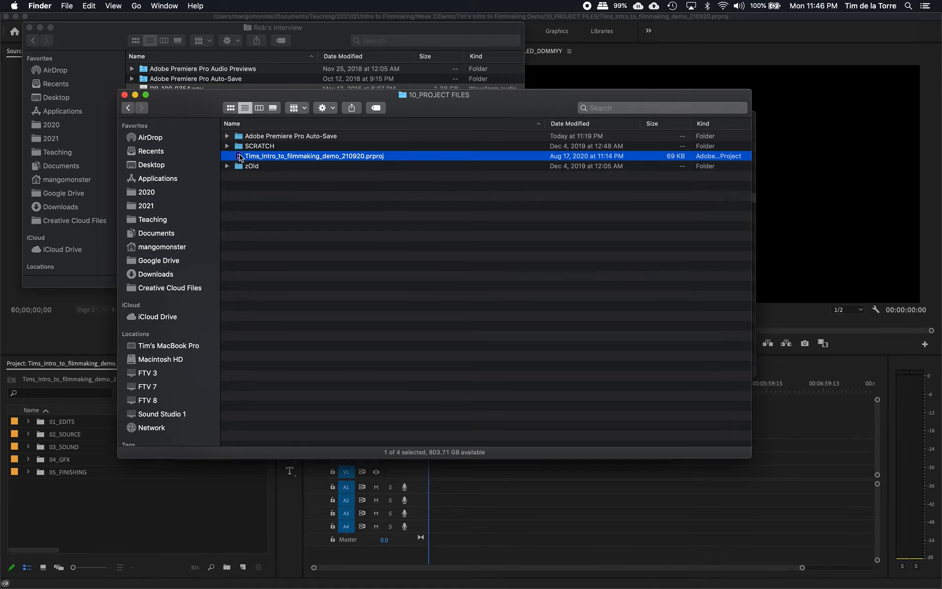
- Open the filmmaking demo project file from the 10_PROJECT FILES folder in Premiere Pro
{"action": "double_click", "coordinate": [240, 156]}
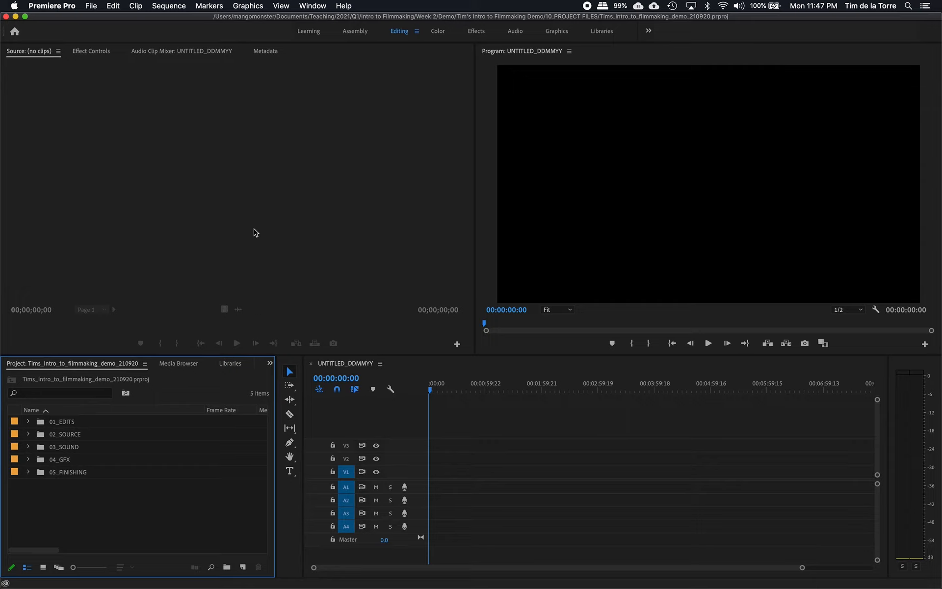
- Activate the Source monitor, Program monitor, timeline and Project panel in turn to review the workspace layout
{"action": "left_click", "coordinate": [260, 212]}
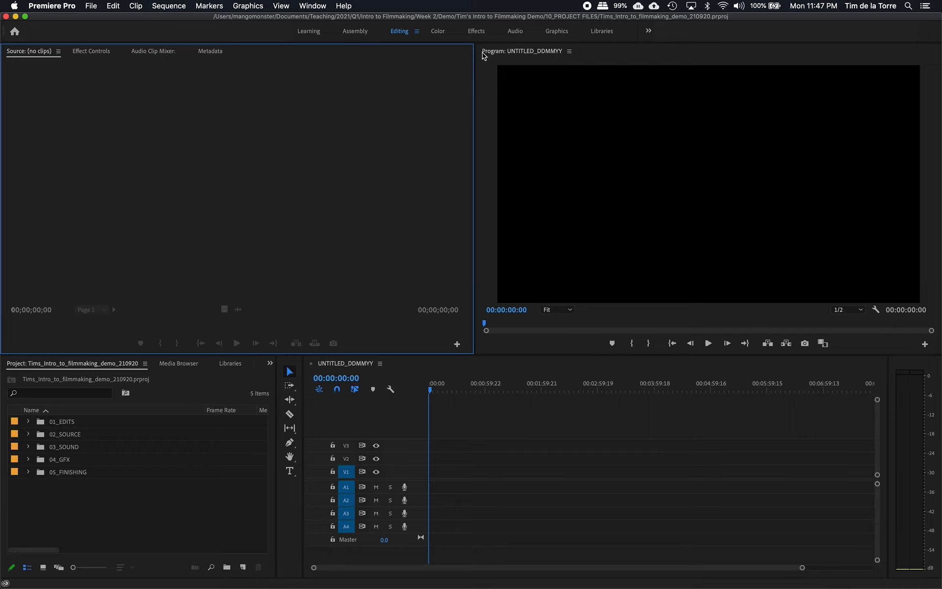
{"action": "left_click", "coordinate": [600, 171]}
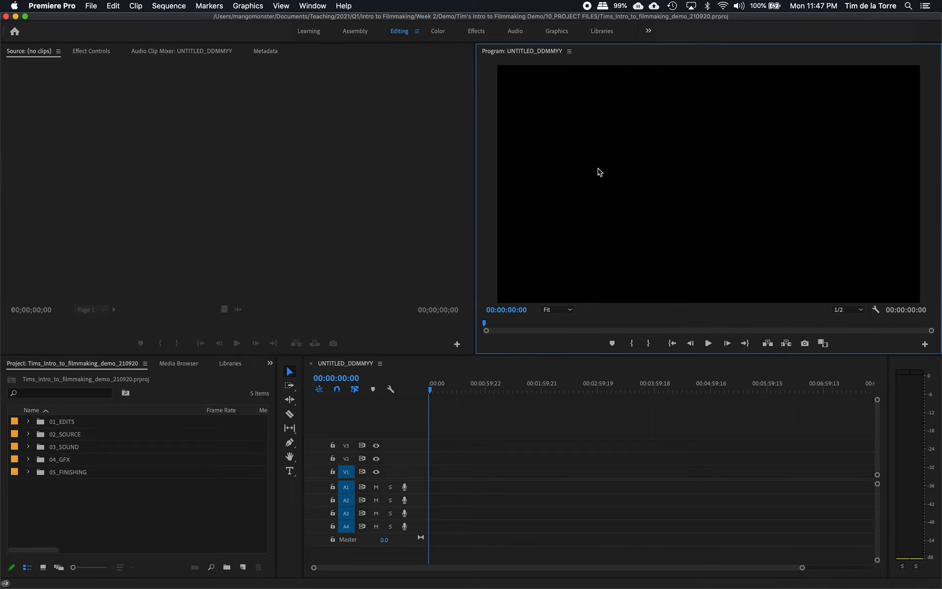
{"action": "left_click", "coordinate": [595, 450]}
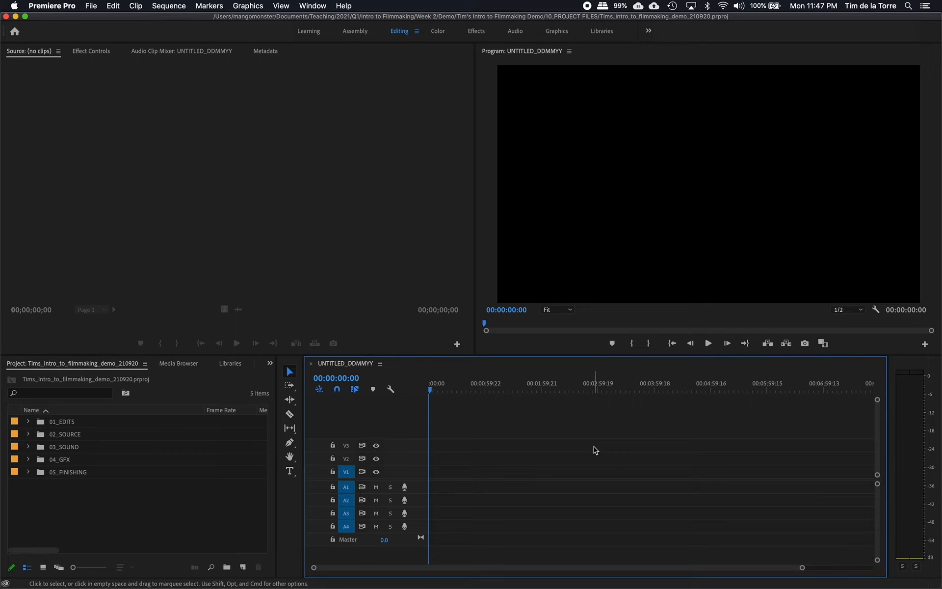
{"action": "left_click", "coordinate": [618, 211]}
{"action": "left_click", "coordinate": [381, 213]}
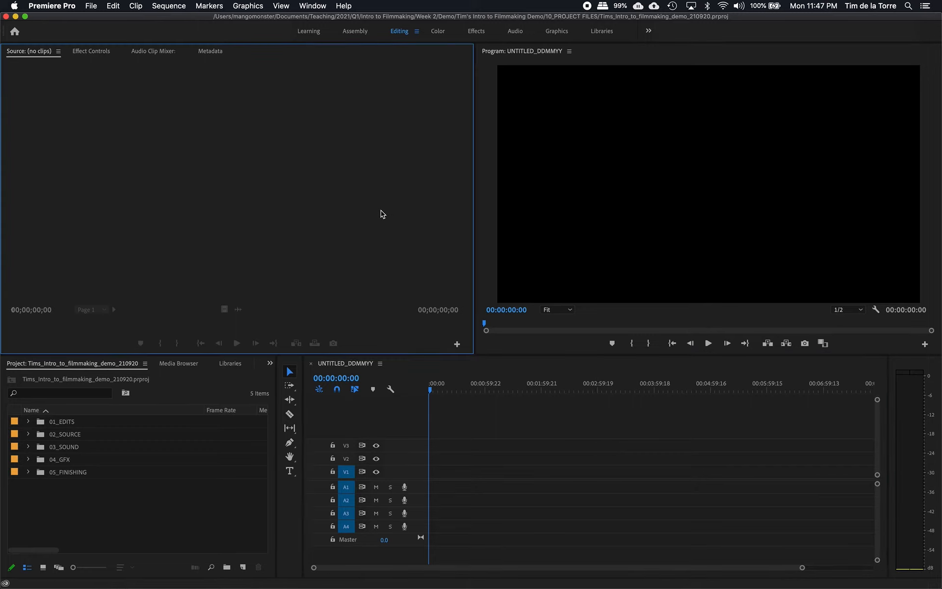
{"action": "left_click", "coordinate": [201, 506]}
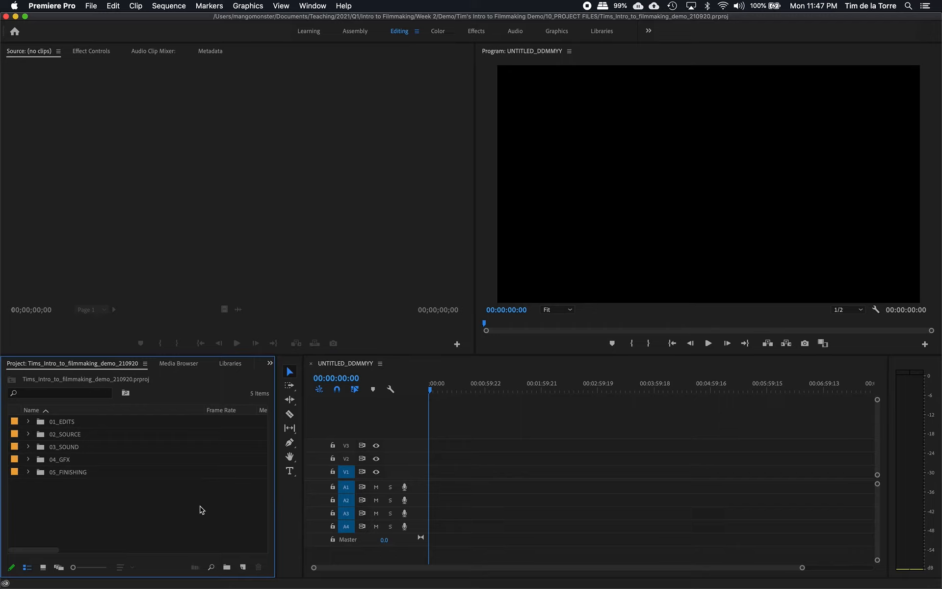
{"action": "left_click", "coordinate": [540, 455]}
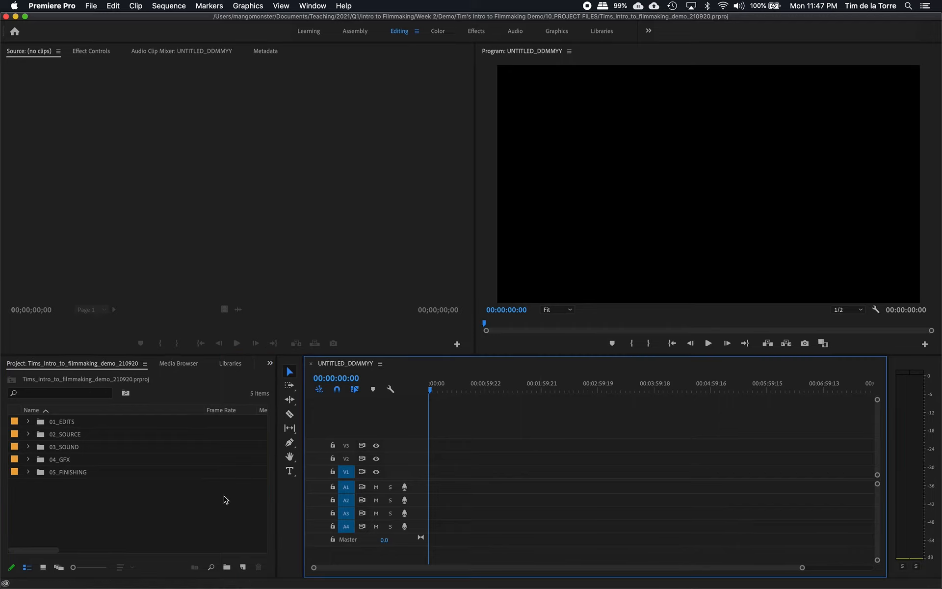
{"action": "left_click", "coordinate": [210, 524]}
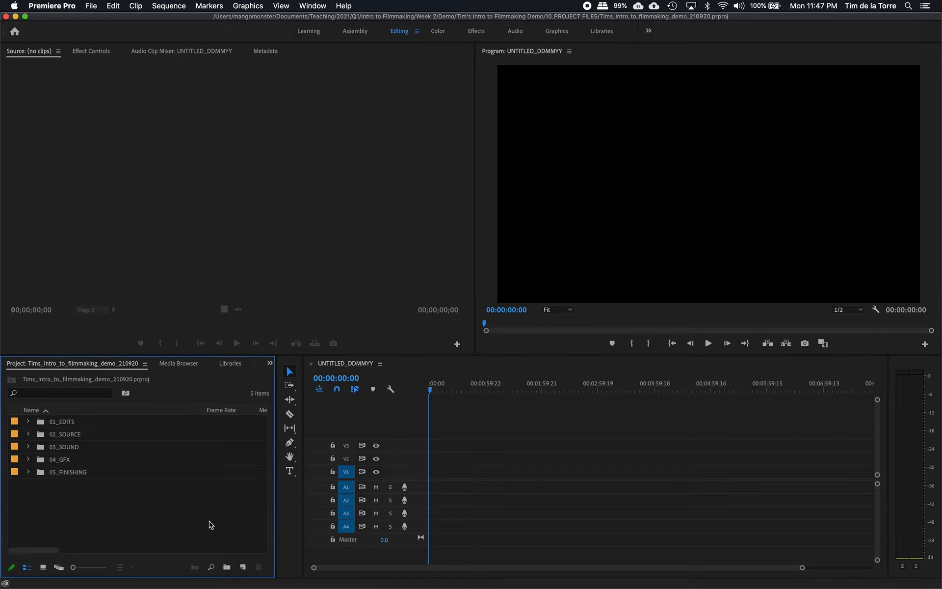
{"action": "left_click", "coordinate": [264, 238]}
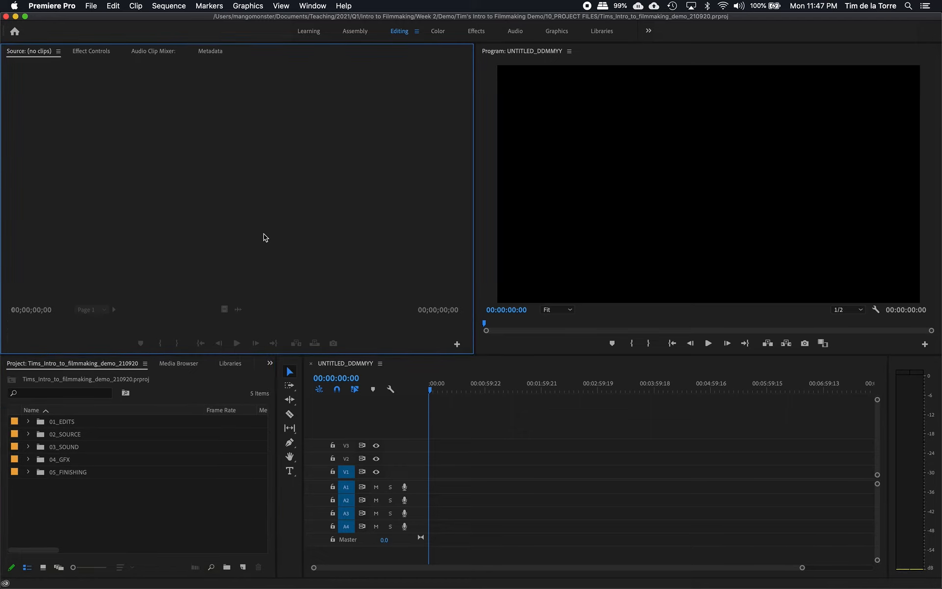
{"action": "left_click", "coordinate": [563, 187]}
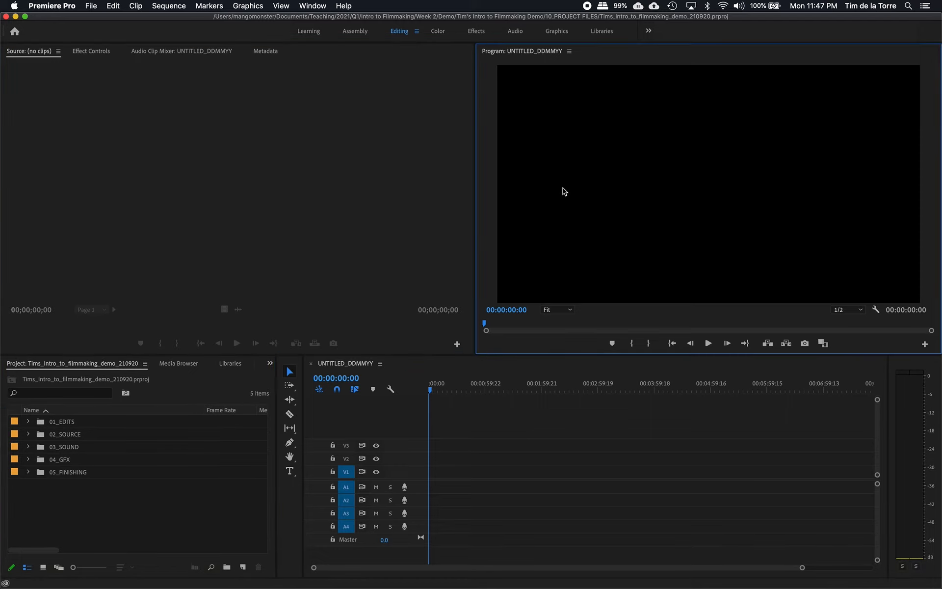
{"action": "left_click", "coordinate": [204, 534]}
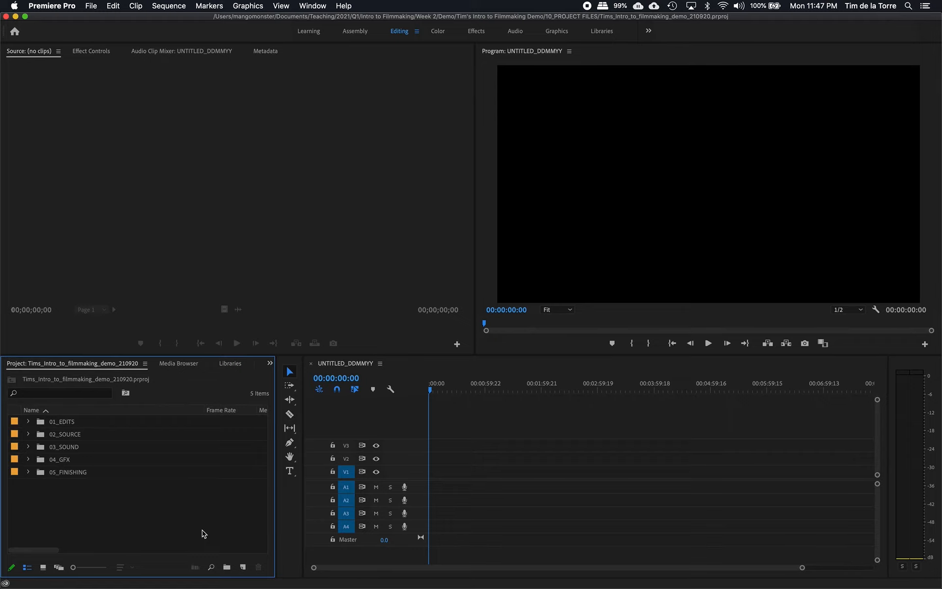
- Maximize the Project panel to view its metadata columns, then restore the normal workspace layout
{"action": "key", "text": "grave"}
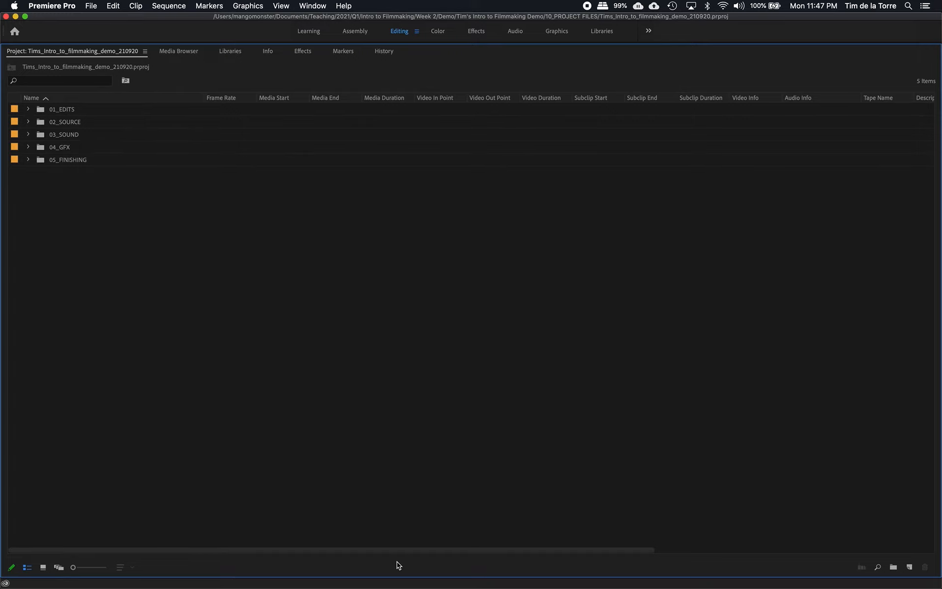
{"action": "key", "text": "grave"}
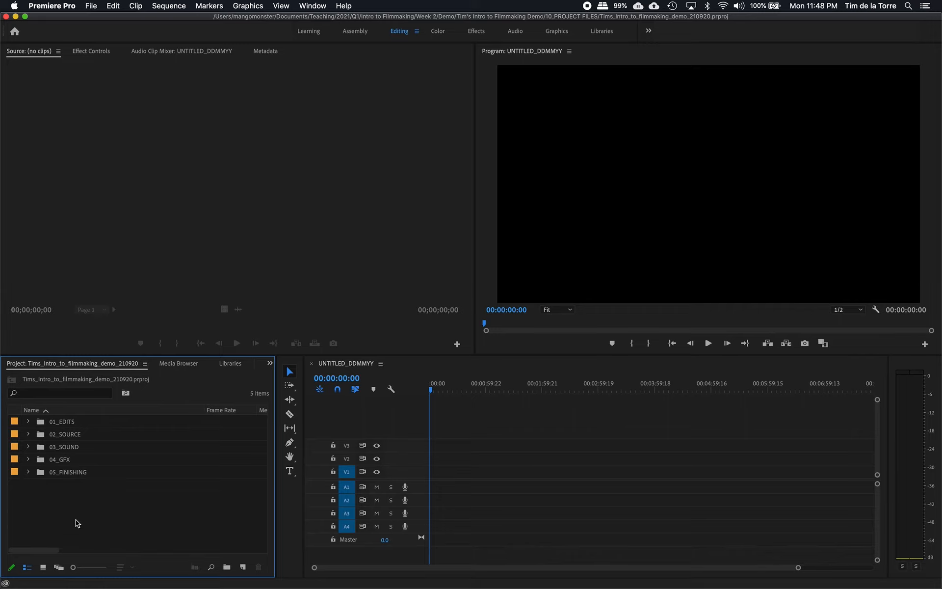
{"action": "left_click_drag", "start_coordinate": [40, 549], "coordinate": [7, 554]}
{"action": "key", "text": "grave"}
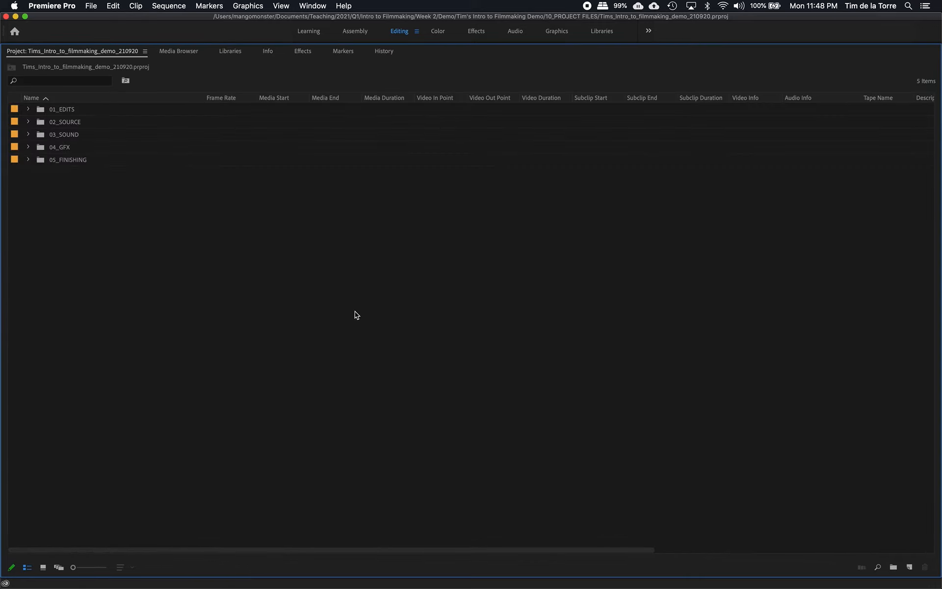
{"action": "mouse_move", "coordinate": [225, 550]}
{"action": "left_mouse_down"}
{"action": "mouse_move", "coordinate": [421, 543]}
{"action": "mouse_move", "coordinate": [229, 538]}
{"action": "left_mouse_up"}
{"action": "key", "text": "grave"}
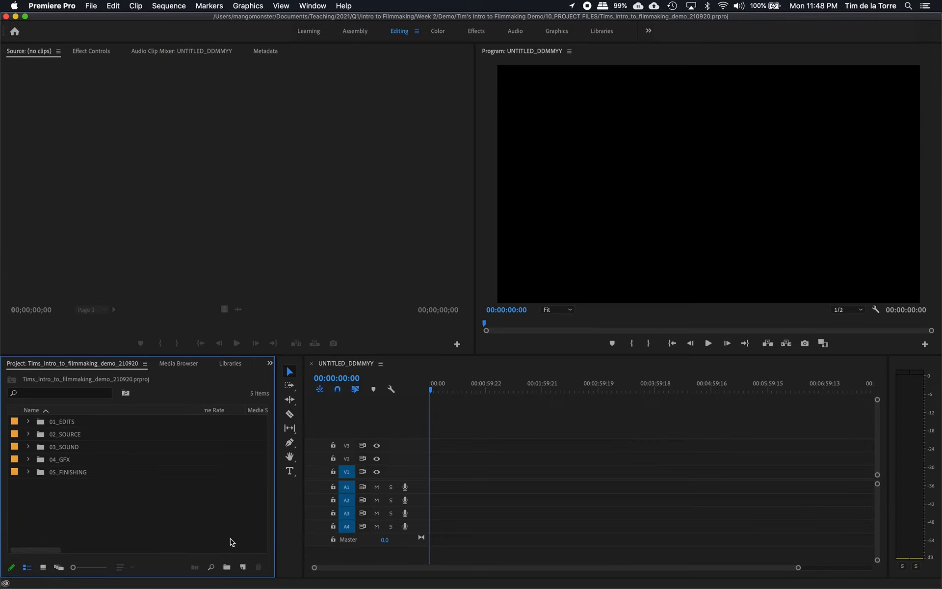
- Maximize and restore the Program monitor, and do the same with the UNTITLED_DDMMYY timeline
{"action": "left_click", "coordinate": [650, 220]}
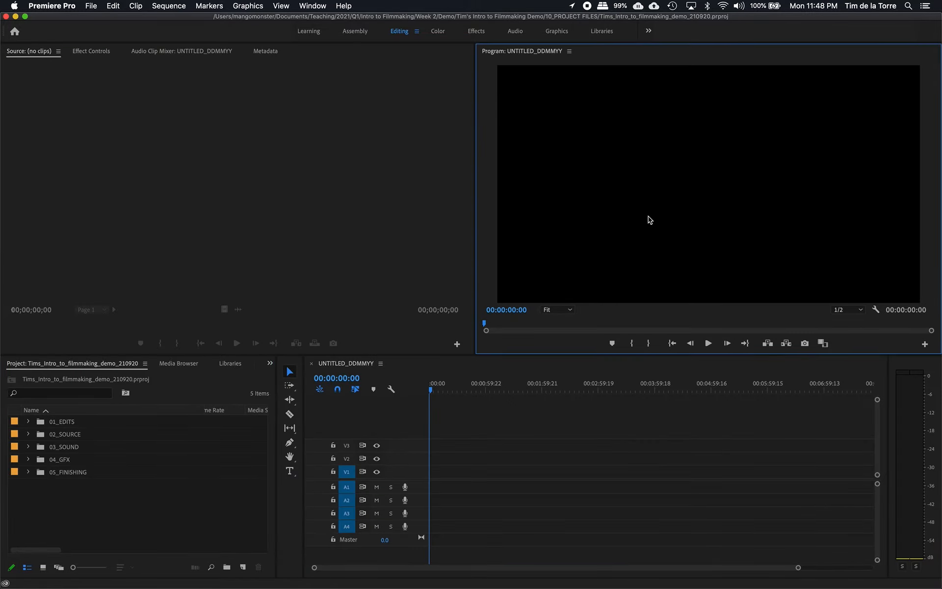
{"action": "key", "text": "grave"}
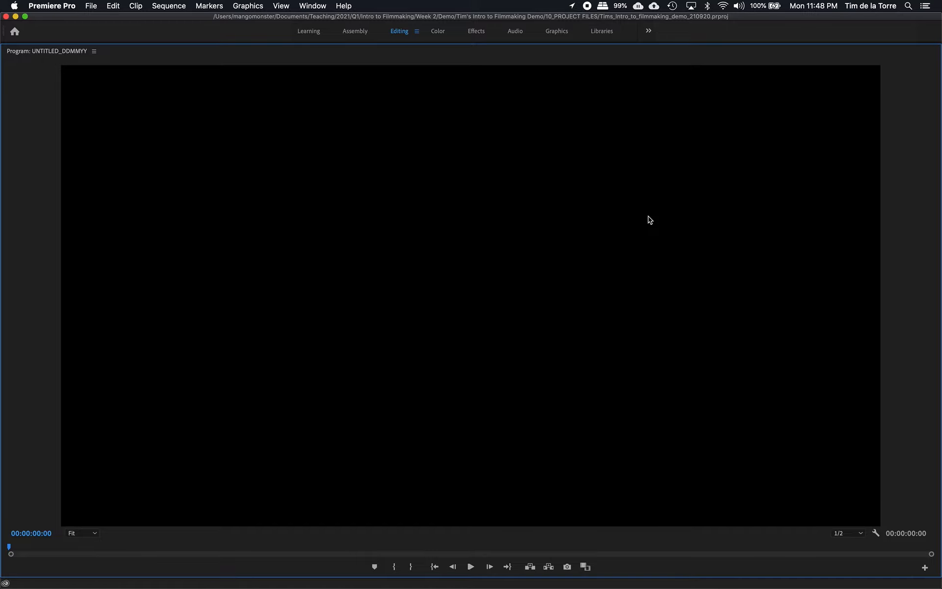
{"action": "key", "text": "grave"}
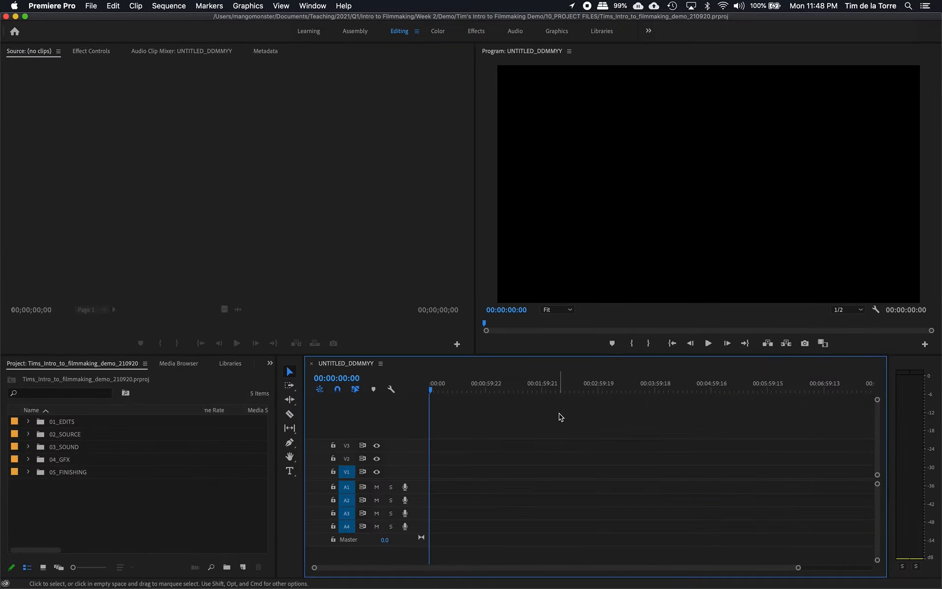
{"action": "key", "text": "grave"}
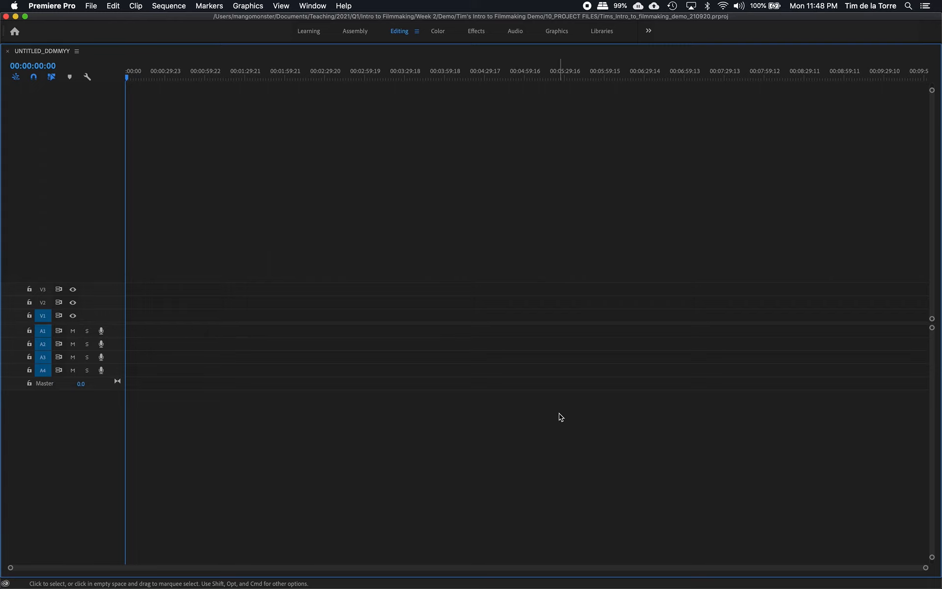
{"action": "key", "text": "grave"}
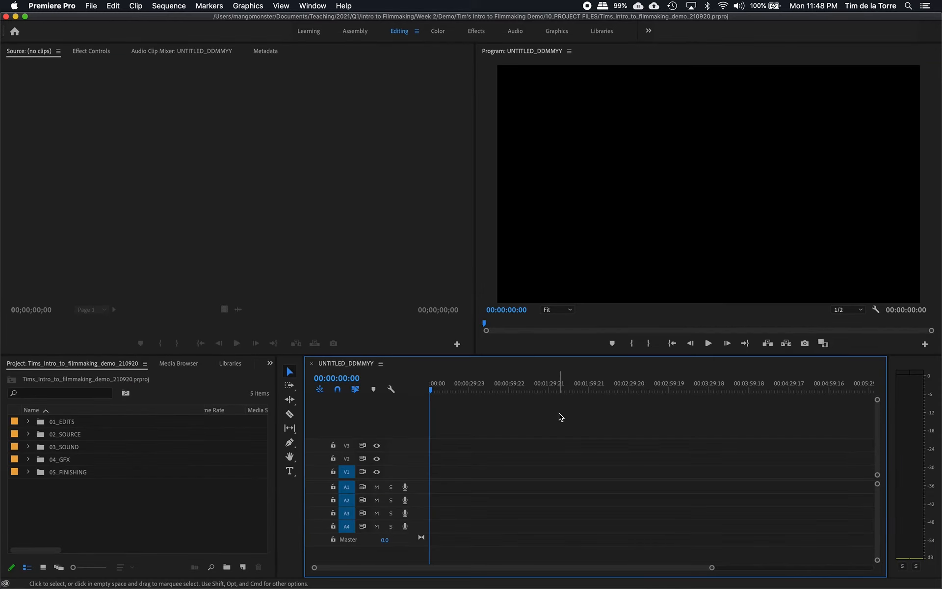
- Maximize the Project panel and look through the subfolders of the 01_EDITS bin, collapsing it again
{"action": "left_click", "coordinate": [101, 496]}
{"action": "key", "text": "grave"}
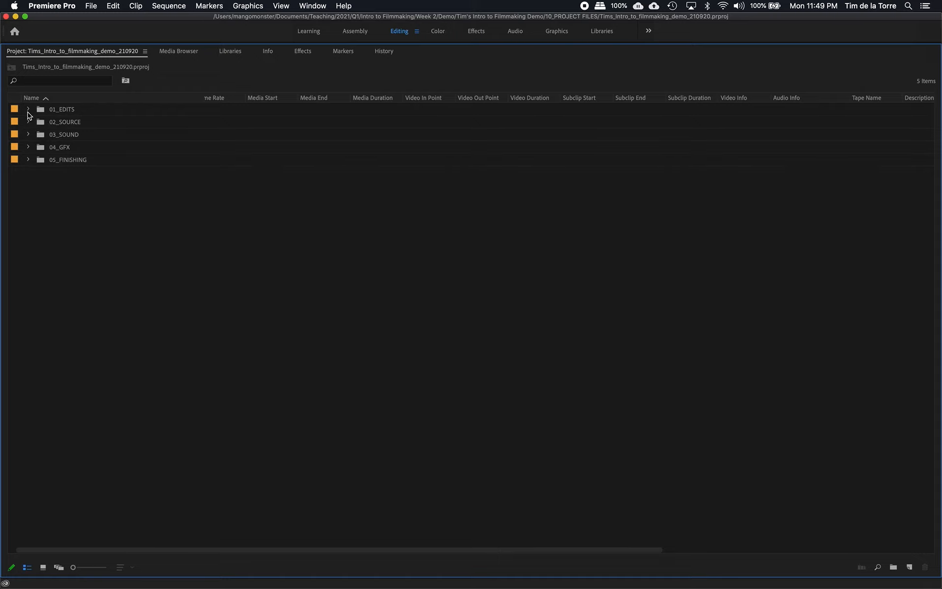
{"action": "left_click", "coordinate": [27, 112]}
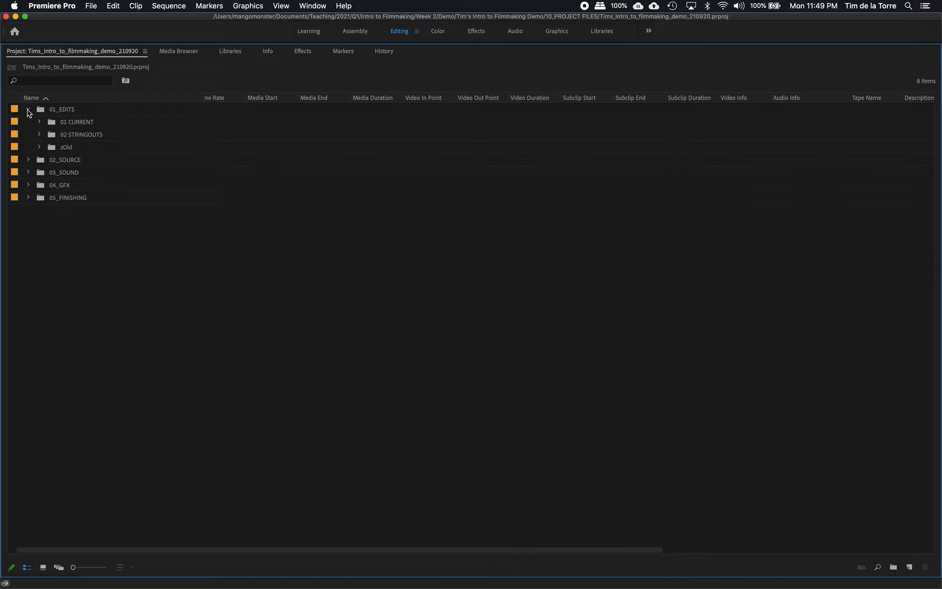
{"action": "left_click", "coordinate": [28, 110]}
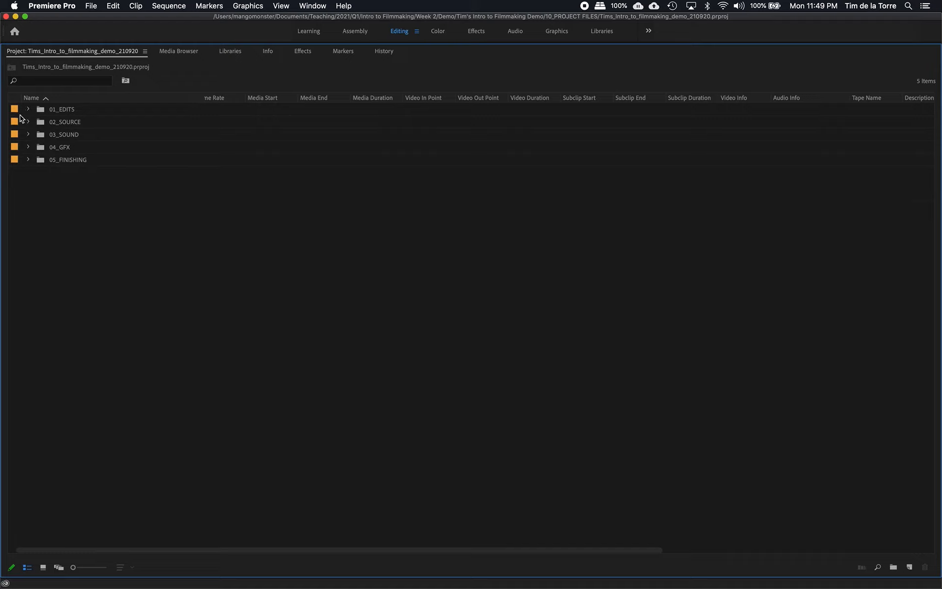
- Expand 02_SOURCE, 02 SYNCED DAILES and SCENE_XX to examine the SCENE_XX SAFETY sequence
{"action": "left_click", "coordinate": [28, 122]}
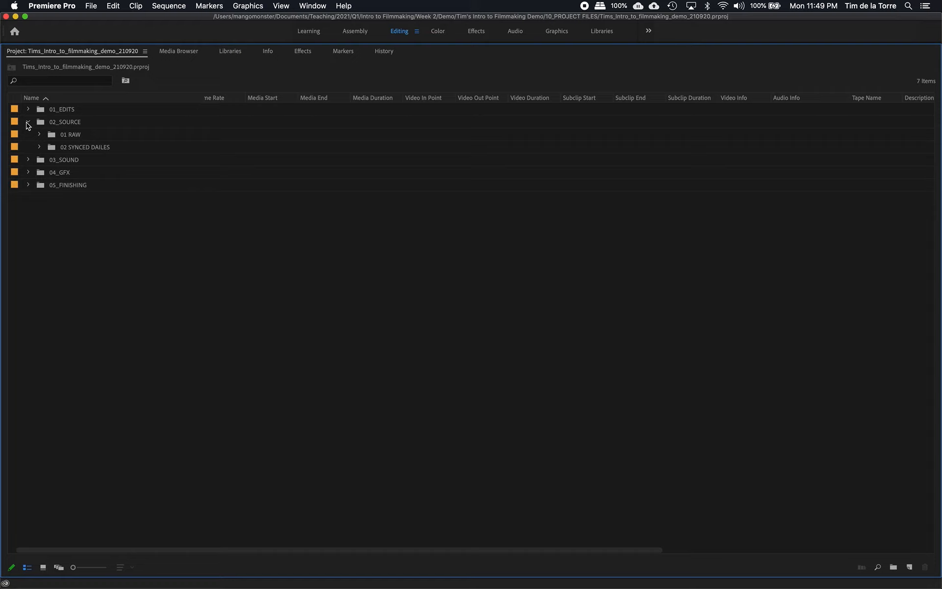
{"action": "left_click", "coordinate": [67, 139]}
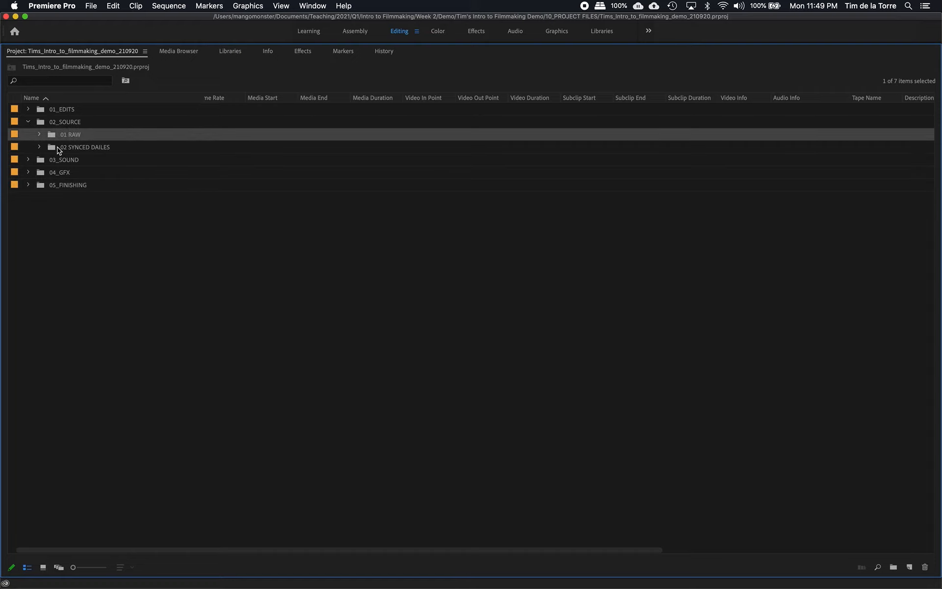
{"action": "left_click", "coordinate": [58, 149]}
{"action": "left_click", "coordinate": [40, 147]}
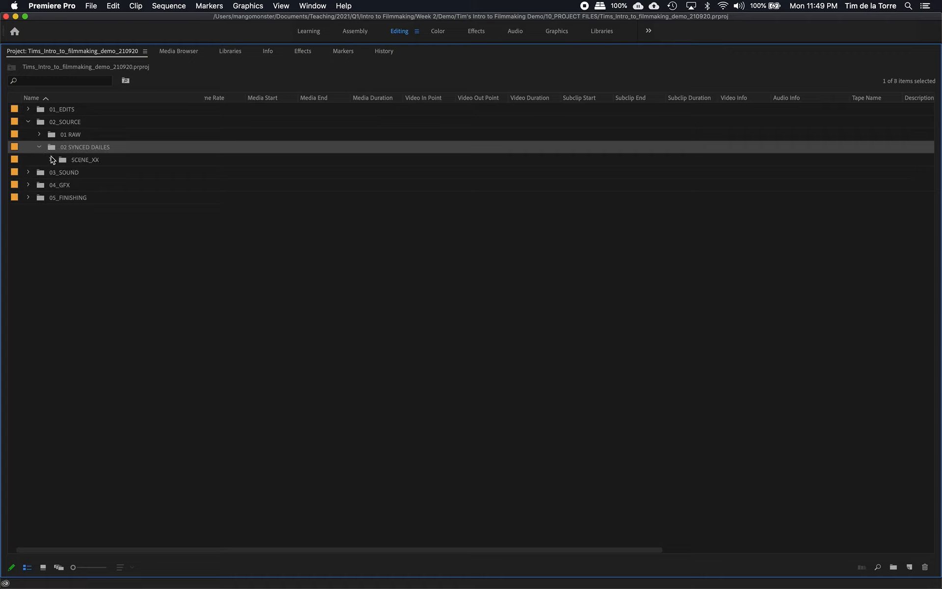
{"action": "left_click", "coordinate": [50, 160]}
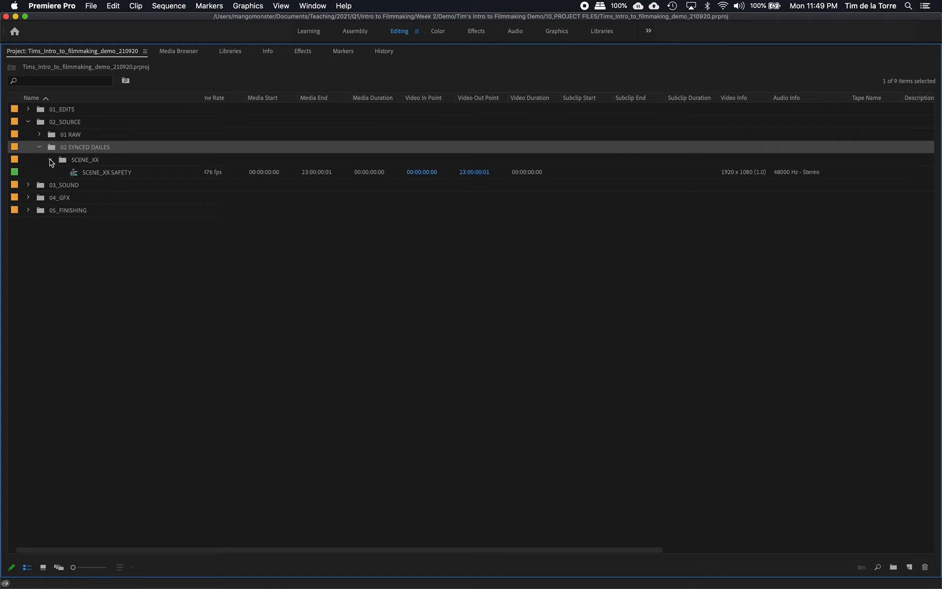
{"action": "left_click", "coordinate": [86, 175]}
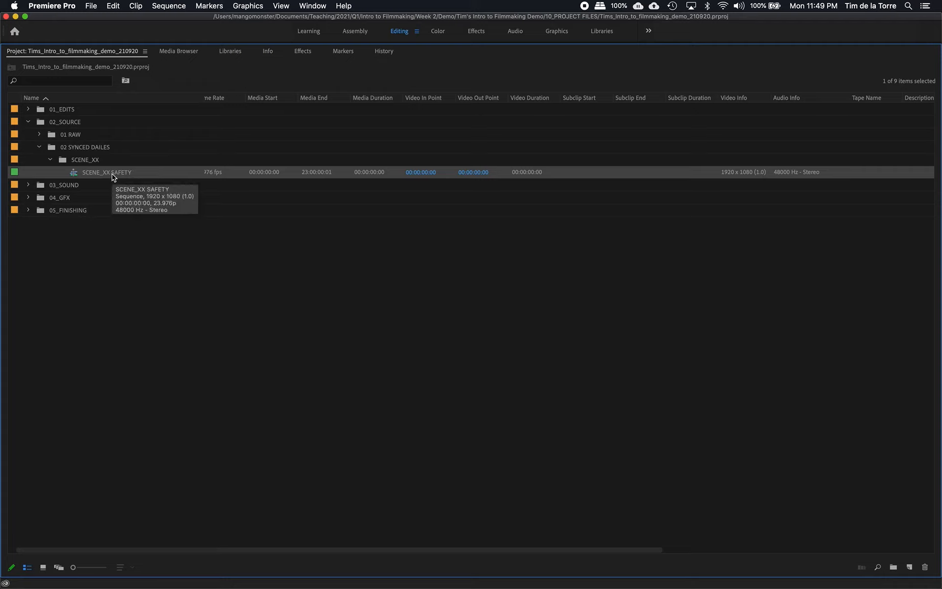
{"action": "left_click", "coordinate": [75, 162]}
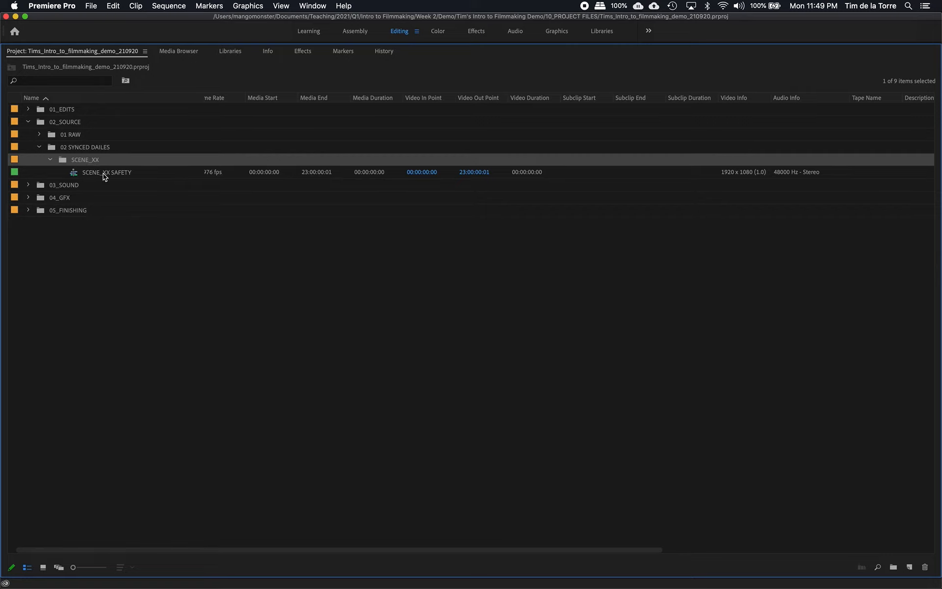
{"action": "left_click", "coordinate": [103, 173]}
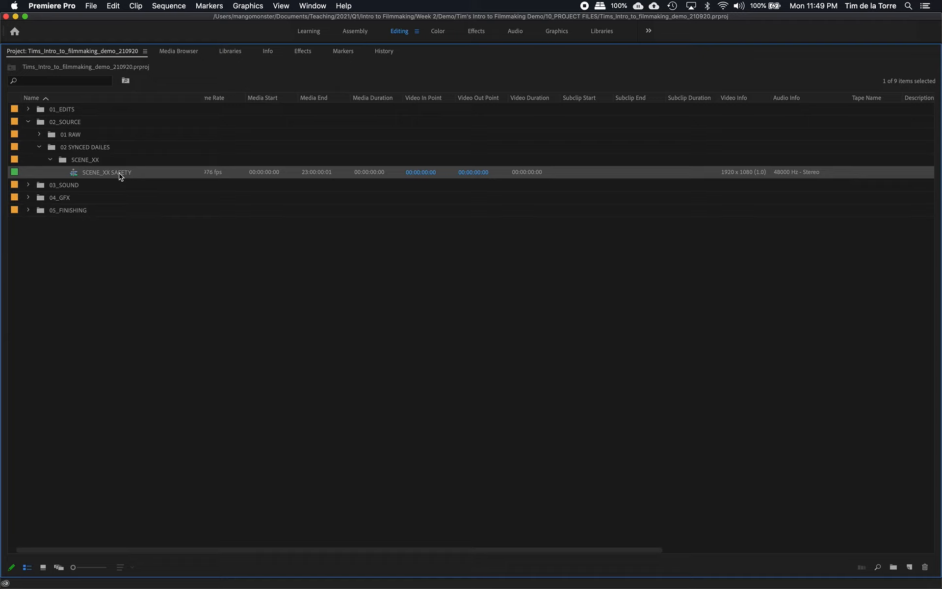
- Delete the 02 SYNCED DAILES bin from 02_SOURCE
{"action": "left_click", "coordinate": [39, 148]}
{"action": "left_click", "coordinate": [69, 150]}
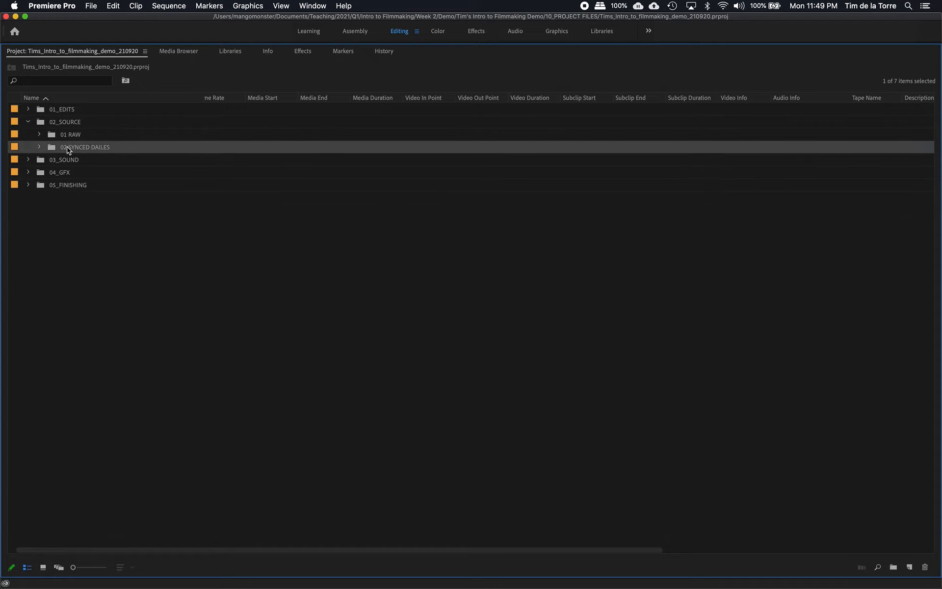
{"action": "key", "text": "Delete"}
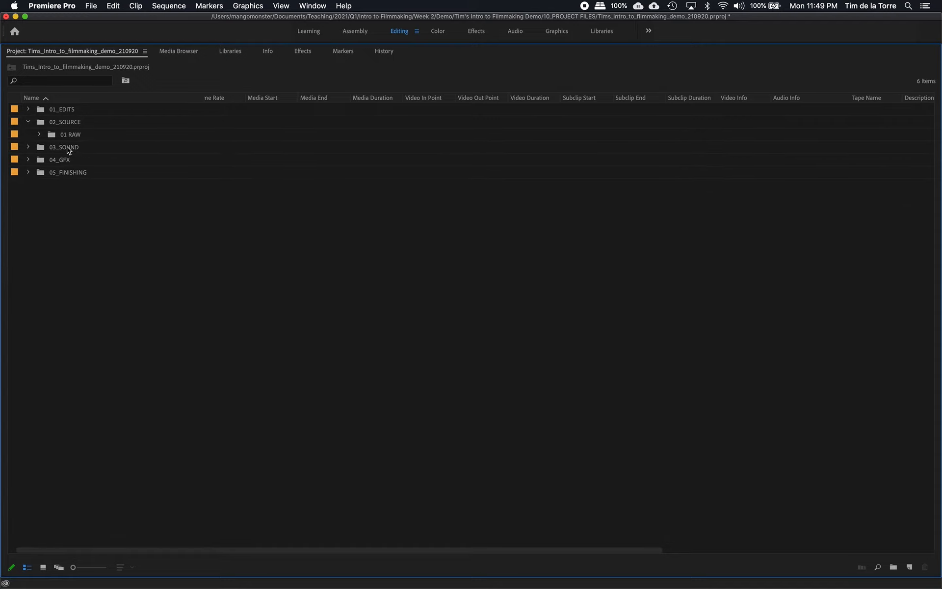
- Examine the DAY_XX_DDMMYY bin inside 01 RAW and collapse 01 RAW again
{"action": "left_click", "coordinate": [40, 135]}
{"action": "left_click", "coordinate": [68, 148]}
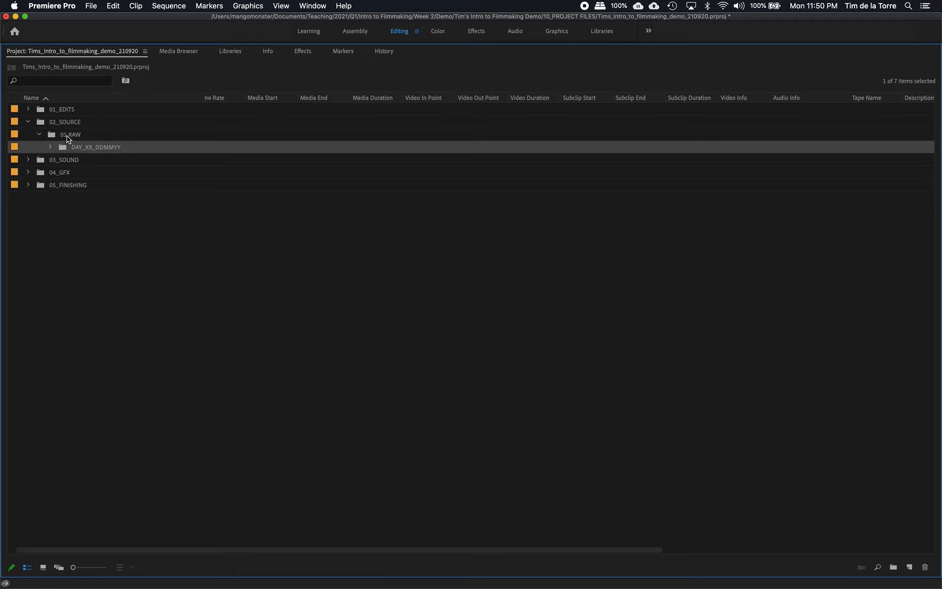
{"action": "left_click", "coordinate": [69, 136]}
{"action": "left_click", "coordinate": [69, 148]}
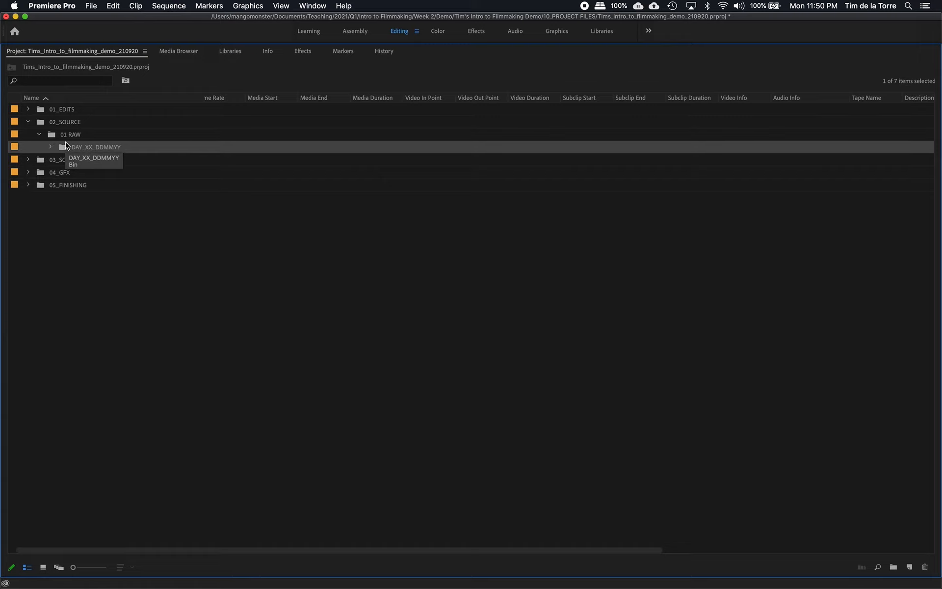
{"action": "left_click", "coordinate": [39, 134]}
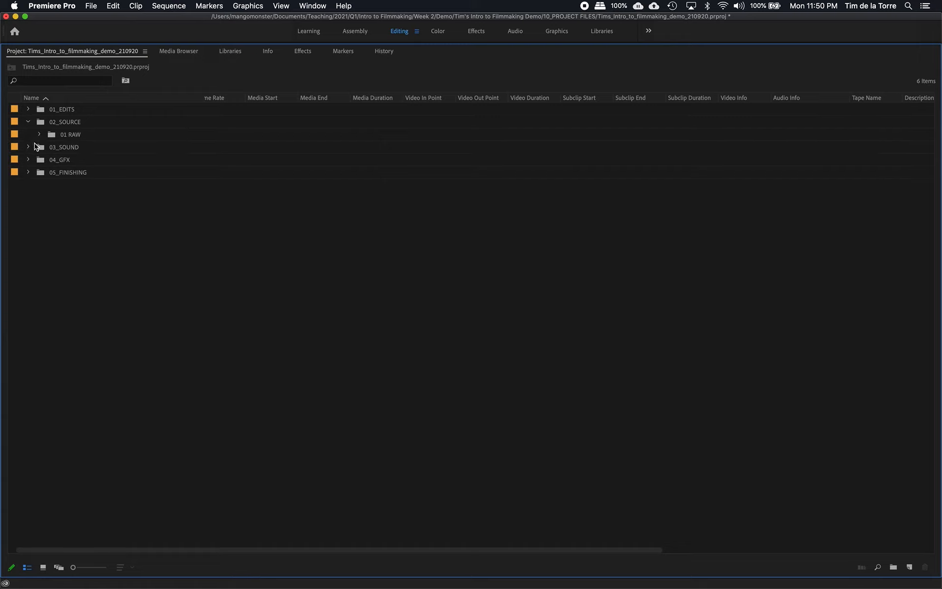
- Collapse the 02_SOURCE bin and expand 03_SOUND to examine its subfolders, selecting the ADR / VO bin
{"action": "left_click", "coordinate": [28, 121]}
{"action": "left_click", "coordinate": [28, 134]}
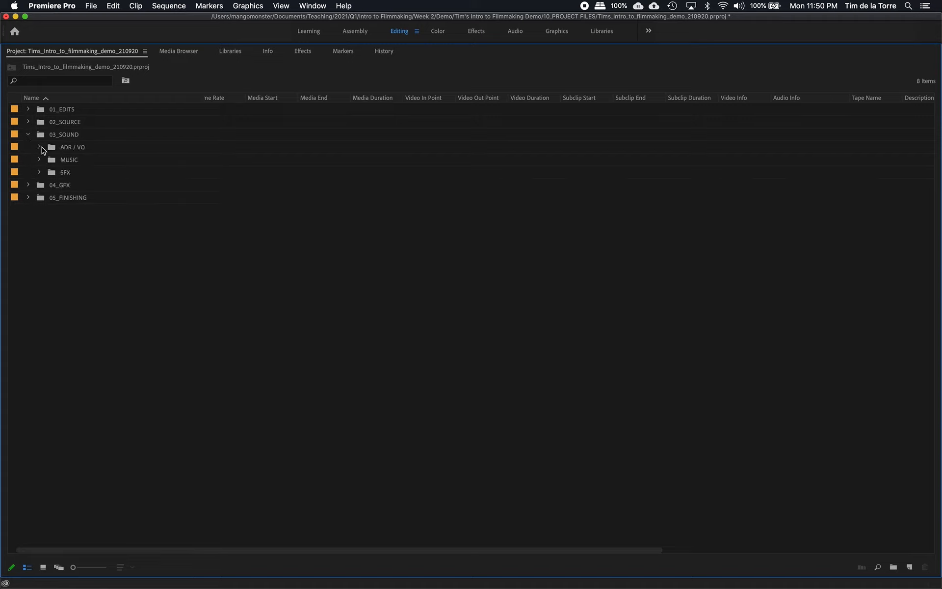
{"action": "left_click", "coordinate": [39, 147]}
{"action": "left_click", "coordinate": [55, 148]}
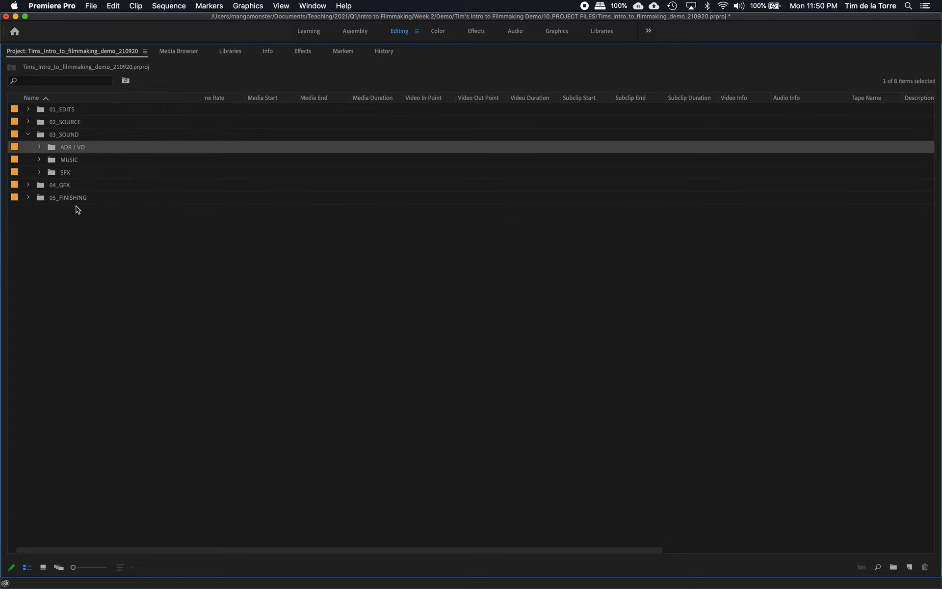
- Switch to Finder, bring the interview folder forward, and import DR-100_0354.wav from it into the ADR / VO bin, expanding the bin
{"action": "mouse_move", "coordinate": [110, 581]}
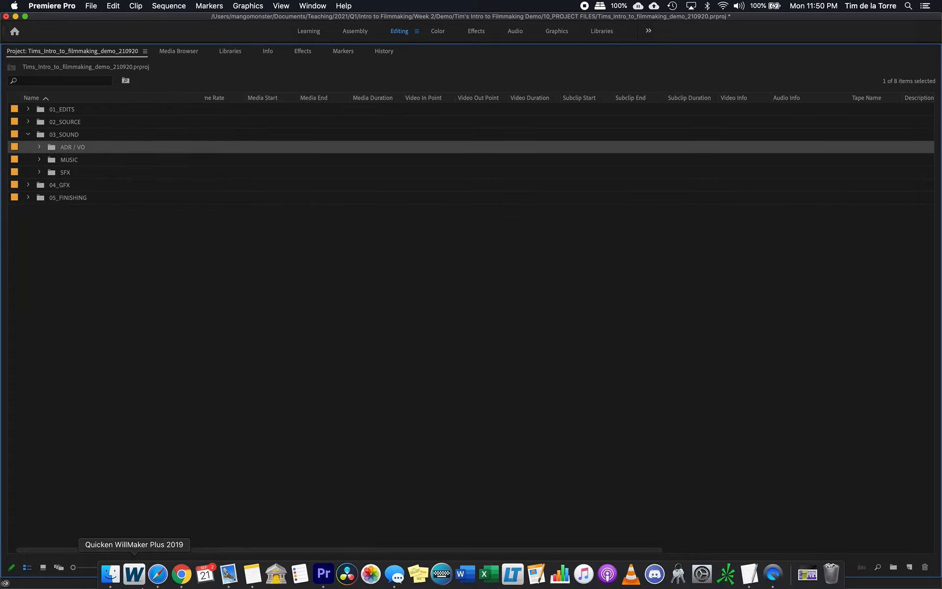
{"action": "left_click", "coordinate": [109, 575]}
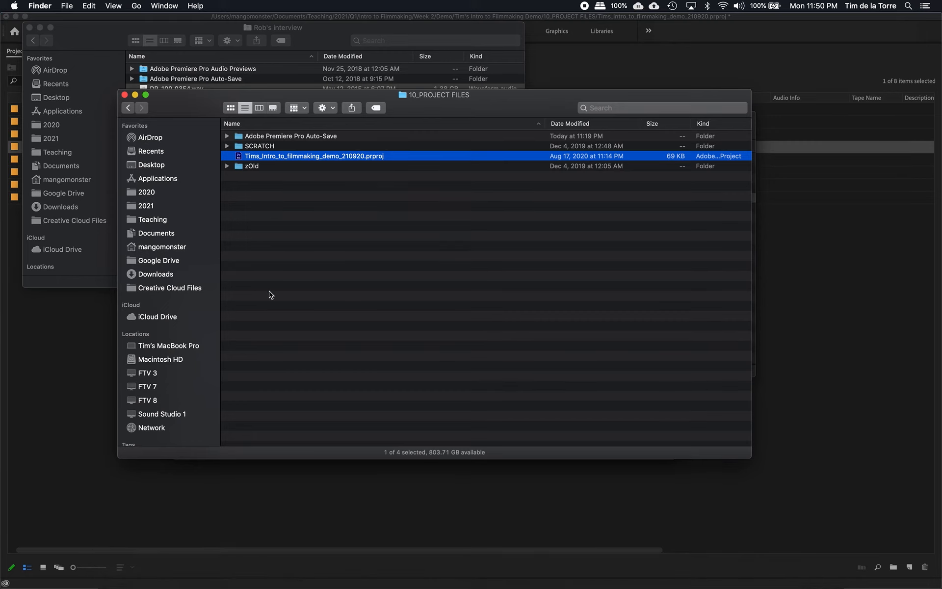
{"action": "left_click_drag", "start_coordinate": [299, 97], "coordinate": [360, 136]}
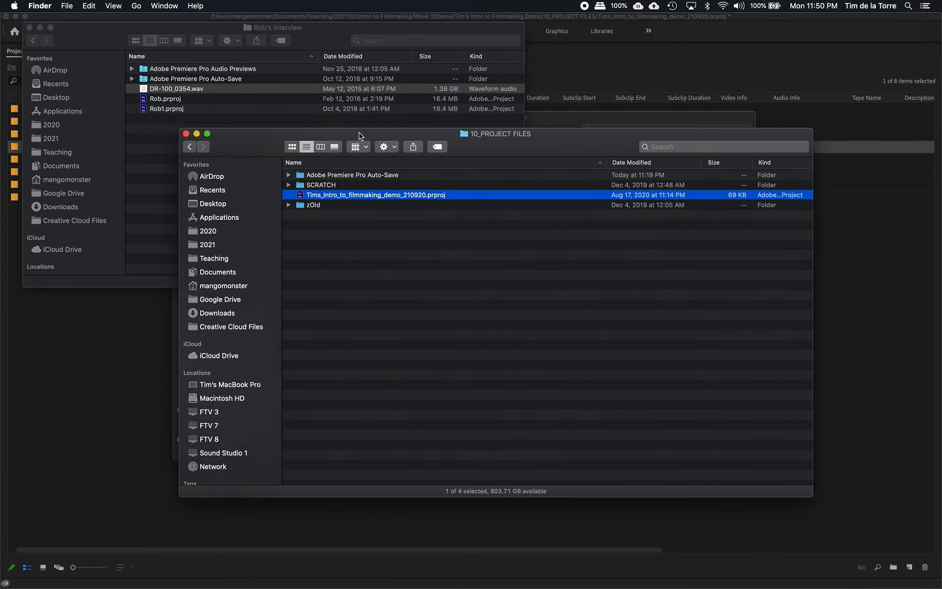
{"action": "left_click_drag", "start_coordinate": [339, 29], "coordinate": [356, 38]}
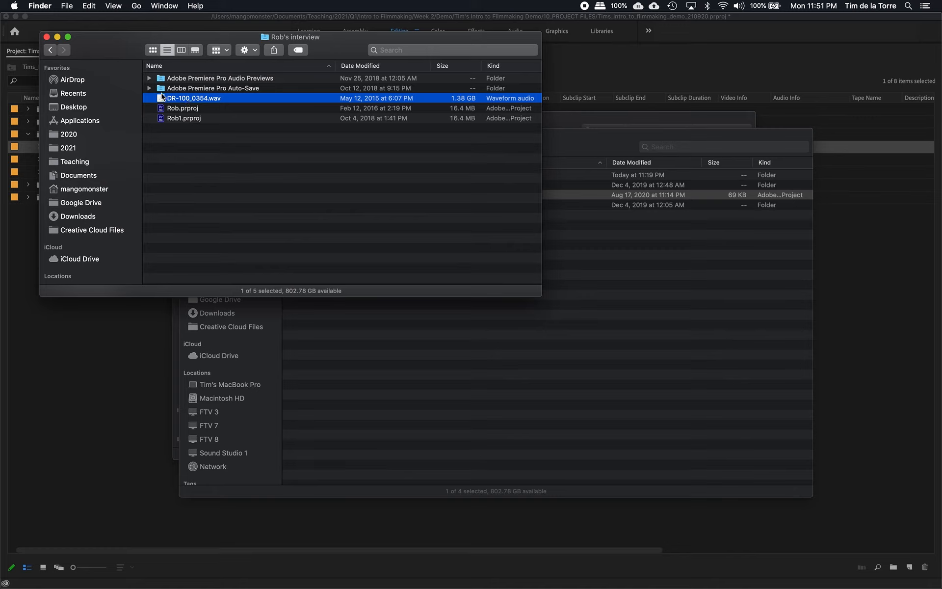
{"action": "left_click", "coordinate": [247, 145]}
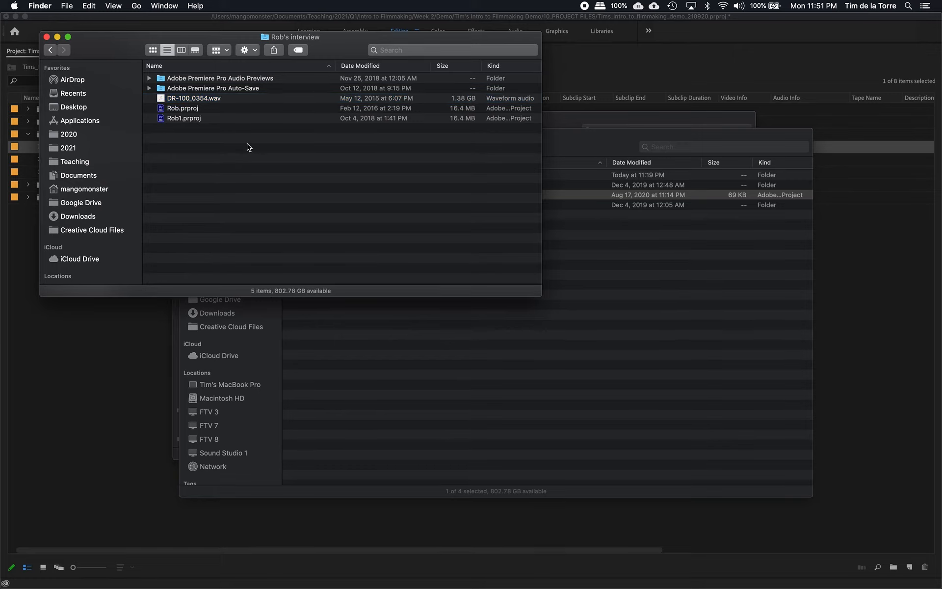
{"action": "left_click_drag", "start_coordinate": [163, 100], "coordinate": [70, 149]}
{"action": "key", "text": "super+Tab"}
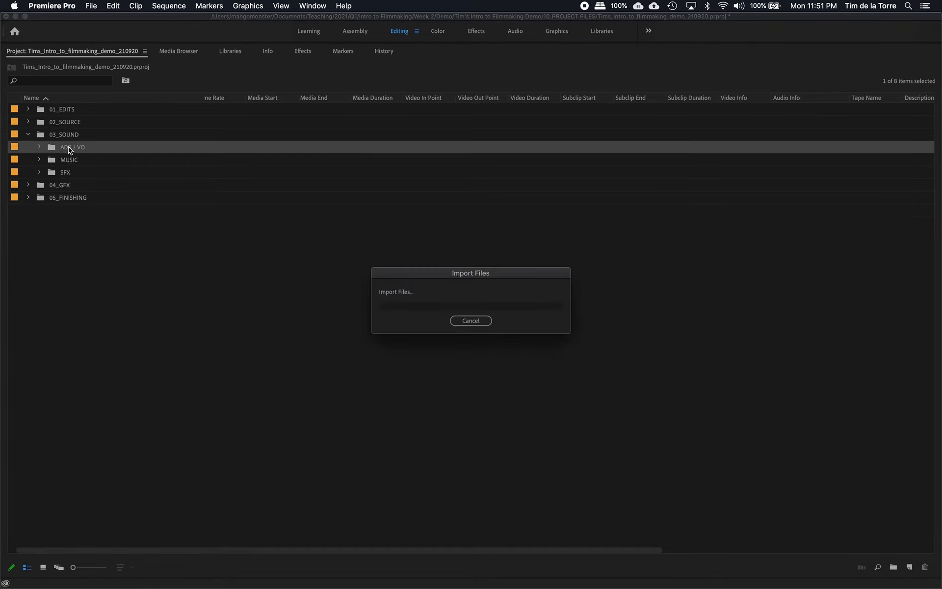
{"action": "left_click", "coordinate": [39, 147]}
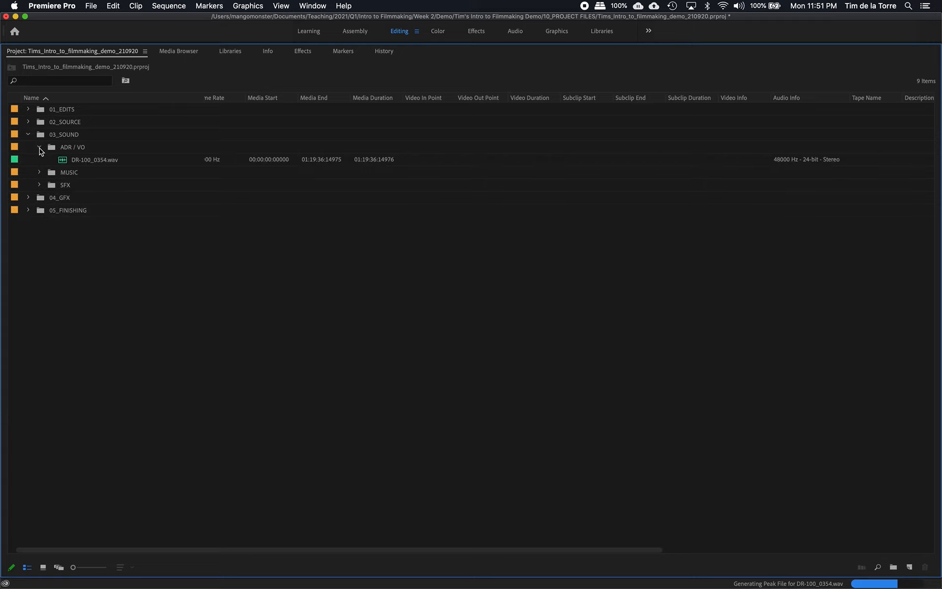
- Delete the DR-100_0354.wav clip from the ADR / VO bin and collapse the bin
{"action": "left_click", "coordinate": [74, 165]}
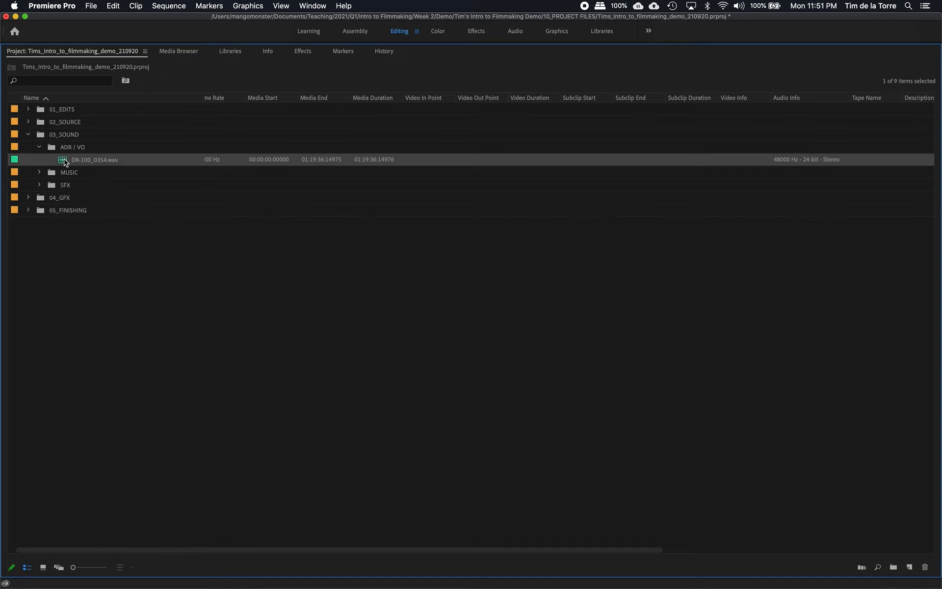
{"action": "key", "text": "Delete"}
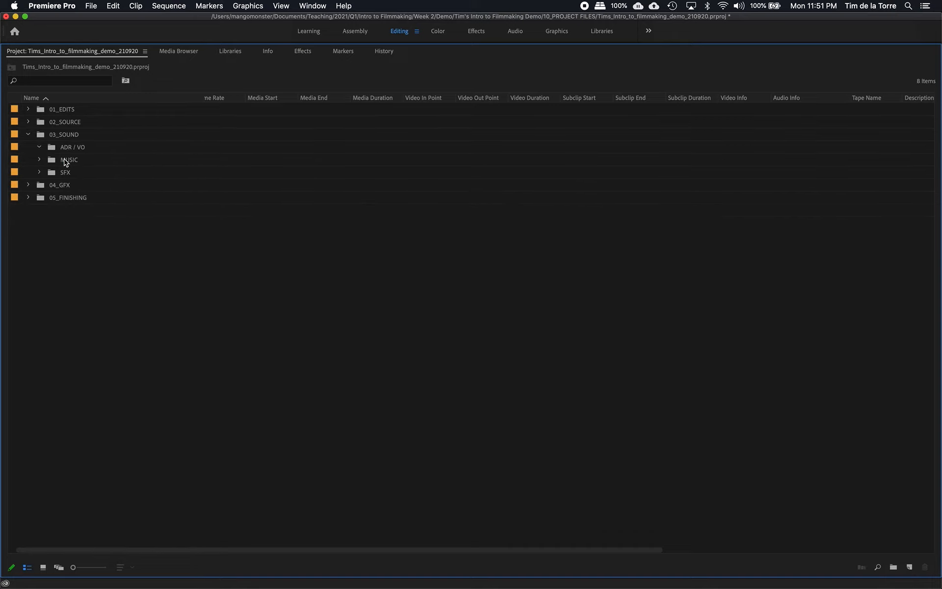
{"action": "left_click", "coordinate": [39, 147]}
- Import DR-100_0354.wav from the interview folder inside Week 2 into the project's top level
{"action": "double_click", "coordinate": [237, 343]}
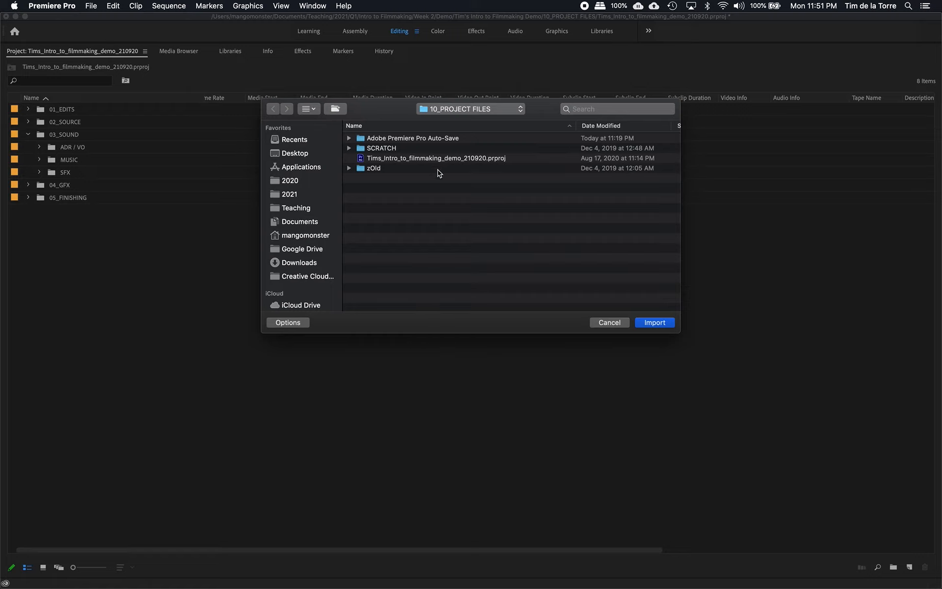
{"action": "left_click", "coordinate": [441, 109]}
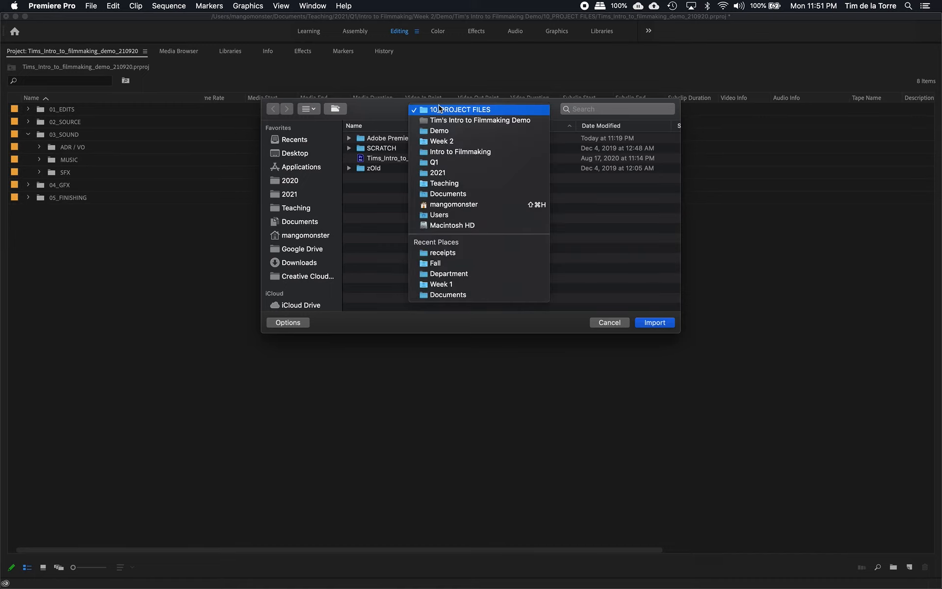
{"action": "left_click", "coordinate": [445, 142]}
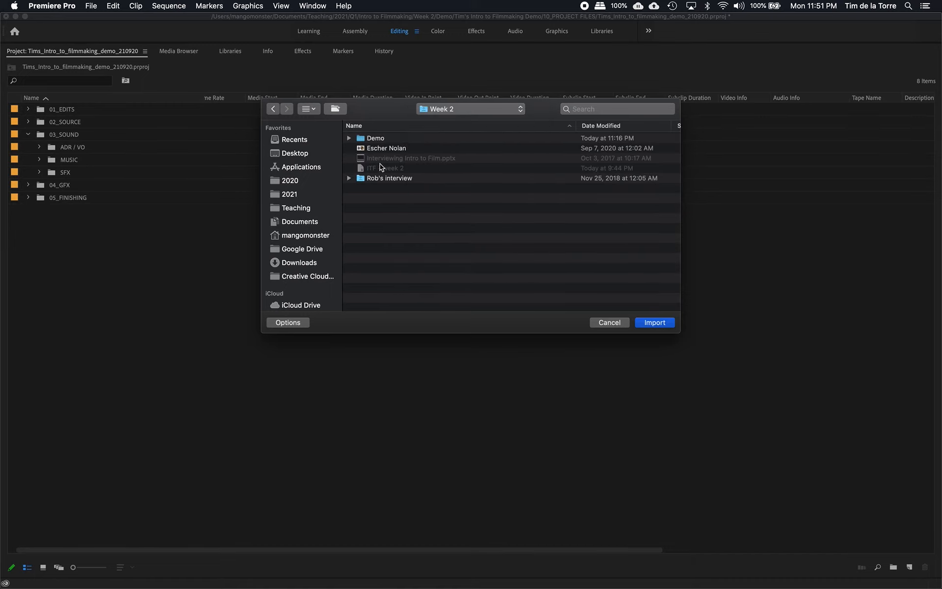
{"action": "double_click", "coordinate": [385, 178]}
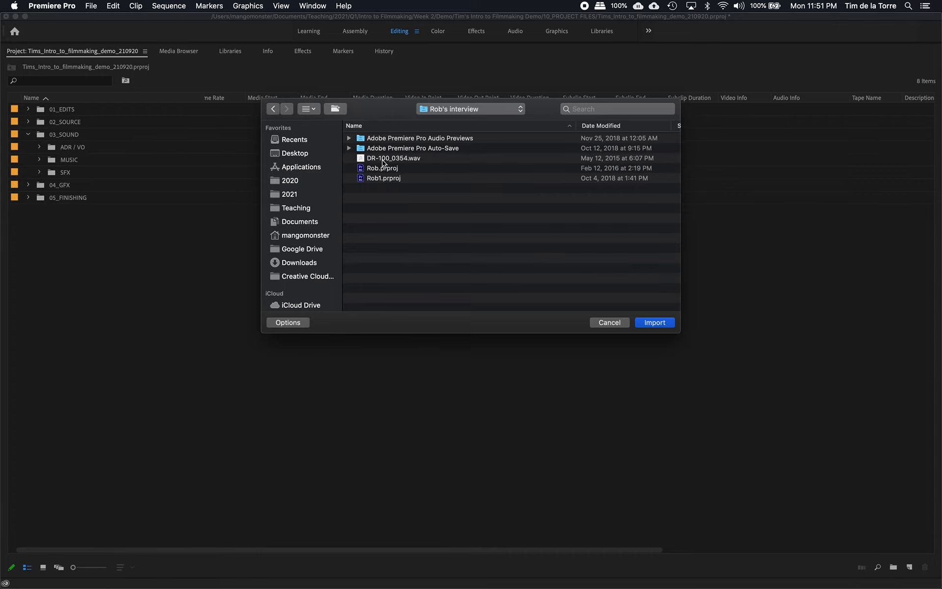
{"action": "left_click", "coordinate": [385, 159]}
{"action": "left_click", "coordinate": [662, 324]}
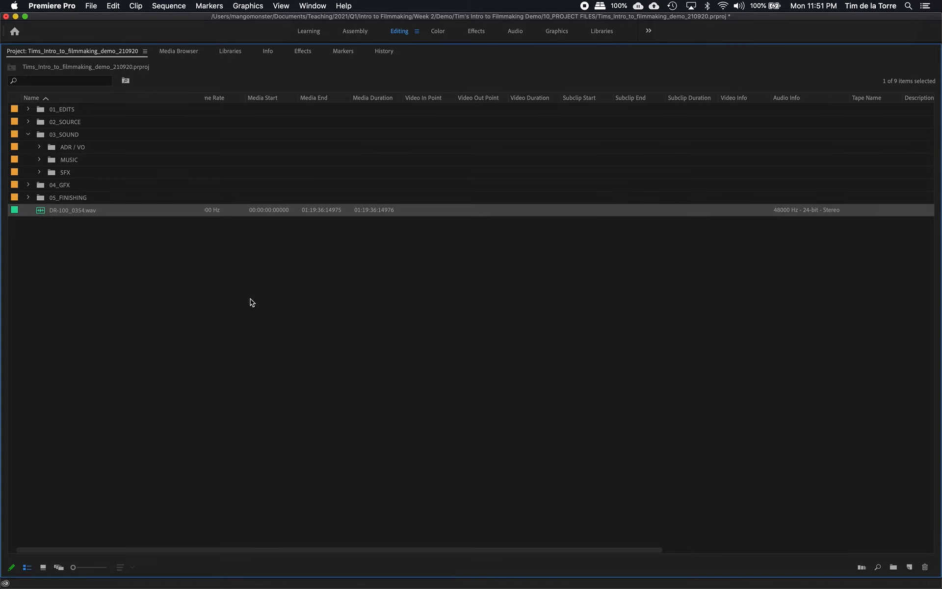
- Move the DR-100_0354.wav clip from the project's top level into the ADR / VO bin and expand the bin
{"action": "left_click", "coordinate": [155, 327]}
{"action": "left_click", "coordinate": [51, 214]}
{"action": "left_click_drag", "start_coordinate": [43, 213], "coordinate": [61, 148]}
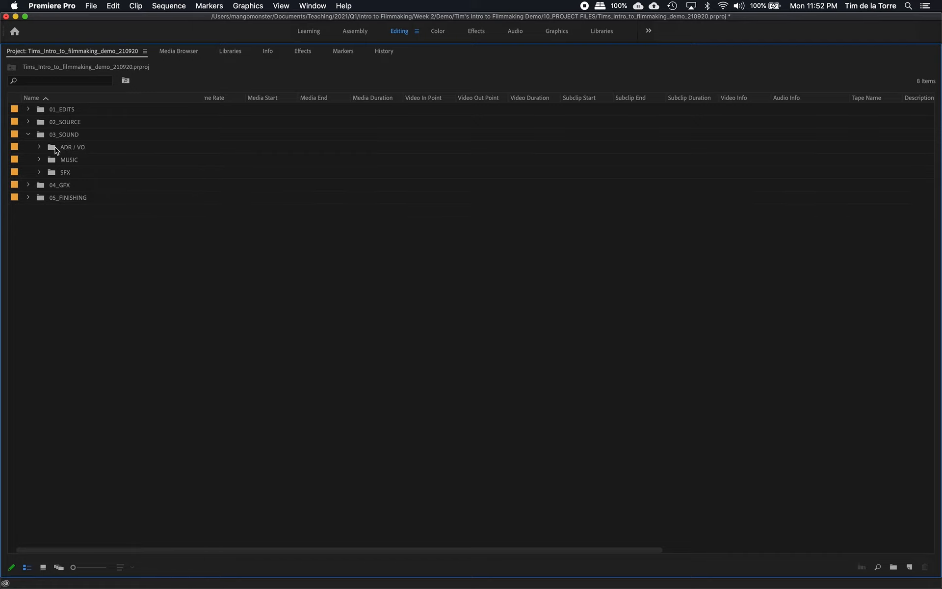
{"action": "left_click", "coordinate": [39, 148]}
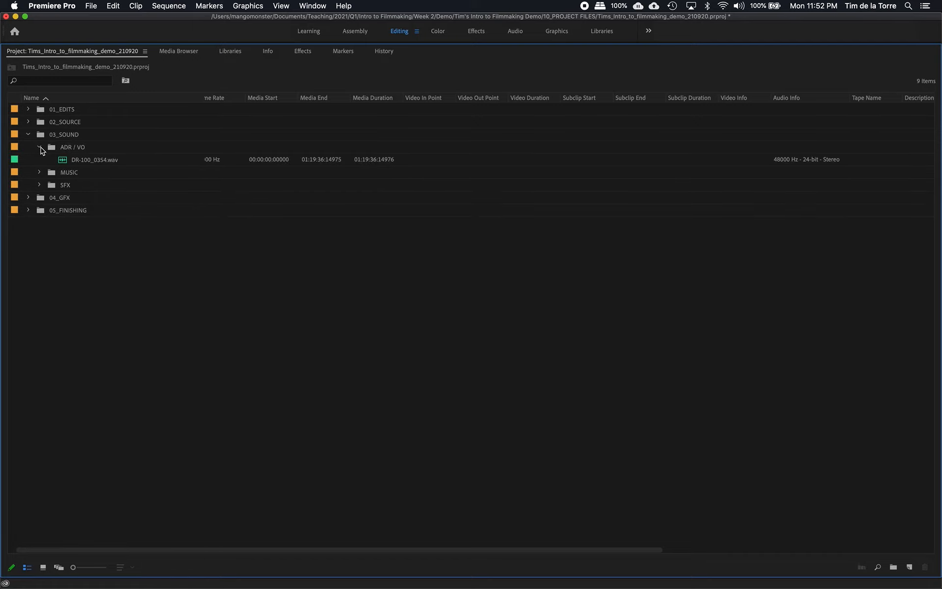
- Rename the DR-100_0354.wav clip in ADR / VO to the interviewee's first name in possessive form followed by "Interview"
{"action": "left_click", "coordinate": [82, 165]}
{"action": "left_click", "coordinate": [82, 161]}
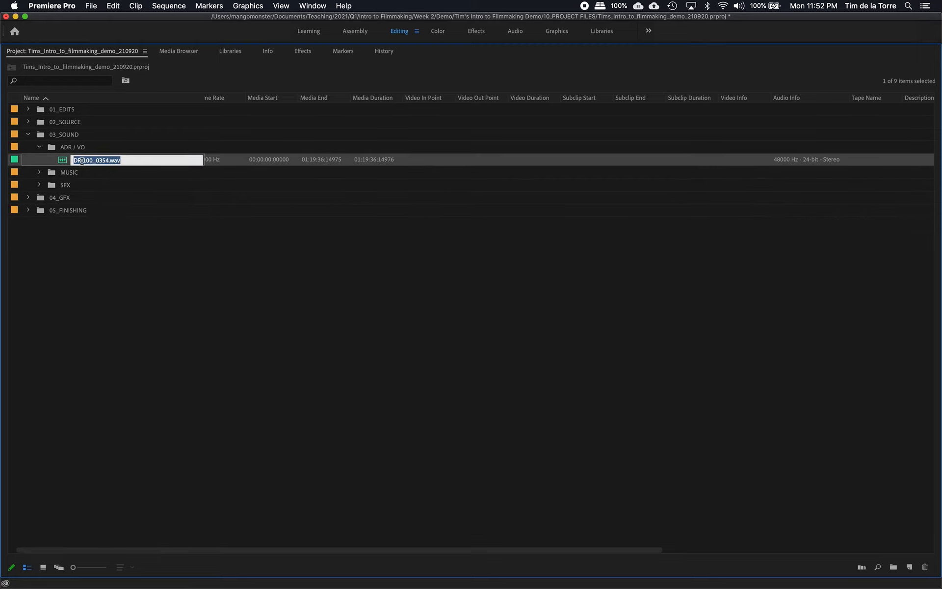
{"action": "left_click", "coordinate": [116, 223]}
{"action": "left_click", "coordinate": [89, 161]}
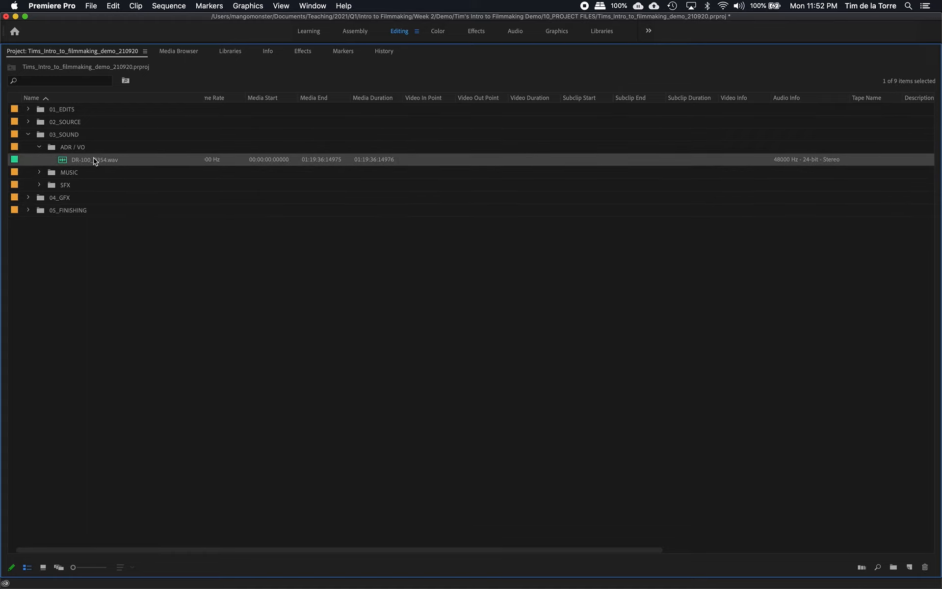
{"action": "left_click", "coordinate": [94, 158]}
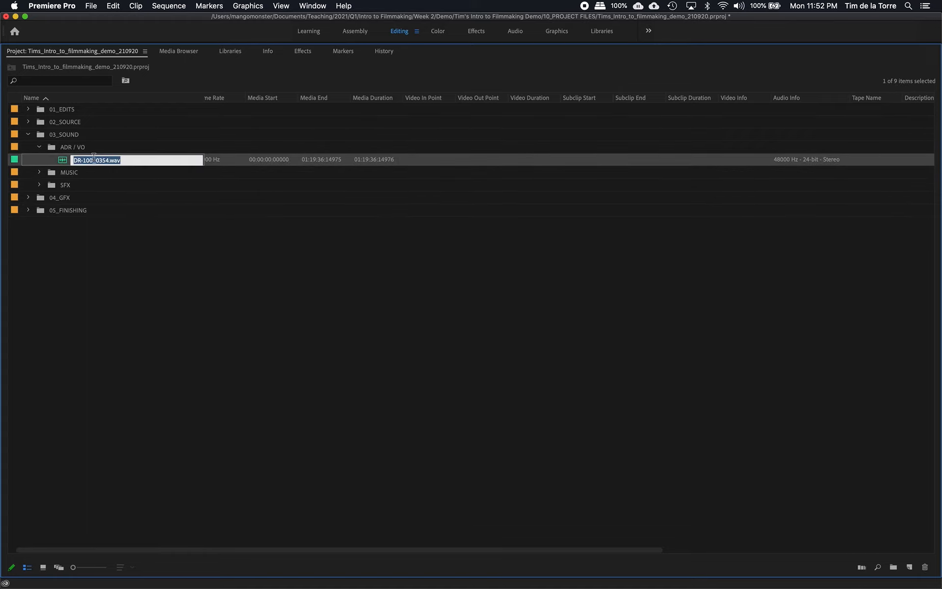
{"action": "type", "text": "Rob's Interview"}
{"action": "key", "text": "Tab"}
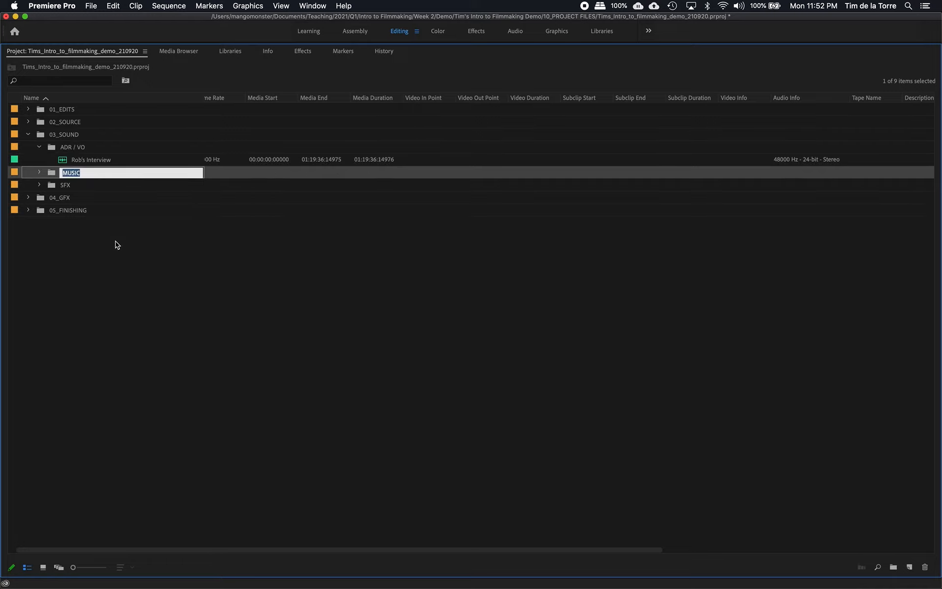
{"action": "left_click", "coordinate": [116, 241]}
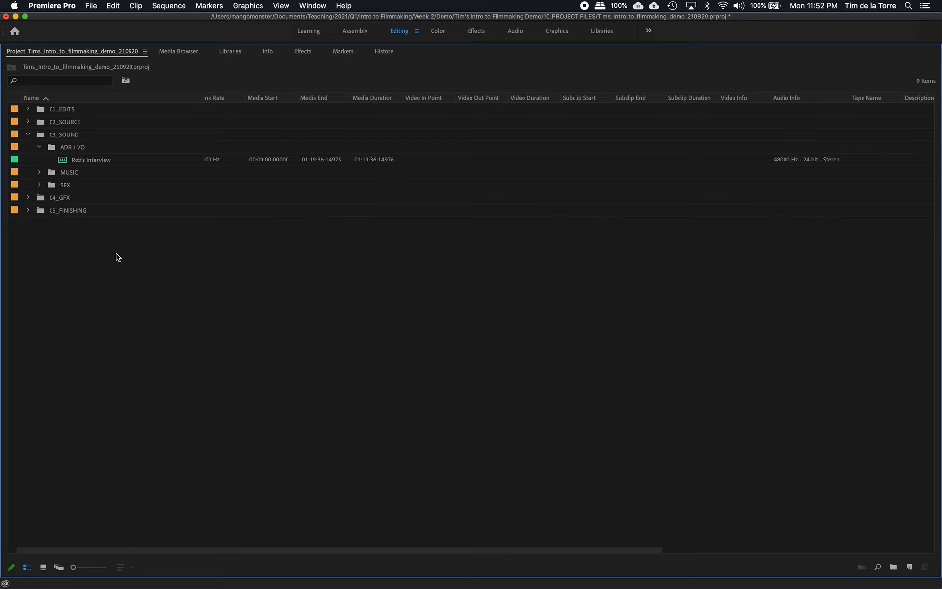
{"action": "right_click", "coordinate": [118, 257]}
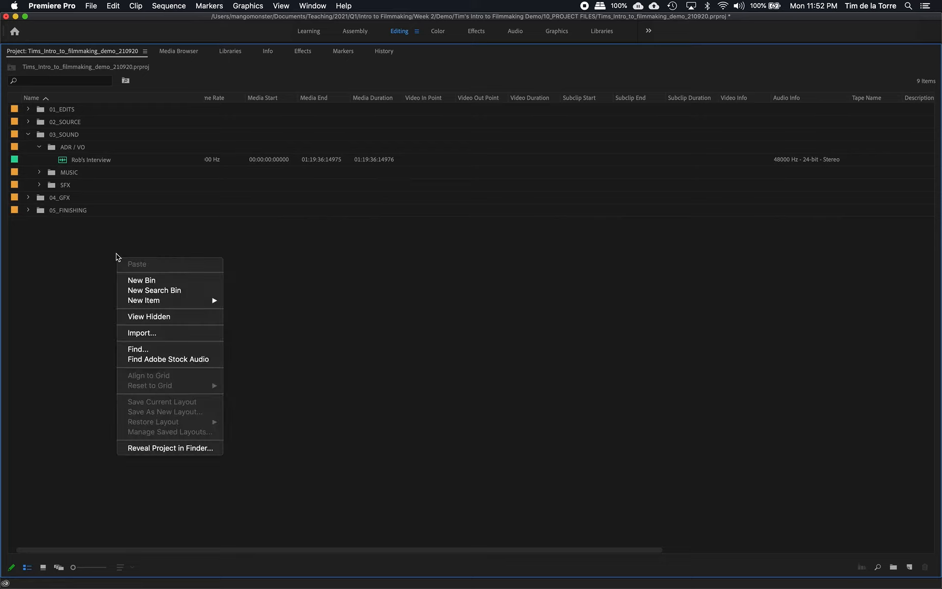
{"action": "left_click", "coordinate": [161, 335]}
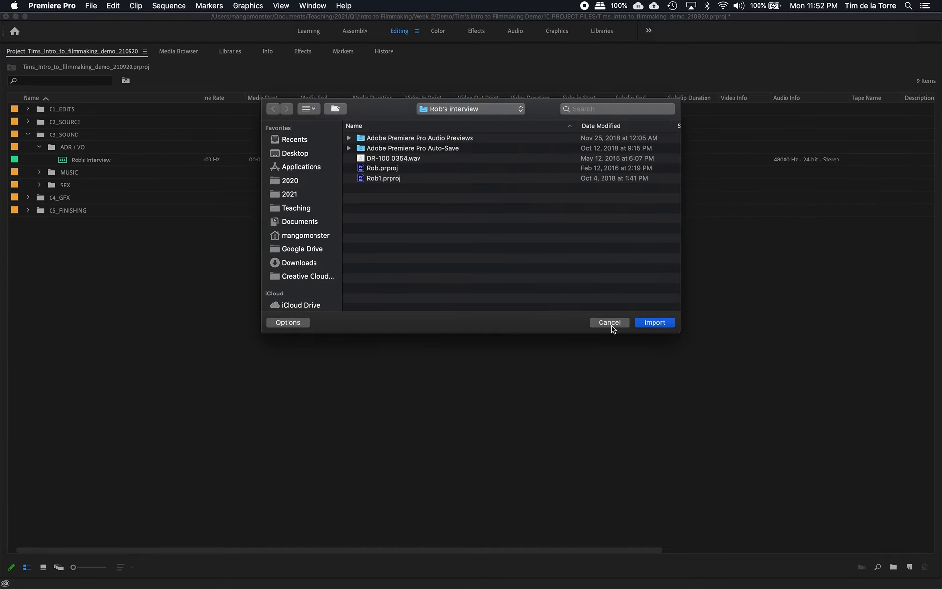
{"action": "left_click", "coordinate": [612, 324]}
{"action": "left_click", "coordinate": [91, 5]}
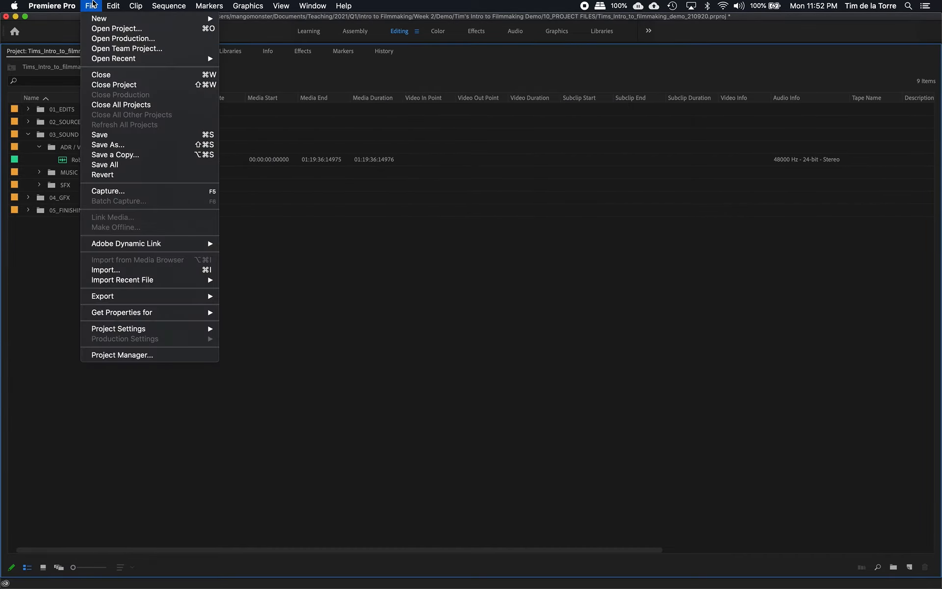
{"action": "left_click", "coordinate": [134, 274]}
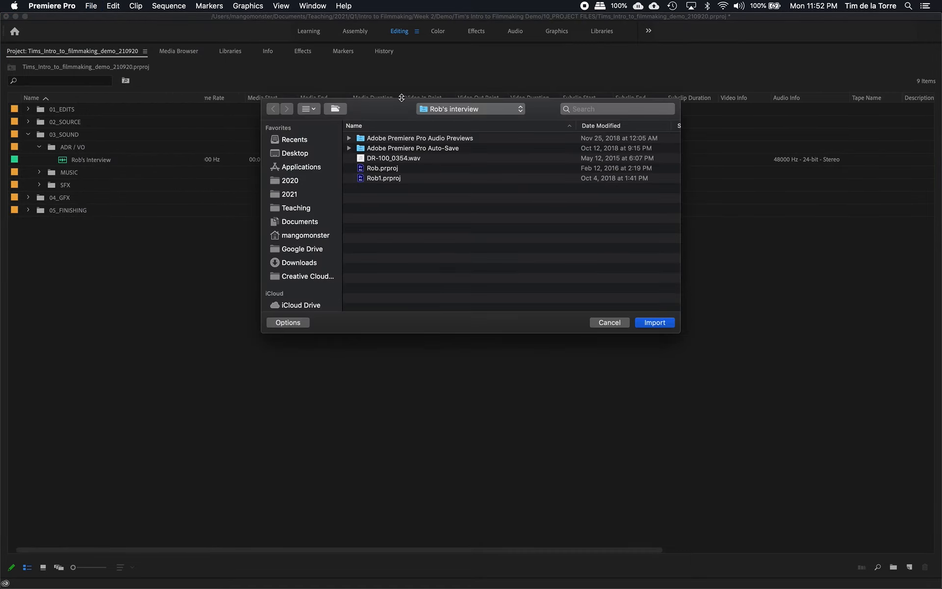
{"action": "left_click", "coordinate": [611, 322]}
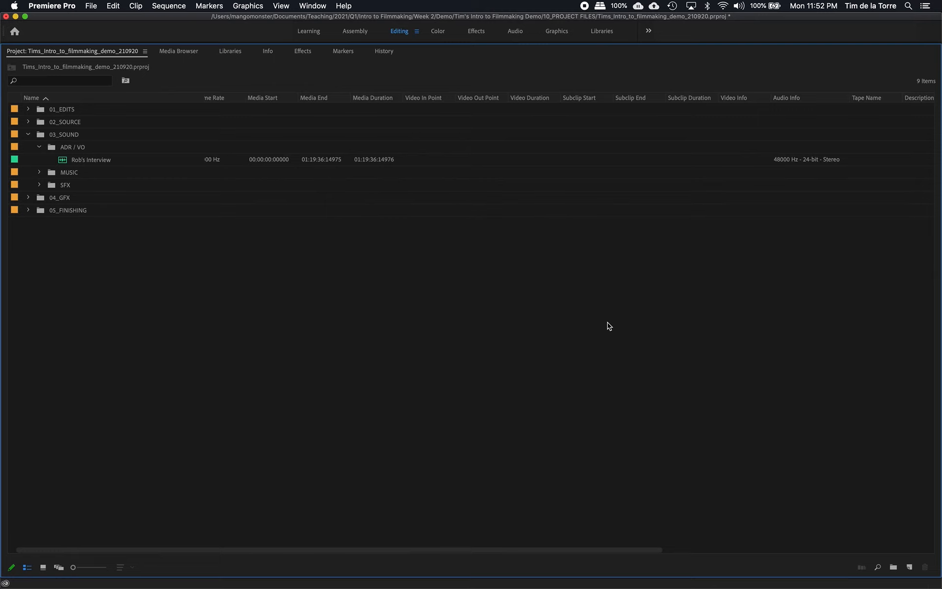
{"action": "key", "text": "super+i"}
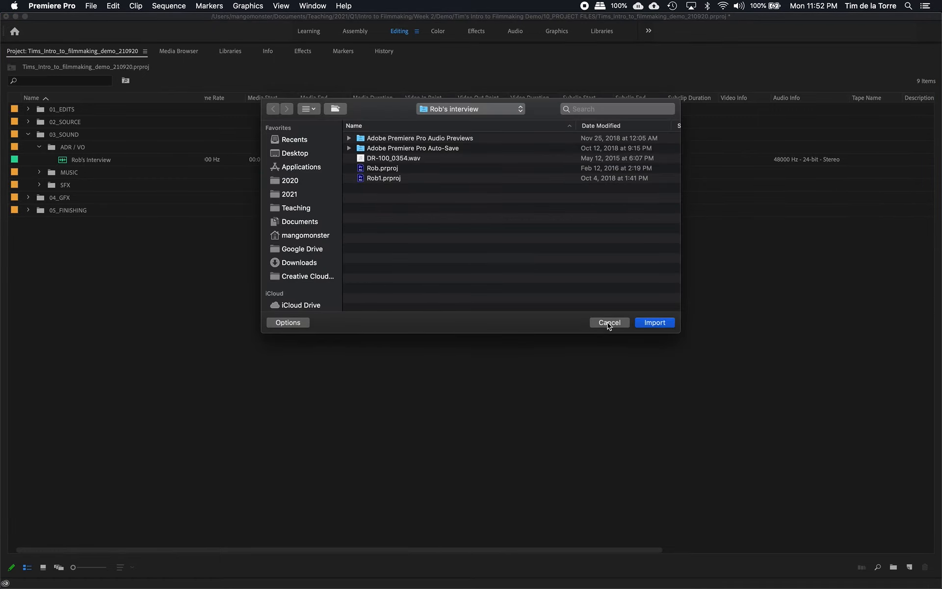
{"action": "left_click", "coordinate": [609, 322]}
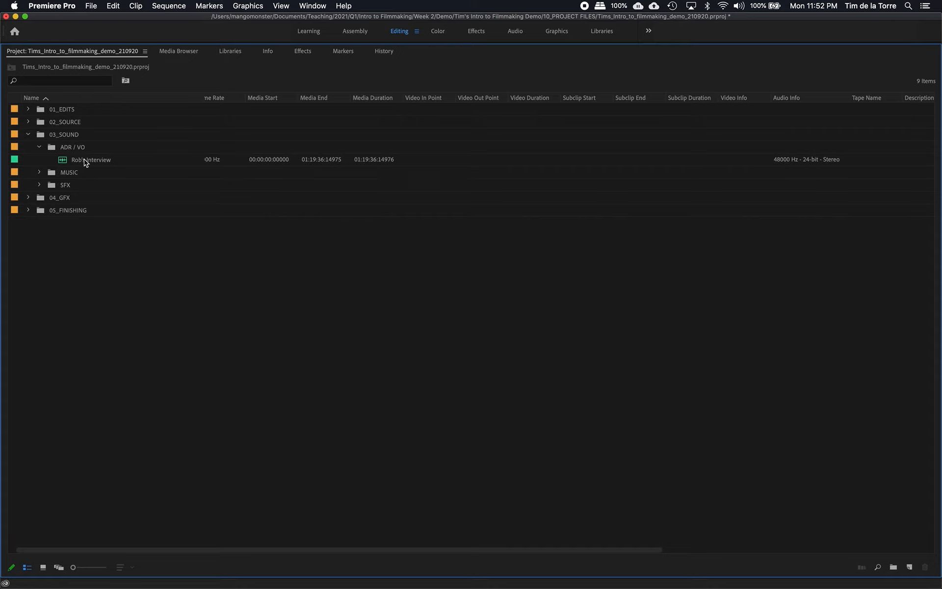
- Collapse the 03_SOUND bin and expand 04_GFX to examine its subfolders, including GRAPHICS and NESTS
{"action": "left_click", "coordinate": [63, 176]}
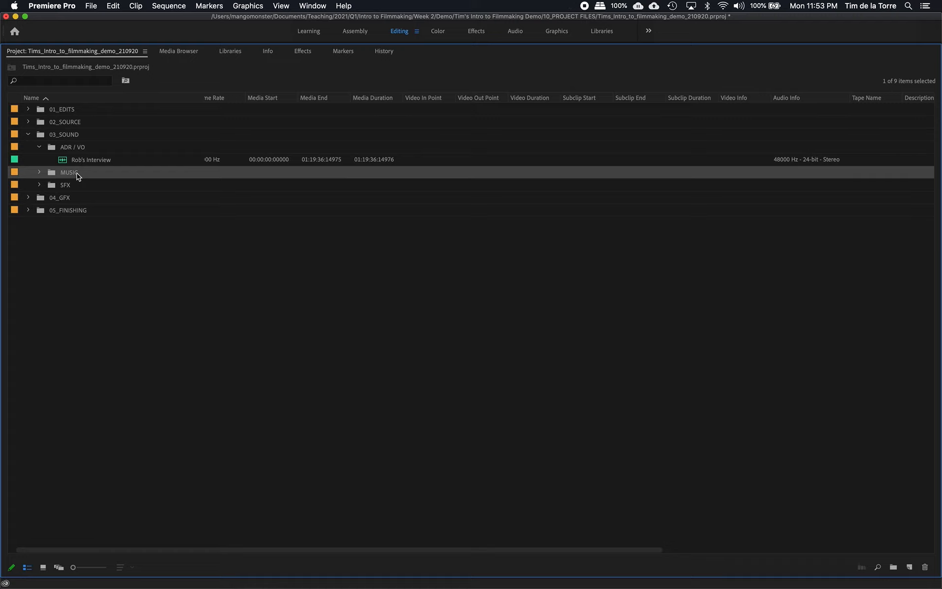
{"action": "left_click", "coordinate": [28, 134]}
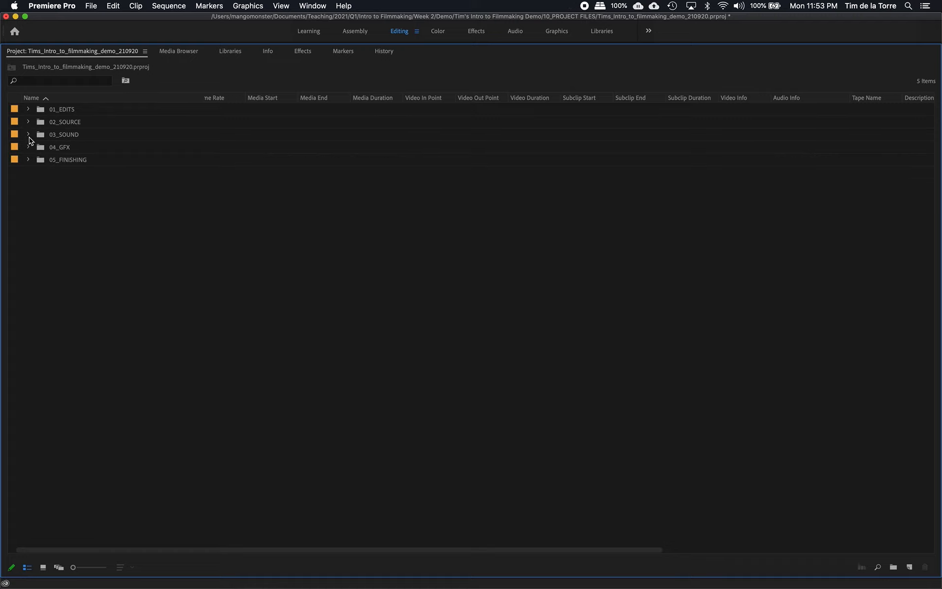
{"action": "left_click", "coordinate": [28, 148]}
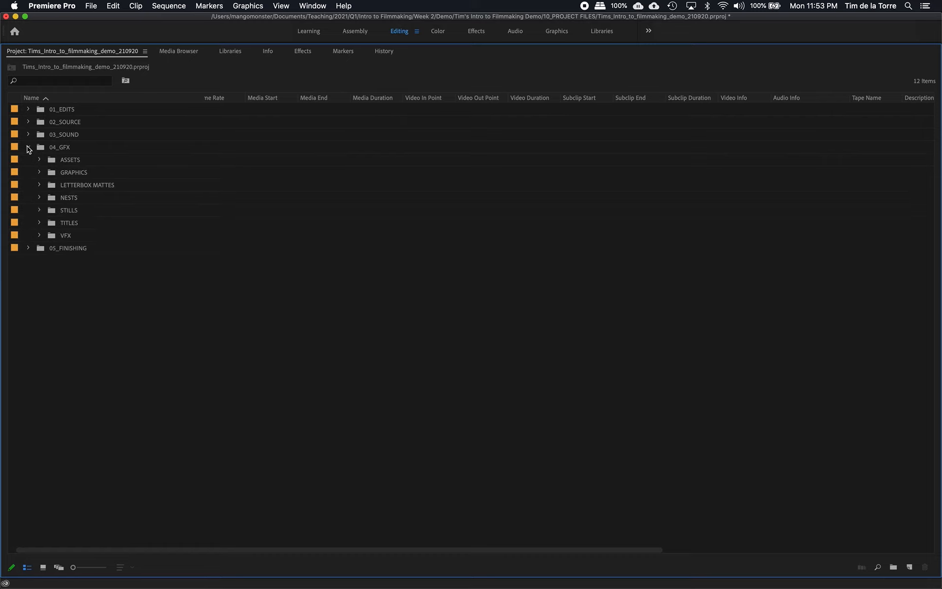
{"action": "left_click", "coordinate": [42, 174]}
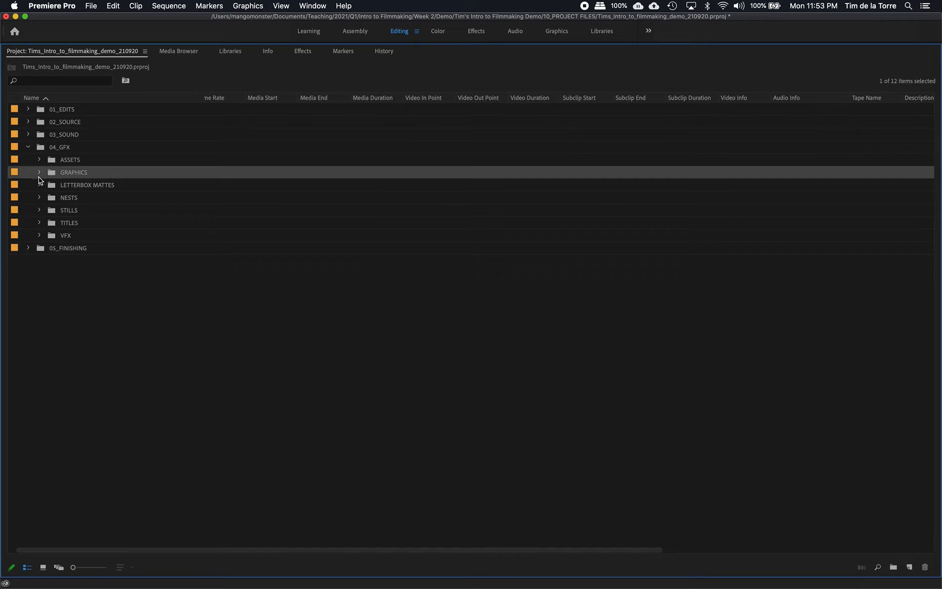
{"action": "left_click", "coordinate": [57, 199]}
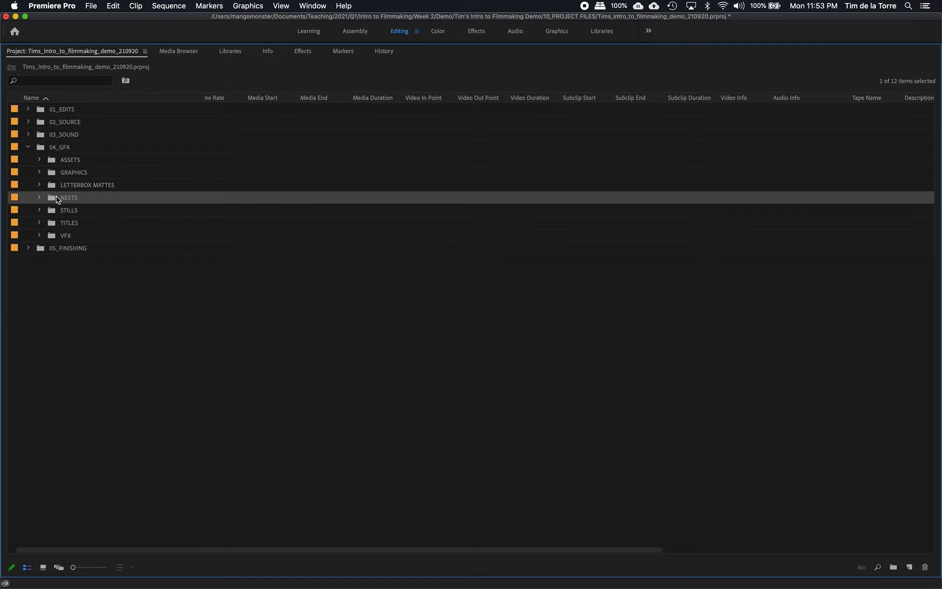
- Collapse the 04_GFX bin, expand 05_FINISHING to examine its COLOR and SOUND subfolders, and collapse it again
{"action": "left_click", "coordinate": [39, 223]}
{"action": "left_click", "coordinate": [30, 148]}
{"action": "left_click", "coordinate": [28, 160]}
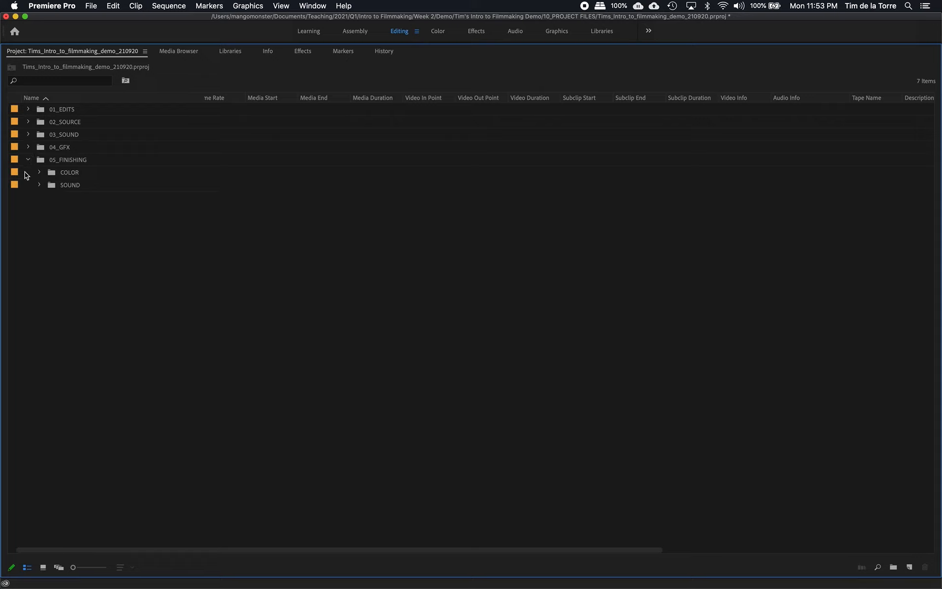
{"action": "left_click", "coordinate": [40, 184]}
{"action": "left_click", "coordinate": [40, 173]}
{"action": "left_click", "coordinate": [28, 160]}
{"action": "left_click", "coordinate": [45, 165]}
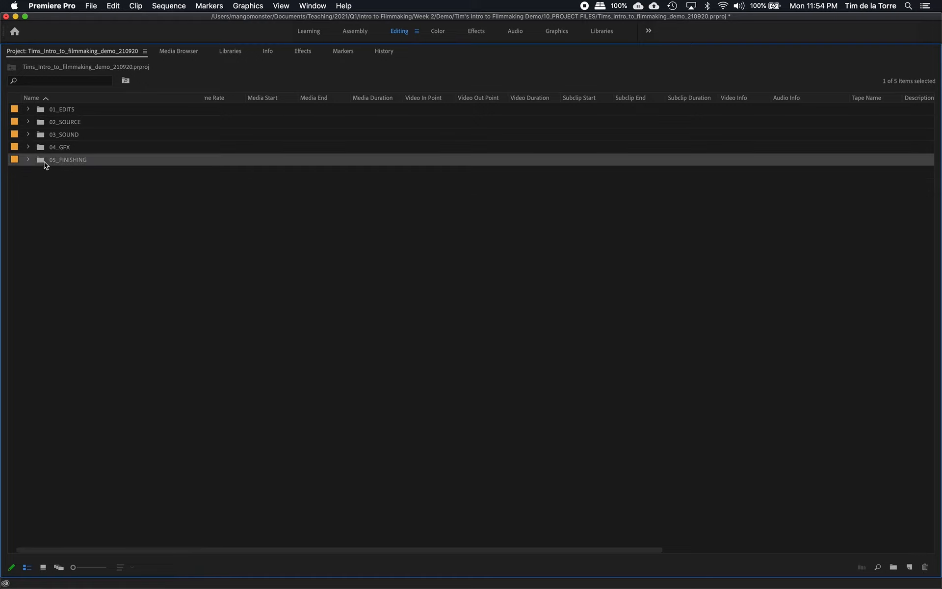
{"action": "left_click", "coordinate": [52, 182]}
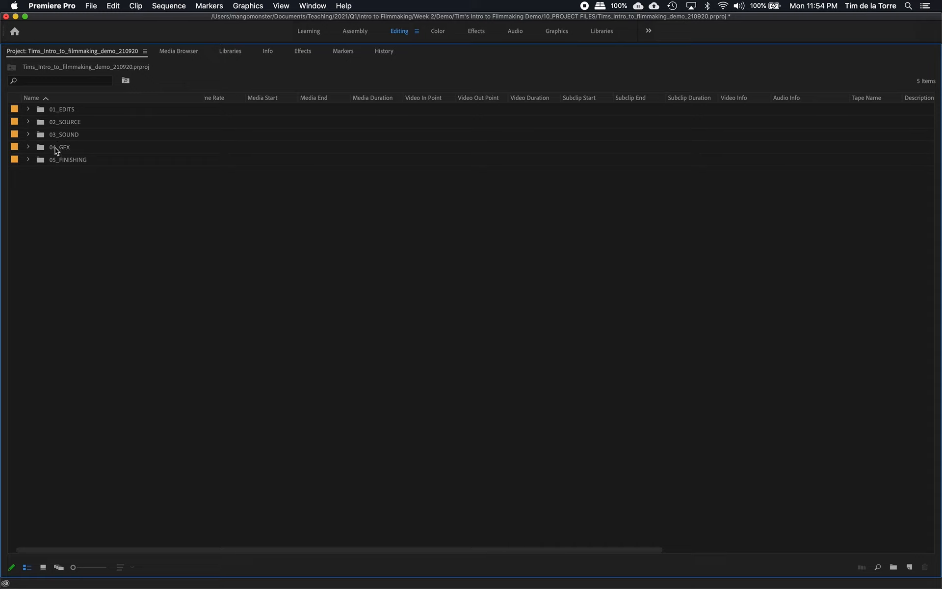
- Expand the 01_EDITS bin and its 01 CURRENT subfolder and select the UNTITLED_DDMMYY sequence
{"action": "left_click", "coordinate": [44, 123]}
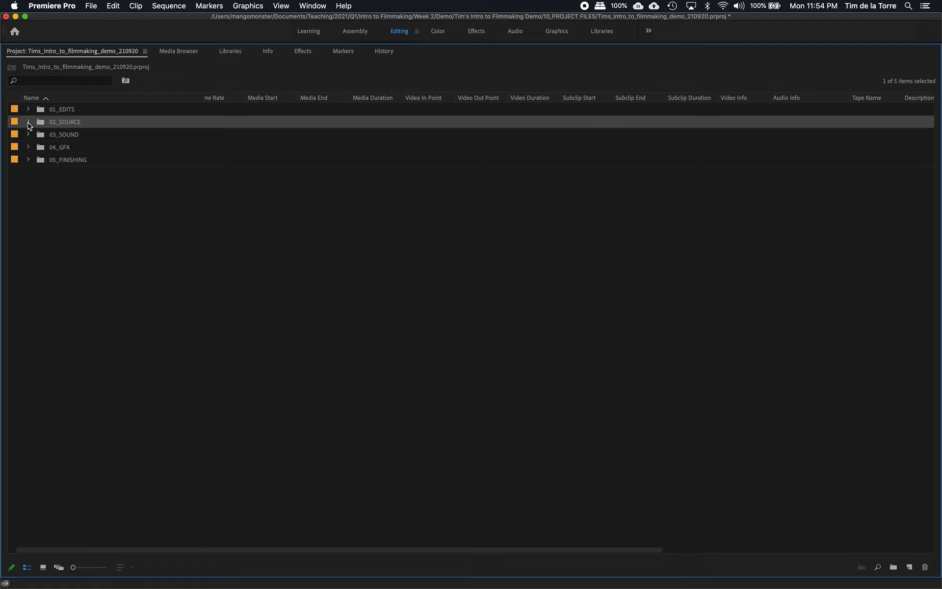
{"action": "left_click", "coordinate": [29, 112]}
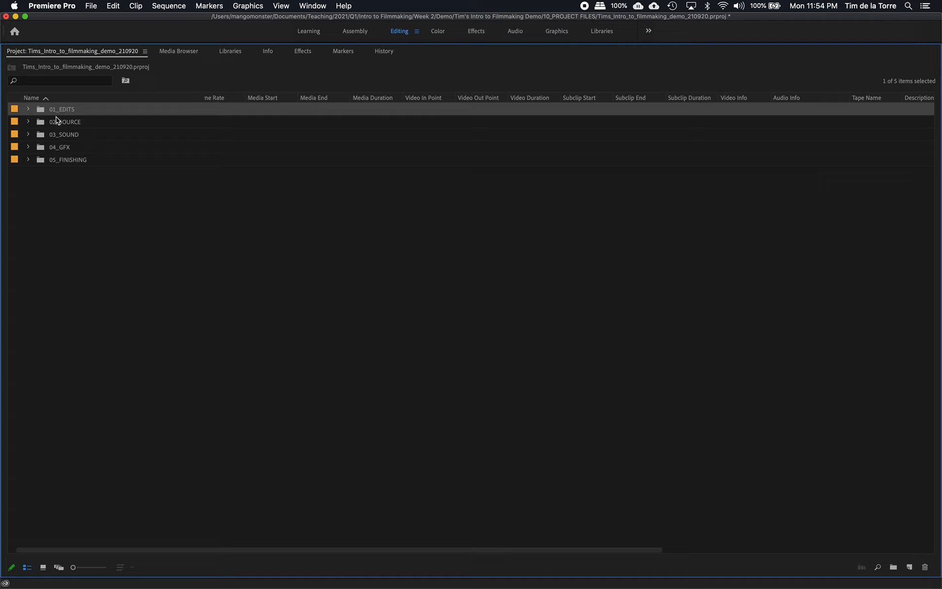
{"action": "left_click", "coordinate": [29, 110]}
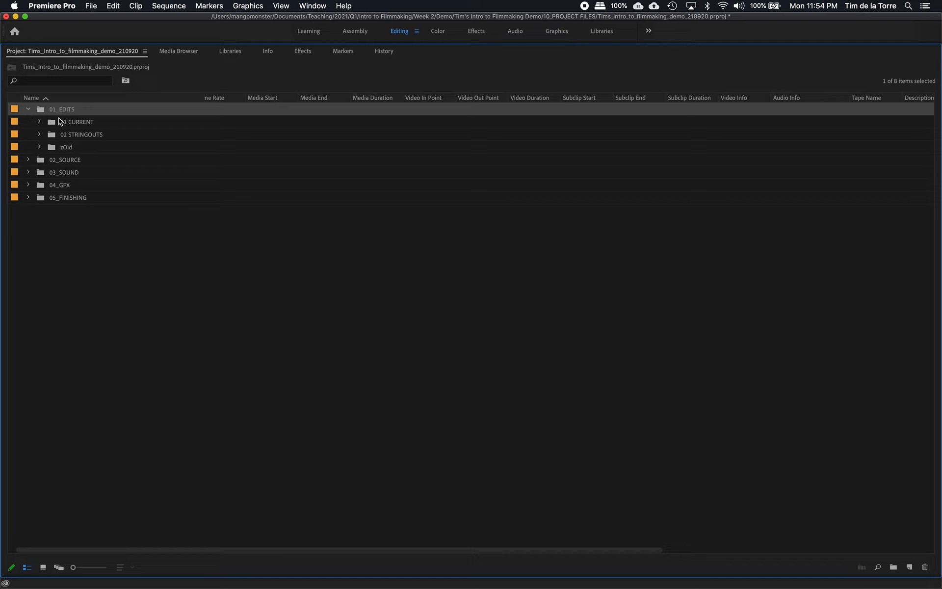
{"action": "left_click", "coordinate": [52, 149]}
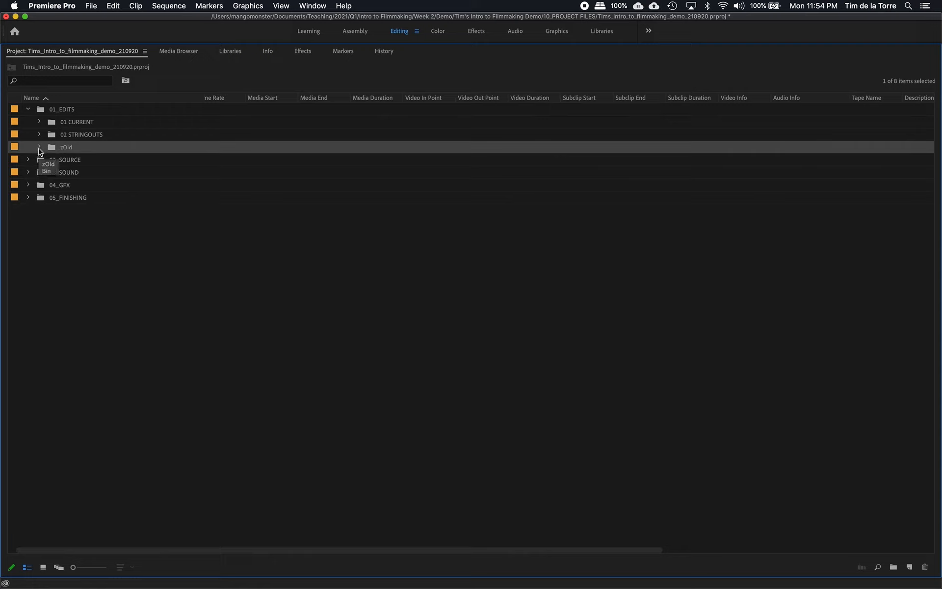
{"action": "left_click", "coordinate": [58, 123]}
{"action": "left_click", "coordinate": [40, 123]}
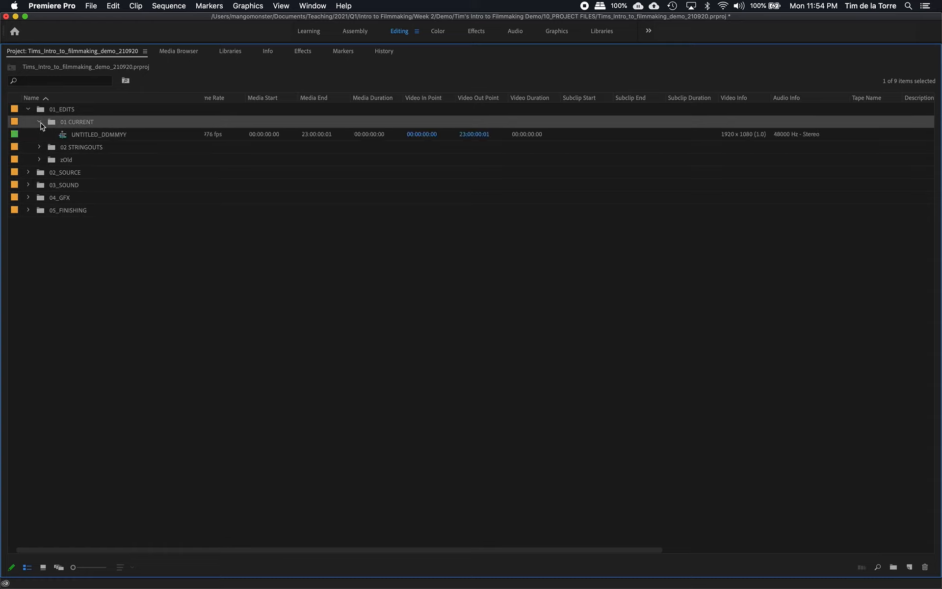
{"action": "left_click", "coordinate": [66, 138]}
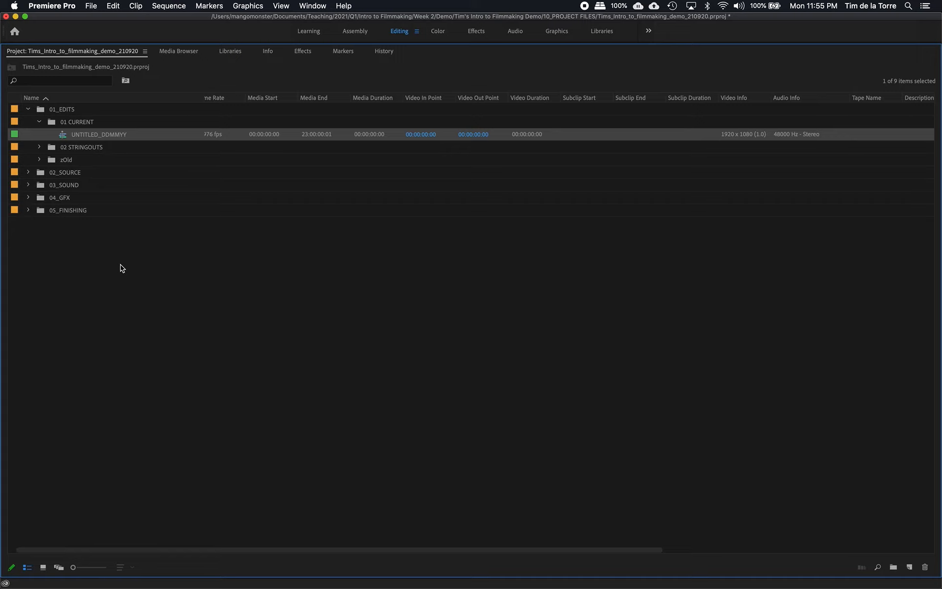
- Rename the UNTITLED_DDMMYY sequence in 01 CURRENT to the editor's first name in possessive form followed by "Demo_210920"
{"action": "left_click", "coordinate": [94, 132]}
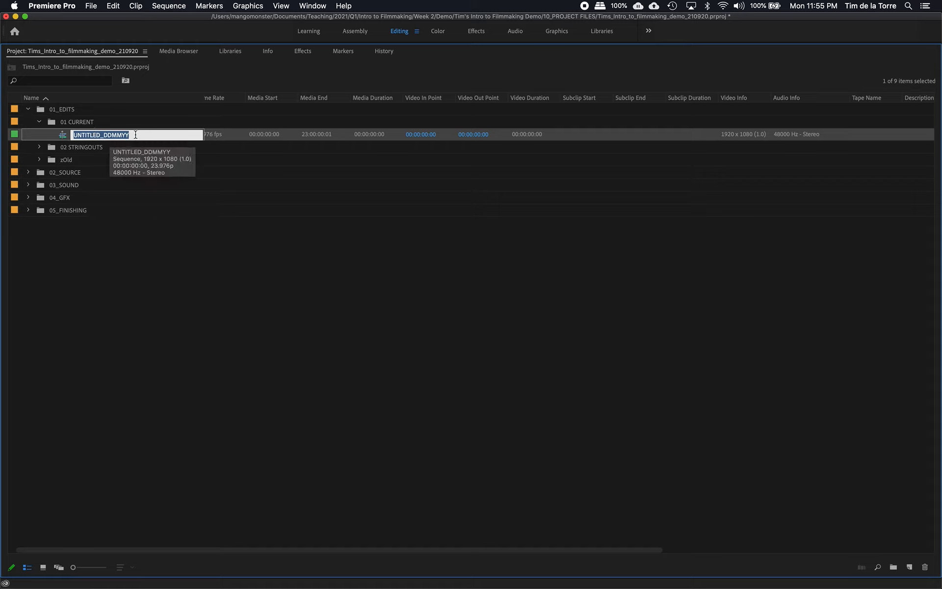
{"action": "left_click", "coordinate": [146, 267]}
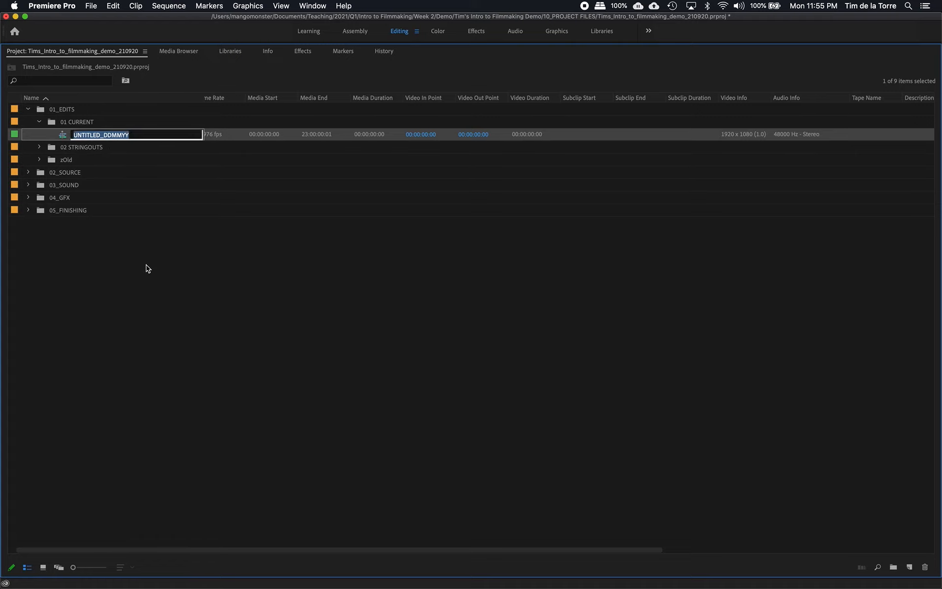
{"action": "left_click", "coordinate": [94, 136]}
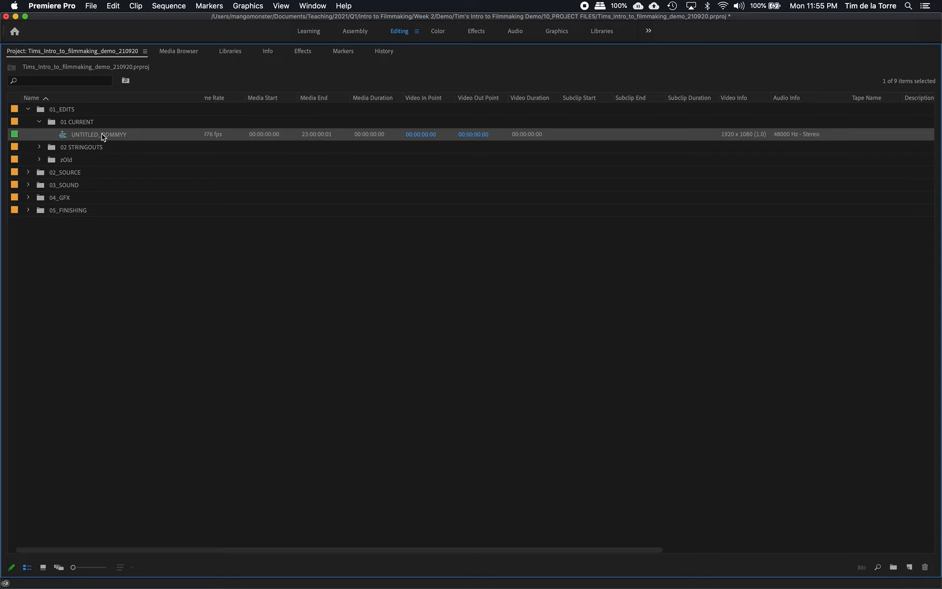
{"action": "left_click", "coordinate": [102, 135]}
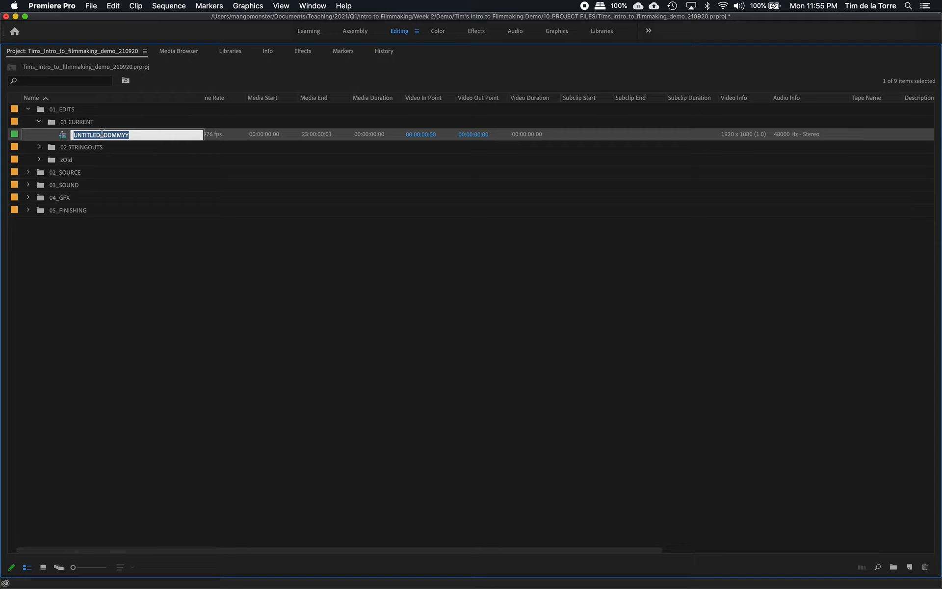
{"action": "type", "text": "Tim's Demo_"}
{"action": "left_click", "coordinate": [820, 4]}
{"action": "left_click", "coordinate": [820, 3]}
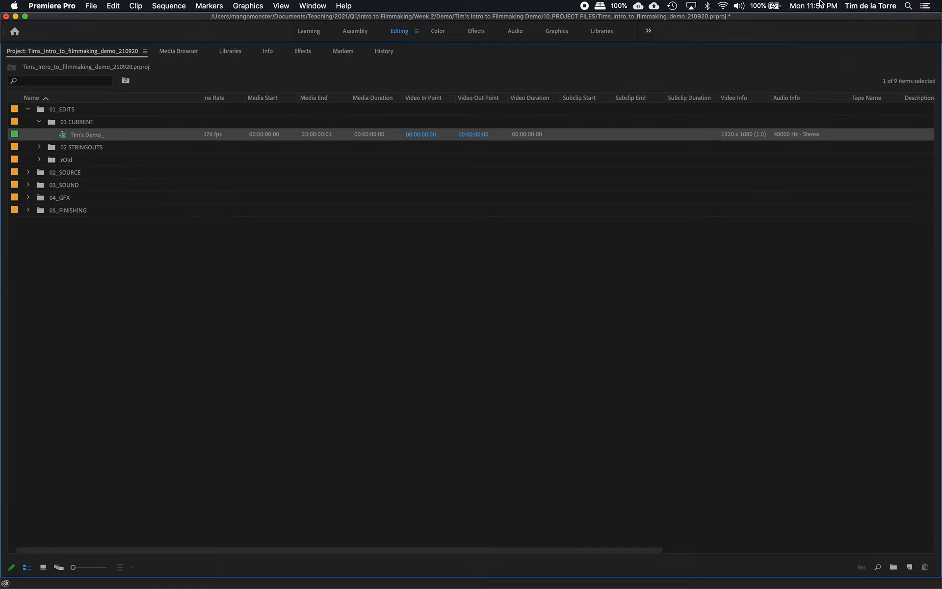
{"action": "left_click", "coordinate": [84, 138]}
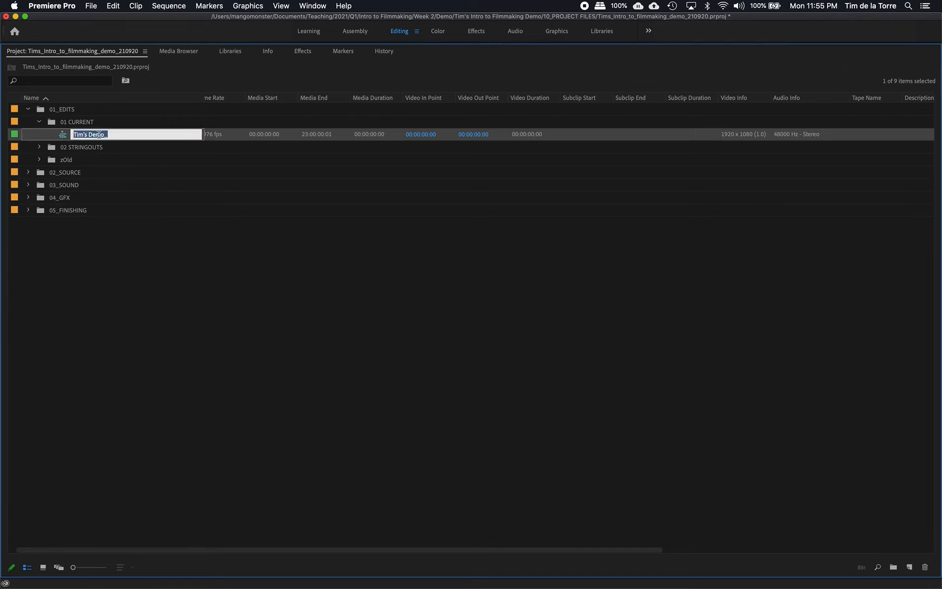
{"action": "key", "text": "Right"}
{"action": "type", "text": "210920"}
{"action": "key", "text": "Tab"}
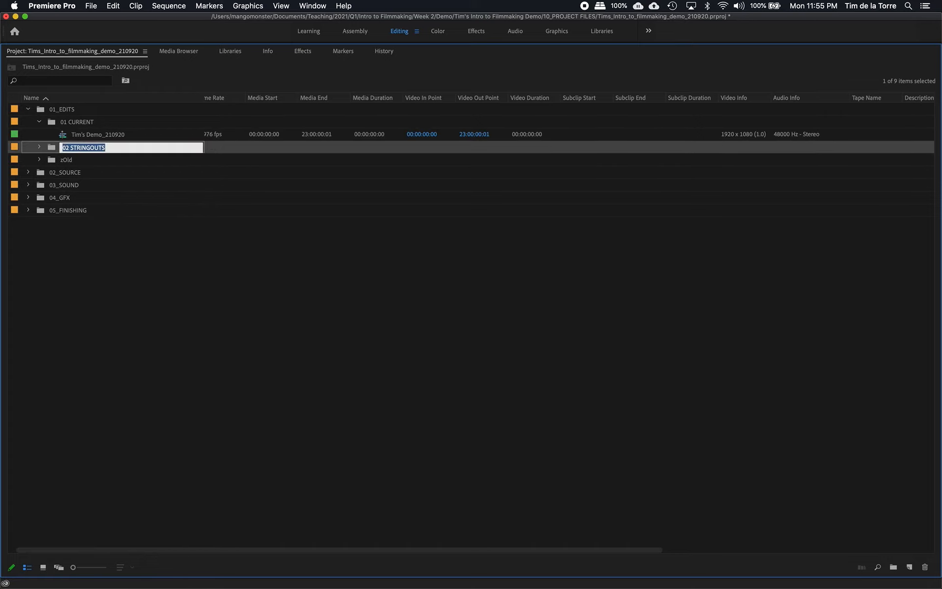
- Duplicate the Demo_210920 sequence in 01 CURRENT and move the original into the zOld bin
{"action": "left_click", "coordinate": [97, 140]}
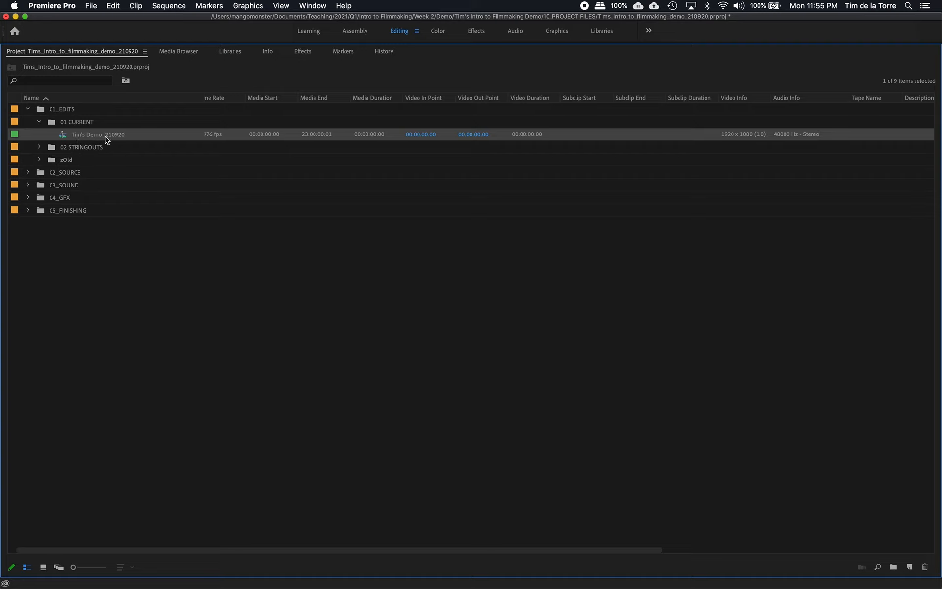
{"action": "left_click", "coordinate": [120, 139]}
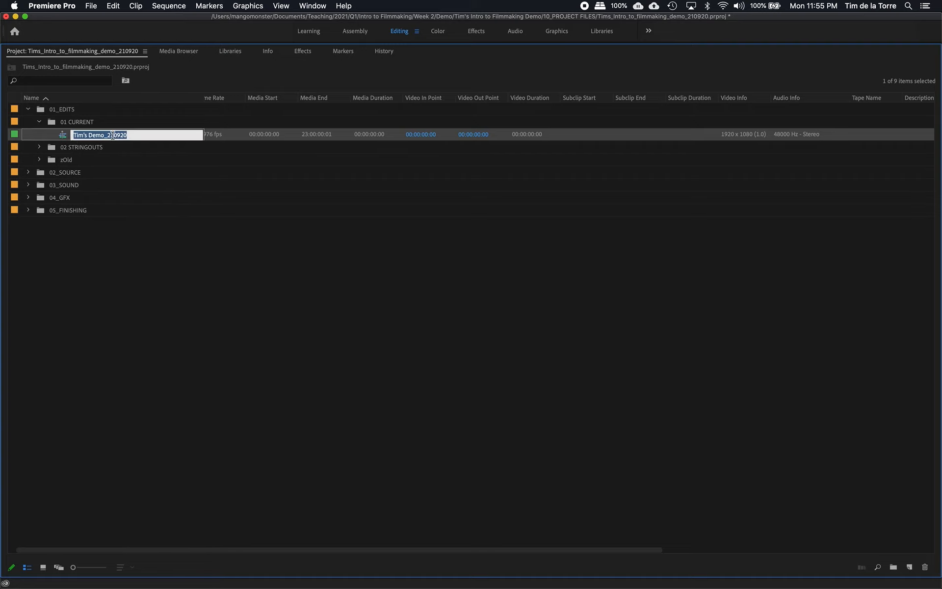
{"action": "left_click", "coordinate": [101, 147]}
{"action": "left_click", "coordinate": [89, 136]}
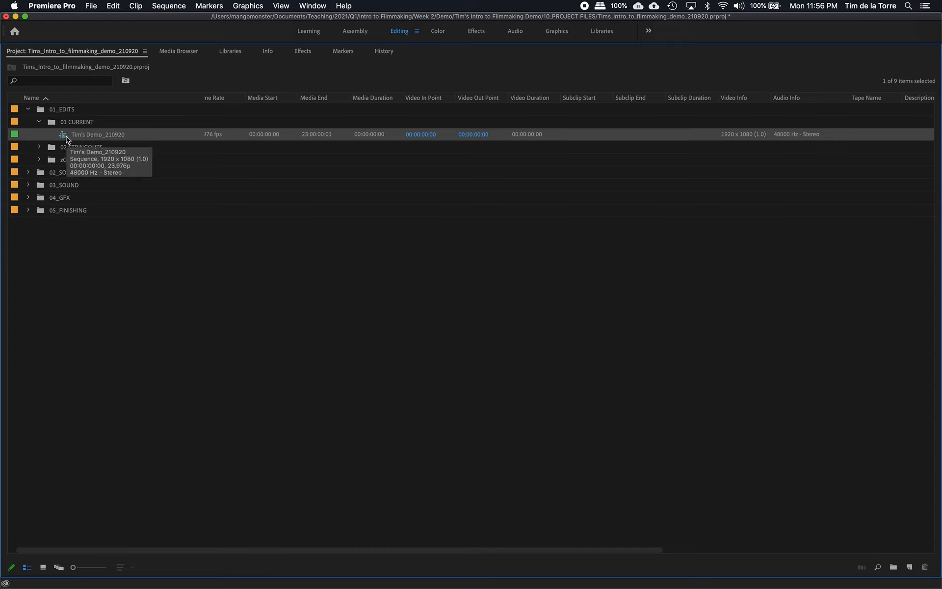
{"action": "right_click", "coordinate": [67, 140]}
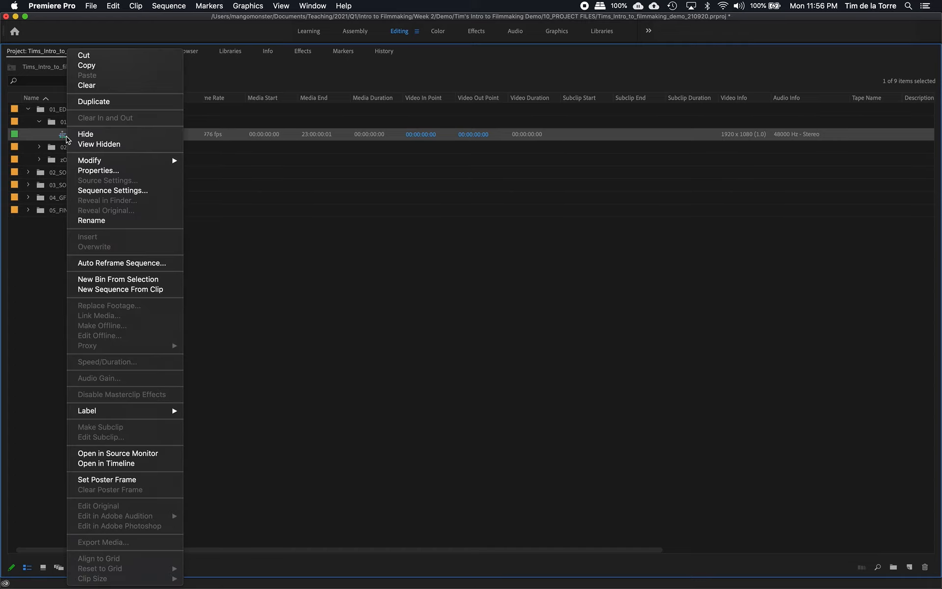
{"action": "left_click", "coordinate": [96, 101]}
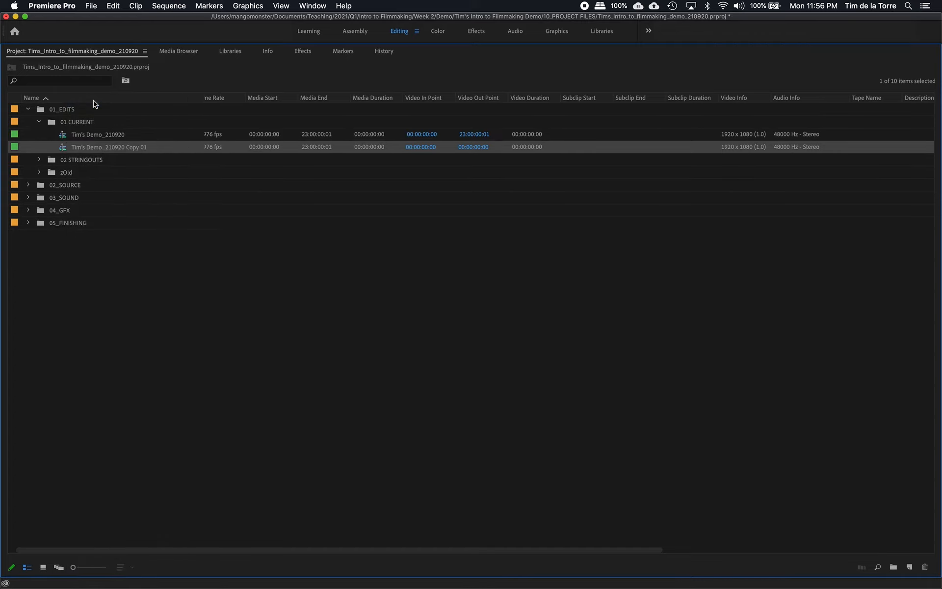
{"action": "left_click", "coordinate": [106, 139]}
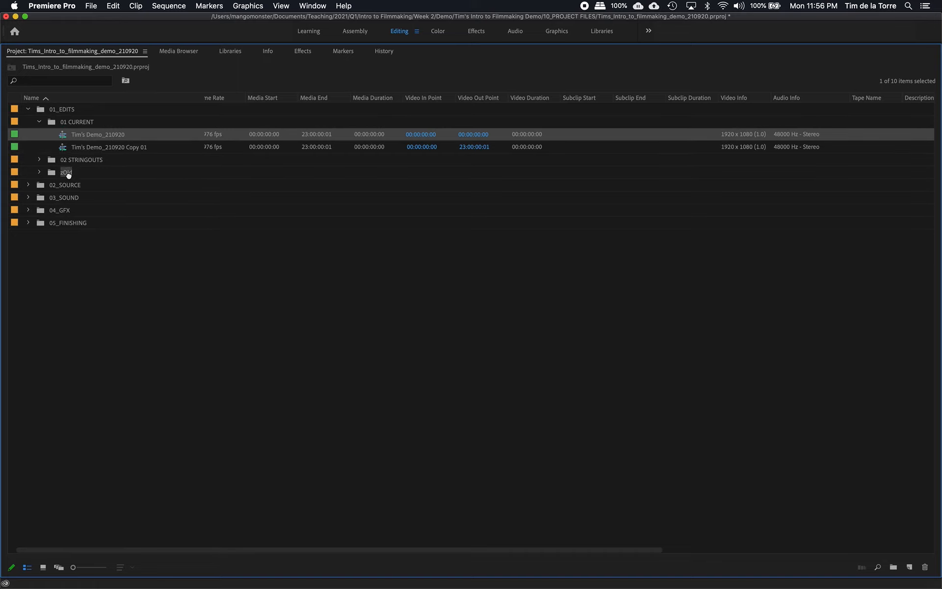
{"action": "left_click_drag", "start_coordinate": [69, 175], "coordinate": [69, 174]}
- Change the date in the duplicated sequence's name to 220920 and remove the "Copy 01" suffix
{"action": "left_click", "coordinate": [113, 135]}
{"action": "left_click", "coordinate": [114, 135]}
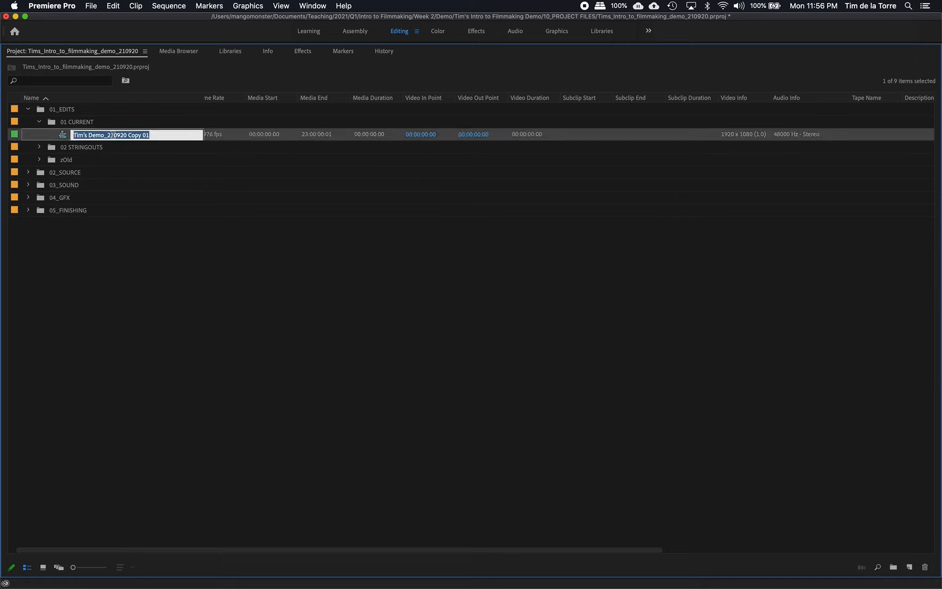
{"action": "left_click", "coordinate": [113, 135]}
{"action": "key", "text": "BackSpace"}
{"action": "type", "text": "2"}
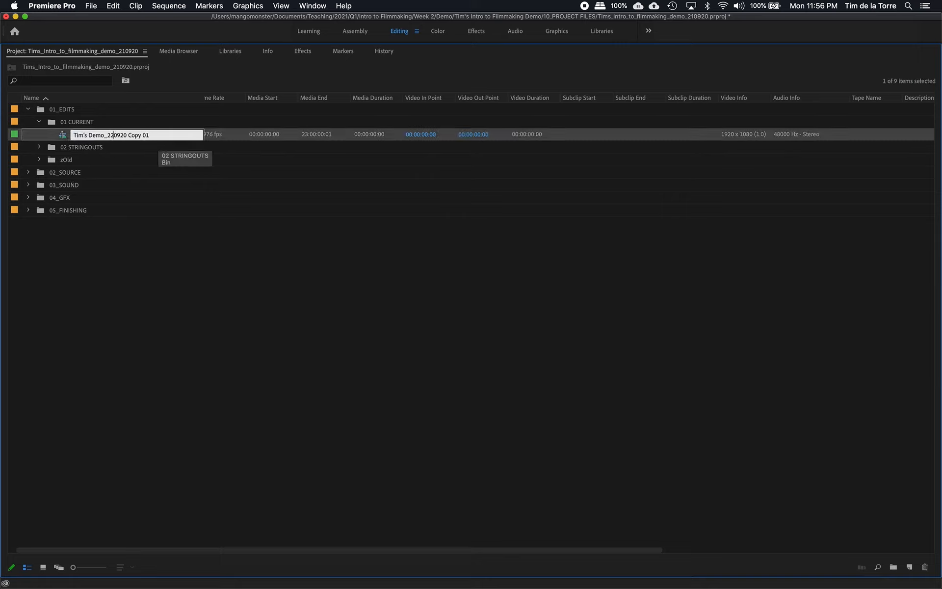
{"action": "key", "text": "shift+End"}
{"action": "key", "text": "BackSpace"}
{"action": "left_click", "coordinate": [168, 246]}
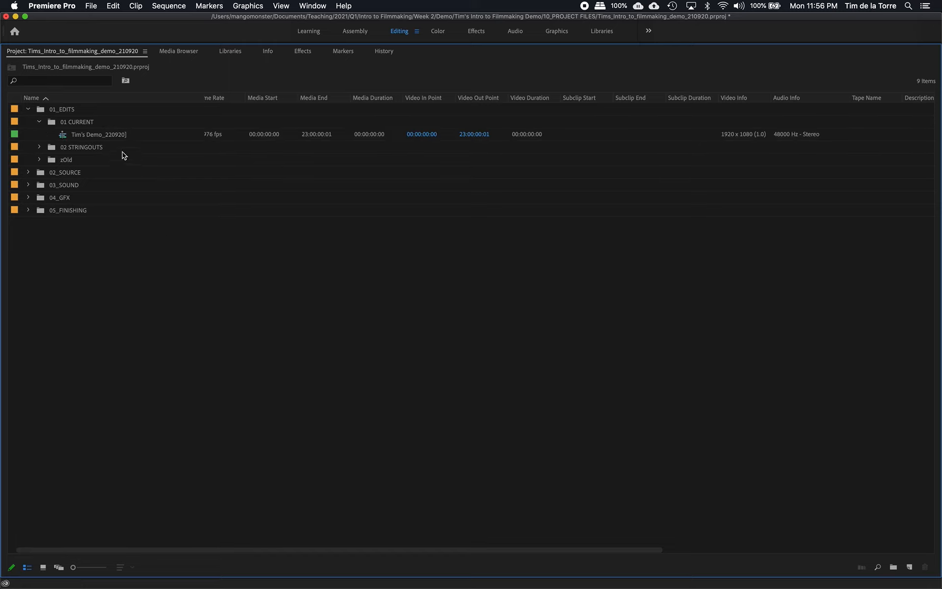
{"action": "left_click", "coordinate": [116, 137]}
{"action": "left_click", "coordinate": [116, 136]}
{"action": "left_click", "coordinate": [115, 136]}
{"action": "key", "text": "Tab"}
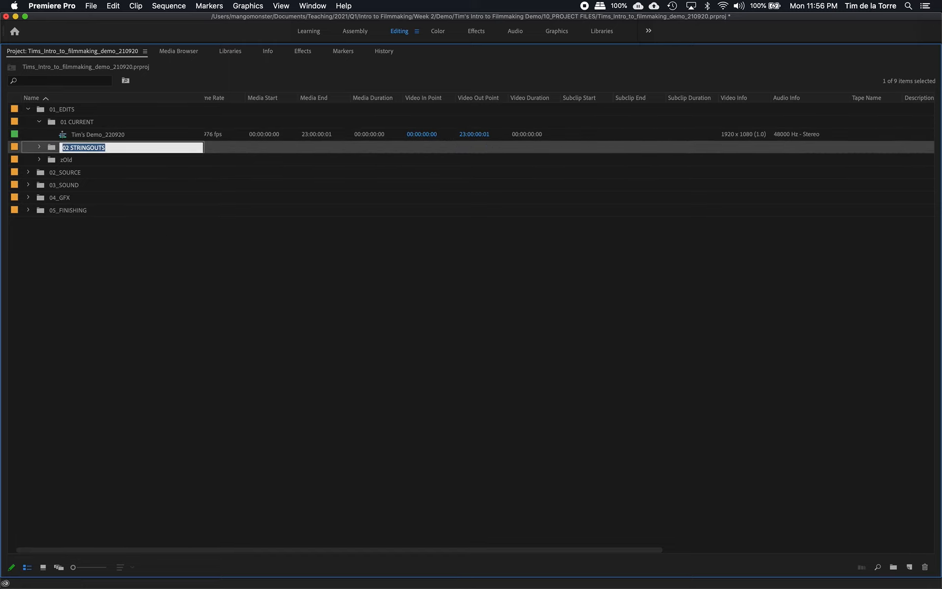
{"action": "left_click", "coordinate": [149, 231]}
{"action": "left_click", "coordinate": [96, 138]}
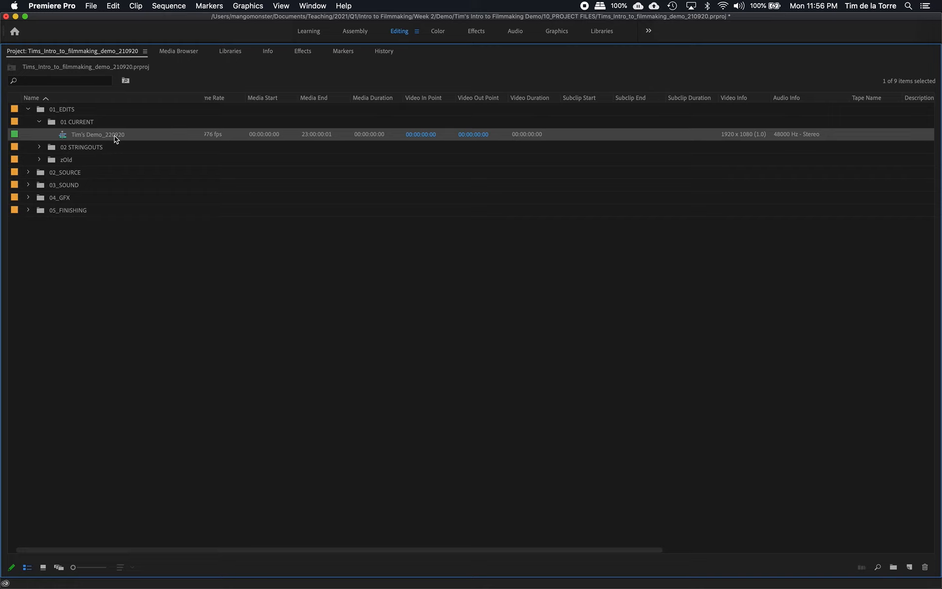
- Expand the zOld bin and select the archived sequence dated 210920
{"action": "double_click", "coordinate": [40, 163]}
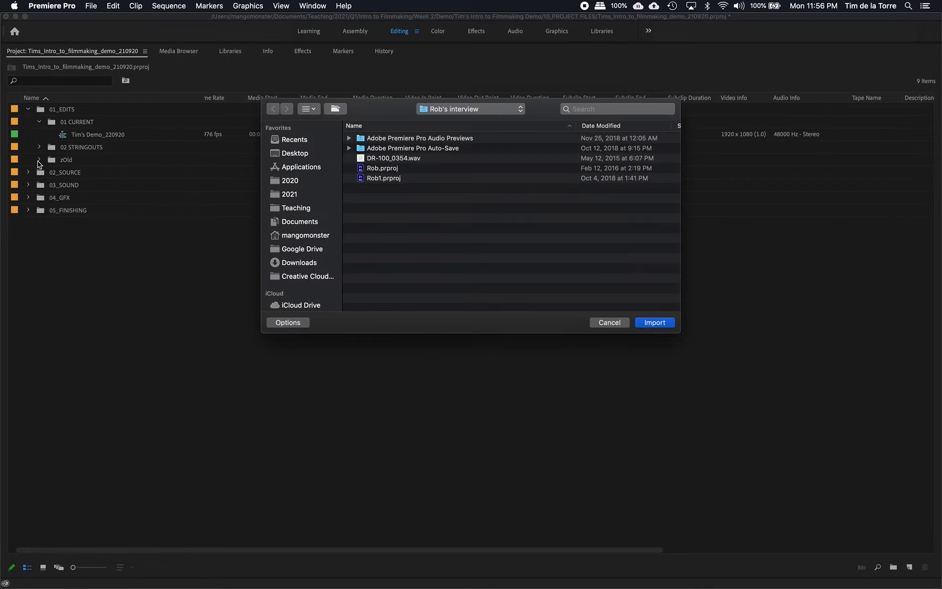
{"action": "key", "text": "Escape"}
{"action": "left_click", "coordinate": [38, 160]}
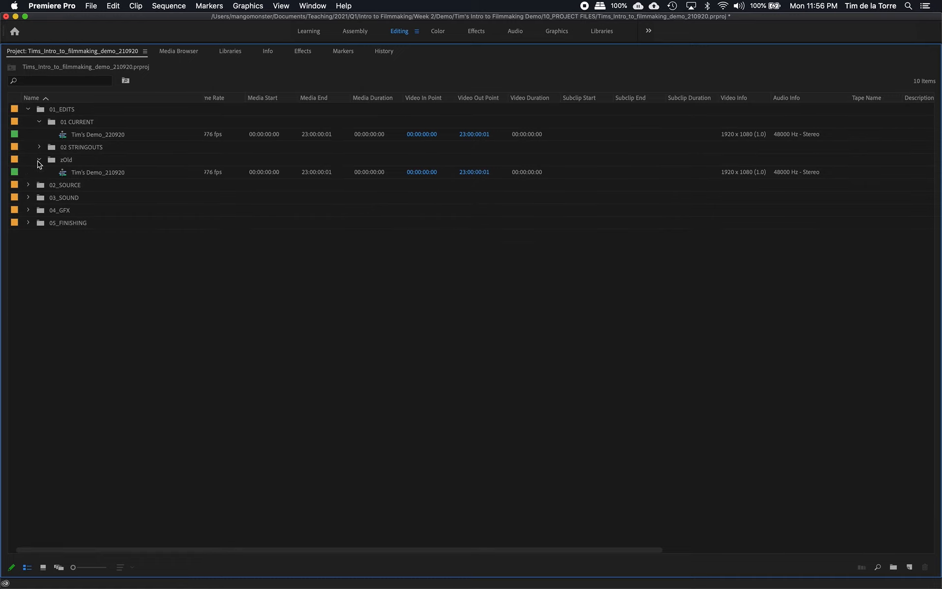
{"action": "left_click", "coordinate": [105, 176]}
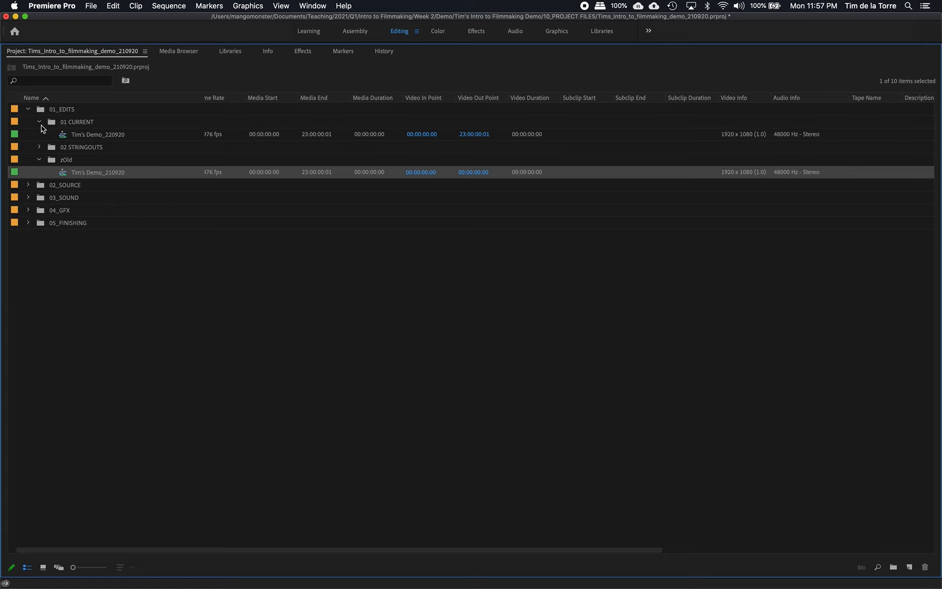
{"action": "left_click", "coordinate": [92, 6]}
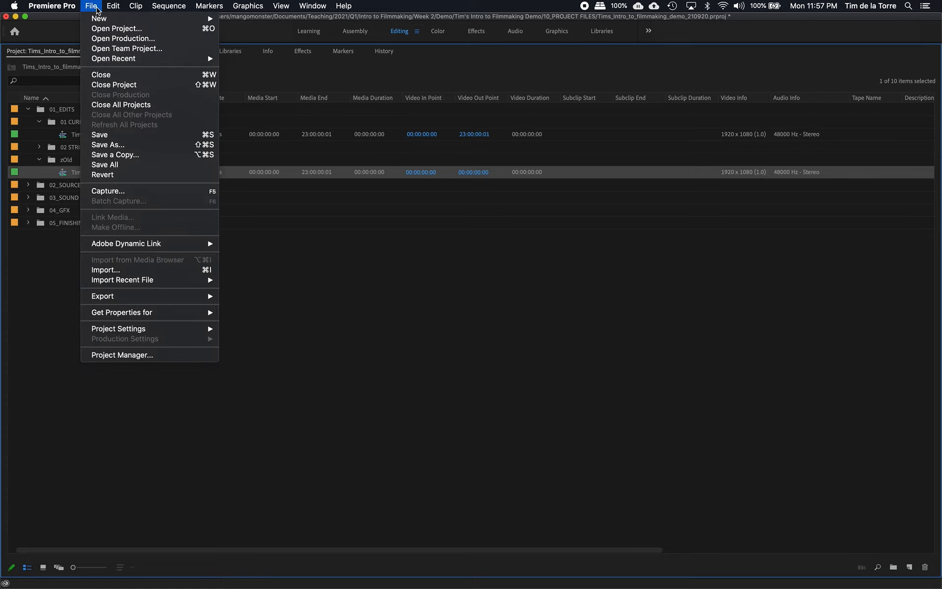
{"action": "mouse_move", "coordinate": [114, 6]}
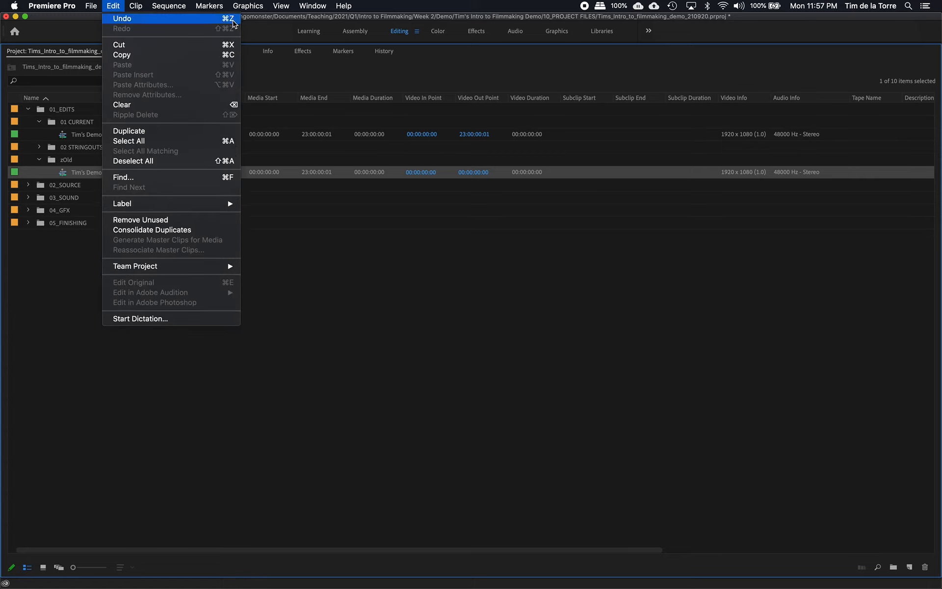
{"action": "left_click", "coordinate": [118, 5]}
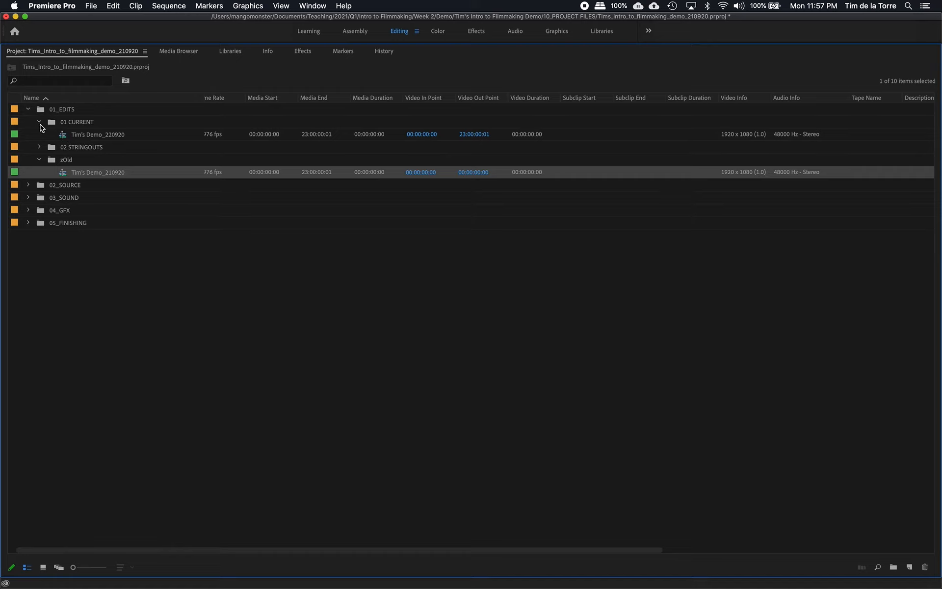
- Collapse the 01 CURRENT and zOld bins inside 01_EDITS
{"action": "left_click", "coordinate": [85, 135]}
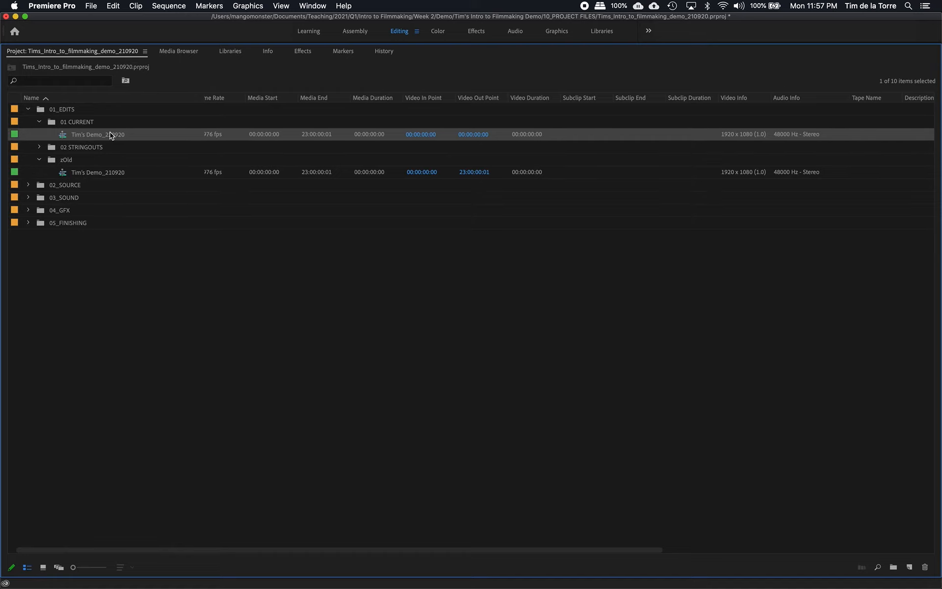
{"action": "left_click", "coordinate": [40, 122]}
{"action": "left_click", "coordinate": [39, 147]}
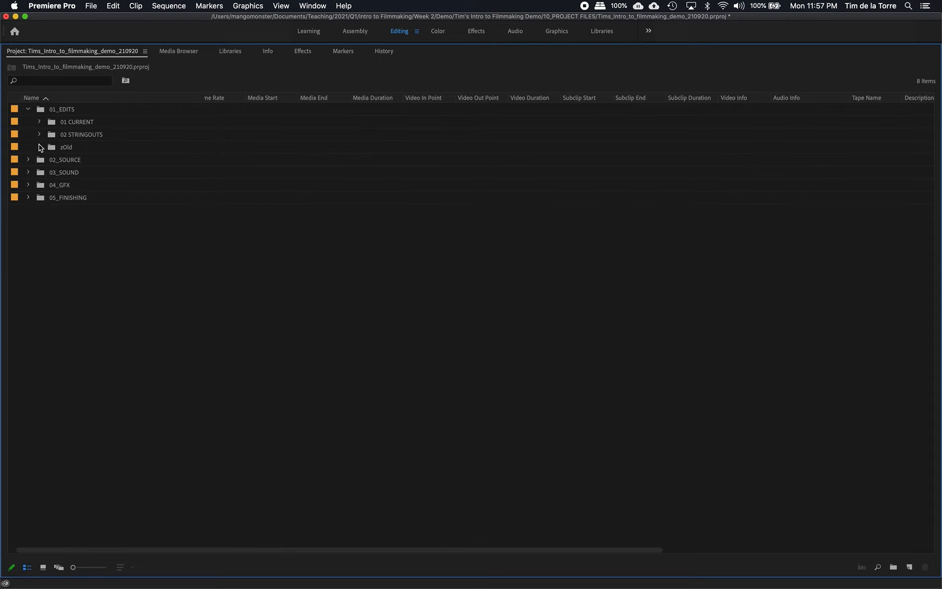
- Expand the 02 STRINGOUTS bin and look through its B-roll and scene stringout placeholder sequences
{"action": "left_click", "coordinate": [39, 134]}
{"action": "left_click", "coordinate": [81, 146]}
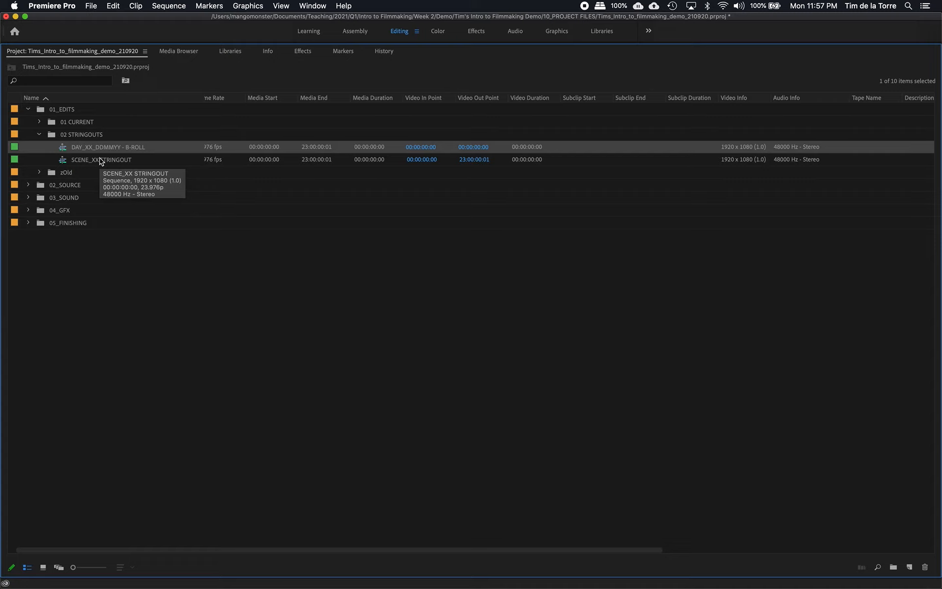
{"action": "left_click", "coordinate": [97, 151]}
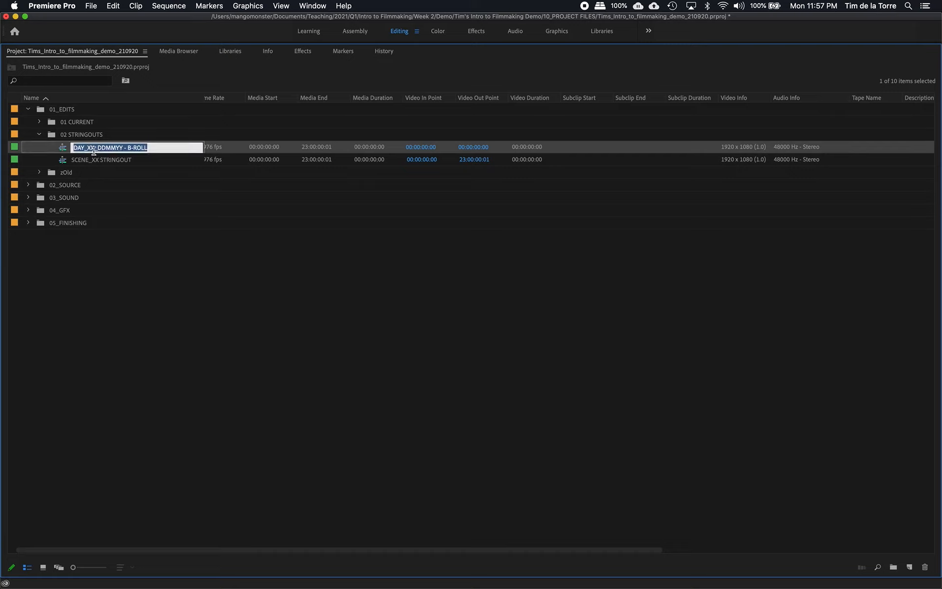
{"action": "left_click", "coordinate": [65, 152]}
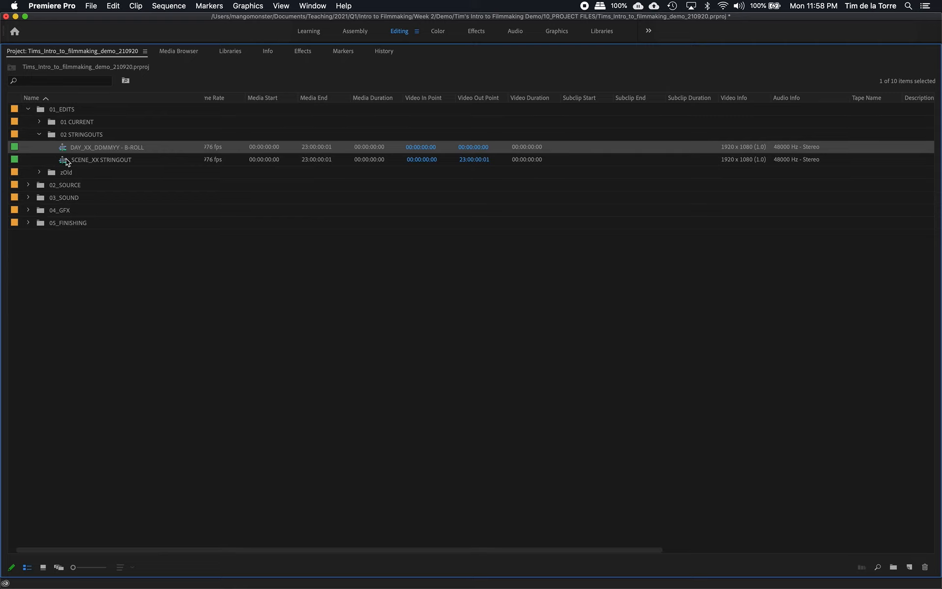
{"action": "left_click", "coordinate": [67, 161]}
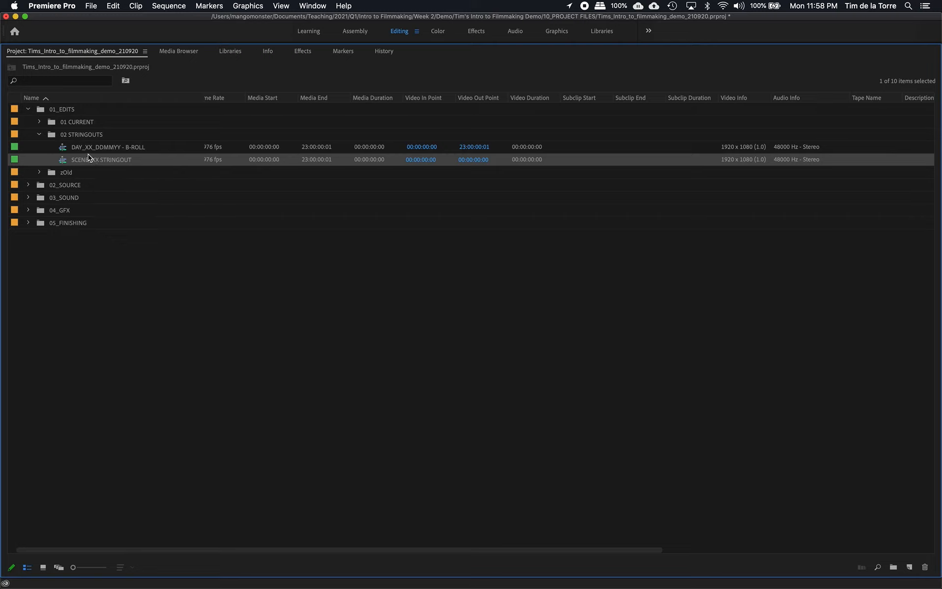
- Delete the SCENE_XX STRINGOUT sequence from the 02 STRINGOUTS bin
{"action": "left_click", "coordinate": [88, 155]}
{"action": "left_click", "coordinate": [85, 150]}
{"action": "left_click", "coordinate": [72, 162]}
{"action": "key", "text": "BackSpace"}
- Rename the DAY_XX_DDMMYY - B-ROLL sequence with the interviewee's first name in the possessive, followed by "full interview"
{"action": "left_click", "coordinate": [89, 145]}
{"action": "left_click", "coordinate": [90, 145]}
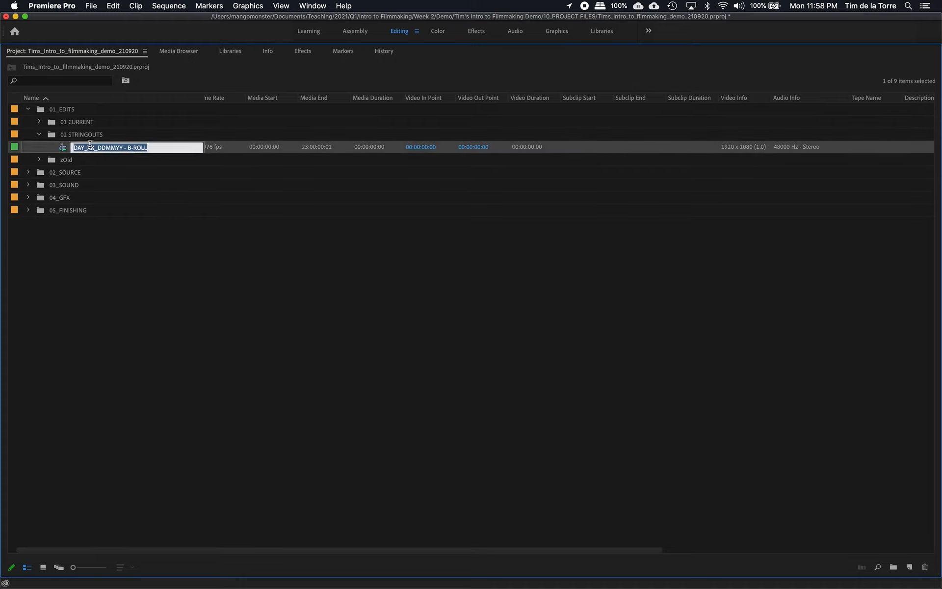
{"action": "type", "text": "Rob's full interview"}
{"action": "key", "text": "Tab"}
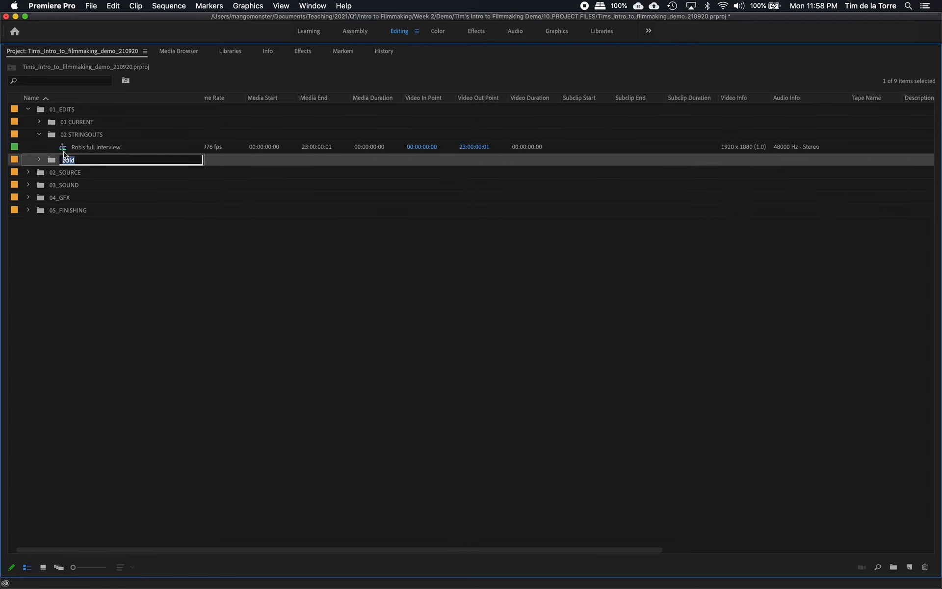
{"action": "left_click", "coordinate": [63, 150]}
- Restore the full editing layout, open the full interview sequence in the timeline and close the demo sequence dated 210920
{"action": "key", "text": "grave"}
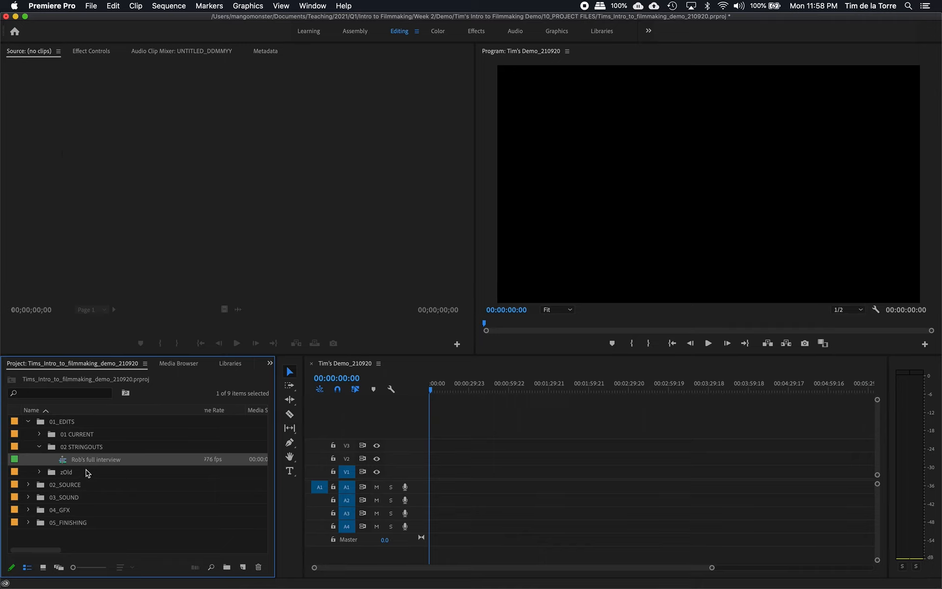
{"action": "double_click", "coordinate": [64, 463]}
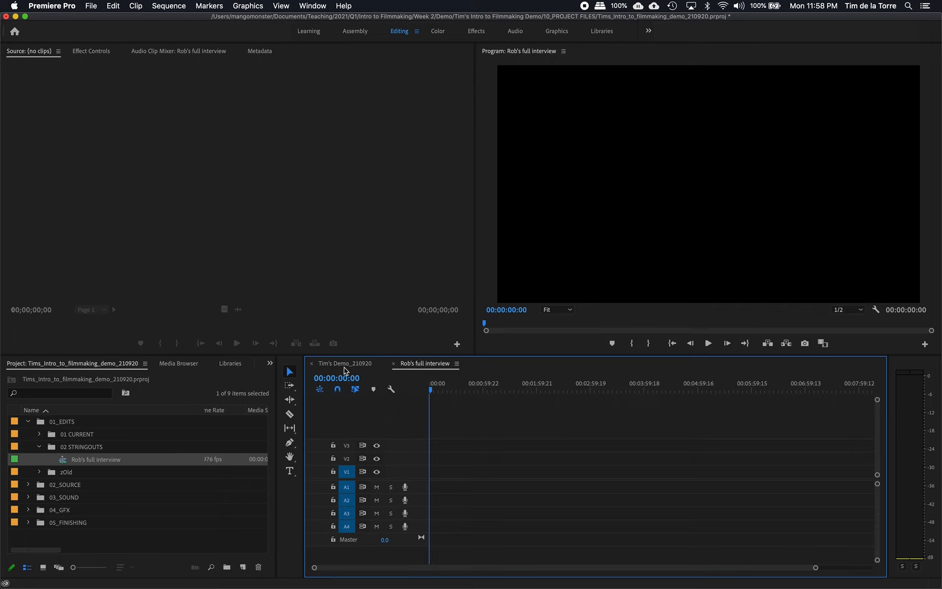
{"action": "left_click", "coordinate": [325, 367]}
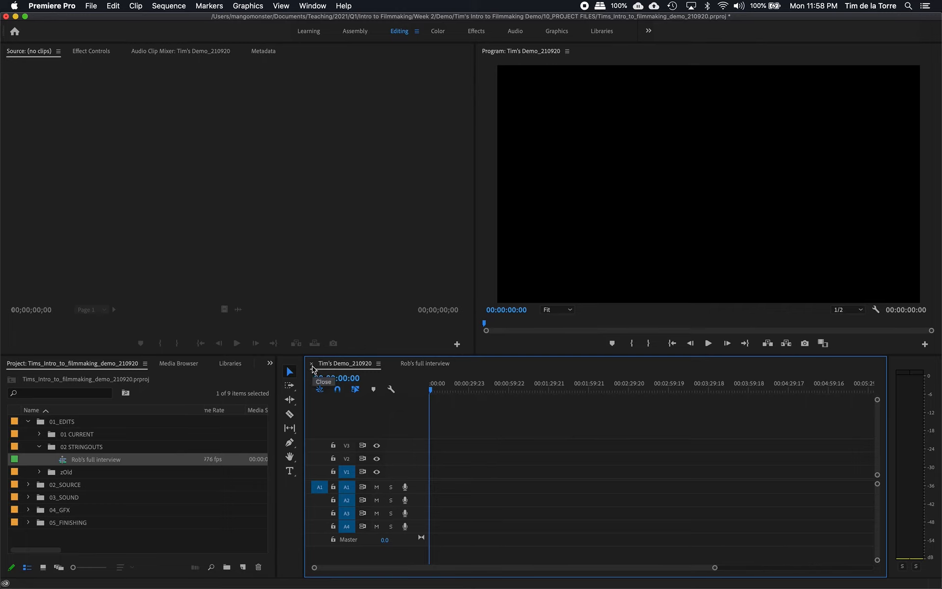
{"action": "left_click", "coordinate": [311, 364]}
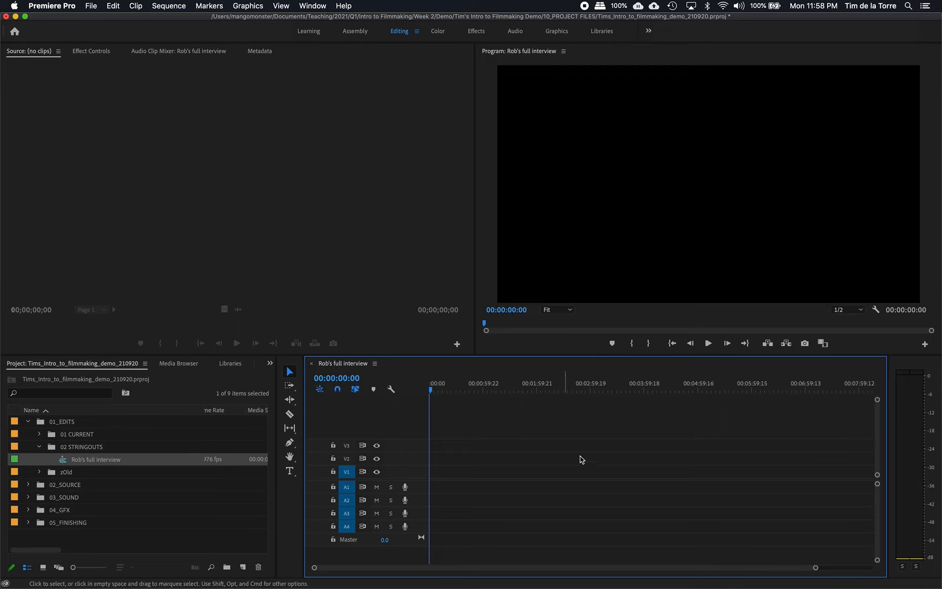
- Place the interview audio clip from the ADR / VO bin in 03_SOUND at the start of audio track A1
{"action": "left_click", "coordinate": [28, 497]}
{"action": "left_click", "coordinate": [63, 525]}
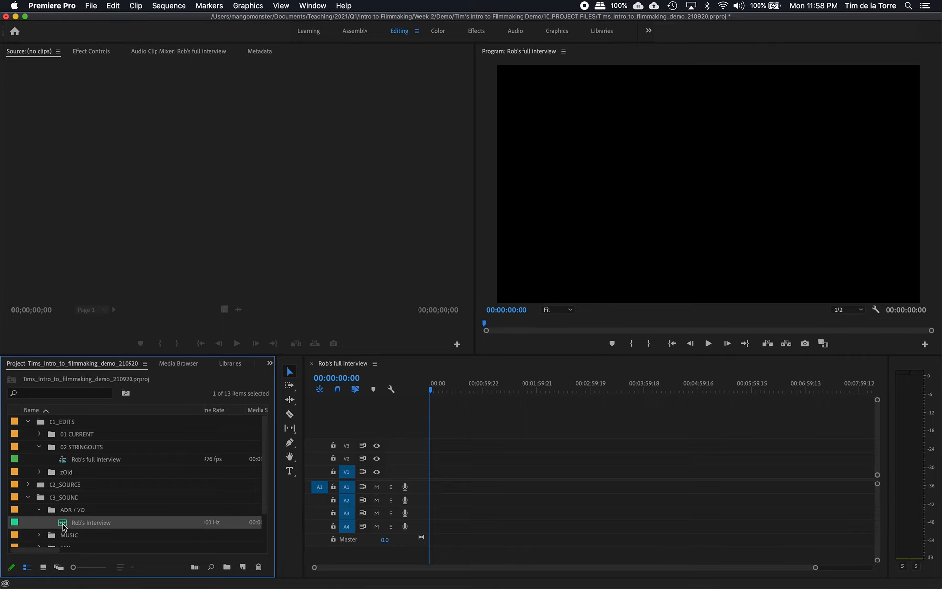
{"action": "left_click_drag", "start_coordinate": [63, 527], "coordinate": [431, 490]}
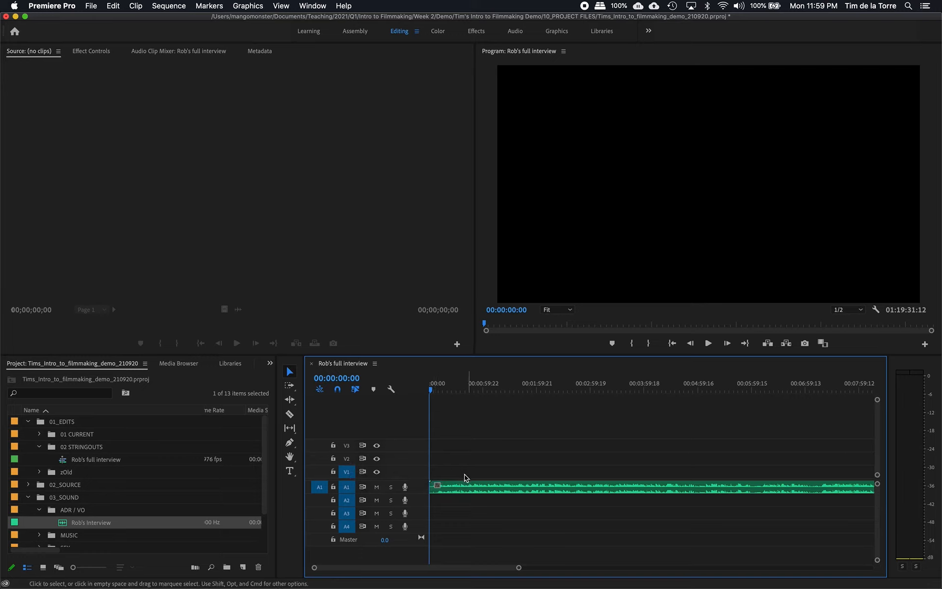
{"action": "left_click", "coordinate": [346, 501]}
{"action": "key", "text": "minus"}
{"action": "key", "text": "minus"}
{"action": "key", "text": "minus"}
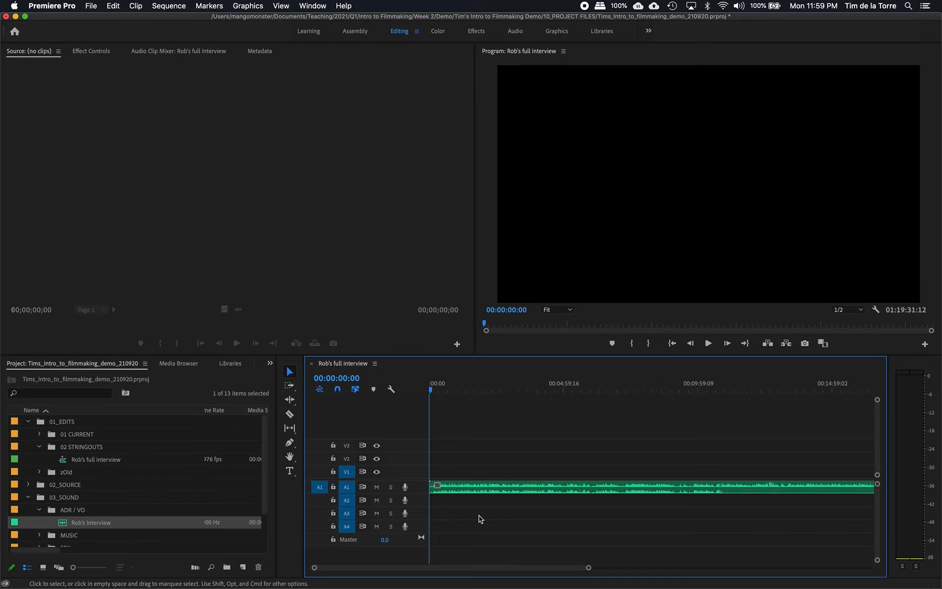
{"action": "key", "text": "minus"}
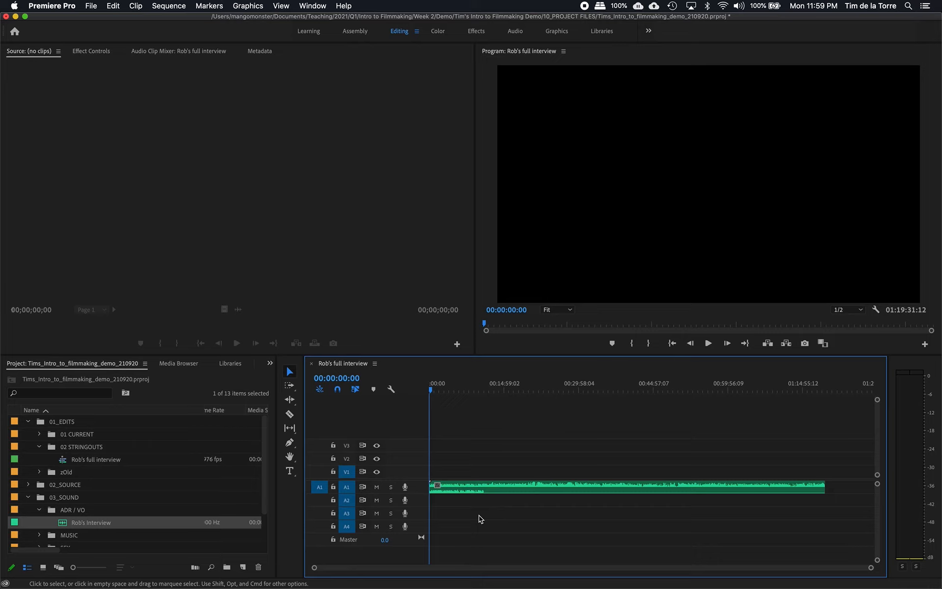
- Sample the interview audio by playing it from the start, from 00:13:17:02 and from 00:14:20:00
{"action": "key", "text": "space"}
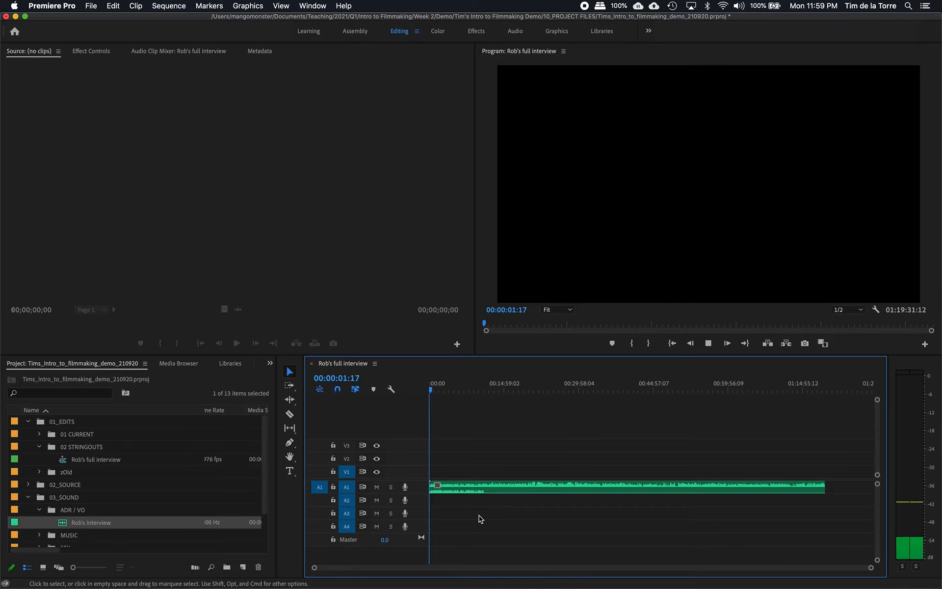
{"action": "left_click", "coordinate": [495, 391]}
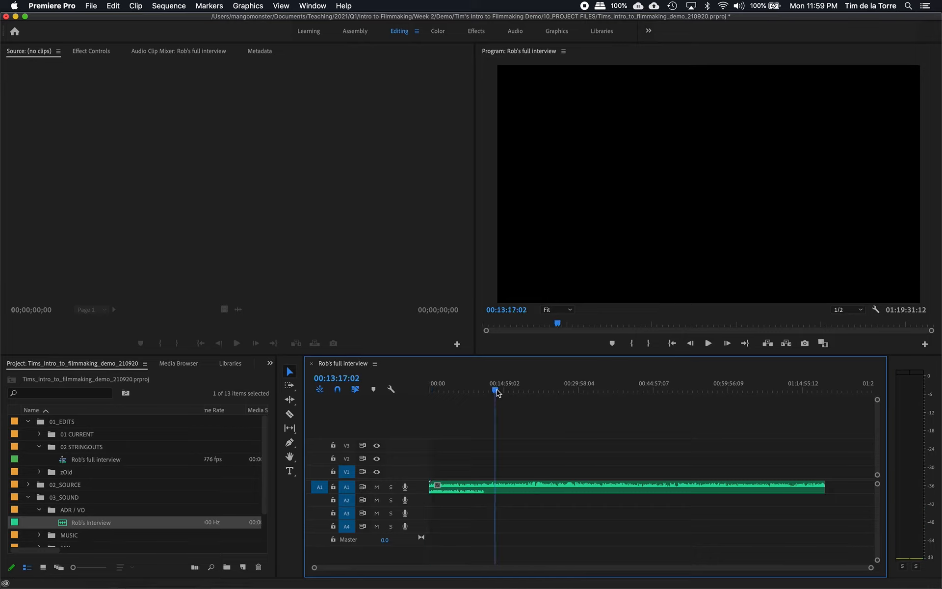
{"action": "key", "text": "space"}
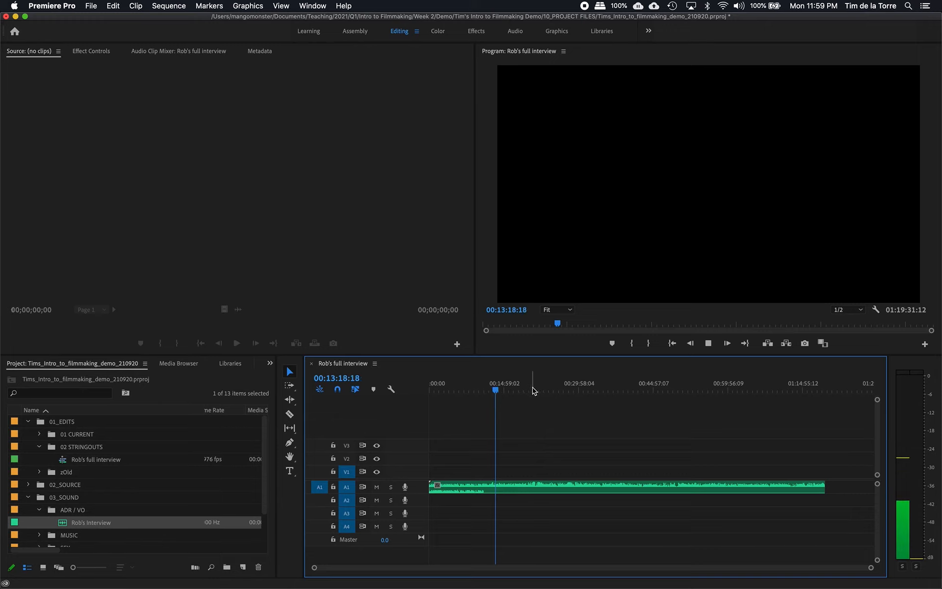
{"action": "key", "text": "="}
{"action": "left_click", "coordinate": [672, 390]}
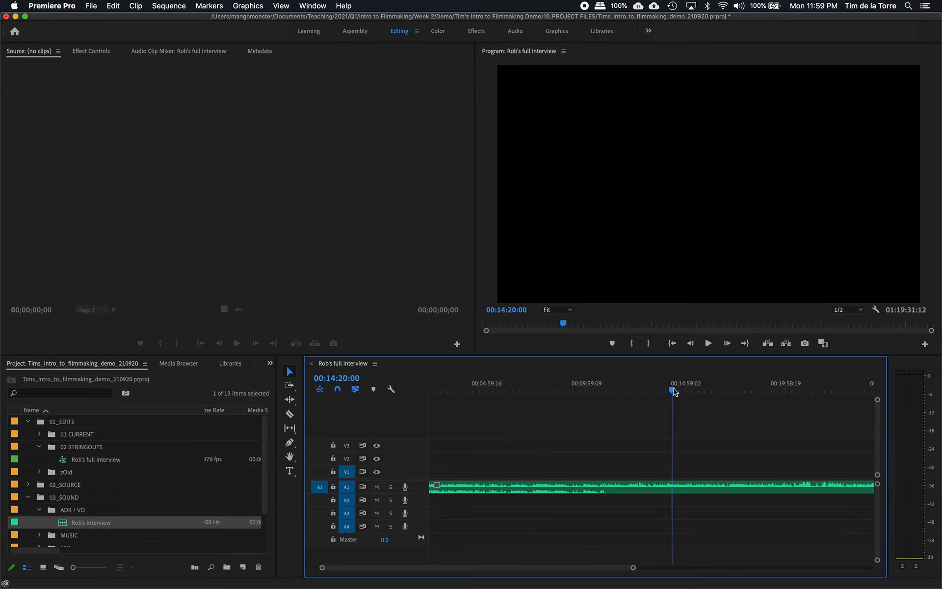
{"action": "key", "text": "space"}
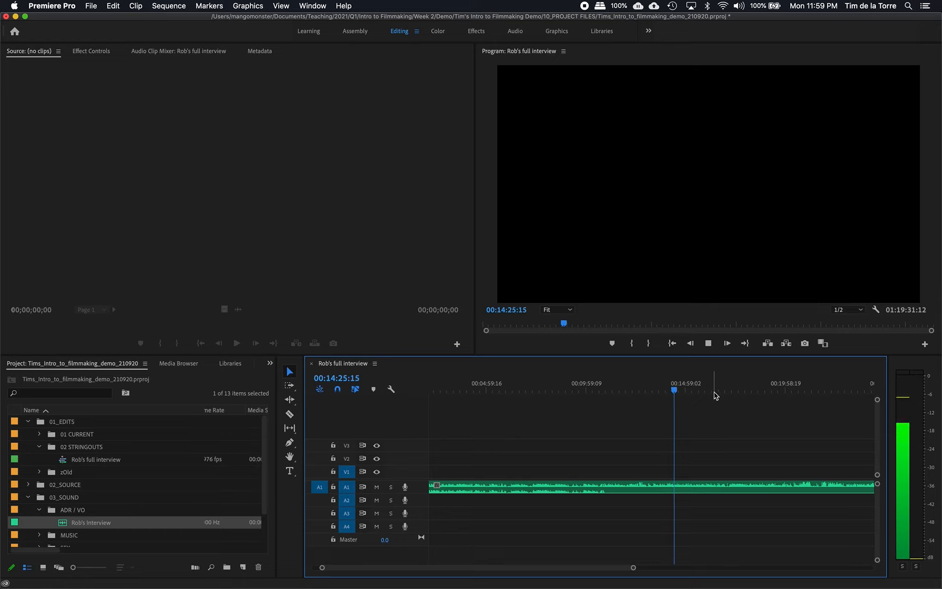
{"action": "key", "text": "space"}
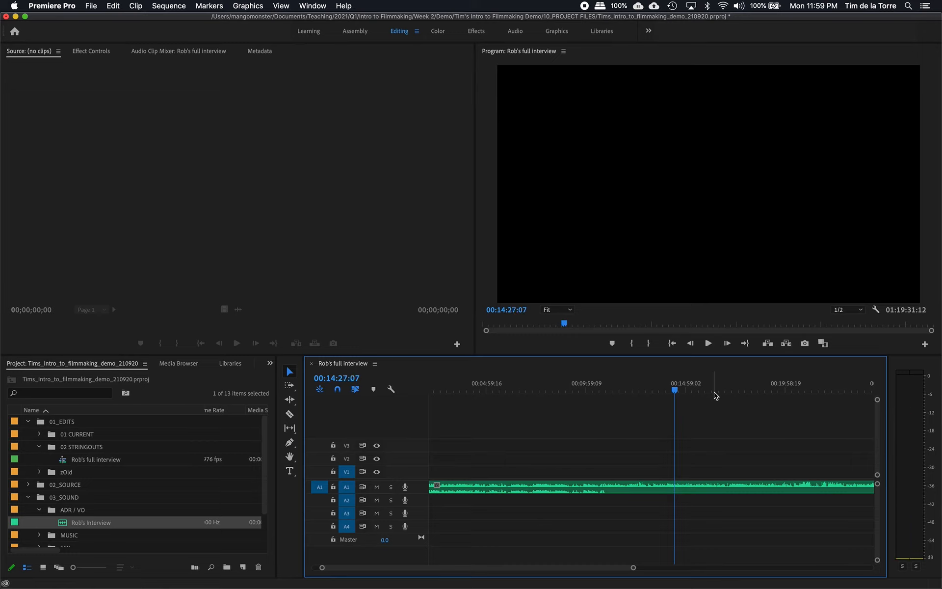
{"action": "key", "text": "backslash"}
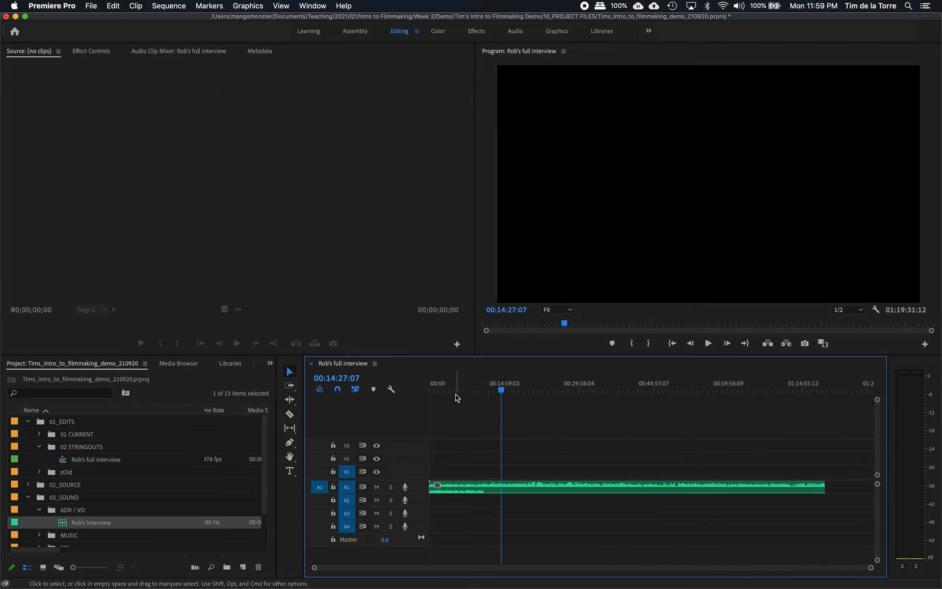
- Return the playhead to the start of the full interview sequence and leave the audio clip deselected
{"action": "left_click_drag", "start_coordinate": [459, 391], "coordinate": [419, 391]}
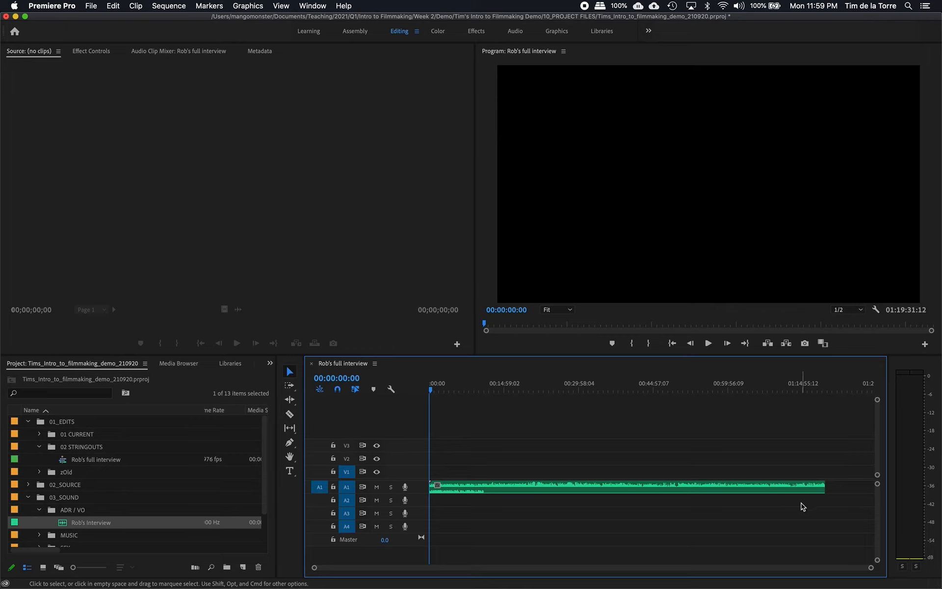
{"action": "left_click", "coordinate": [787, 490]}
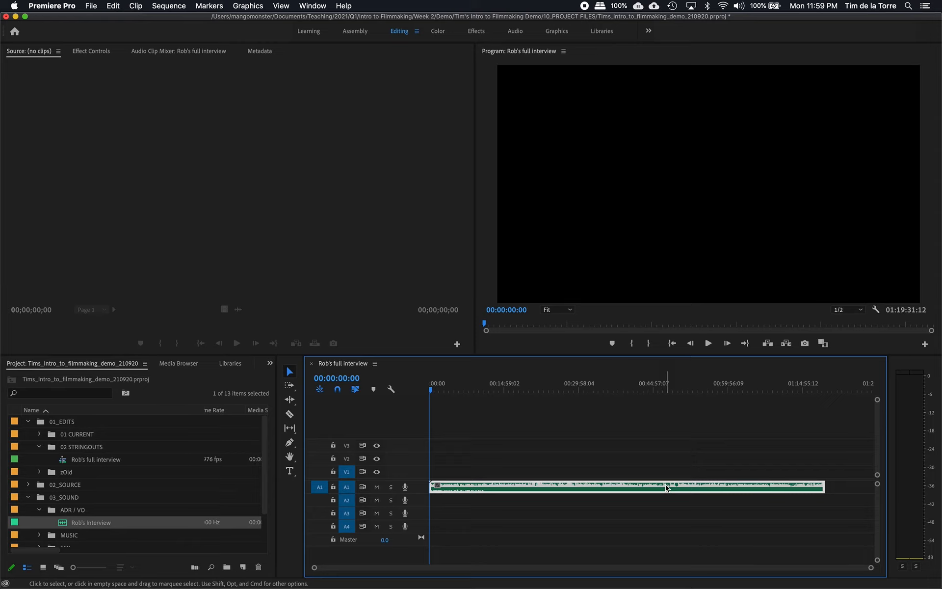
{"action": "left_click", "coordinate": [600, 515]}
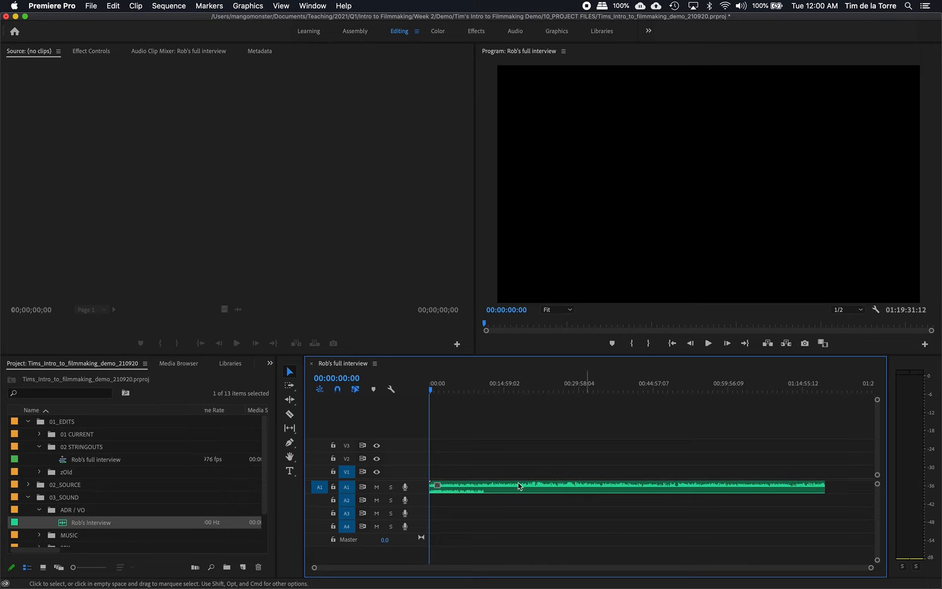
{"action": "left_click", "coordinate": [431, 390]}
{"action": "left_click_drag", "start_coordinate": [431, 390], "coordinate": [429, 388]}
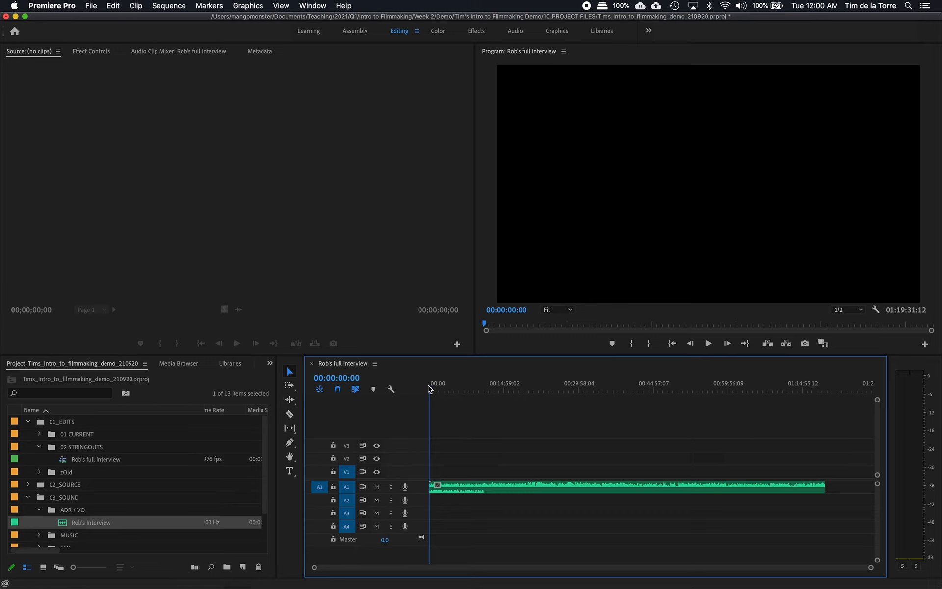
- Play the first few seconds of the interview audio with its waveform shown in closer detail
{"action": "key", "text": "="}
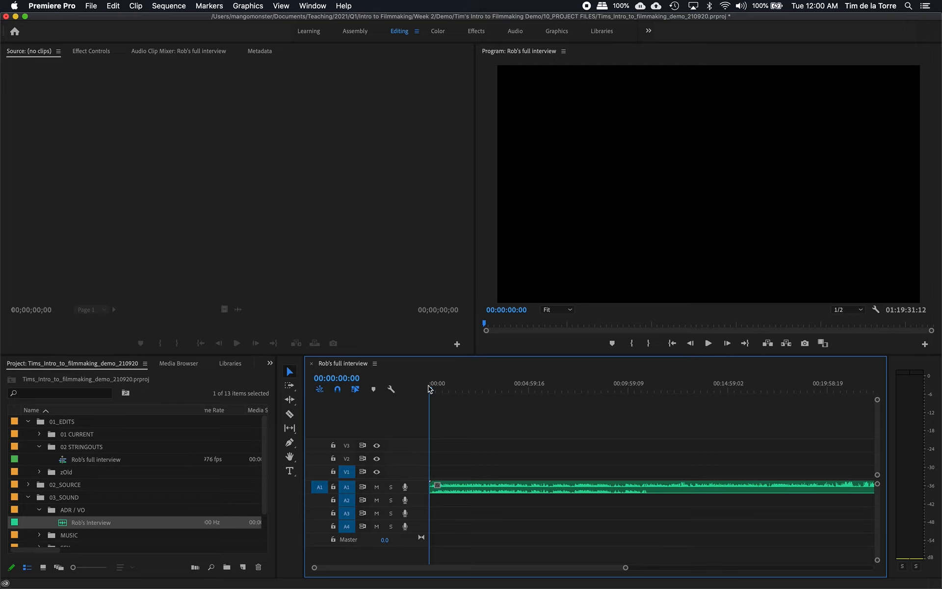
{"action": "key", "text": "minus"}
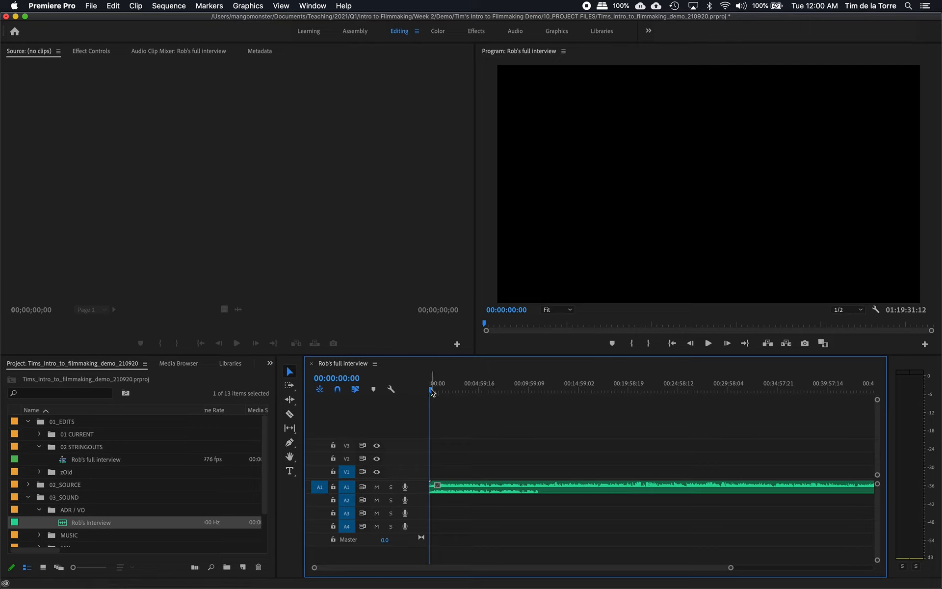
{"action": "key", "text": "equal"}
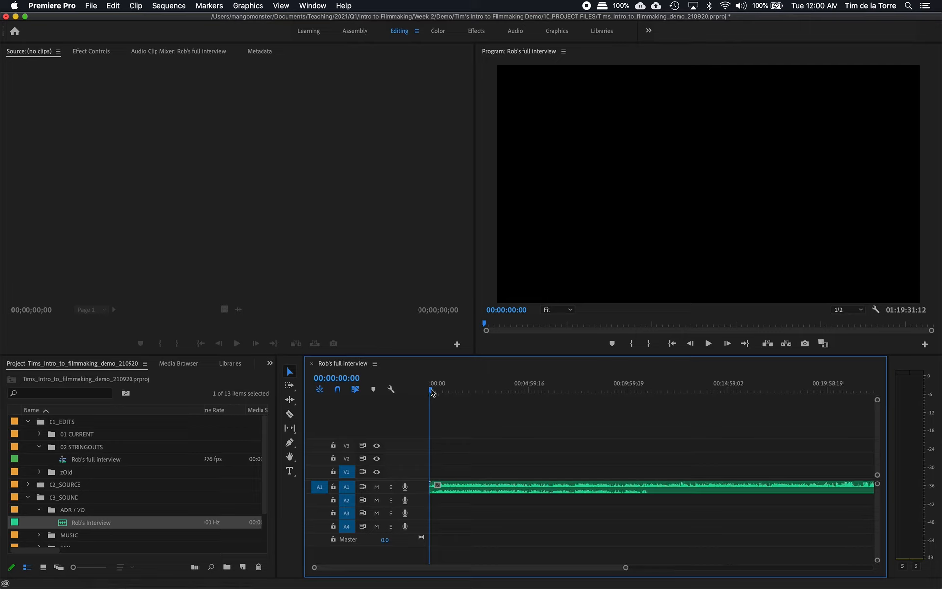
{"action": "key", "text": "space"}
{"action": "key", "text": "equal"}
{"action": "key", "text": "equal"}
{"action": "key", "text": "equal"}
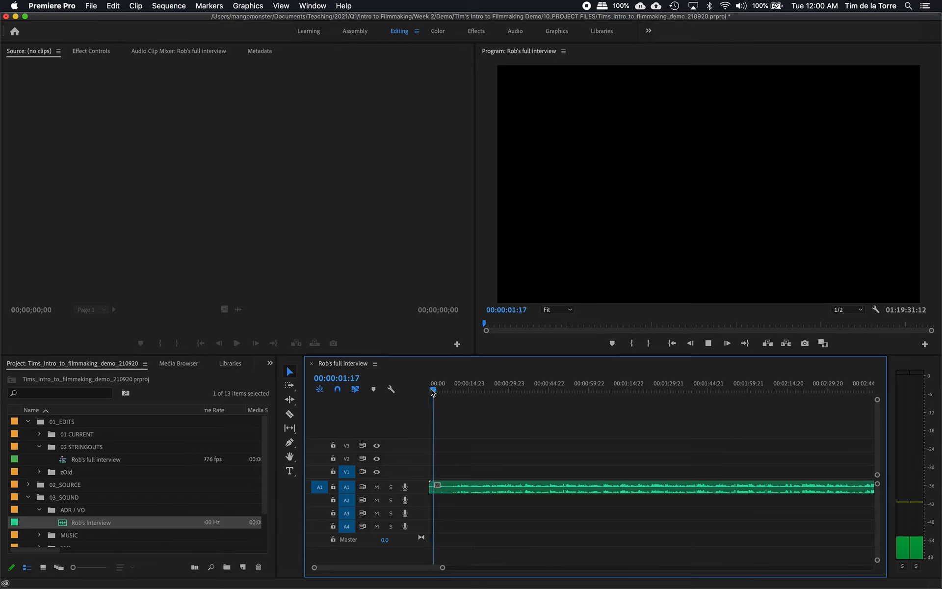
{"action": "key", "text": "space"}
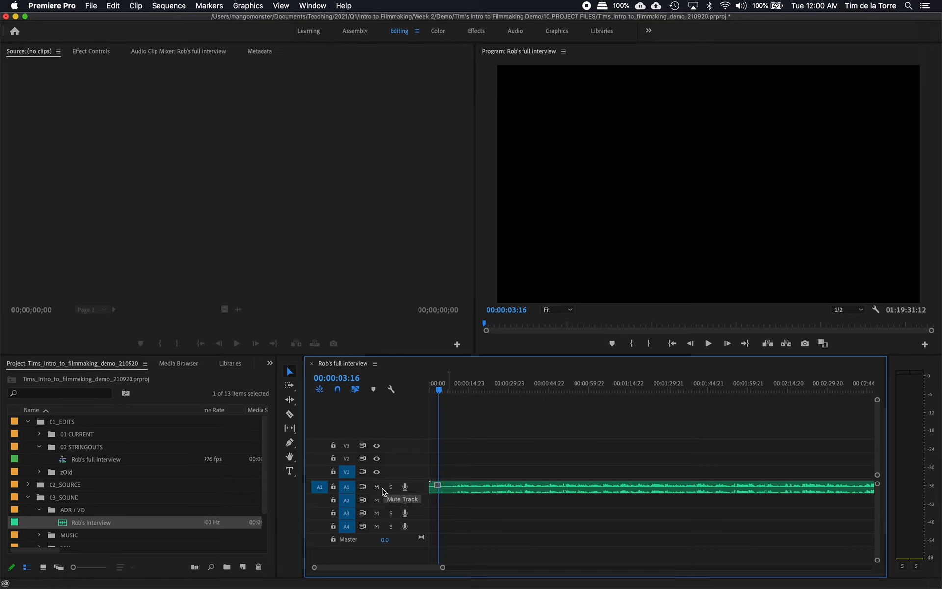
- Increase the height of audio track A1 and trim the start of the interview clip to 00:00:08:12
{"action": "left_click_drag", "start_coordinate": [381, 492], "coordinate": [386, 520]}
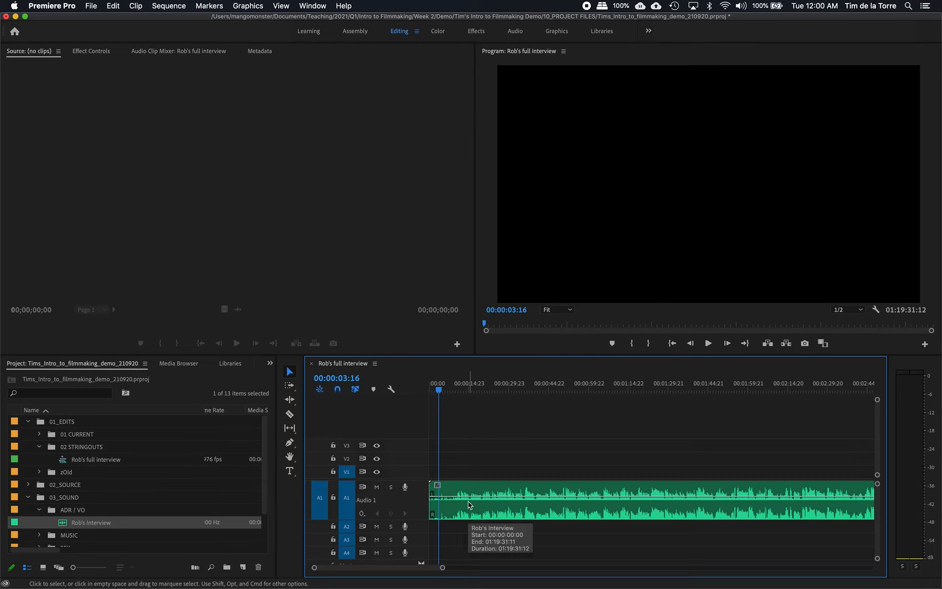
{"action": "left_click", "coordinate": [452, 386]}
{"action": "left_click_drag", "start_coordinate": [452, 385], "coordinate": [451, 385]}
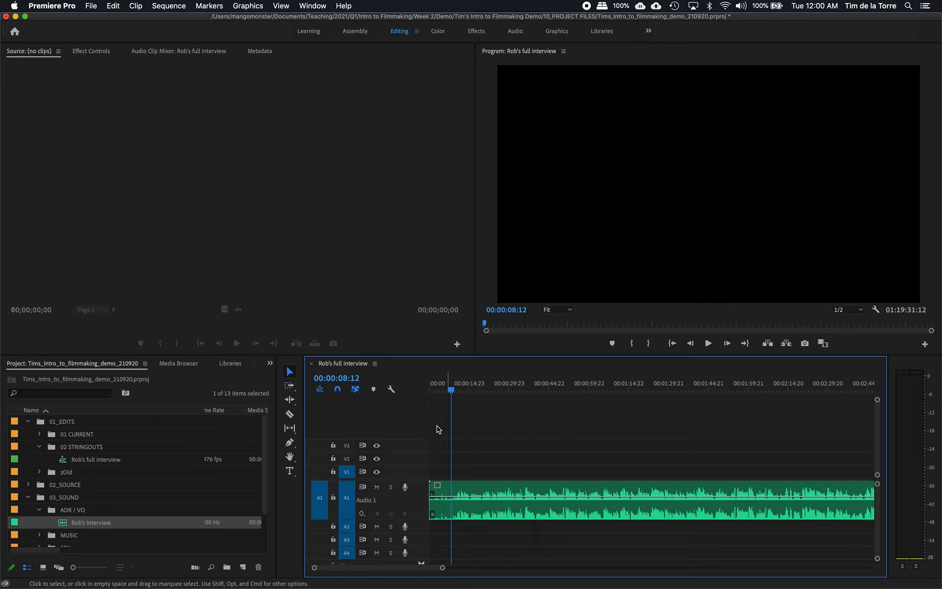
{"action": "left_click", "coordinate": [435, 510]}
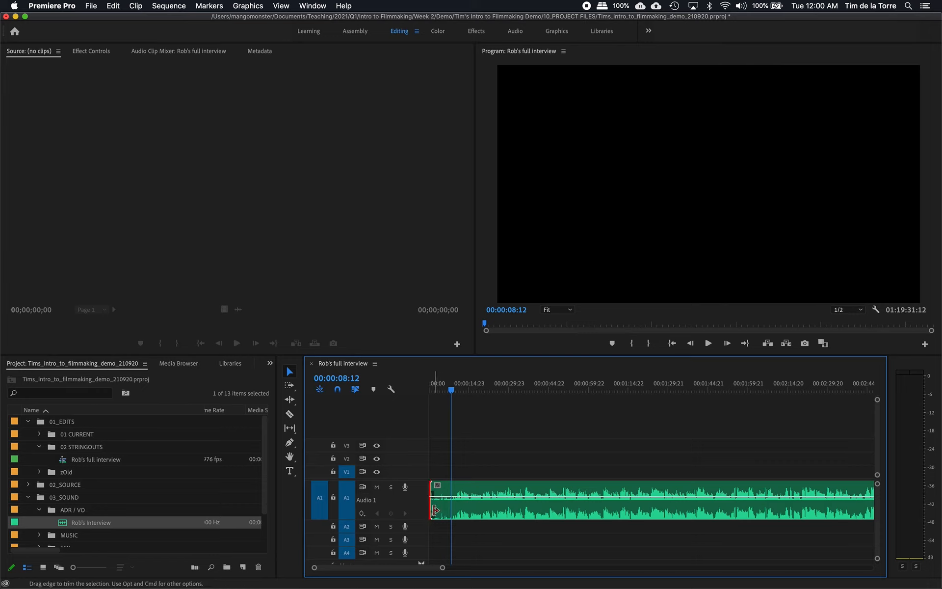
{"action": "left_click_drag", "start_coordinate": [435, 510], "coordinate": [459, 509]}
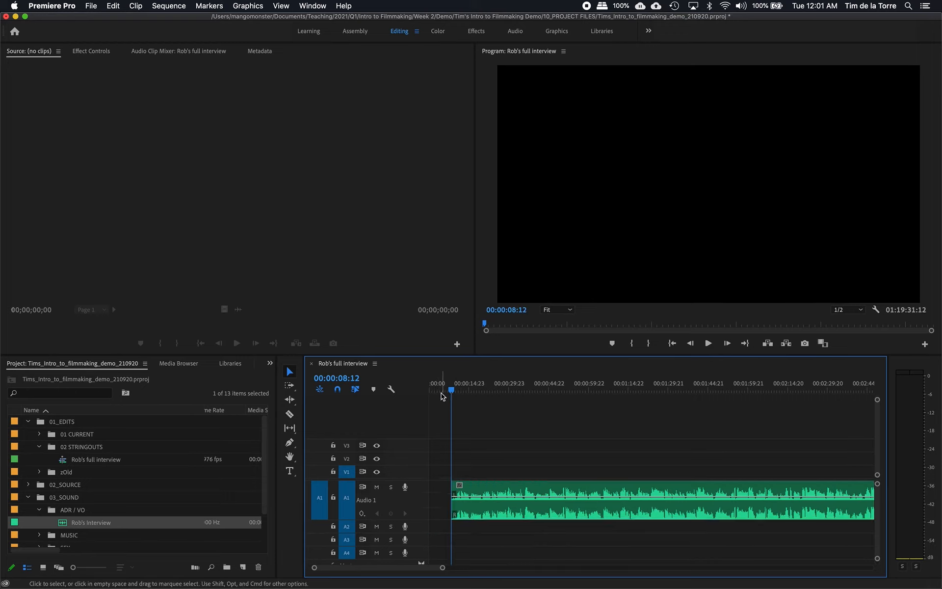
{"action": "mouse_move", "coordinate": [444, 391]}
{"action": "left_mouse_down"}
{"action": "mouse_move", "coordinate": [431, 391]}
{"action": "mouse_move", "coordinate": [452, 390]}
{"action": "left_mouse_up"}
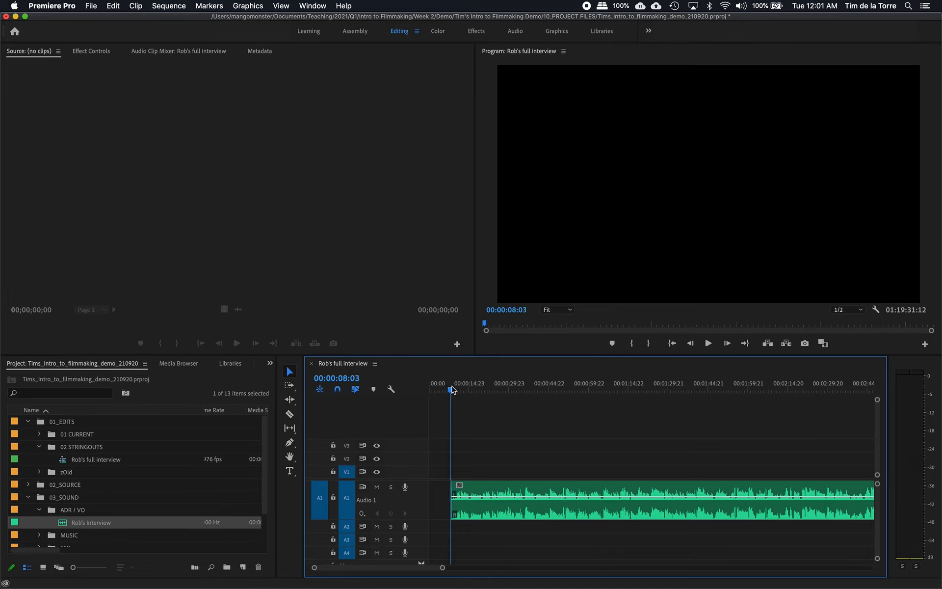
- Play the interview audio from its trimmed start for a few seconds and examine both channels' waveforms along the whole clip
{"action": "key", "text": "space"}
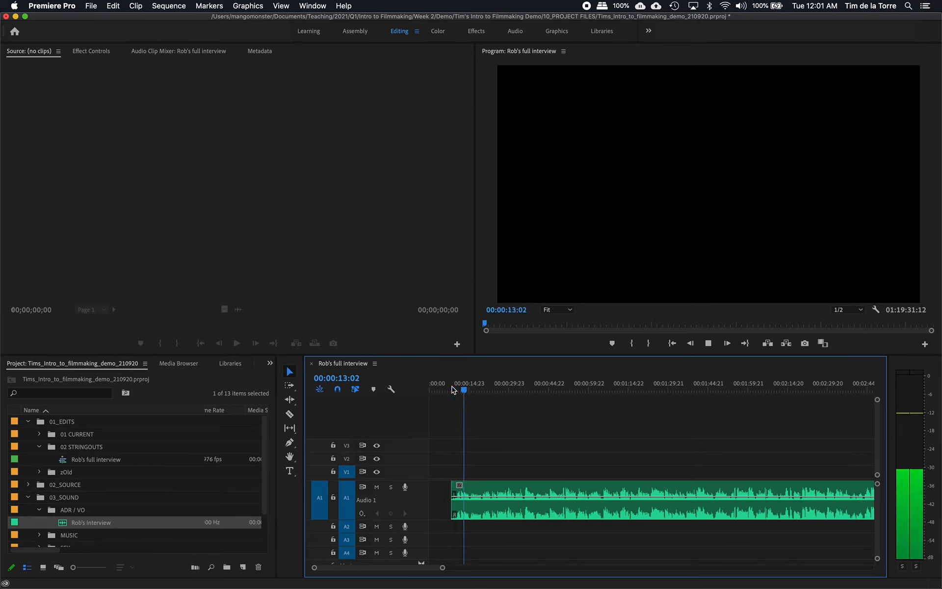
{"action": "key", "text": "space"}
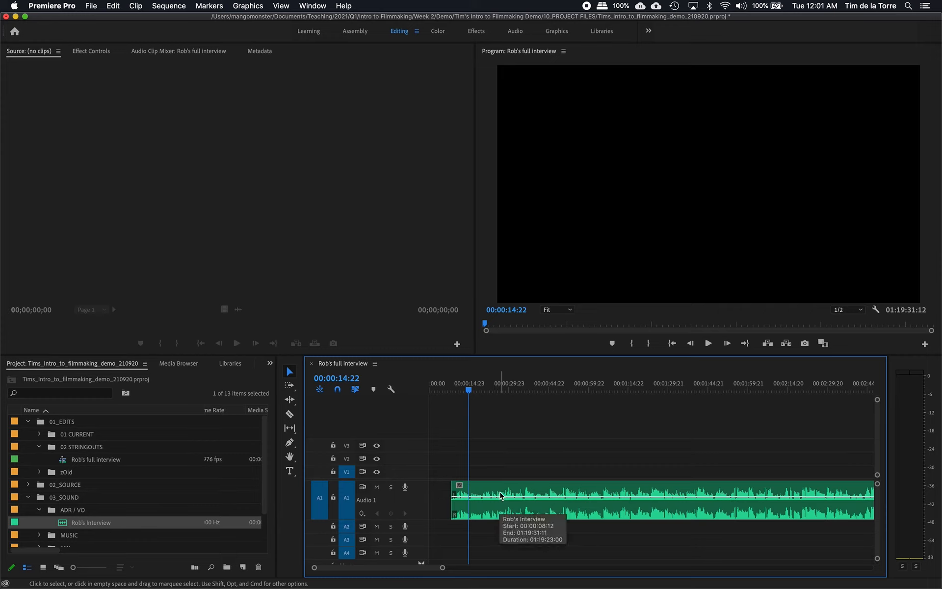
{"action": "key", "text": "minus"}
{"action": "key", "text": "minus"}
{"action": "key", "text": "minus"}
{"action": "key", "text": "minus"}
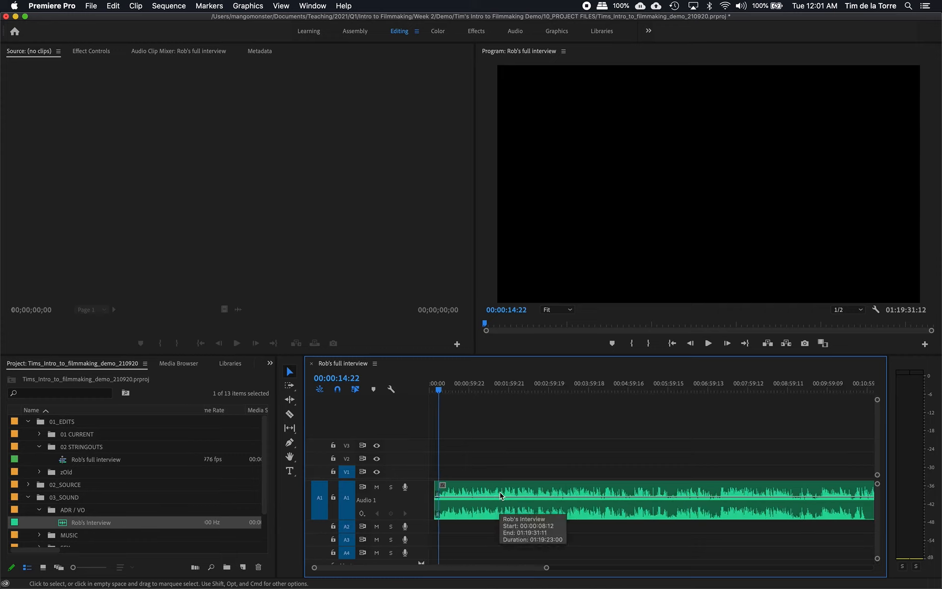
{"action": "key", "text": "minus"}
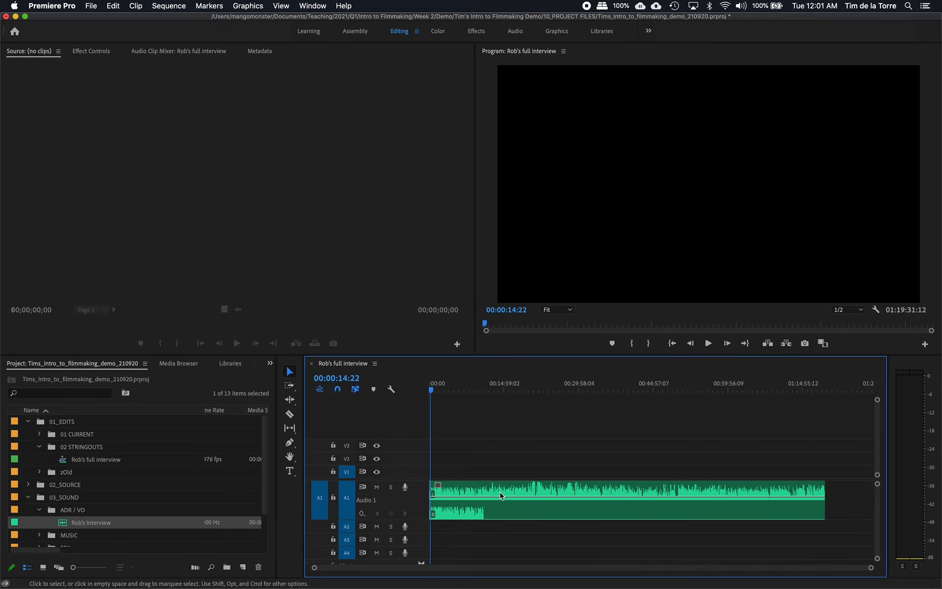
{"action": "key", "text": "equal"}
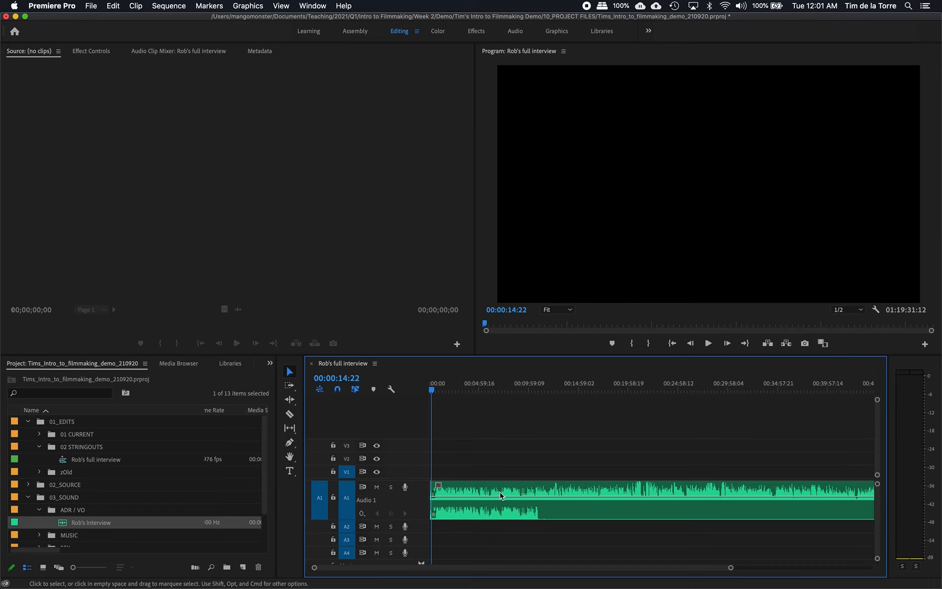
{"action": "key", "text": "equal"}
{"action": "key", "text": "equal"}
{"action": "key", "text": "equal"}
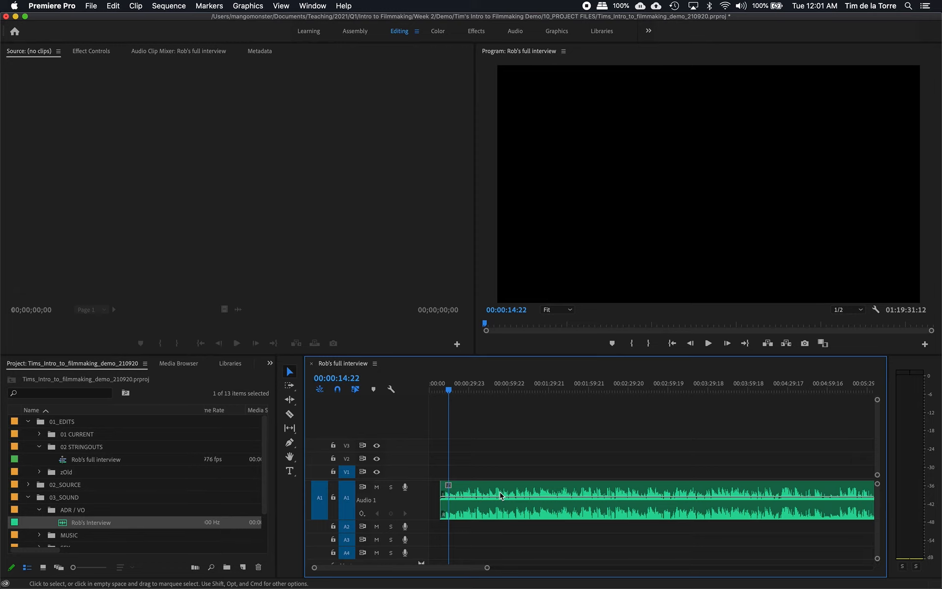
- Open the interview audio clip in the Source monitor, move its playhead to 00;24;08;28 and select the matching clip in the sequence
{"action": "double_click", "coordinate": [65, 524]}
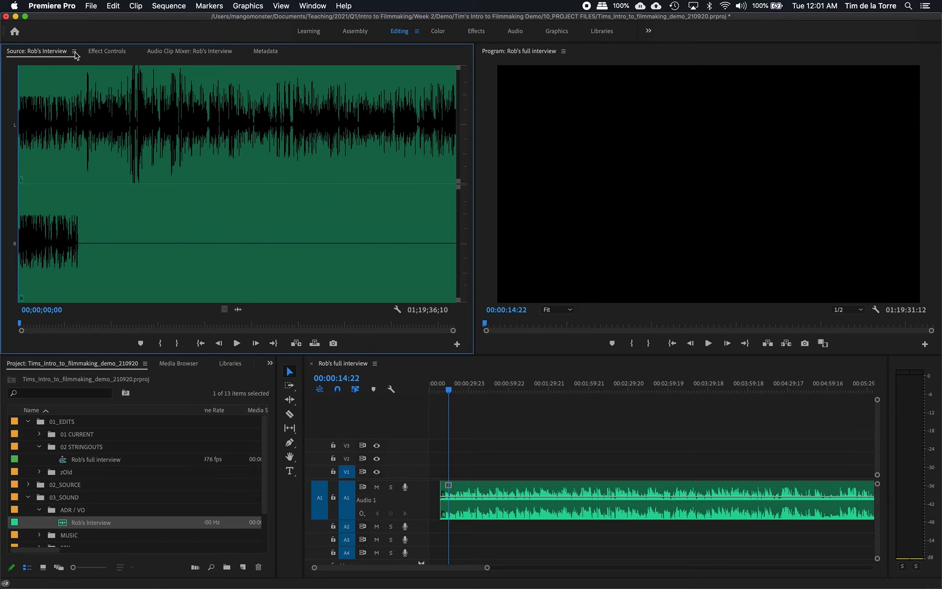
{"action": "left_click_drag", "start_coordinate": [63, 142], "coordinate": [150, 129]}
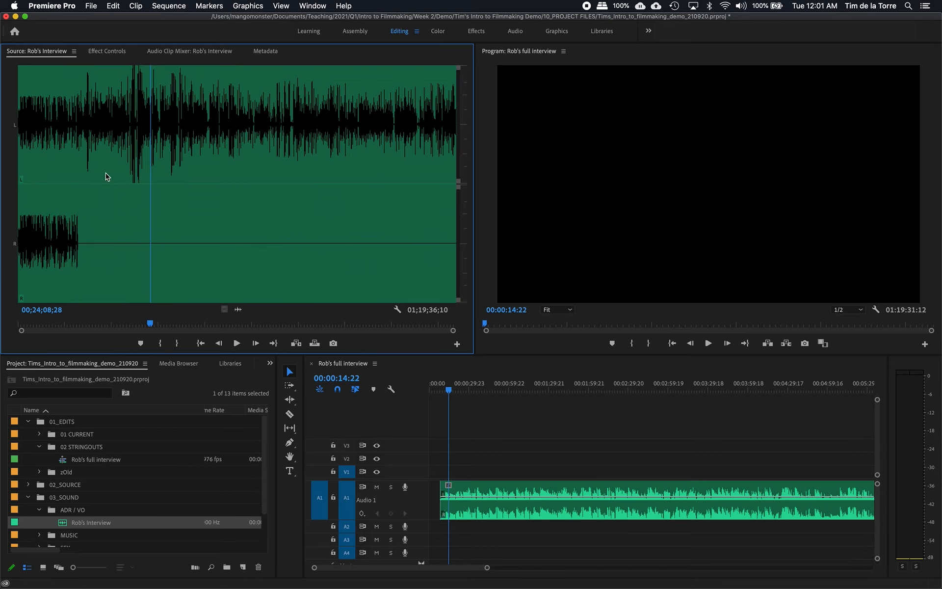
{"action": "left_click", "coordinate": [546, 488]}
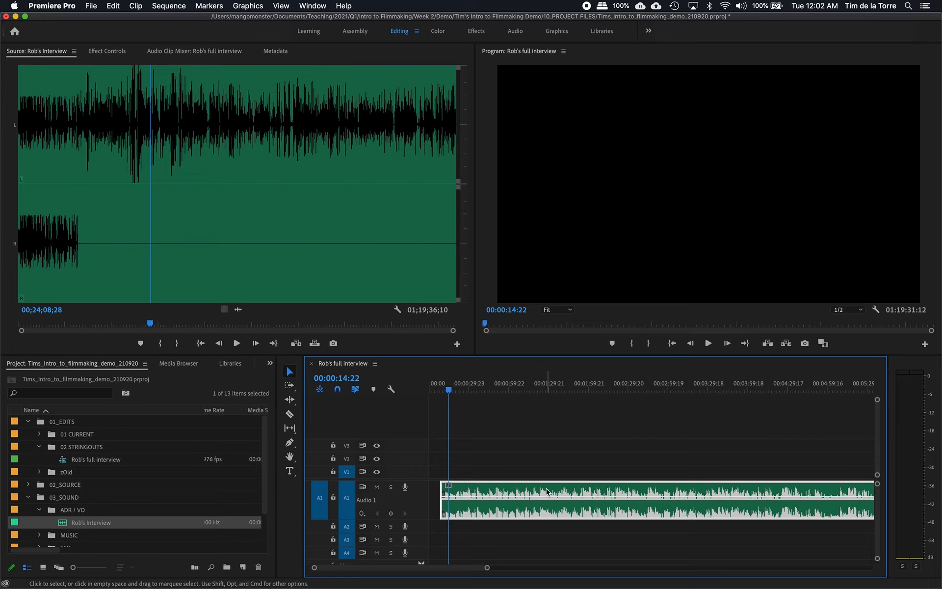
- Open the audio channel settings of the project's interview clip and unassign the right source channel from Clip 1's R channel
{"action": "right_click", "coordinate": [66, 525]}
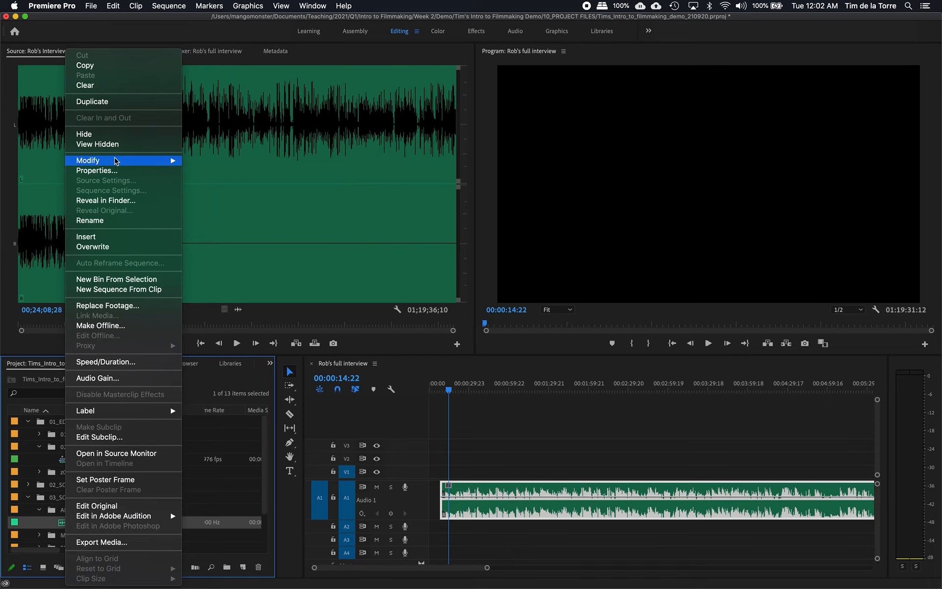
{"action": "mouse_move", "coordinate": [116, 161]}
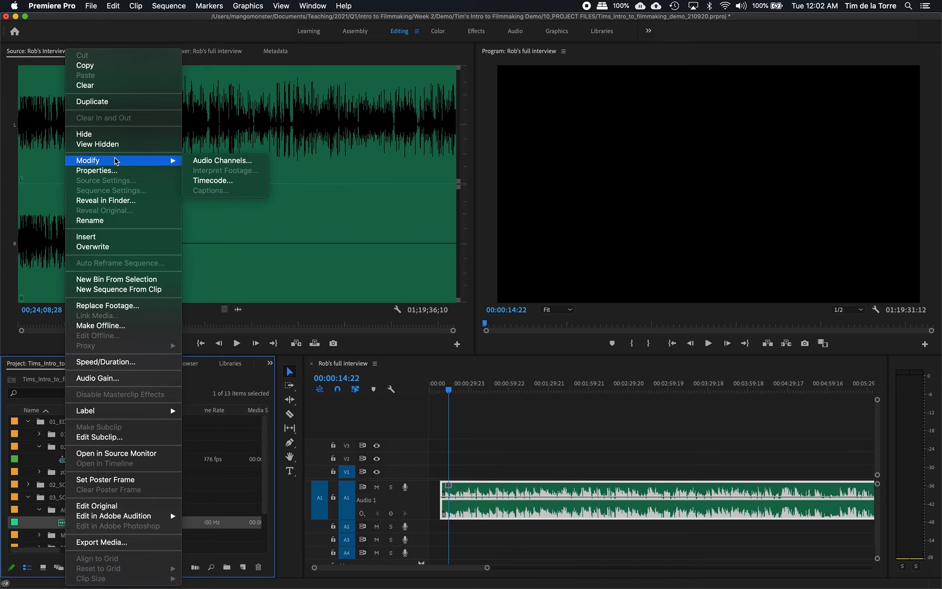
{"action": "left_click", "coordinate": [215, 161]}
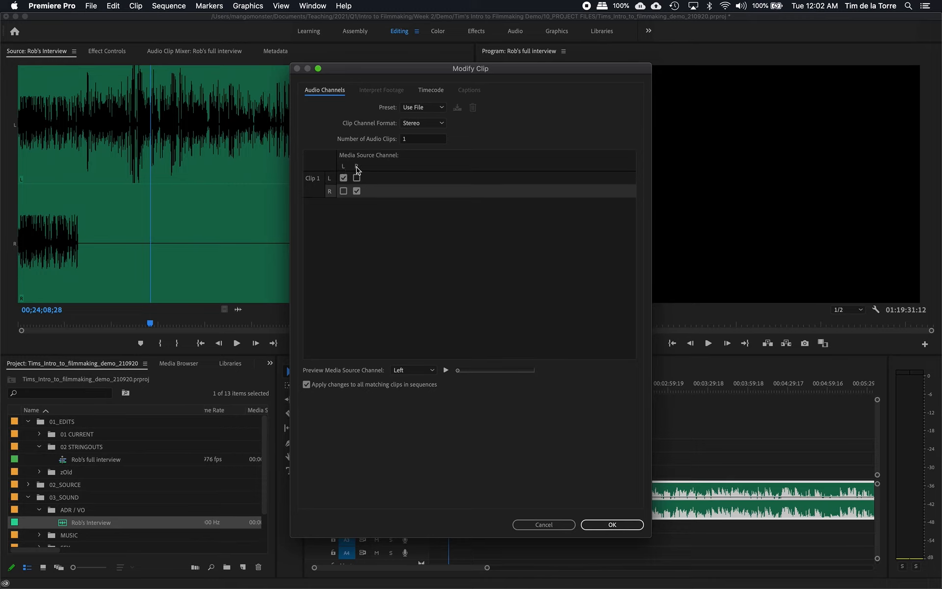
{"action": "left_click_drag", "start_coordinate": [362, 74], "coordinate": [575, 67]}
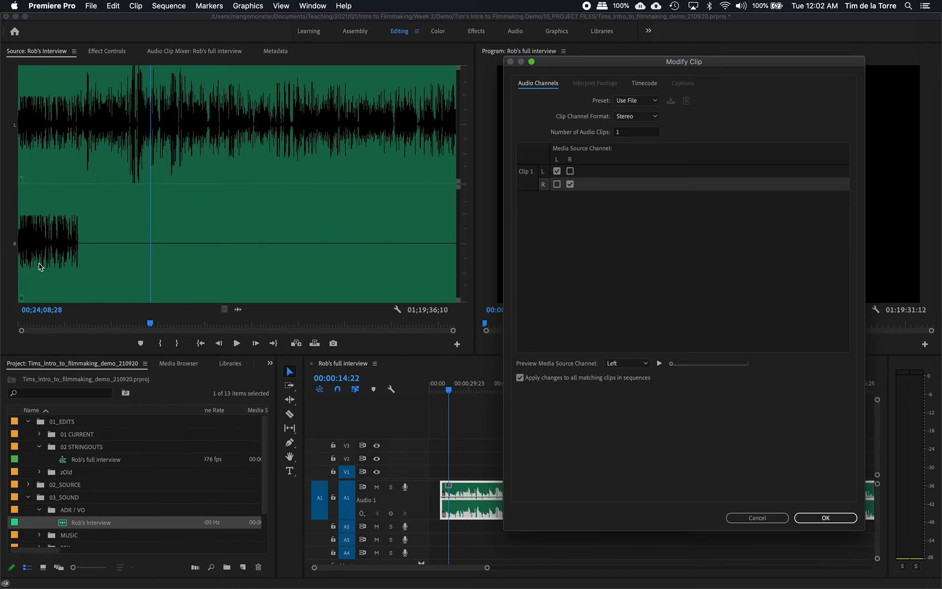
{"action": "left_click", "coordinate": [570, 185]}
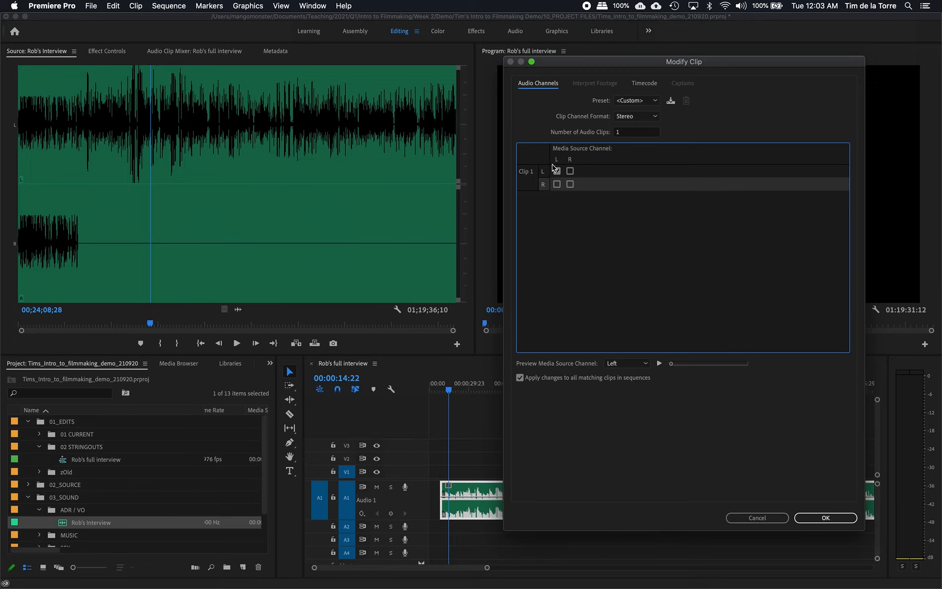
{"action": "left_click", "coordinate": [570, 171]}
- Try the clip's channel settings with 2 audio clips and restore the number of audio clips to 1
{"action": "left_click", "coordinate": [637, 135]}
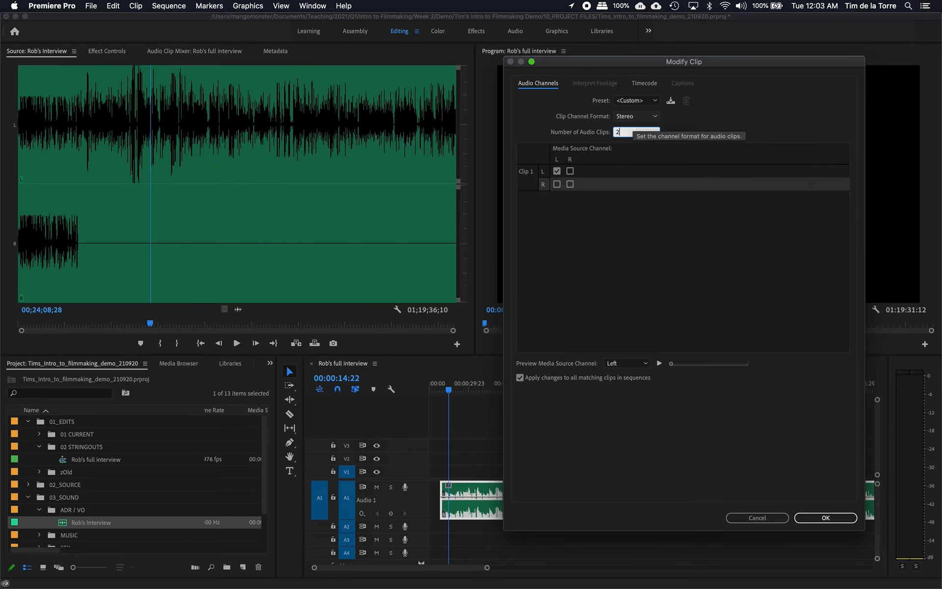
{"action": "type", "text": "2"}
{"action": "key", "text": "Tab"}
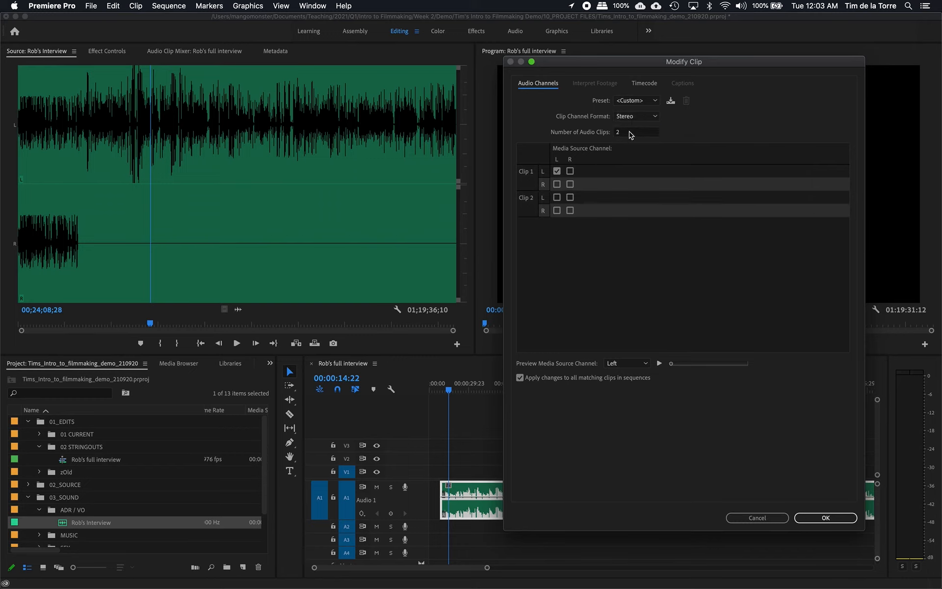
{"action": "left_click", "coordinate": [629, 131]}
{"action": "type", "text": "1"}
{"action": "key", "text": "Tab"}
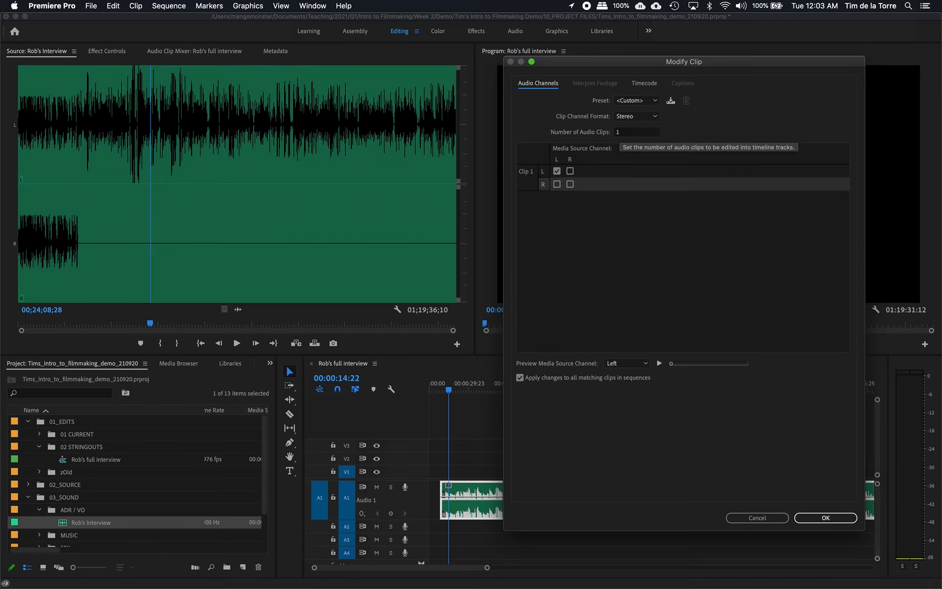
- Map the left source channel to both the L and R channels of Clip 1 and apply the change
{"action": "left_click", "coordinate": [556, 184]}
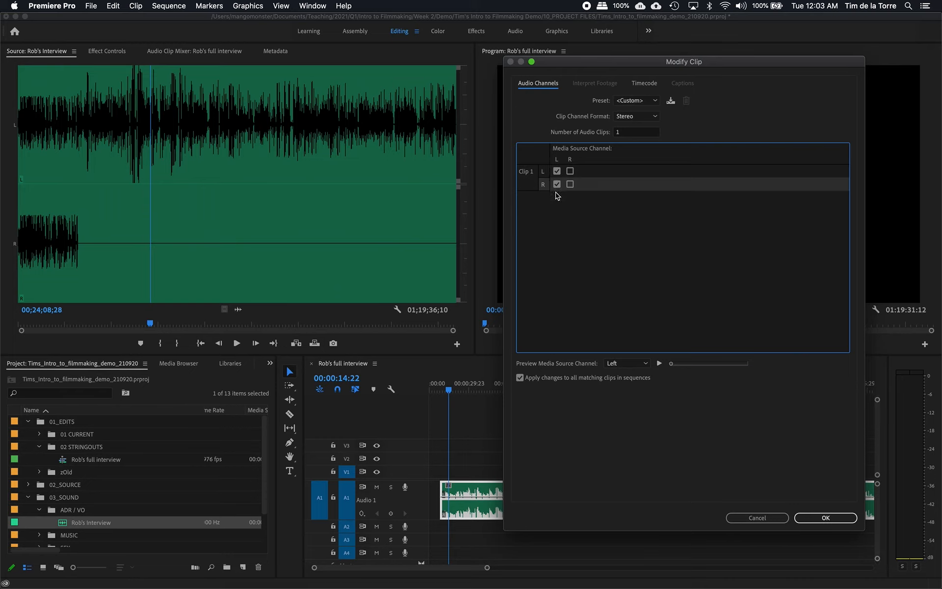
{"action": "left_click", "coordinate": [556, 171]}
{"action": "left_click", "coordinate": [826, 518]}
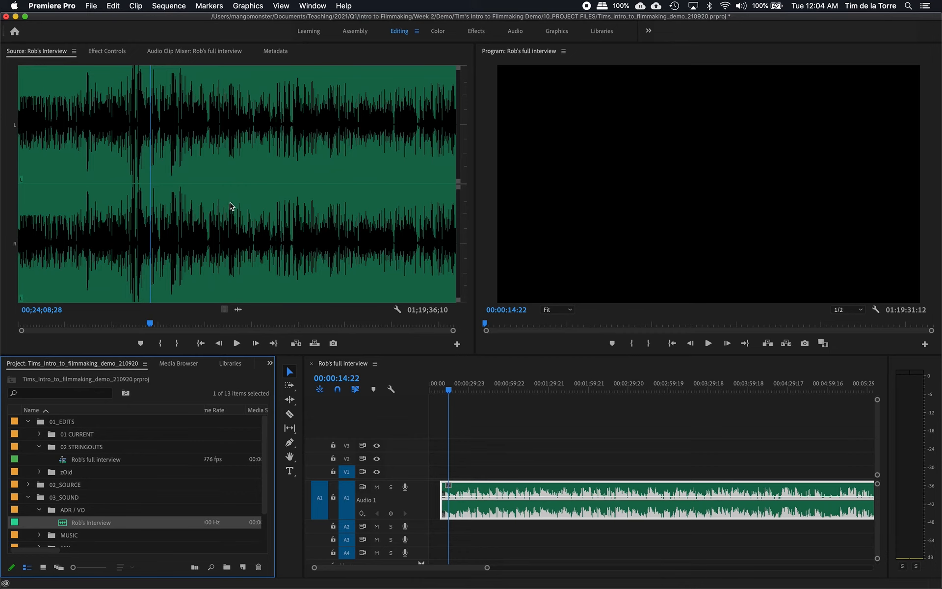
- Inspect the remapped left and right waveforms along the interview sequence and select its audio clip
{"action": "left_click", "coordinate": [550, 447]}
{"action": "key", "text": "minus"}
{"action": "key", "text": "minus"}
{"action": "key", "text": "minus"}
{"action": "key", "text": "minus"}
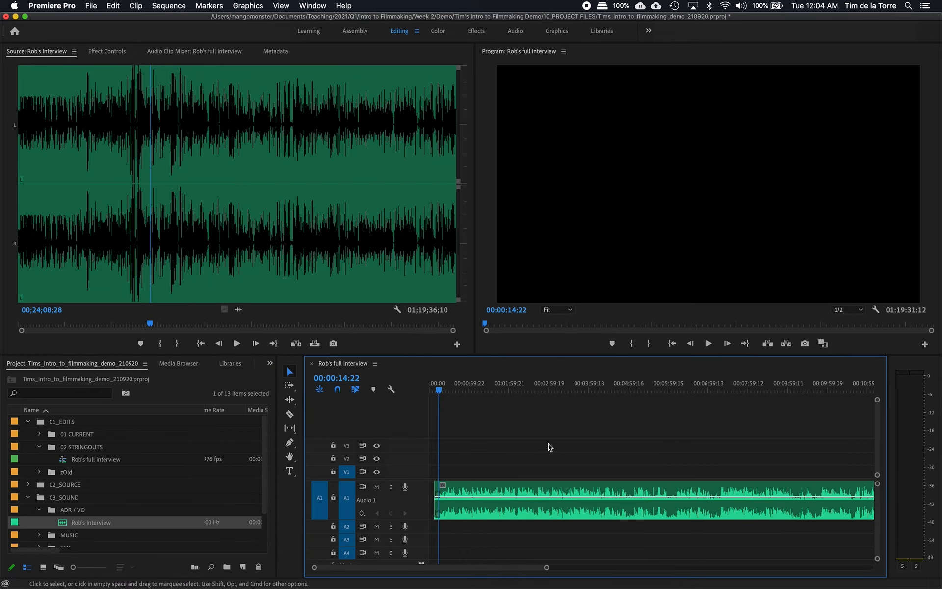
{"action": "key", "text": "equal"}
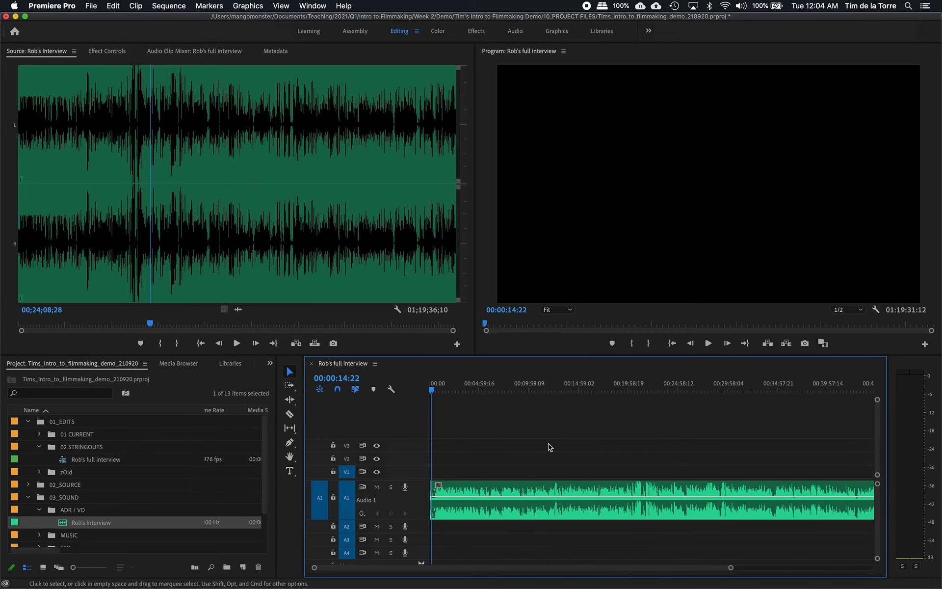
{"action": "key", "text": "super+a"}
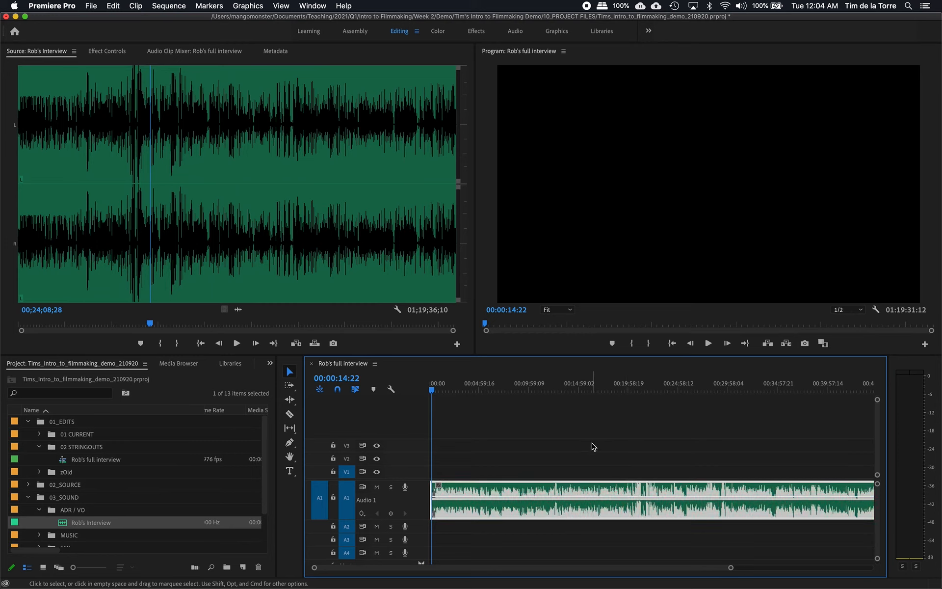
{"action": "left_click", "coordinate": [86, 6]}
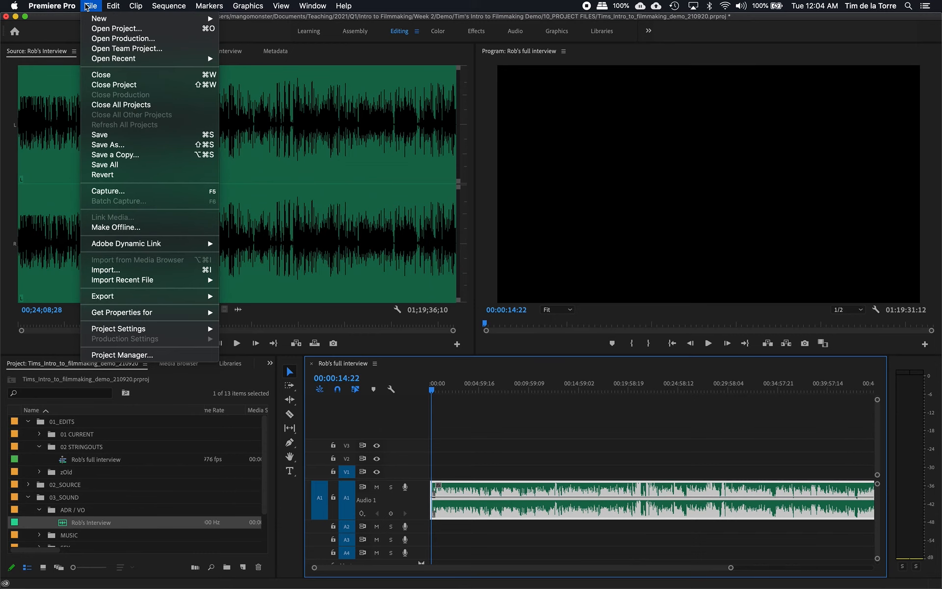
{"action": "left_click", "coordinate": [87, 7]}
- Change the project's interview clip to the Mono channel format using the left source channel, and accept the master clip change
{"action": "right_click", "coordinate": [96, 524]}
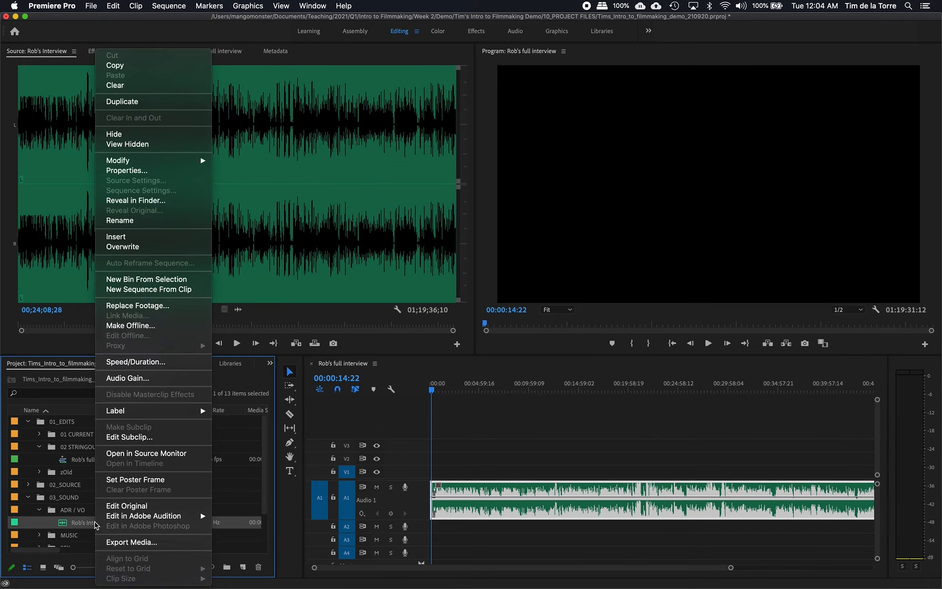
{"action": "mouse_move", "coordinate": [167, 162]}
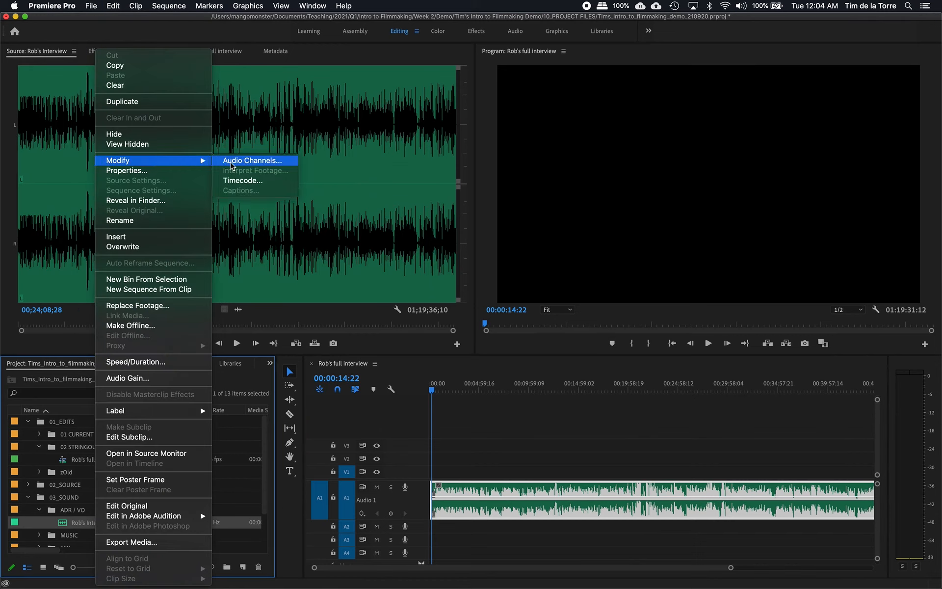
{"action": "left_click", "coordinate": [232, 165]}
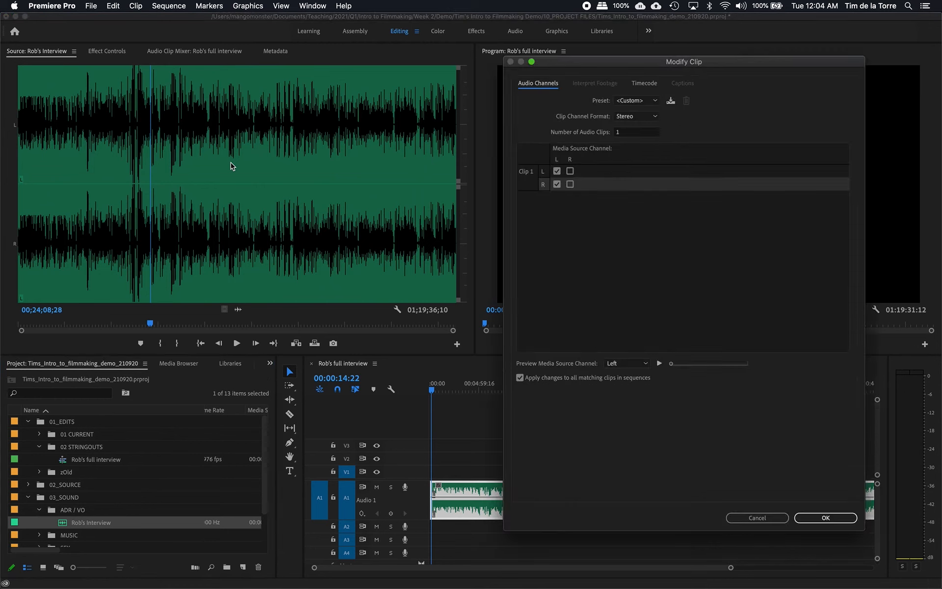
{"action": "left_click", "coordinate": [624, 117]}
{"action": "left_click", "coordinate": [631, 127]}
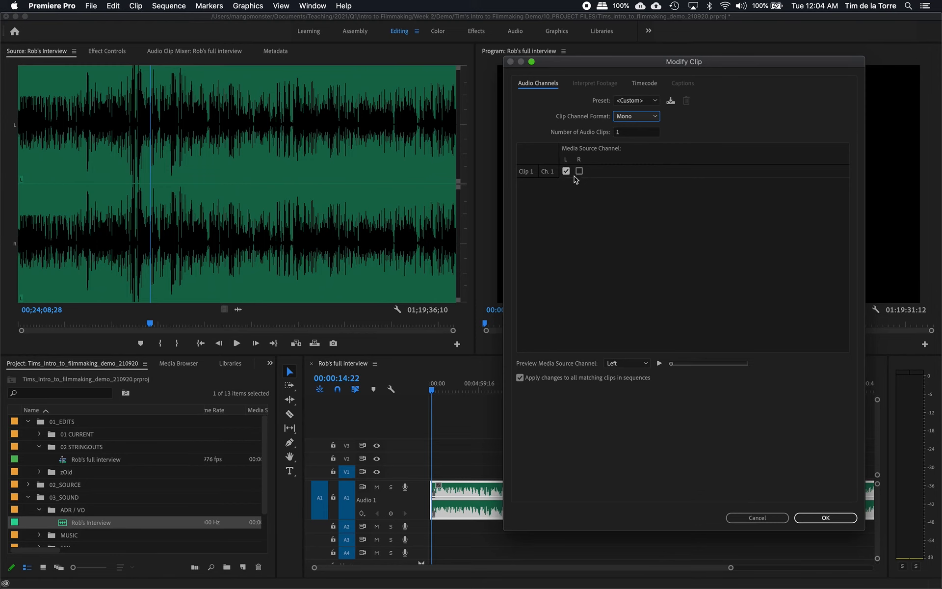
{"action": "left_click", "coordinate": [825, 519]}
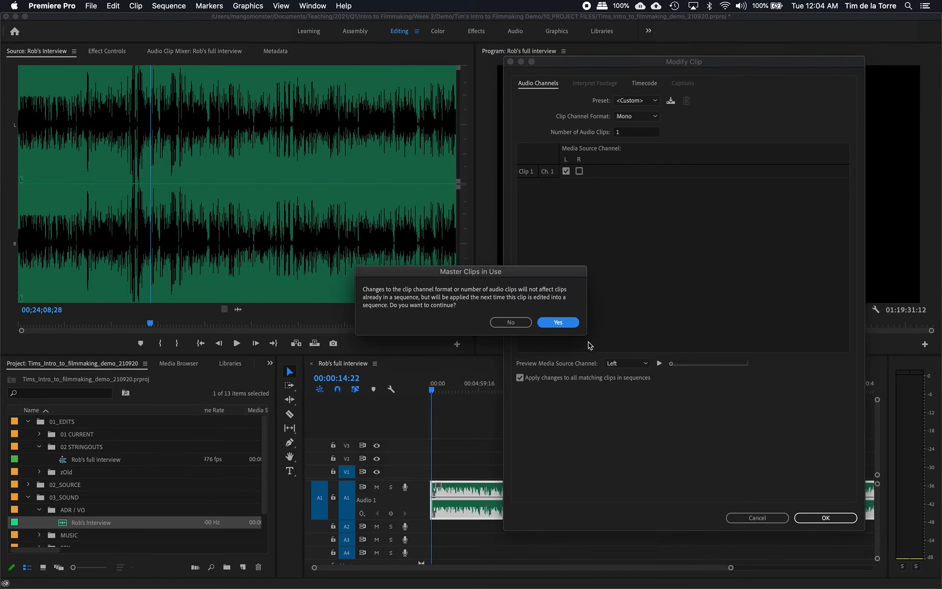
{"action": "left_click", "coordinate": [568, 324]}
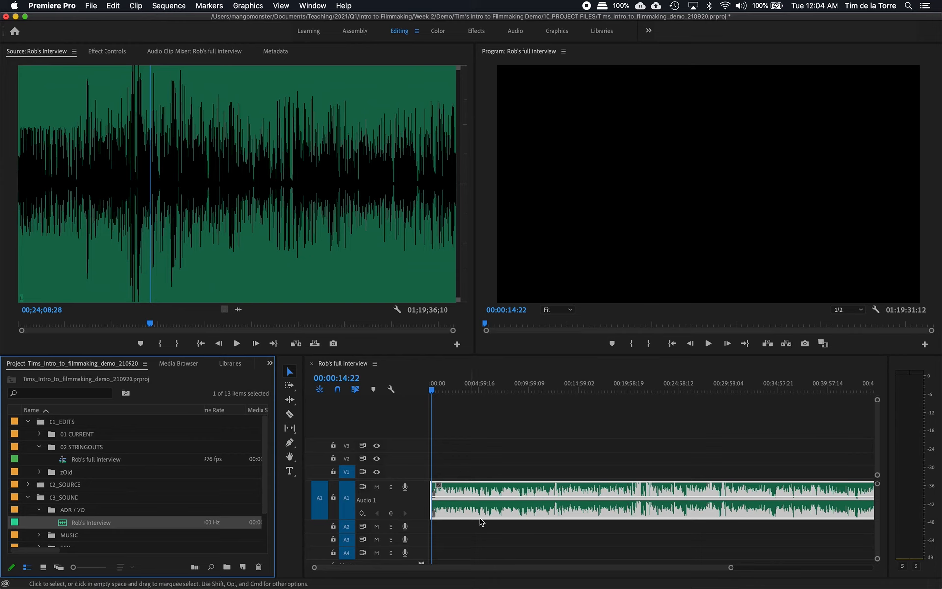
- Delete the stereo interview clip from the sequence and place the mono version on track A1 starting at 00:00:14:22
{"action": "left_click", "coordinate": [481, 472]}
{"action": "left_click", "coordinate": [488, 504]}
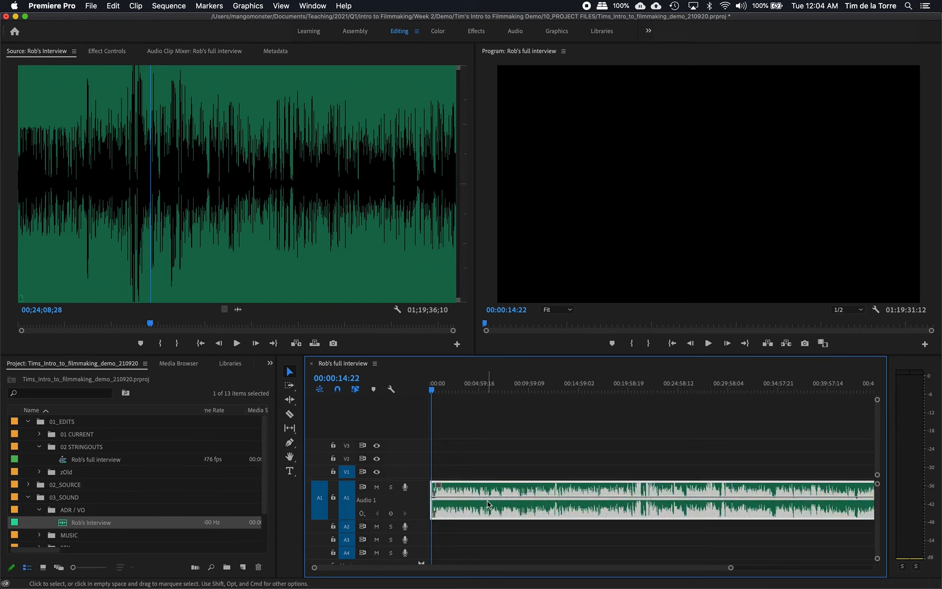
{"action": "key", "text": "Delete"}
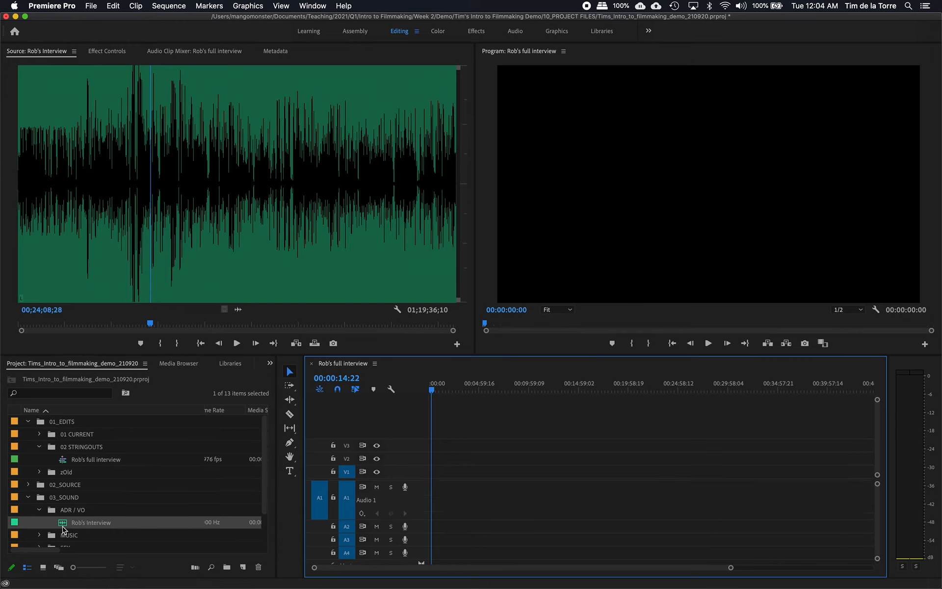
{"action": "left_click_drag", "start_coordinate": [63, 523], "coordinate": [419, 491]}
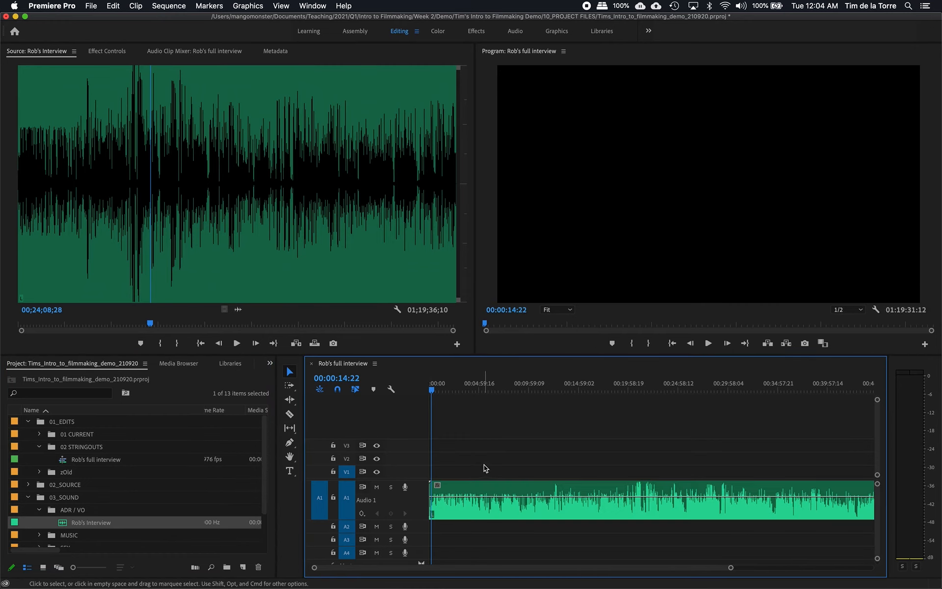
- Play the first seconds of the mono interview clip and show the start of its waveform in closer detail
{"action": "left_click", "coordinate": [480, 504]}
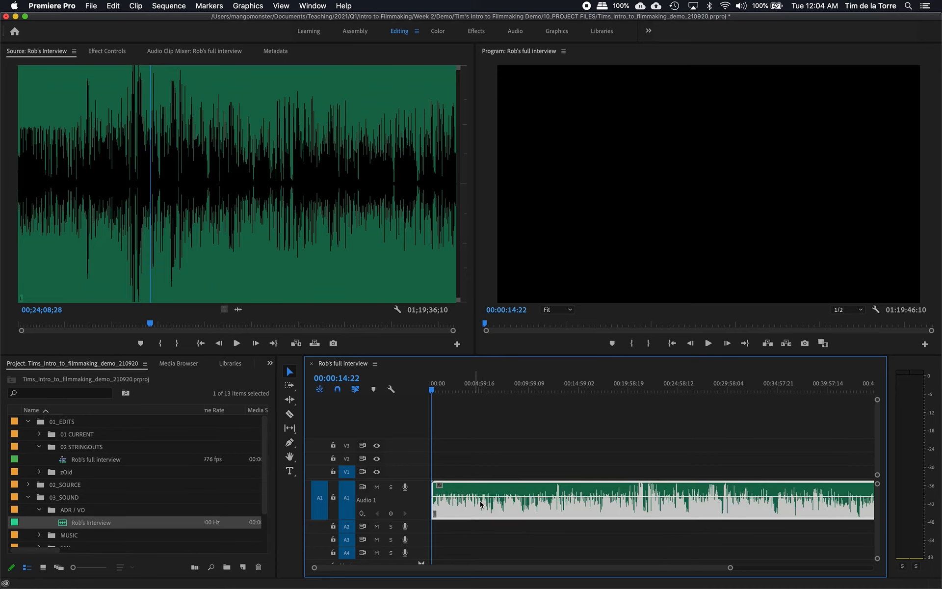
{"action": "key", "text": "space"}
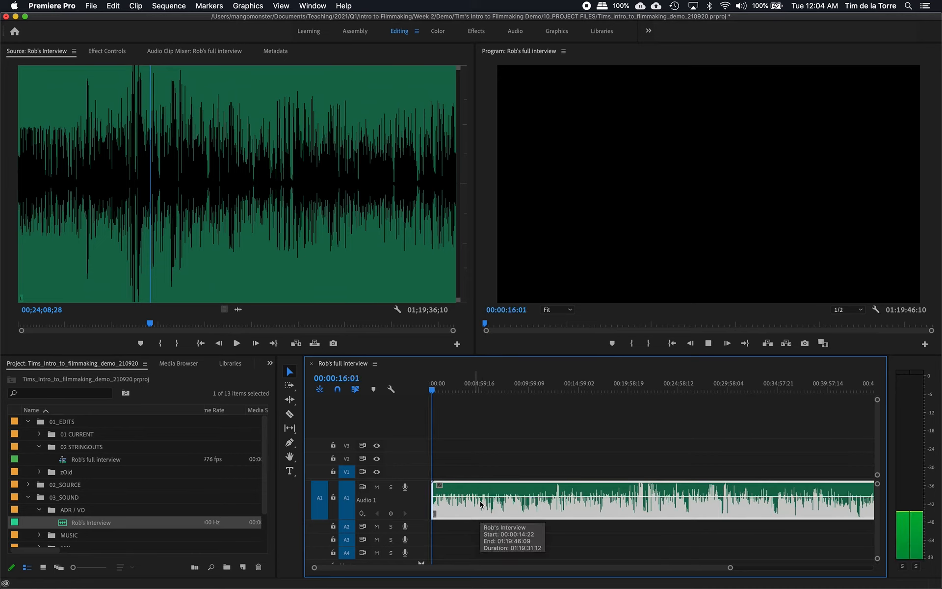
{"action": "key", "text": "space"}
{"action": "key", "text": "equal"}
{"action": "key", "text": "equal"}
{"action": "key", "text": "equal"}
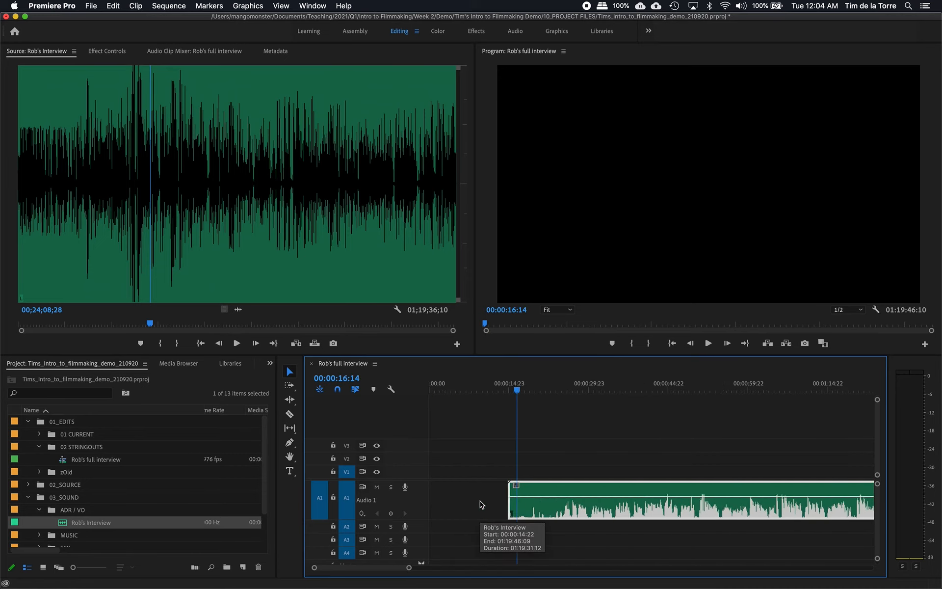
- Move the interview clip on A1 close to the start of the sequence and play it from 00:00:10:07 with a closer waveform view
{"action": "left_click_drag", "start_coordinate": [578, 510], "coordinate": [504, 510]}
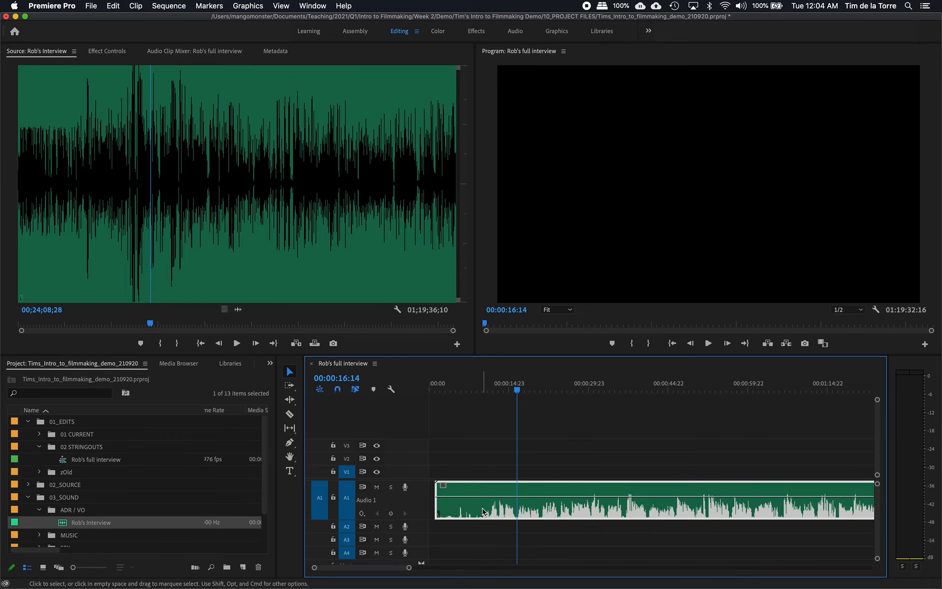
{"action": "left_click", "coordinate": [492, 386]}
{"action": "left_click_drag", "start_coordinate": [493, 388], "coordinate": [485, 388]}
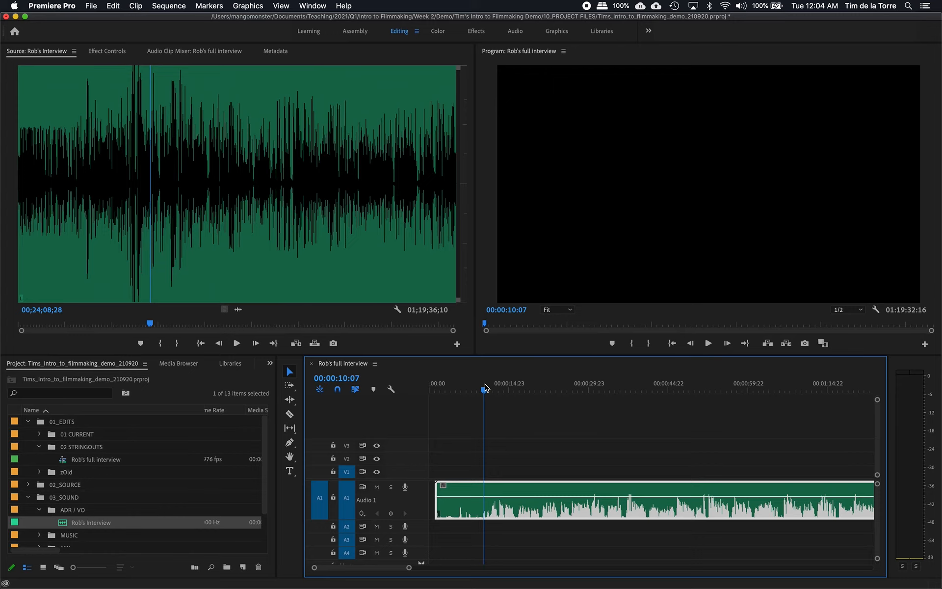
{"action": "key", "text": "space"}
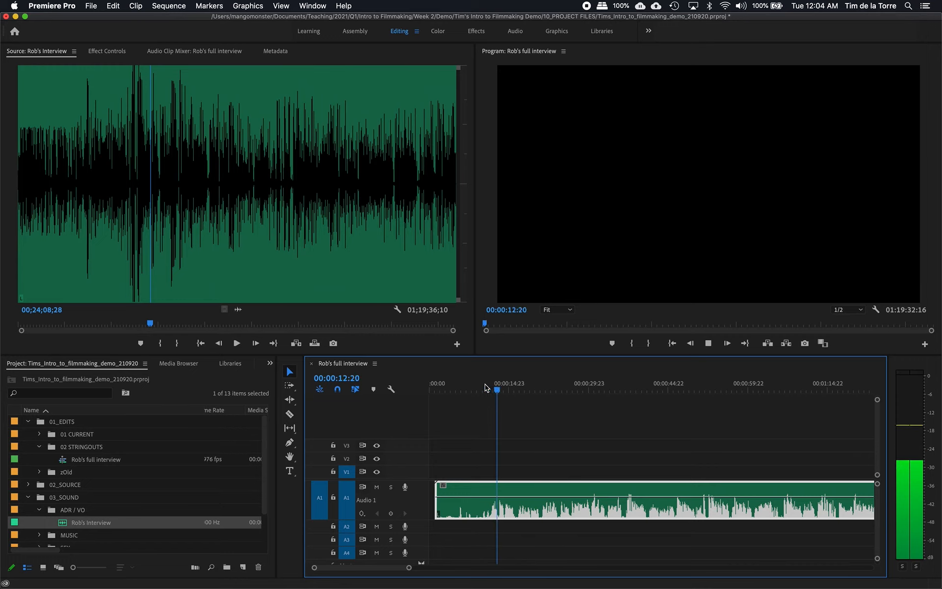
{"action": "key", "text": "space"}
{"action": "key", "text": "="}
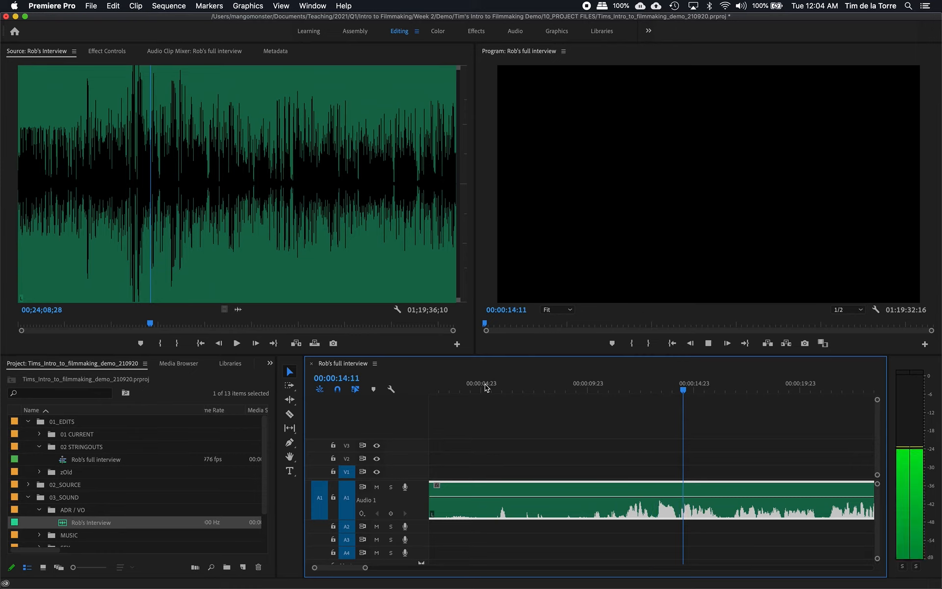
{"action": "key", "text": "space"}
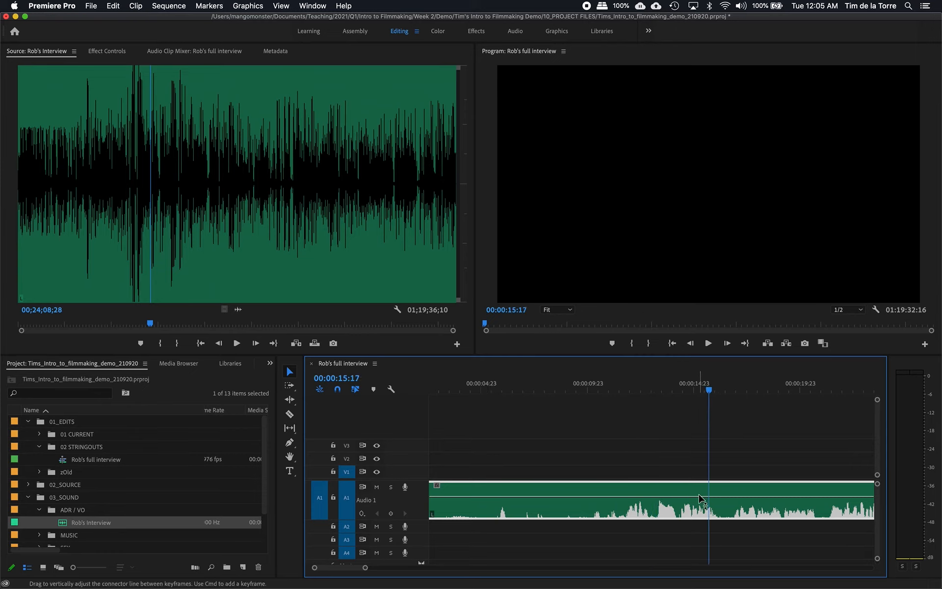
- Trim the beginning of the interview clip on A1 to the playhead at 00:00:14:05
{"action": "left_click", "coordinate": [678, 390]}
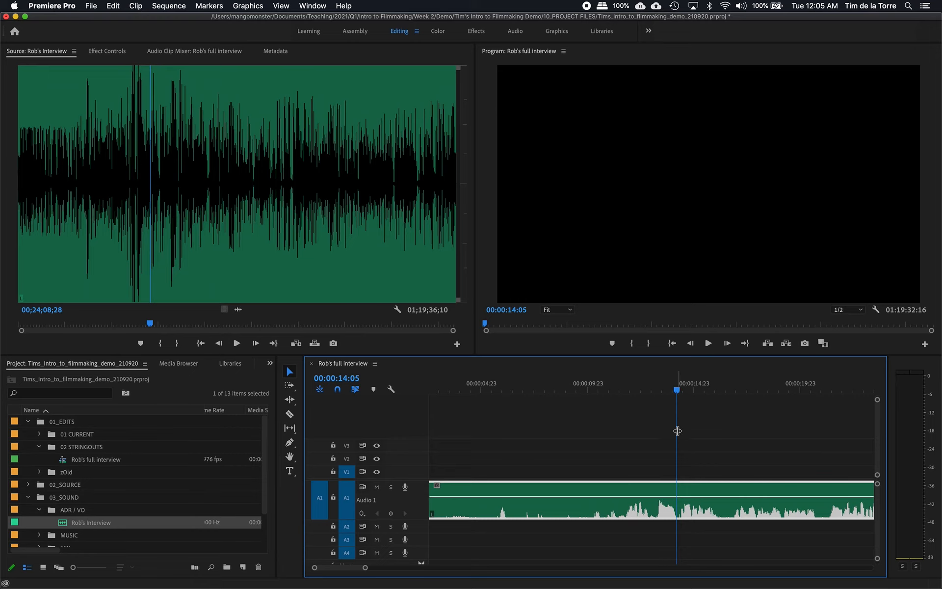
{"action": "scroll", "coordinate": [656, 479], "scroll_direction": "down", "scroll_amount": 1}
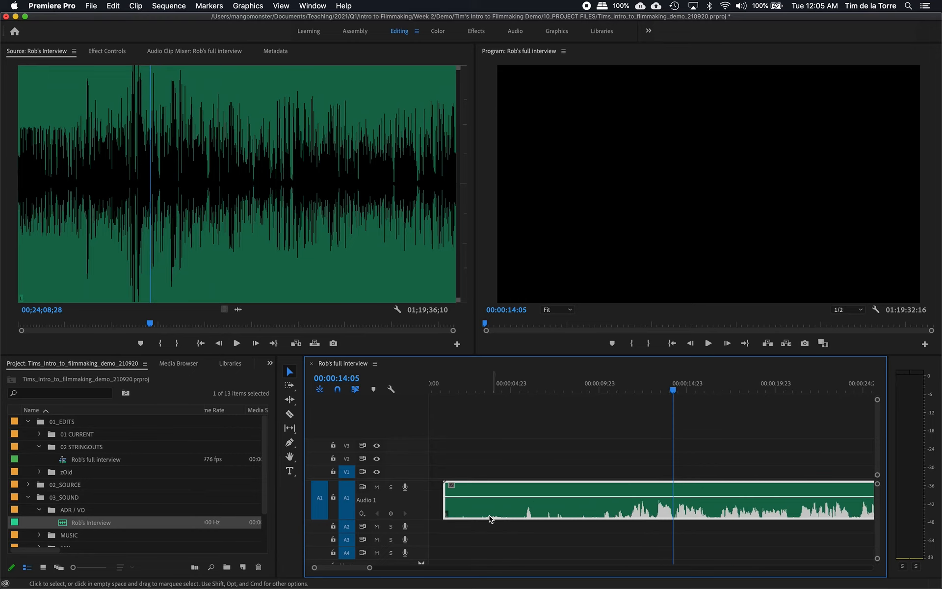
{"action": "left_click_drag", "start_coordinate": [446, 513], "coordinate": [674, 510]}
- Listen to the trimmed interview from 00:00:14:05 with the system volume raised, and stop playback at 00:00:41:05
{"action": "key", "text": "space"}
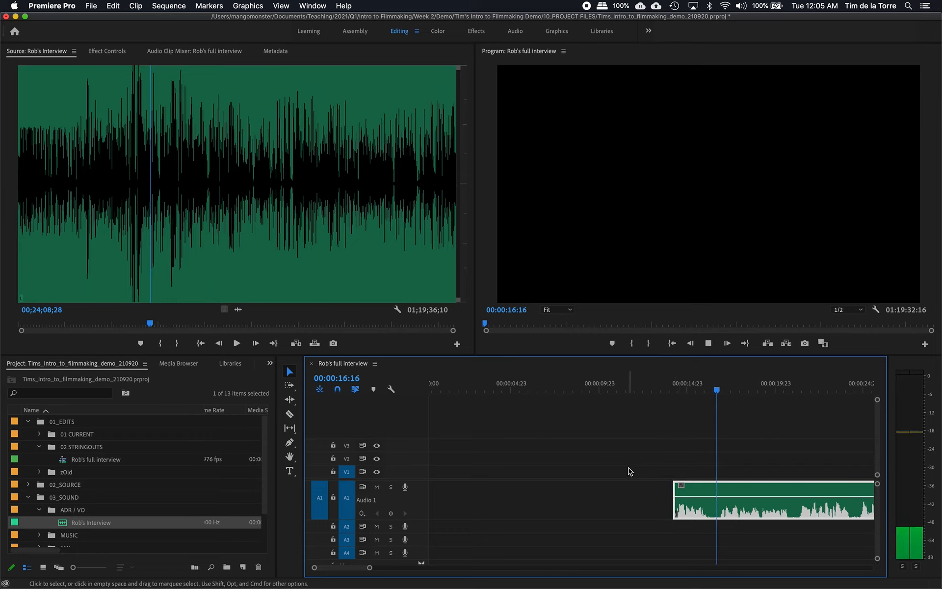
{"action": "key", "text": "minus"}
{"action": "key", "text": "minus"}
{"action": "key", "text": "XF86AudioRaiseVolume"}
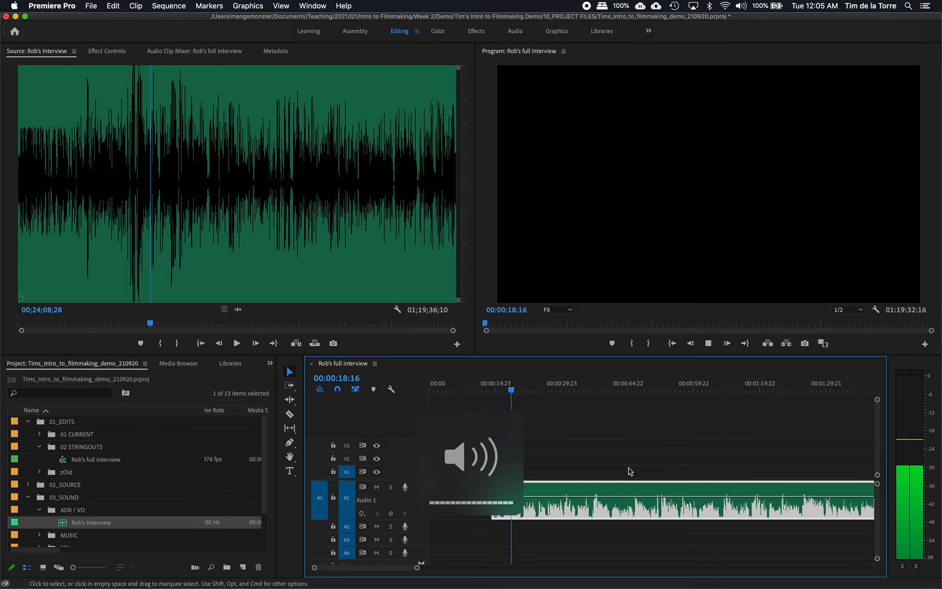
{"action": "key", "text": "equal"}
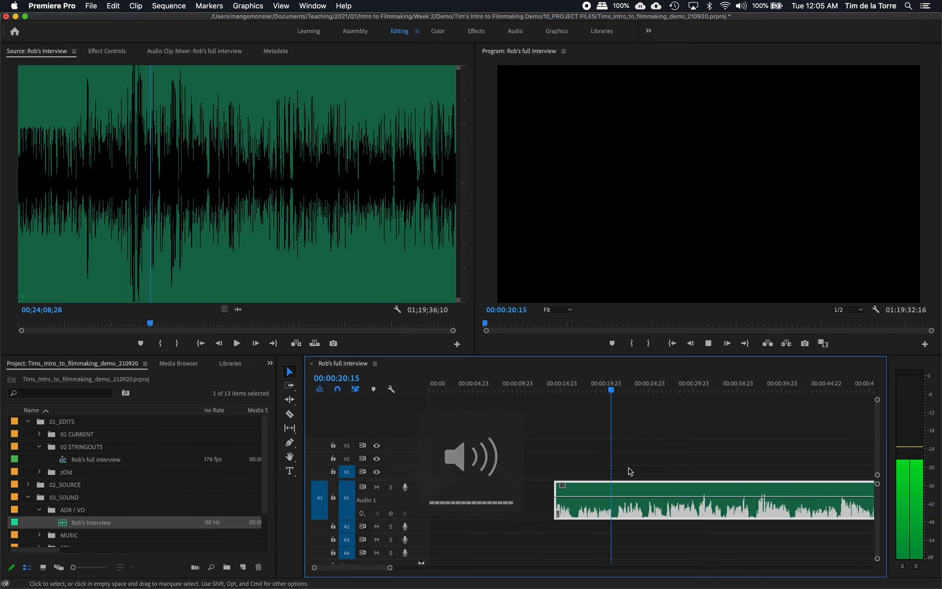
{"action": "key", "text": "equal"}
{"action": "key", "text": "minus"}
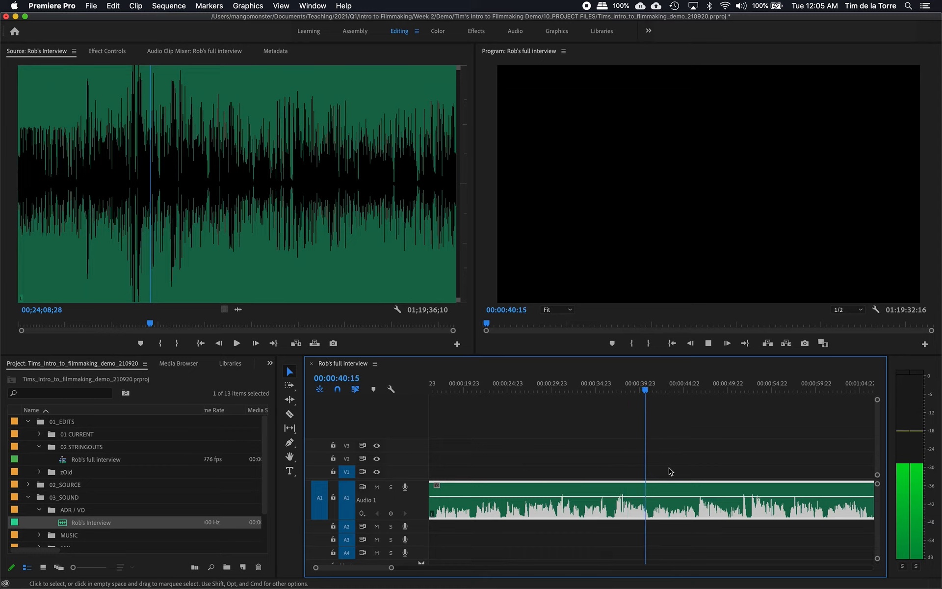
{"action": "key", "text": "space"}
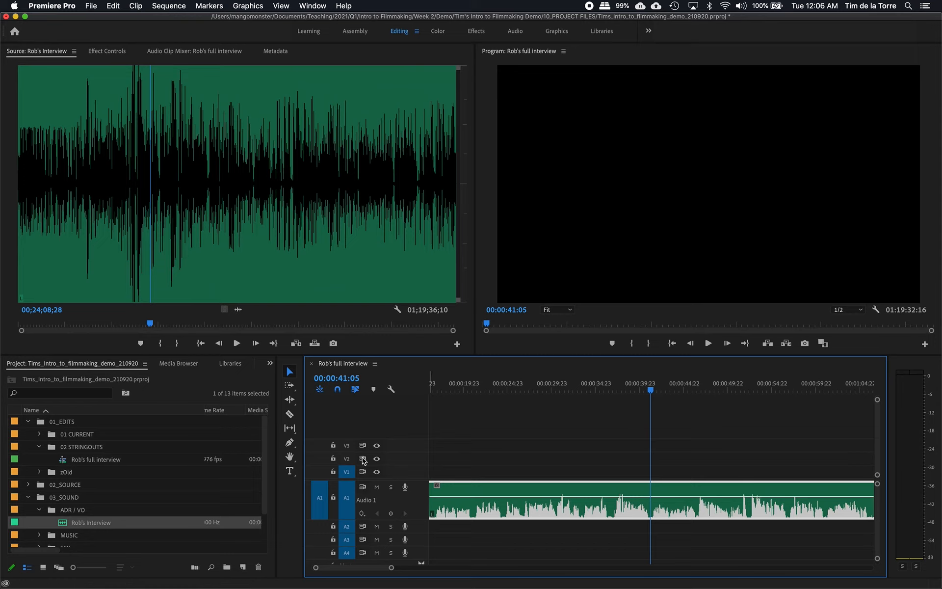
- Cut the interview clip at 00:00:41:05 with the Razor tool and return to the Selection tool
{"action": "left_click", "coordinate": [290, 414]}
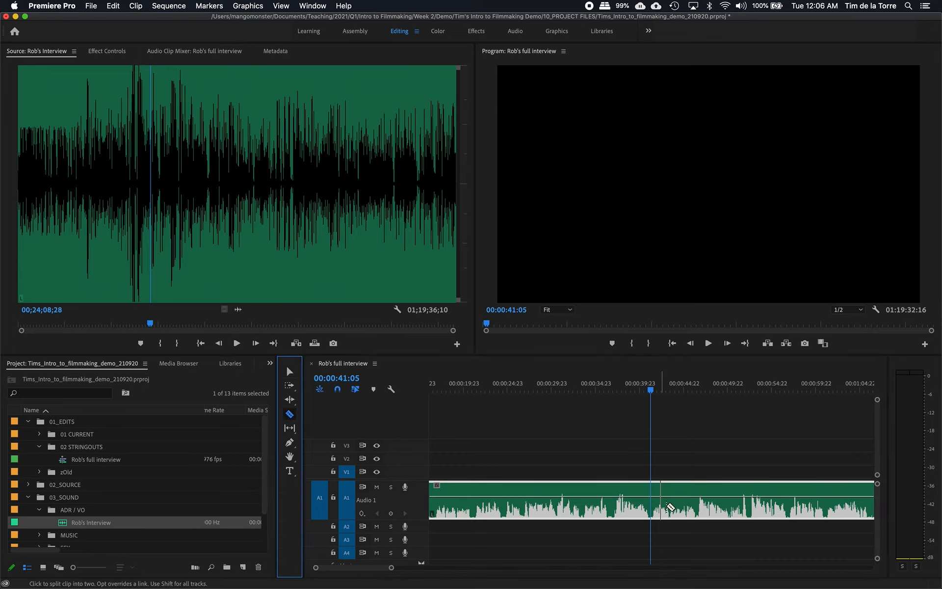
{"action": "left_click", "coordinate": [650, 509]}
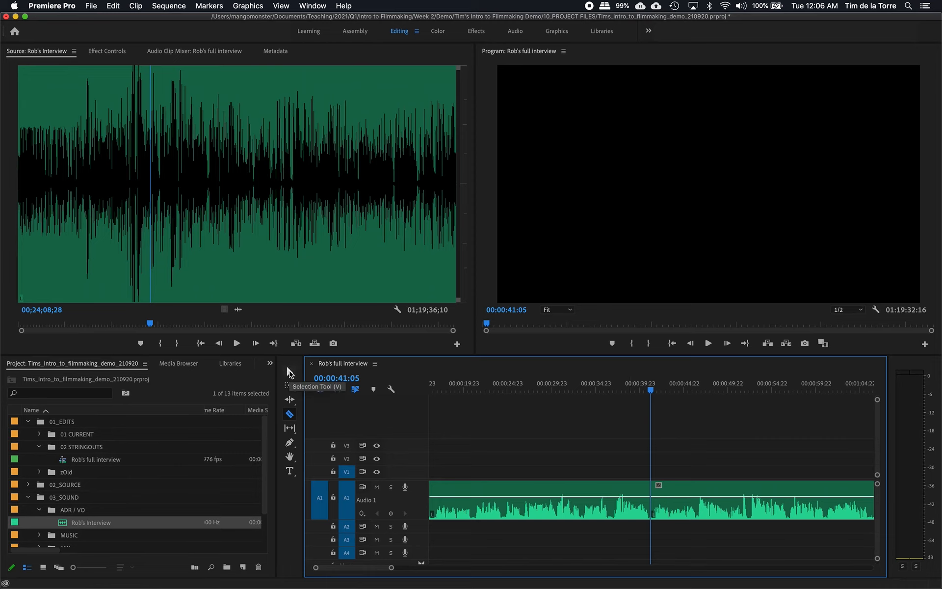
{"action": "left_click", "coordinate": [288, 371]}
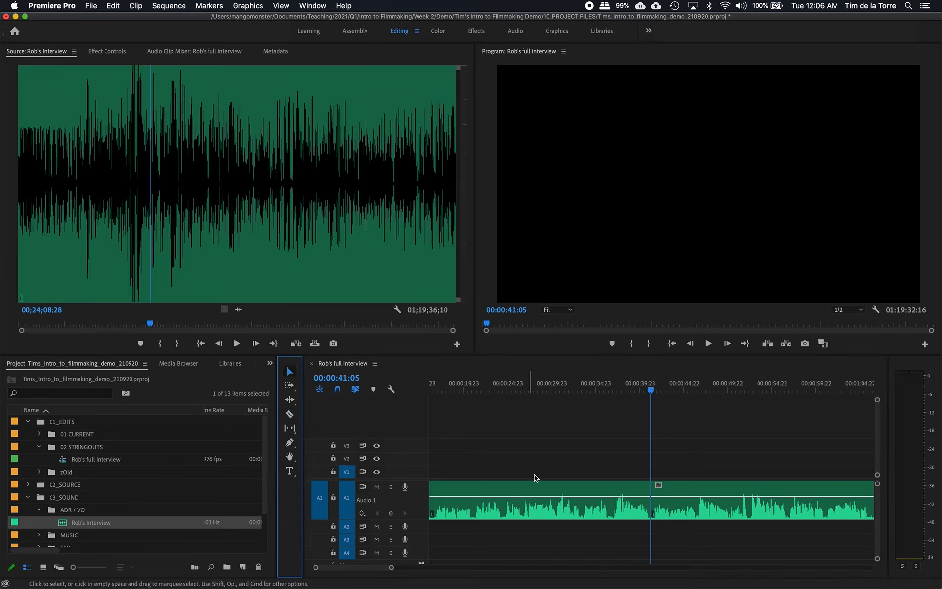
- Select the two interview segments in turn and try moving the first one down to track A2
{"action": "left_click", "coordinate": [544, 491]}
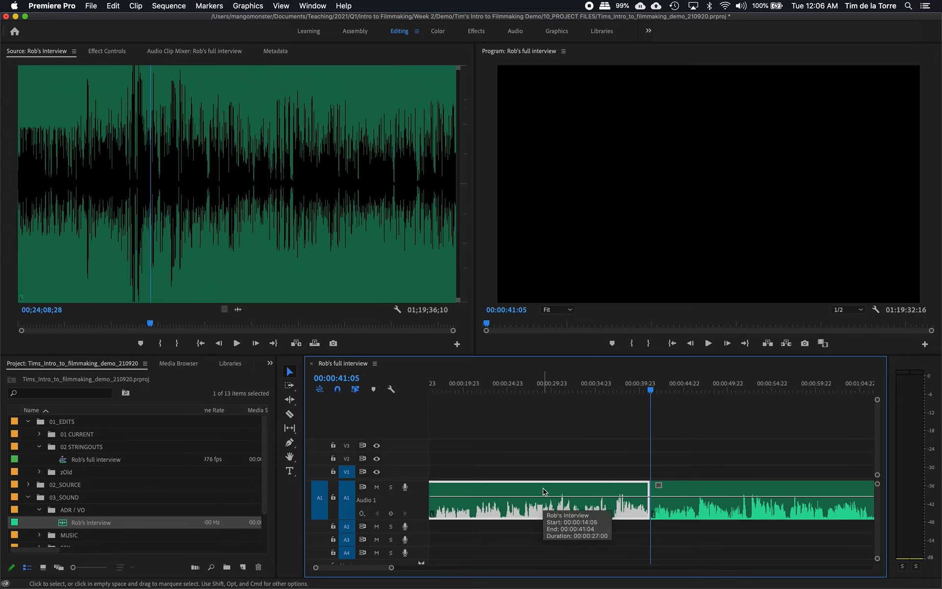
{"action": "left_click", "coordinate": [703, 493]}
{"action": "left_click", "coordinate": [633, 491]}
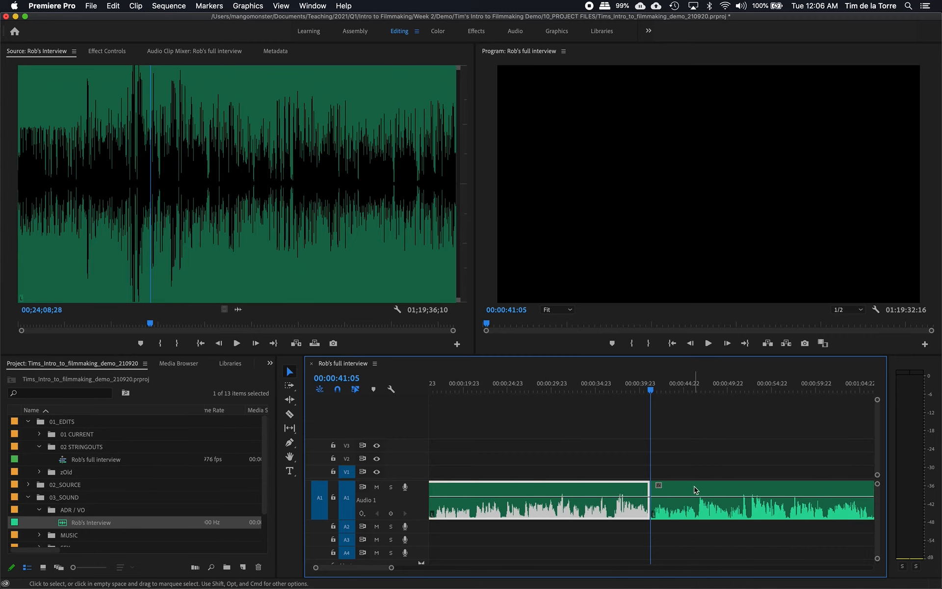
{"action": "left_click", "coordinate": [694, 494]}
{"action": "left_click", "coordinate": [613, 490]}
{"action": "left_click_drag", "start_coordinate": [616, 490], "coordinate": [625, 519]}
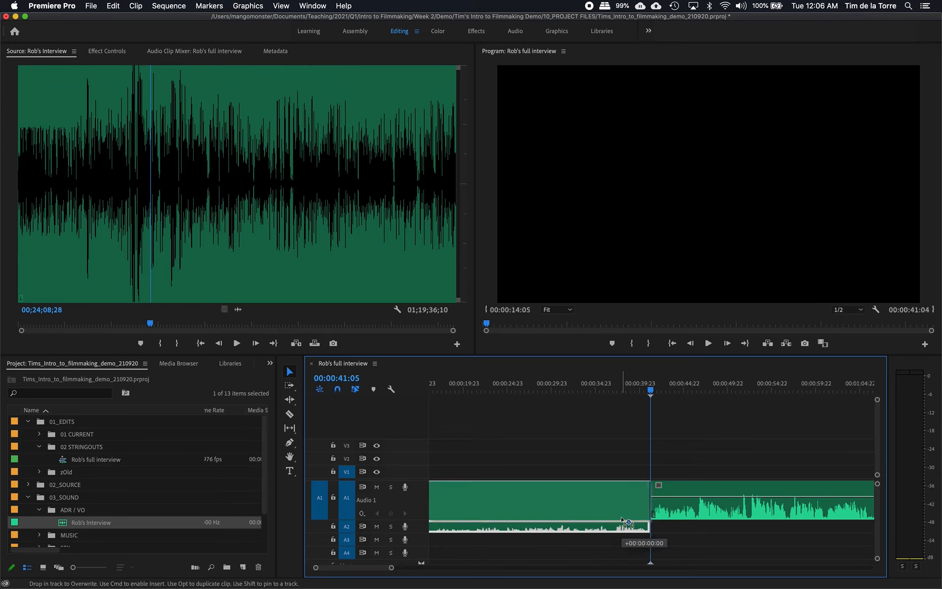
{"action": "left_click", "coordinate": [617, 460]}
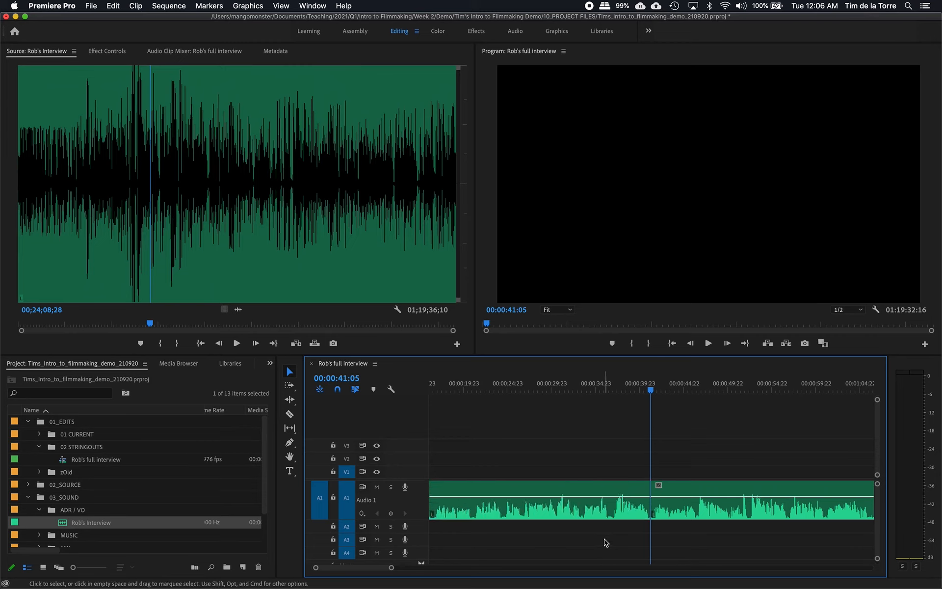
- Split the interview clip at the playhead at 00:00:52:07, 00:00:47:20, 00:00:44:19 and 00:00:32:19
{"action": "scroll", "coordinate": [616, 528], "scroll_direction": "up", "scroll_amount": 1}
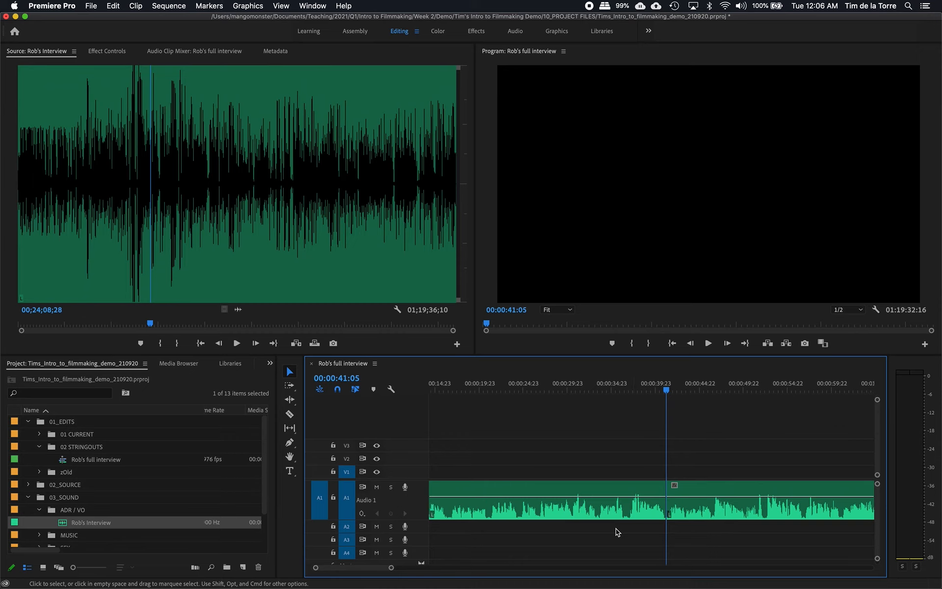
{"action": "scroll", "coordinate": [616, 529], "scroll_direction": "down", "scroll_amount": 3}
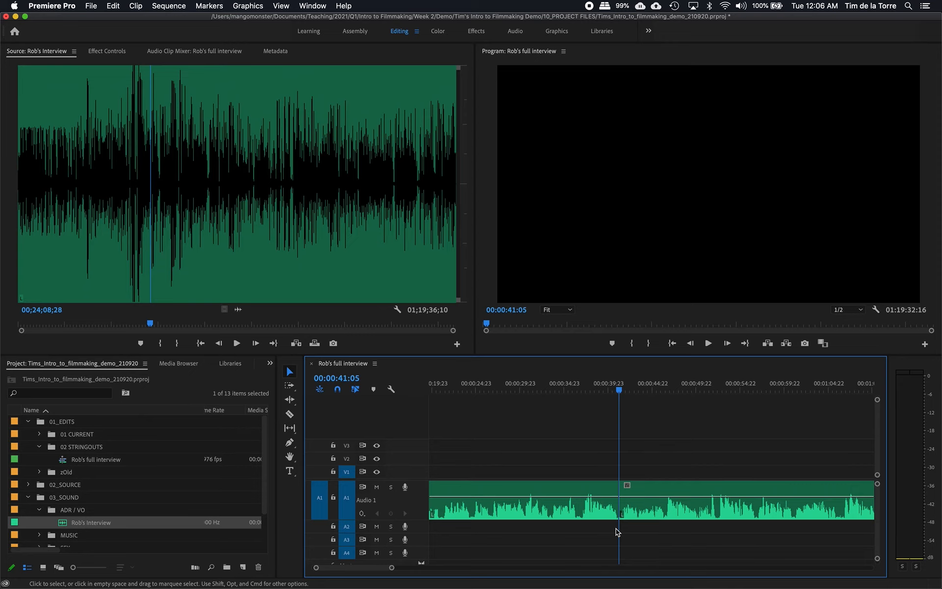
{"action": "left_click_drag", "start_coordinate": [652, 385], "coordinate": [718, 384]}
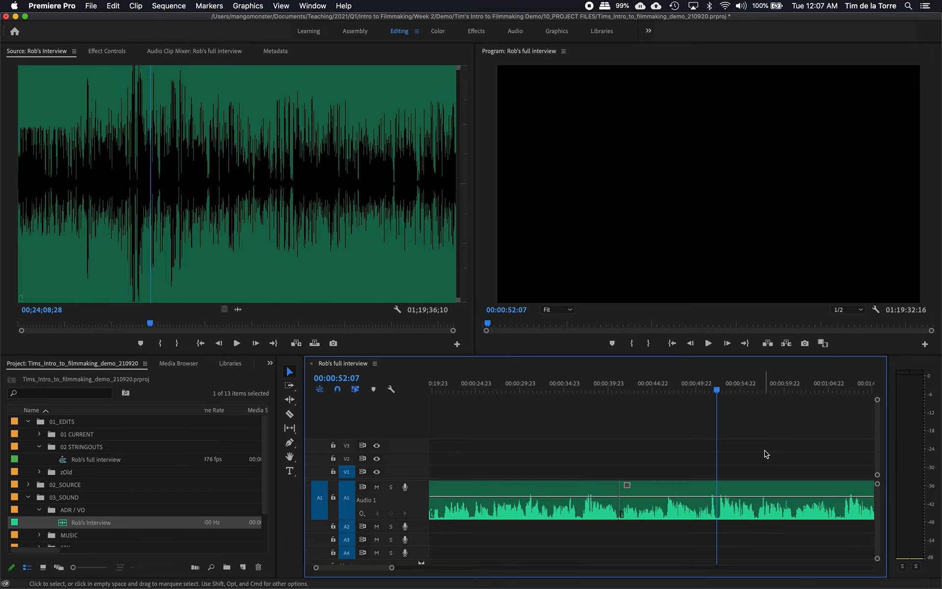
{"action": "key", "text": "super+k"}
{"action": "left_click", "coordinate": [788, 385]}
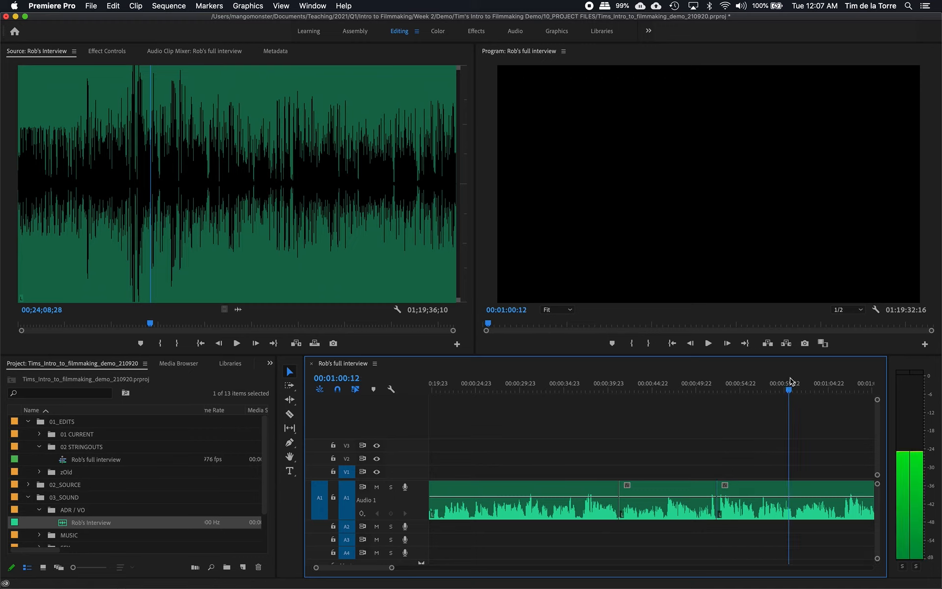
{"action": "left_click", "coordinate": [678, 386]}
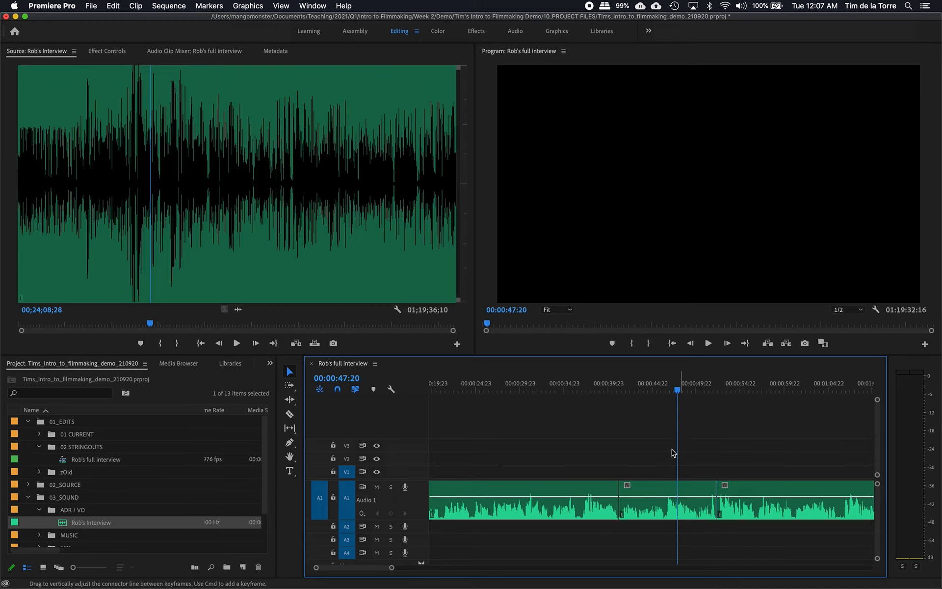
{"action": "key", "text": "super+k"}
{"action": "left_click", "coordinate": [651, 388]}
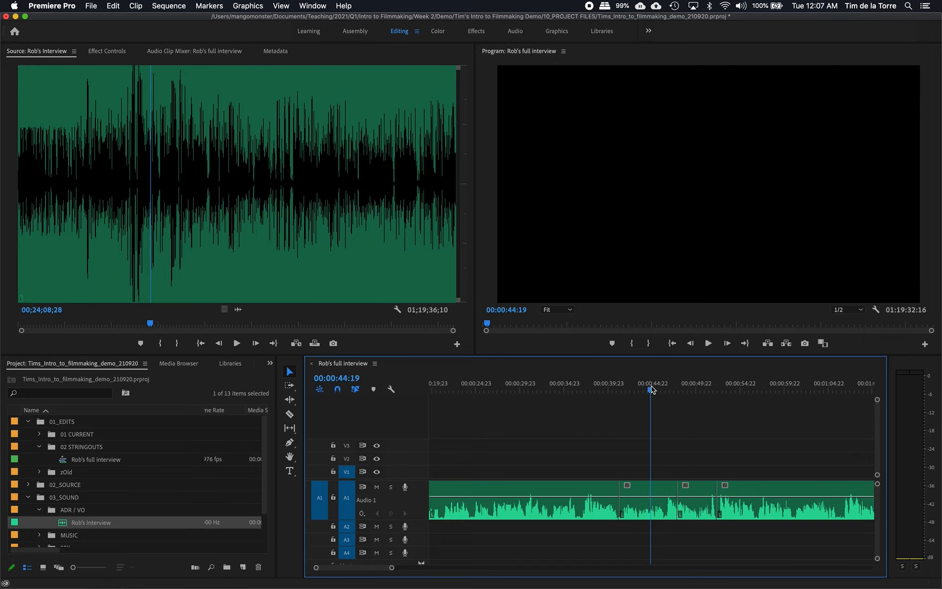
{"action": "key", "text": "super+k"}
{"action": "left_click", "coordinate": [544, 388]}
{"action": "key", "text": "super+k"}
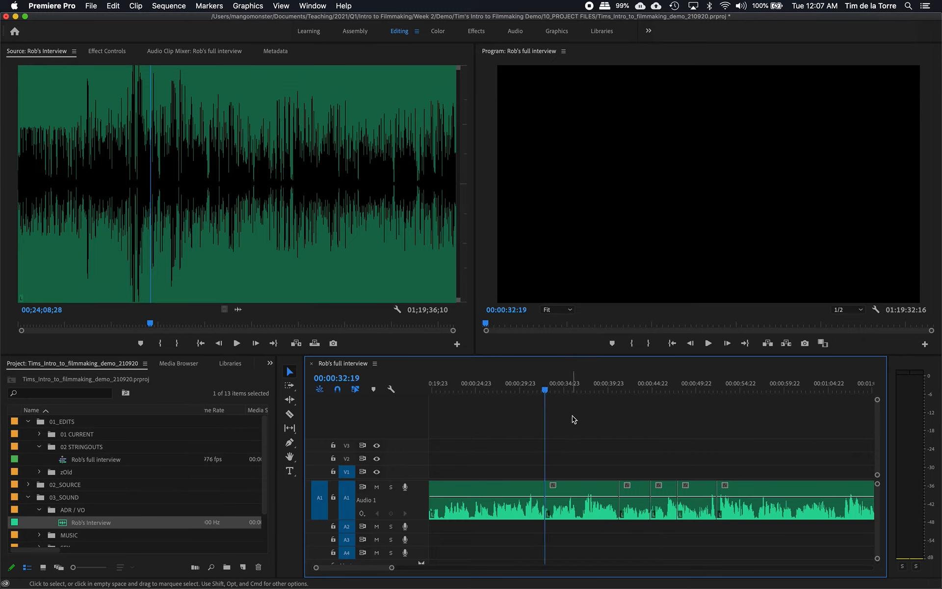
- Select the separated interview segments one after another to check the boundaries of each cut
{"action": "left_click", "coordinate": [637, 493]}
{"action": "left_click", "coordinate": [667, 491]}
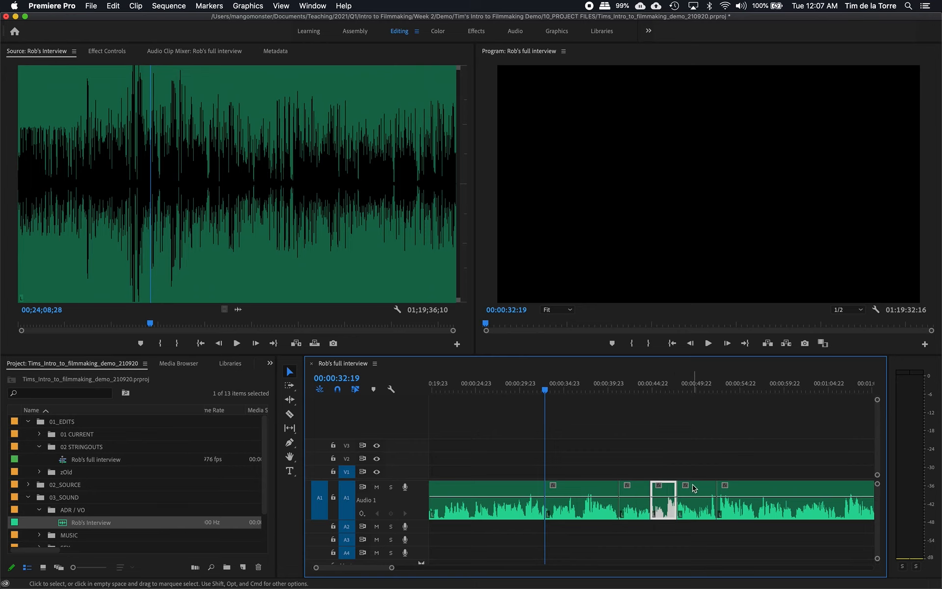
{"action": "left_click", "coordinate": [694, 487]}
{"action": "left_click", "coordinate": [722, 488]}
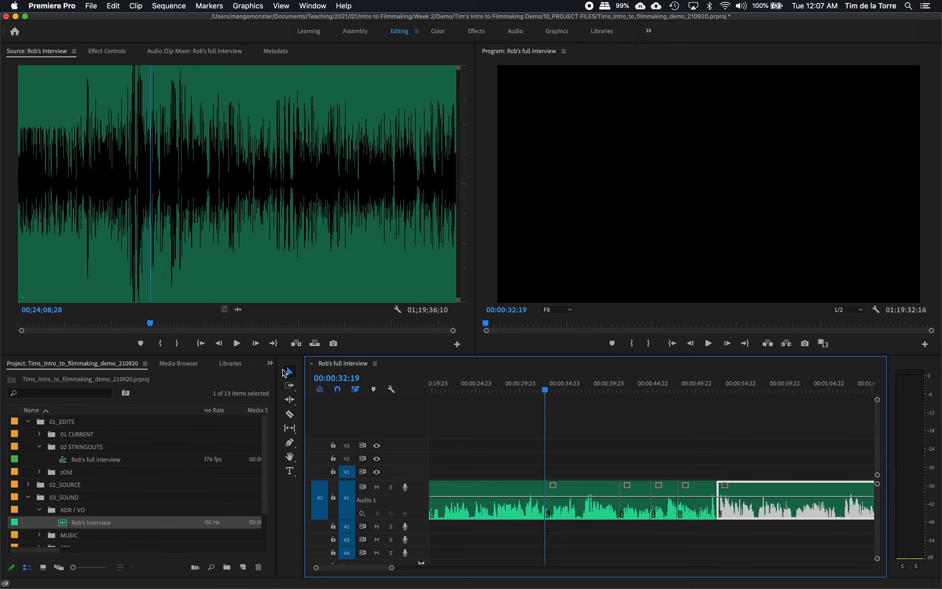
{"action": "left_click", "coordinate": [509, 487]}
{"action": "left_click", "coordinate": [581, 494]}
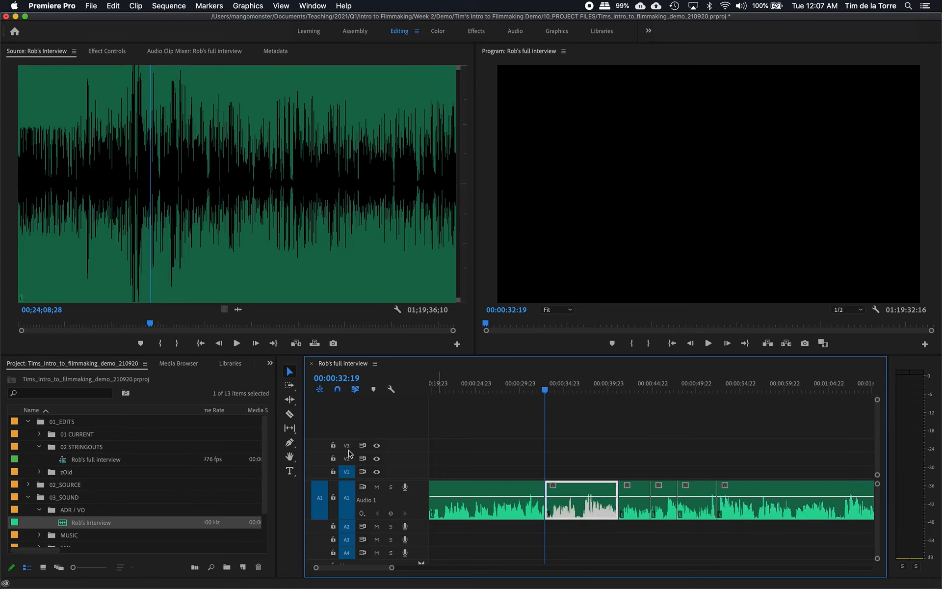
- Cut the segment before 00:00:32:19 with the Razor tool at about 25, 28 and 30 seconds, and return to the Selection tool
{"action": "left_click", "coordinate": [290, 415]}
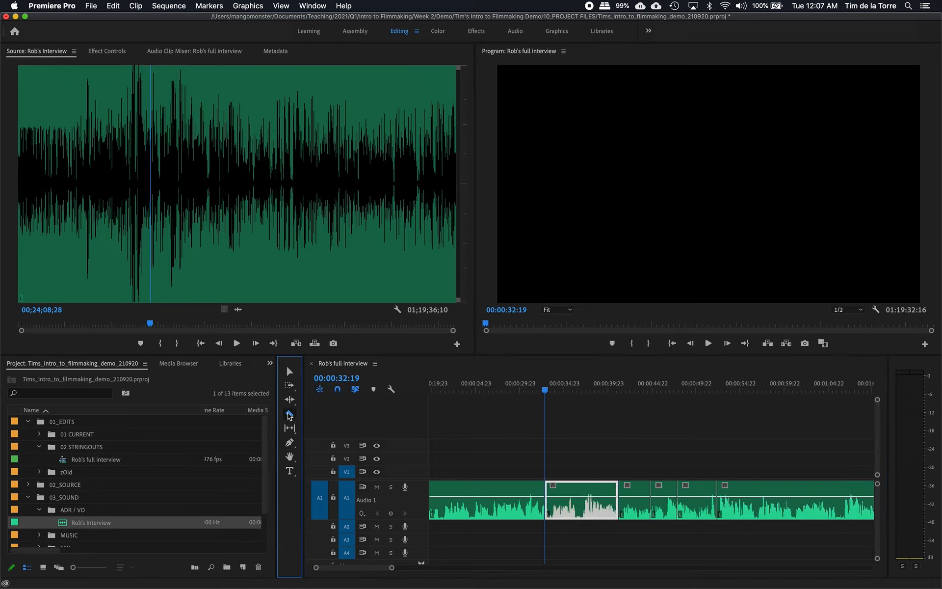
{"action": "left_click", "coordinate": [473, 493]}
{"action": "left_click", "coordinate": [499, 493]}
{"action": "left_click", "coordinate": [522, 494]}
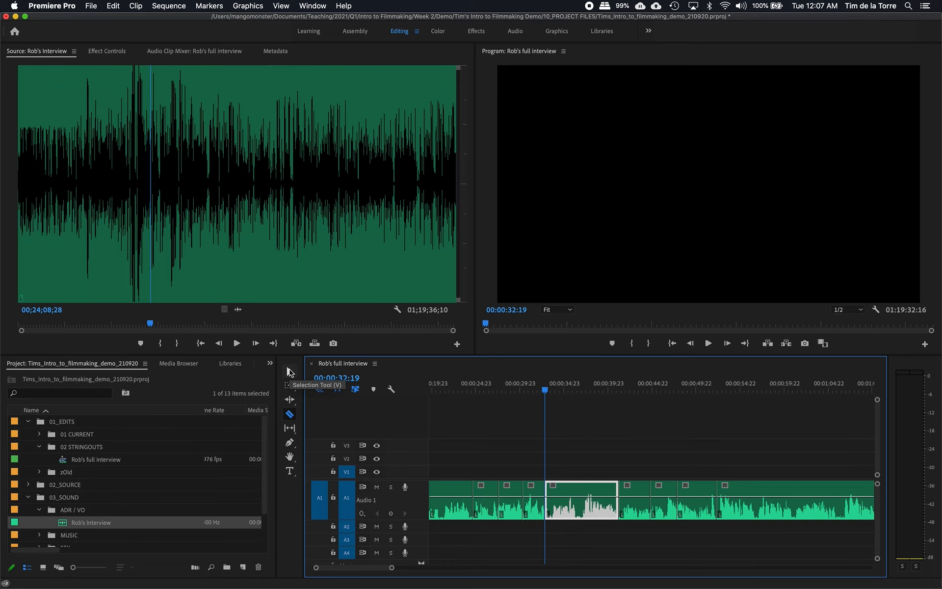
{"action": "key", "text": "v"}
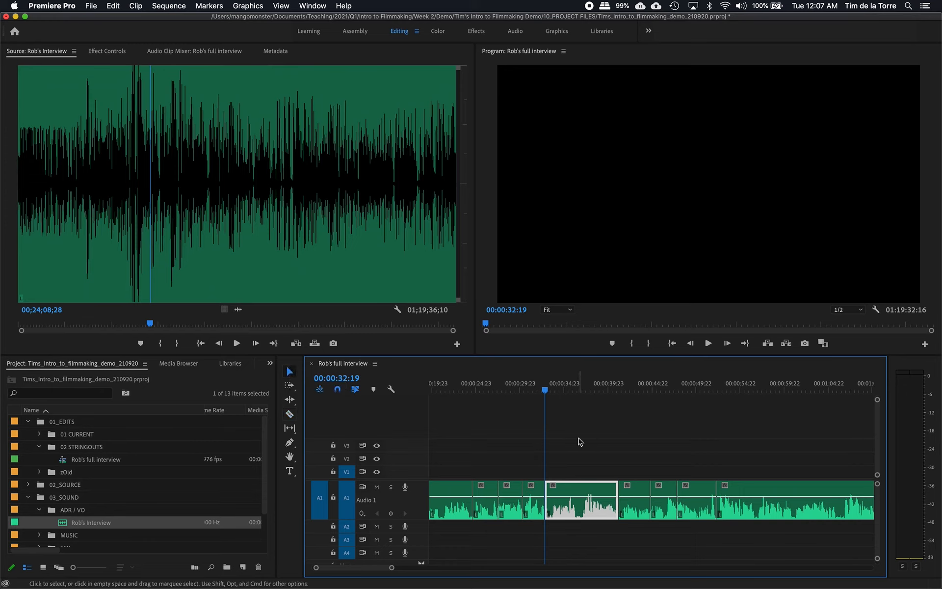
- Select the three short segments between 00:00:41:05 and 00:00:52:07 in turn, and clear the selection
{"action": "left_click", "coordinate": [634, 491]}
{"action": "left_click", "coordinate": [668, 491]}
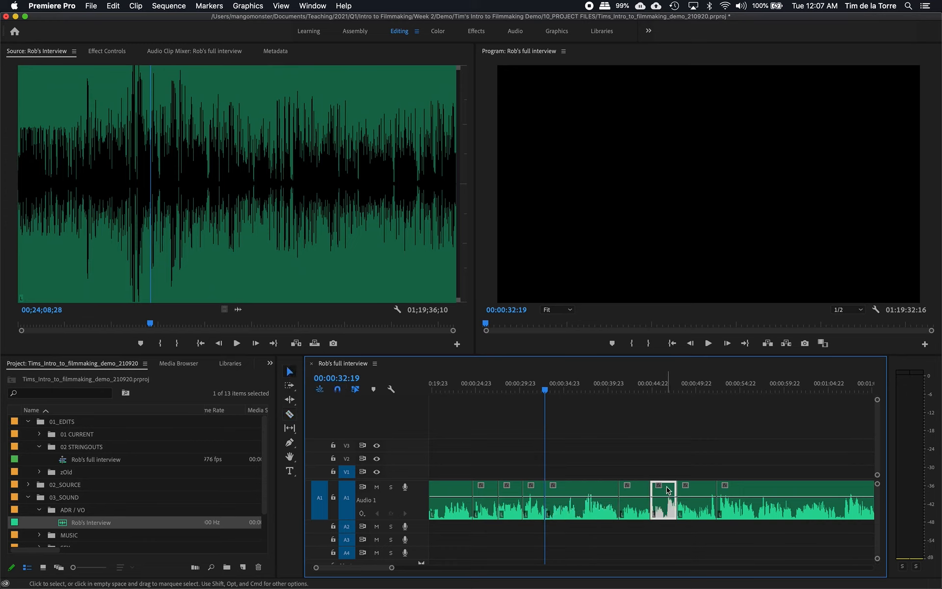
{"action": "left_click", "coordinate": [687, 491]}
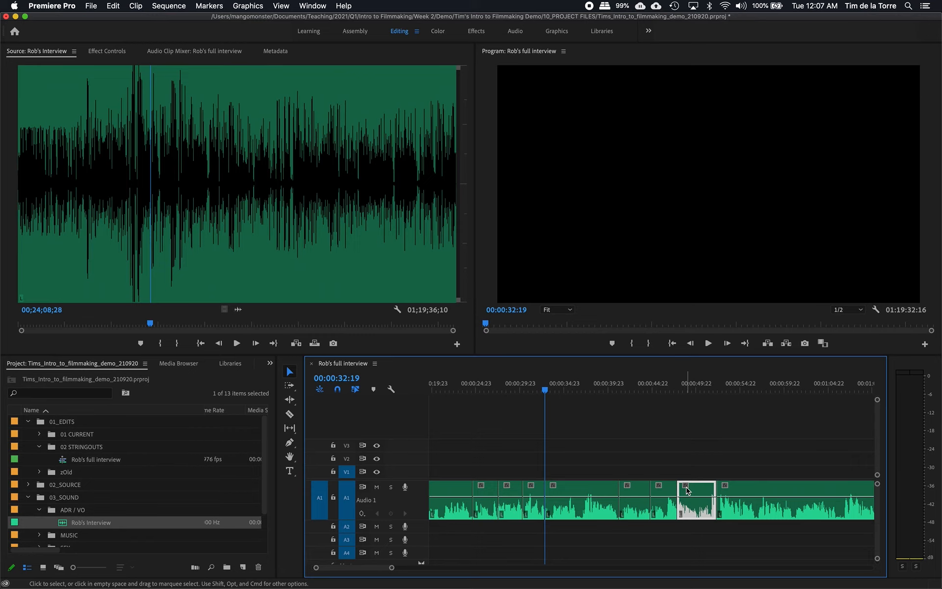
{"action": "left_click", "coordinate": [622, 438]}
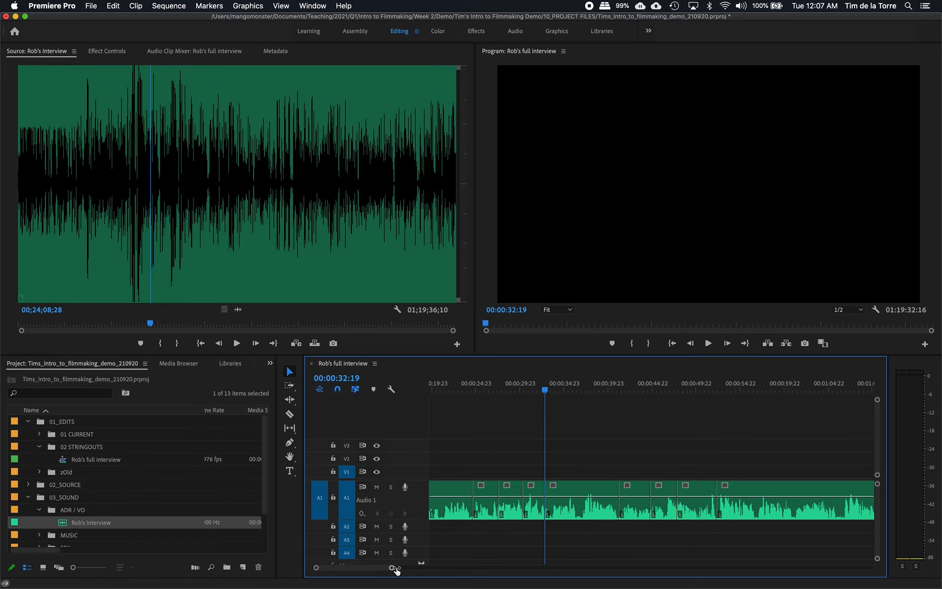
- Examine the interview cuts at wider and closer timeline scales, and fit the whole sequence in view
{"action": "left_click_drag", "start_coordinate": [392, 568], "coordinate": [642, 558]}
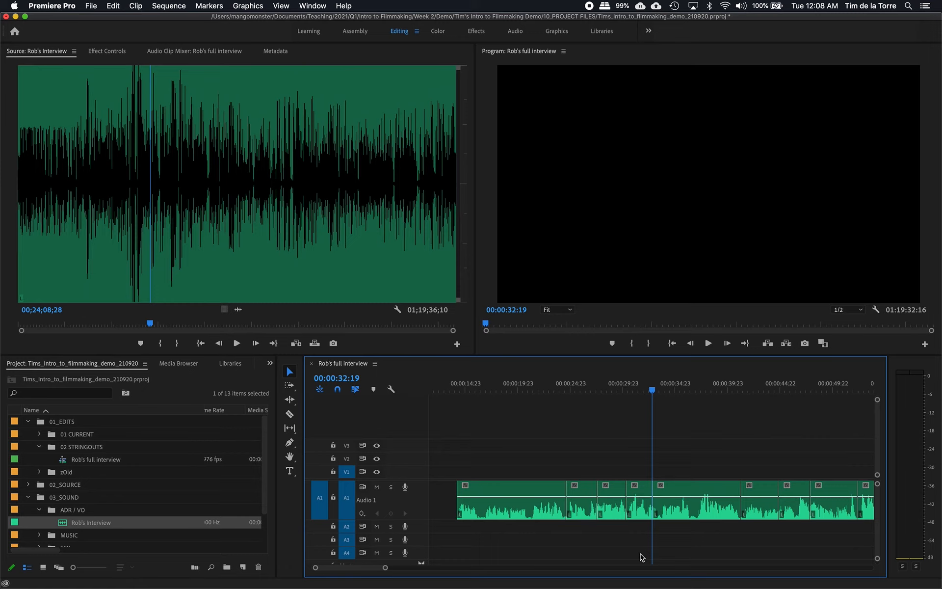
{"action": "key", "text": "minus"}
{"action": "key", "text": "minus"}
{"action": "key", "text": "minus"}
{"action": "key", "text": "minus"}
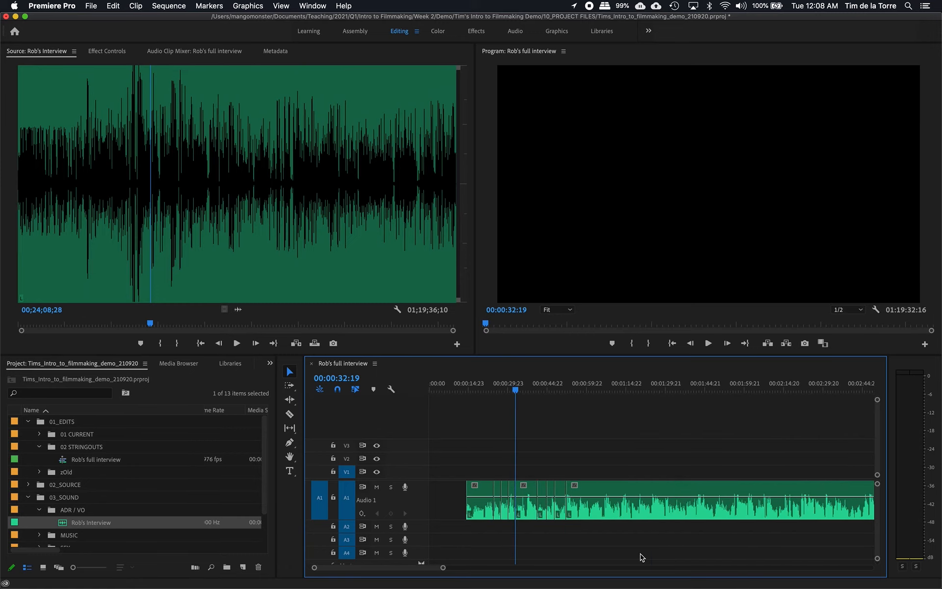
{"action": "key", "text": "equal"}
{"action": "key", "text": "equal"}
{"action": "key", "text": "equal"}
{"action": "key", "text": "equal"}
{"action": "key", "text": "equal"}
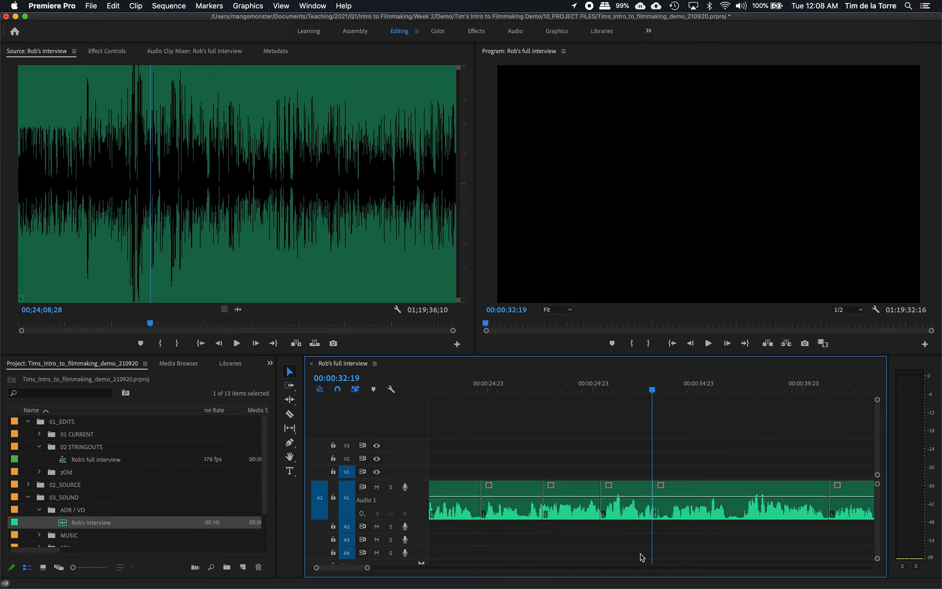
{"action": "key", "text": "backslash"}
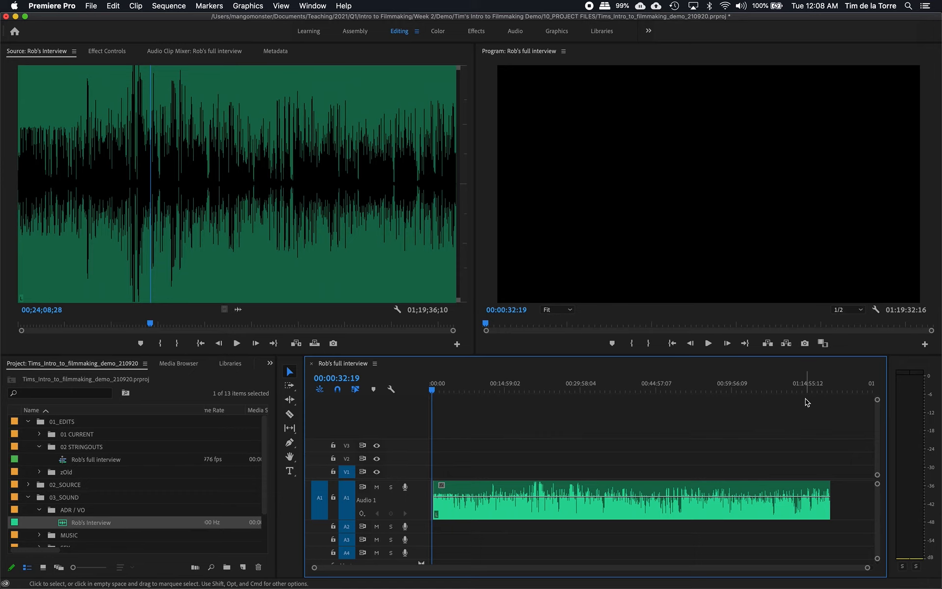
- Move the long last interview clip later on the timeline and return it to follow the preceding short clips
{"action": "key", "text": "backslash"}
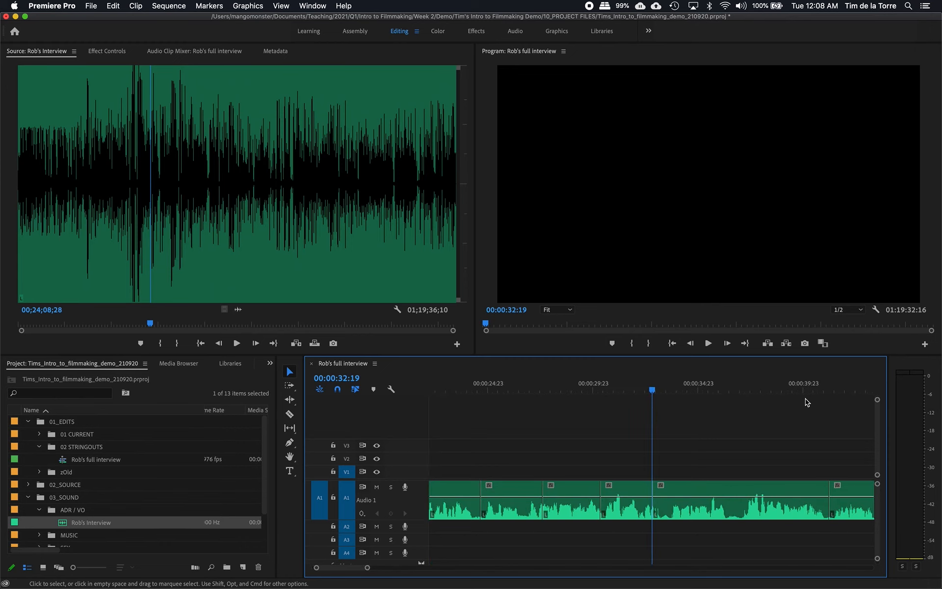
{"action": "key", "text": "minus"}
{"action": "key", "text": "minus"}
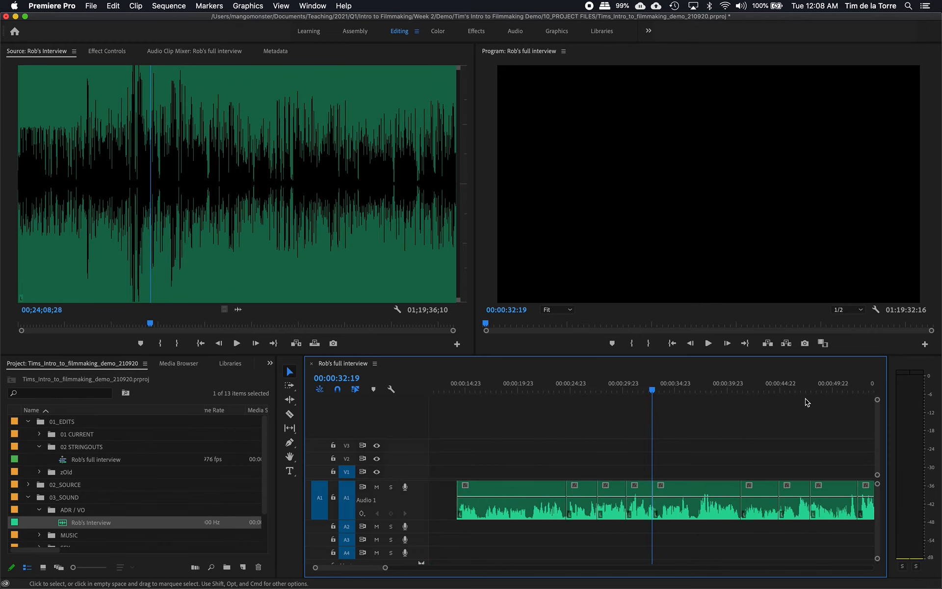
{"action": "key", "text": "equal"}
{"action": "key", "text": "backslash"}
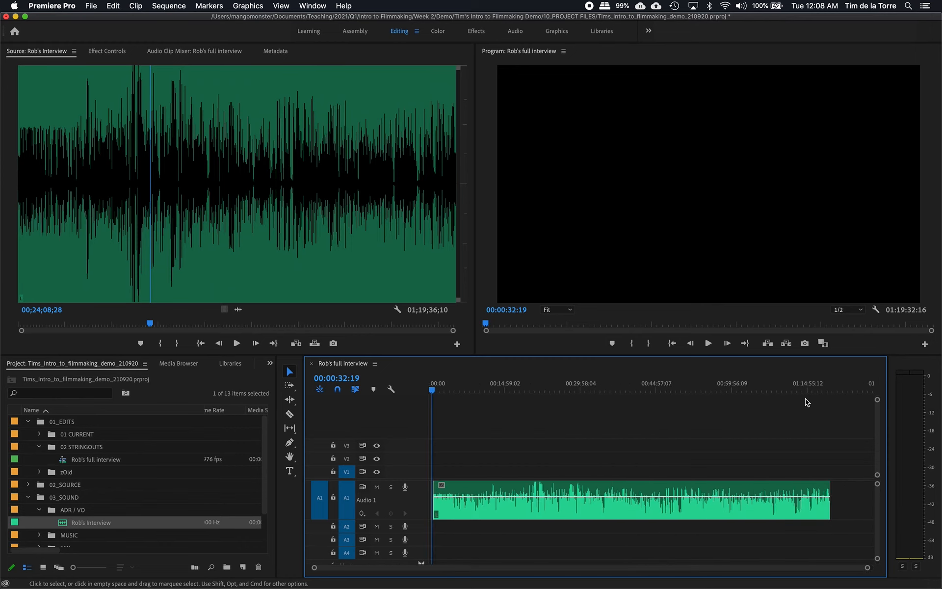
{"action": "left_click_drag", "start_coordinate": [733, 488], "coordinate": [793, 486]}
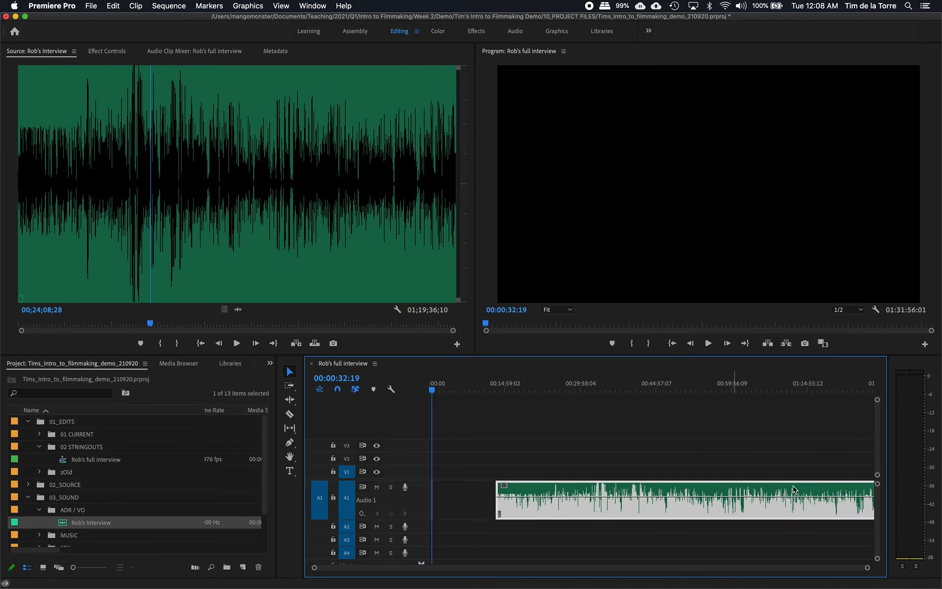
{"action": "key", "text": "backslash"}
{"action": "key", "text": "backslash"}
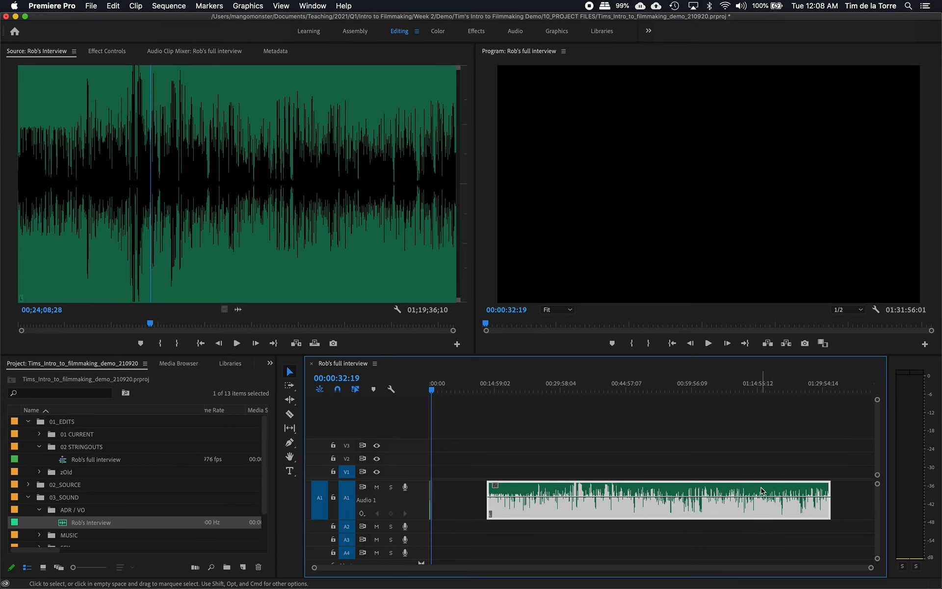
{"action": "left_click_drag", "start_coordinate": [758, 491], "coordinate": [714, 495]}
{"action": "key", "text": "backslash"}
- Examine the cut interview clips around the playhead up close and the whole sequence at full length
{"action": "key", "text": "equal"}
{"action": "key", "text": "equal"}
{"action": "key", "text": "equal"}
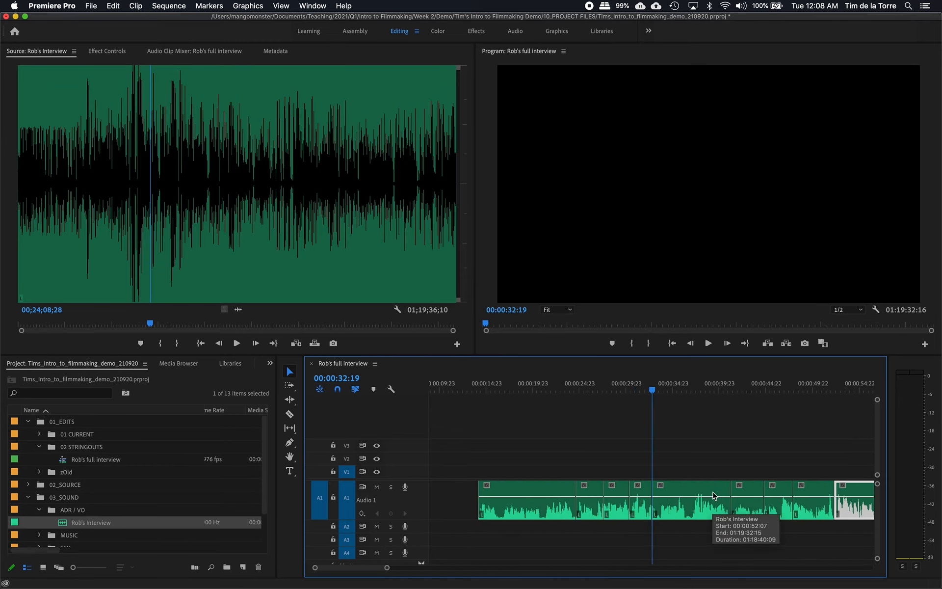
{"action": "key", "text": "minus"}
{"action": "key", "text": "minus"}
{"action": "key", "text": "minus"}
{"action": "key", "text": "minus"}
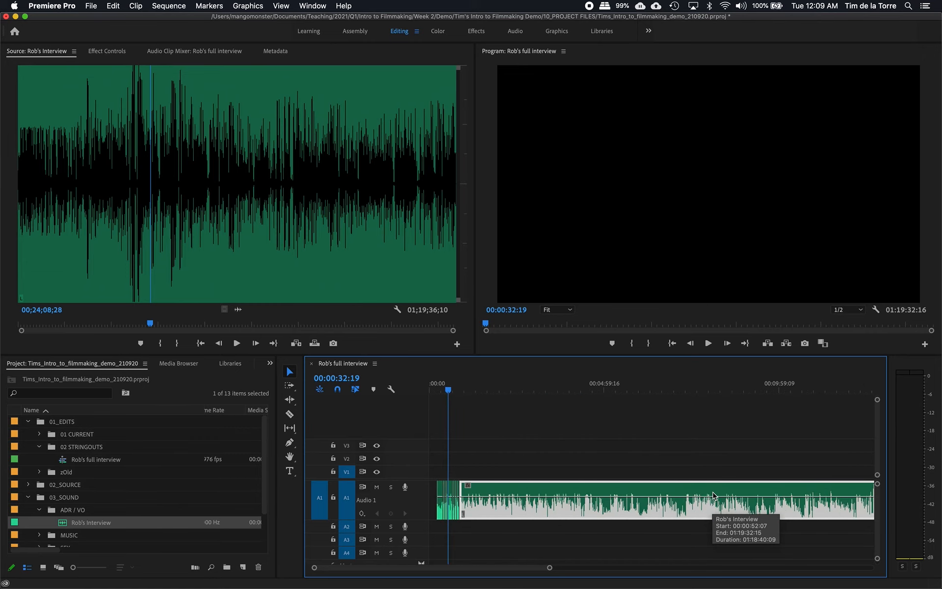
{"action": "key", "text": "equal"}
{"action": "key", "text": "equal"}
{"action": "key", "text": "equal"}
{"action": "key", "text": "equal"}
{"action": "key", "text": "equal"}
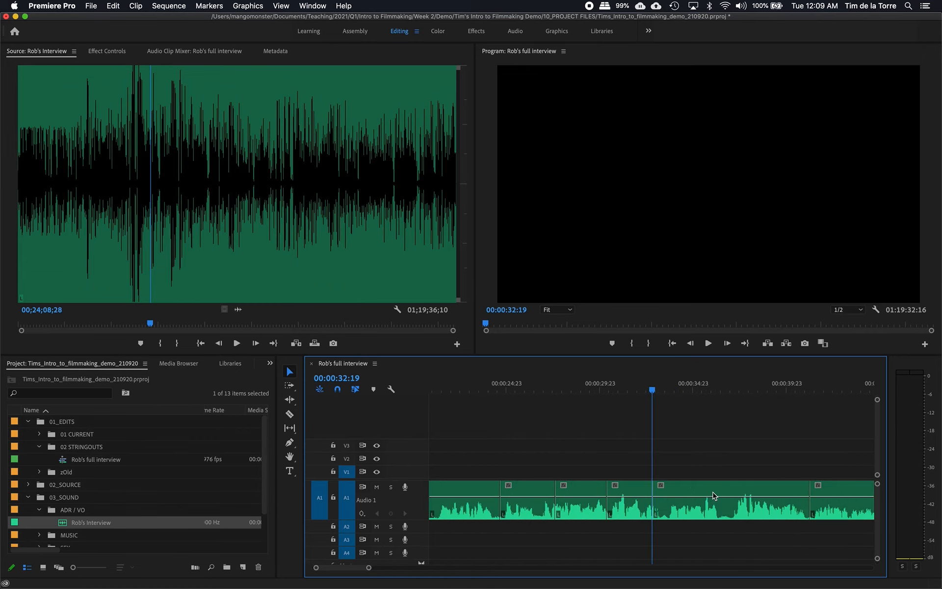
{"action": "key", "text": "backslash"}
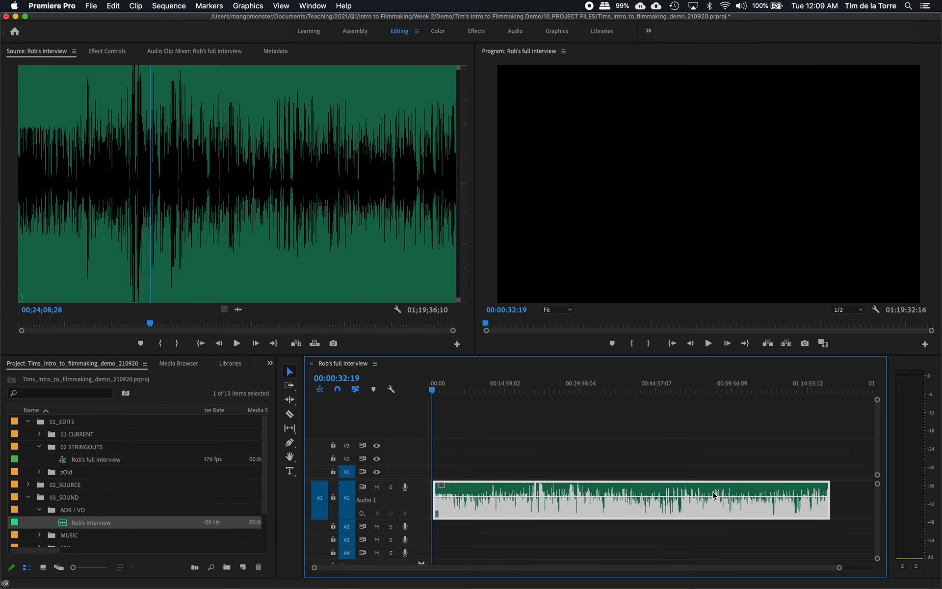
{"action": "key", "text": "backslash"}
{"action": "key", "text": "backslash"}
{"action": "key", "text": "backslash"}
{"action": "key", "text": "backslash"}
{"action": "key", "text": "backslash"}
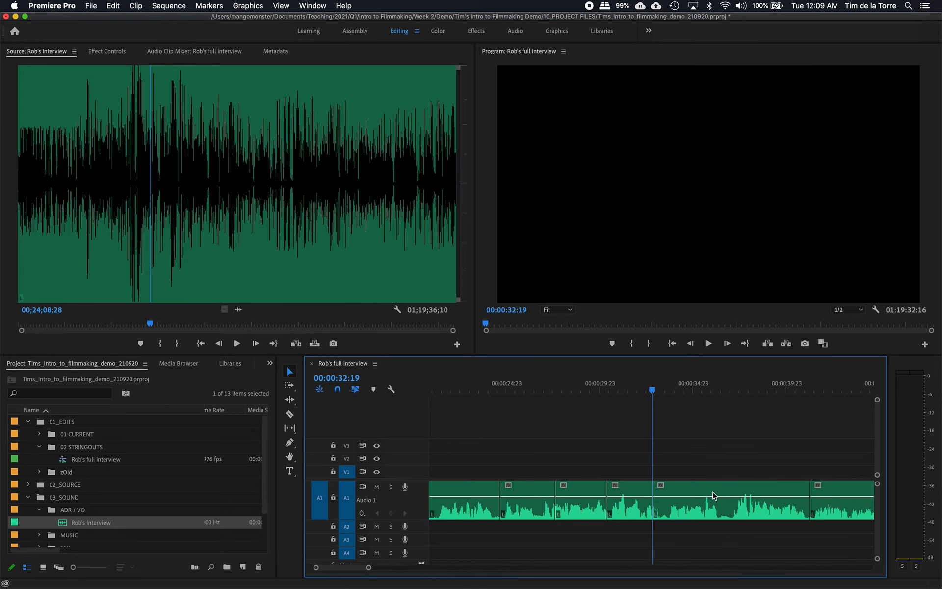
{"action": "key", "text": "minus"}
{"action": "key", "text": "minus"}
{"action": "key", "text": "minus"}
{"action": "key", "text": "minus"}
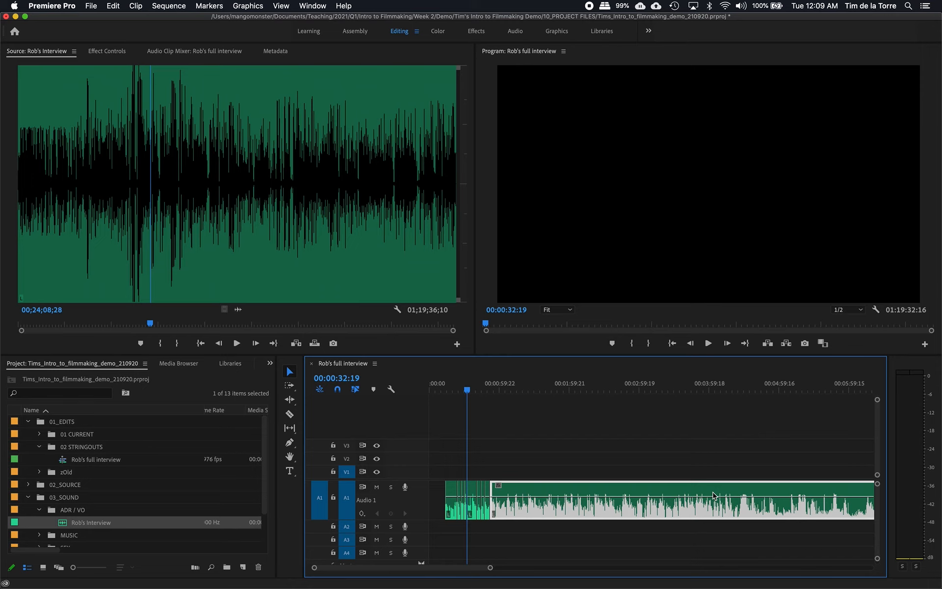
{"action": "key", "text": "equal"}
{"action": "key", "text": "equal"}
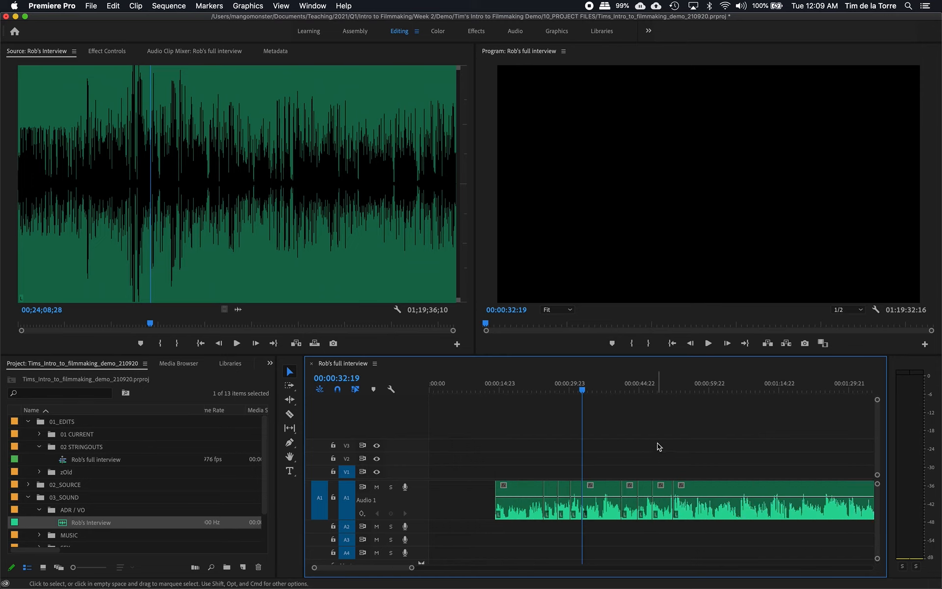
- Place the playhead at 00:00:50:02 and delete the long uncut interview clip at the end of the sequence
{"action": "left_click_drag", "start_coordinate": [592, 388], "coordinate": [666, 391]}
{"action": "key", "text": "minus"}
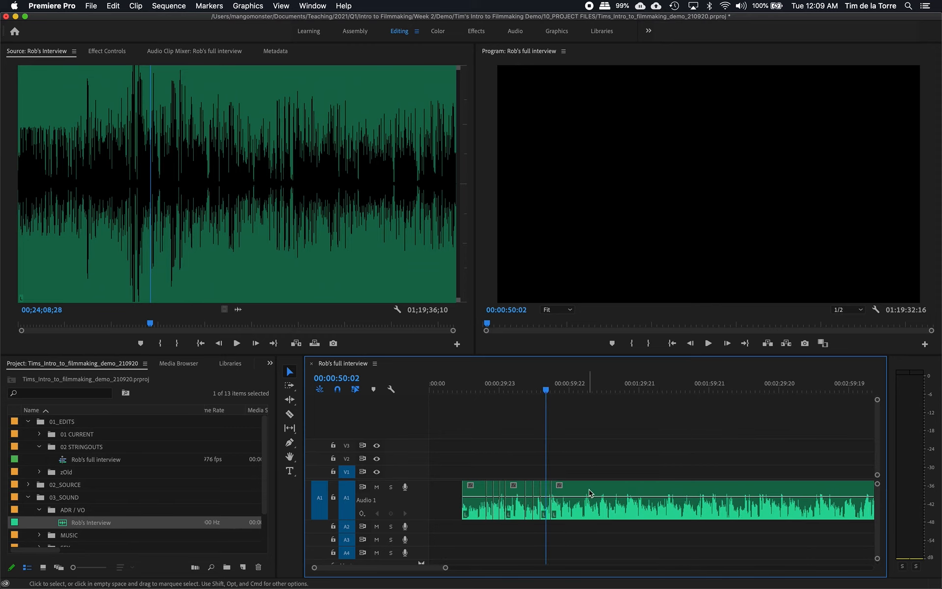
{"action": "left_click", "coordinate": [598, 493]}
{"action": "key", "text": "Delete"}
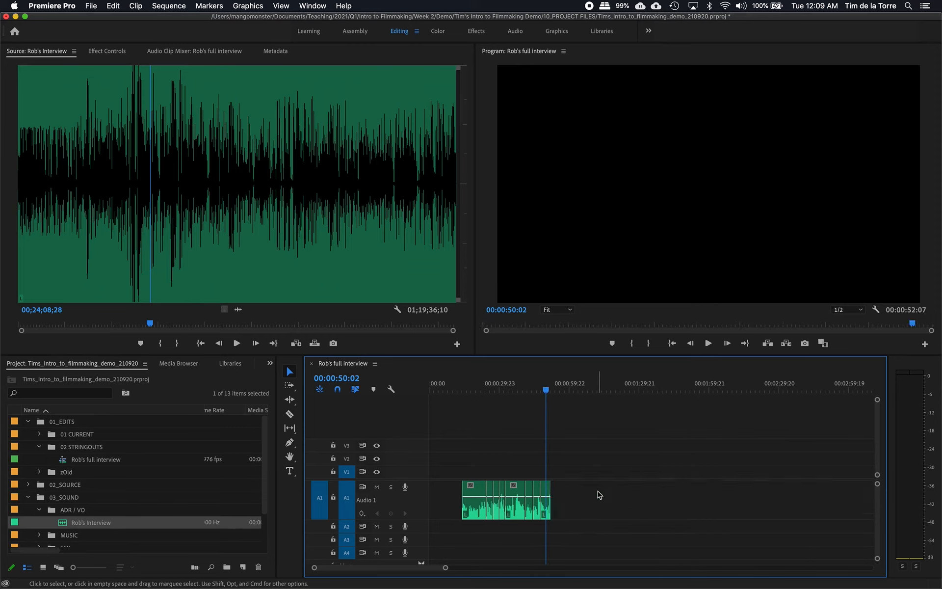
- Place the playhead at 00:00:26:13 and move the short clip there from audio track A1 to A2
{"action": "key", "text": "equal"}
{"action": "key", "text": "super+z"}
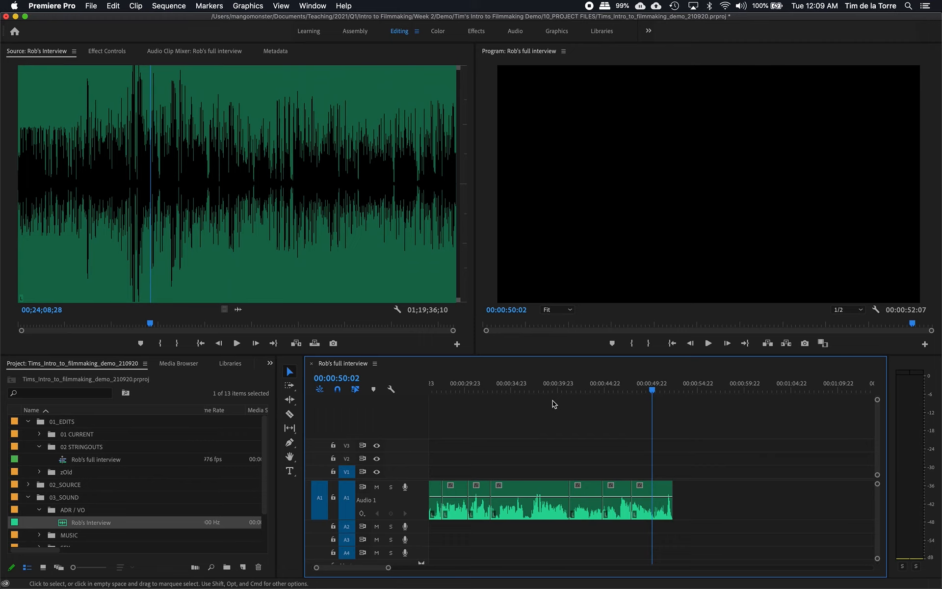
{"action": "key", "text": "super+shift+z"}
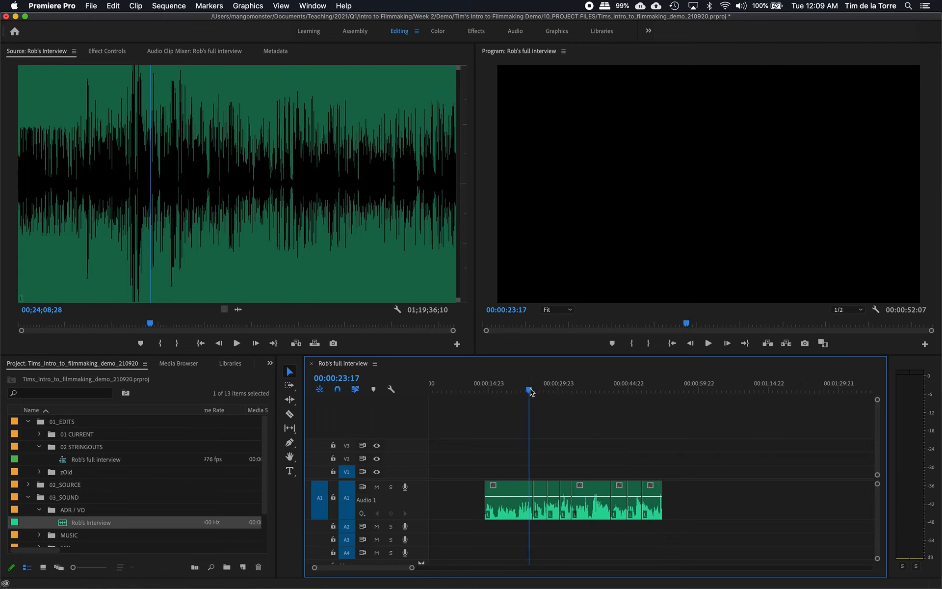
{"action": "key", "text": "equal"}
{"action": "key", "text": "minus"}
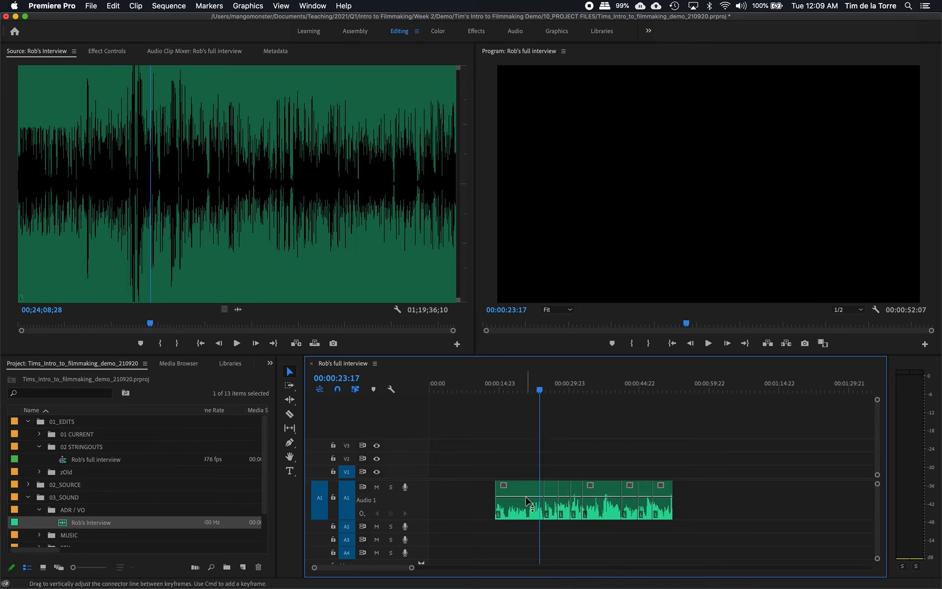
{"action": "left_click", "coordinate": [556, 387]}
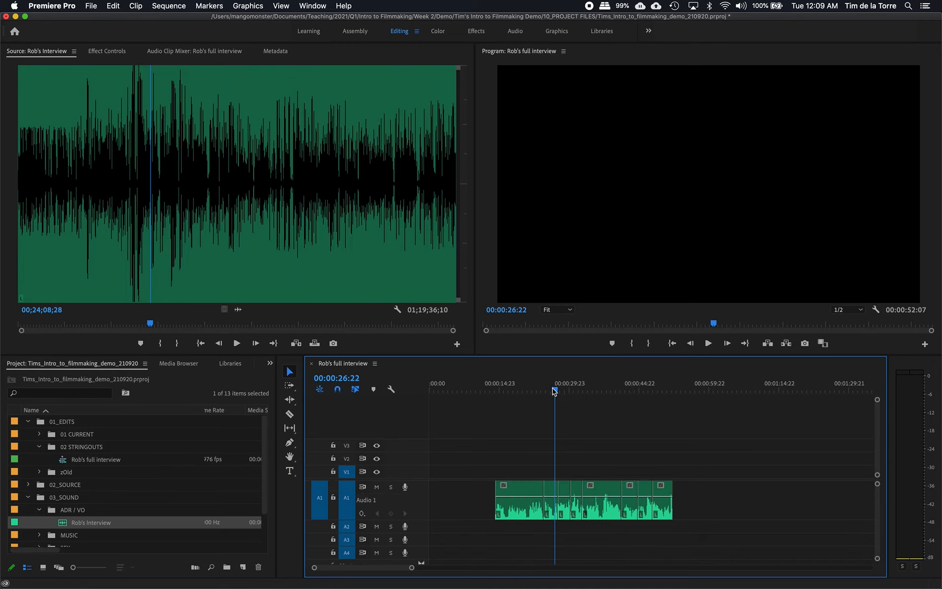
{"action": "mouse_move", "coordinate": [555, 390]}
{"action": "left_mouse_down"}
{"action": "mouse_move", "coordinate": [541, 391]}
{"action": "mouse_move", "coordinate": [553, 391]}
{"action": "left_mouse_up"}
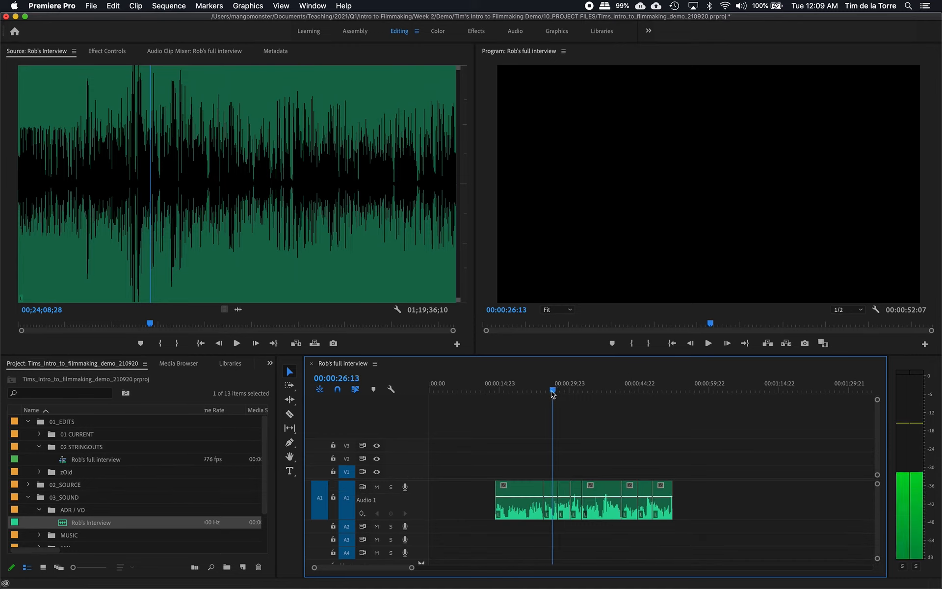
{"action": "left_click", "coordinate": [551, 513]}
{"action": "left_click_drag", "start_coordinate": [552, 520], "coordinate": [553, 528]}
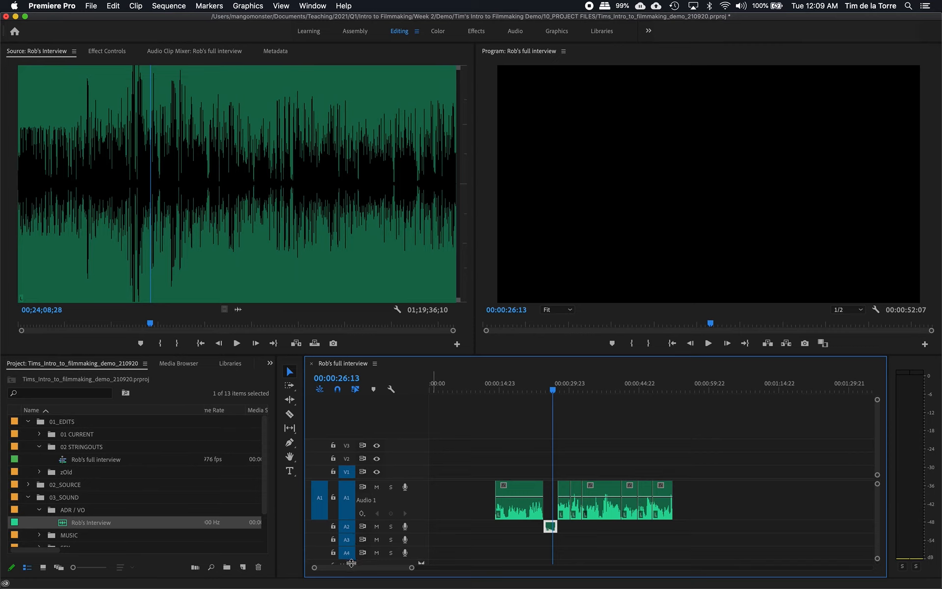
- Enlarge audio tracks A1 and A2 and raise the video/audio divider to give the audio tracks more room
{"action": "left_click", "coordinate": [347, 539]}
{"action": "left_click_drag", "start_coordinate": [350, 532], "coordinate": [357, 552]}
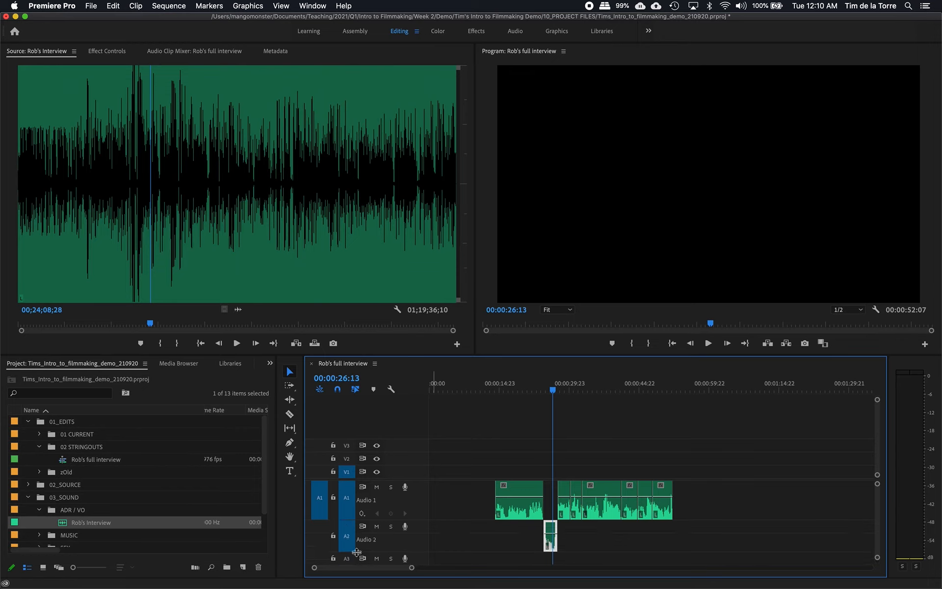
{"action": "key", "text": "shift+minus"}
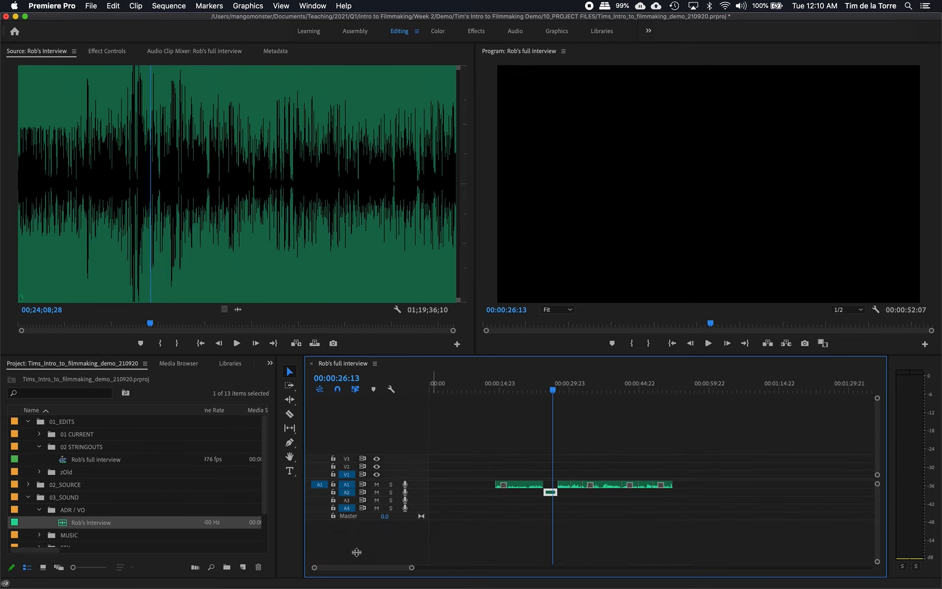
{"action": "key", "text": "shift+equal"}
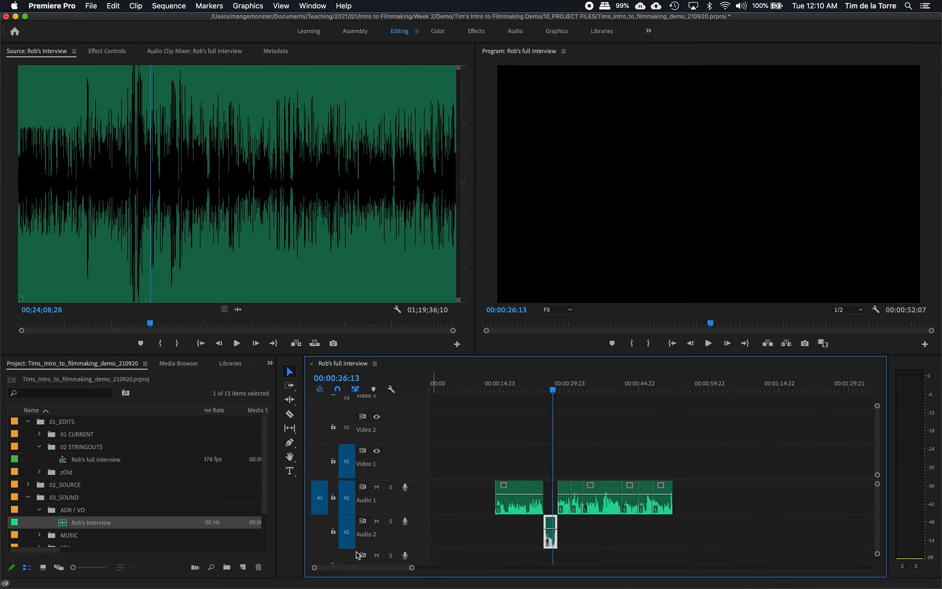
{"action": "left_click", "coordinate": [740, 524]}
{"action": "key", "text": "shift+minus"}
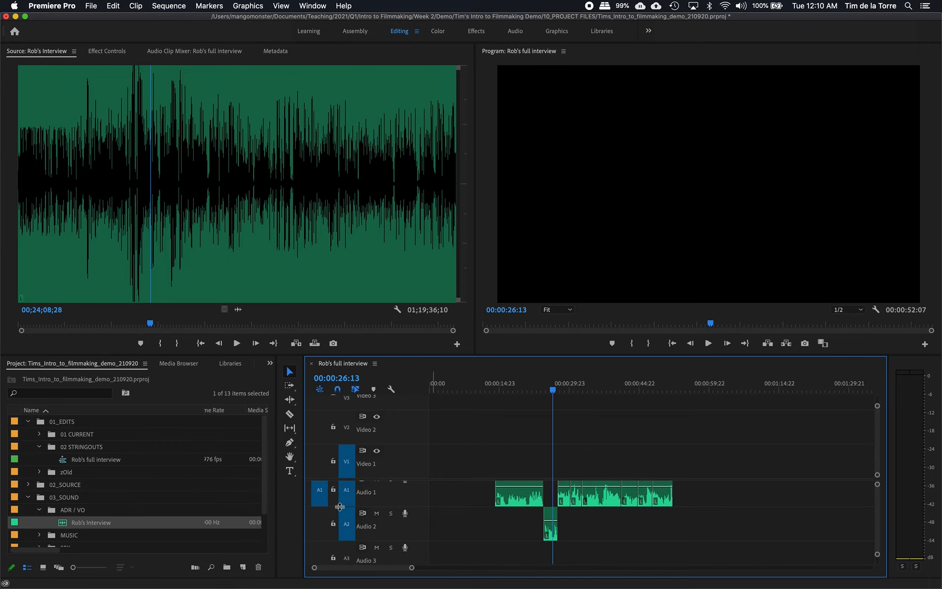
{"action": "left_click_drag", "start_coordinate": [341, 507], "coordinate": [346, 522]}
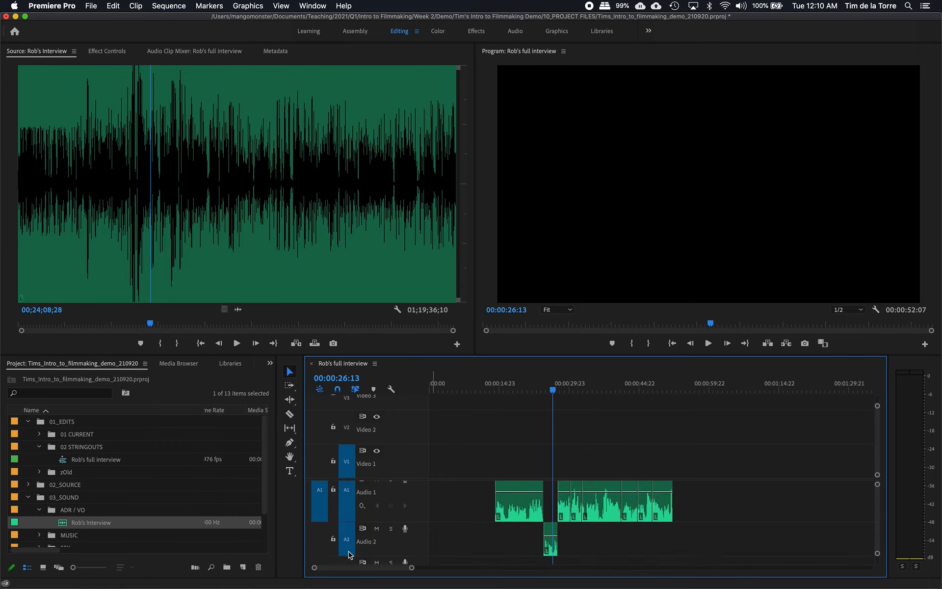
{"action": "key", "text": "shift+minus"}
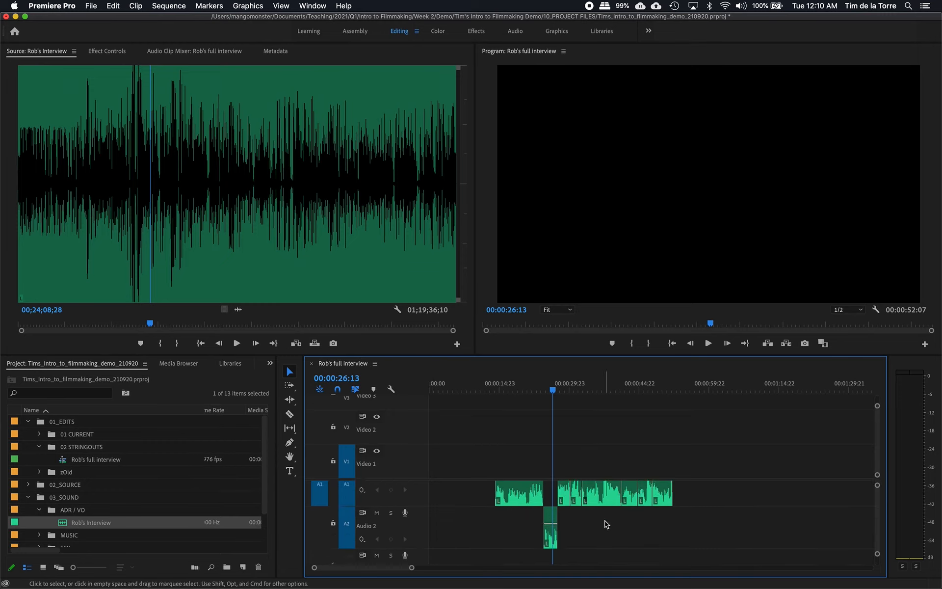
{"action": "key", "text": "shift+equal"}
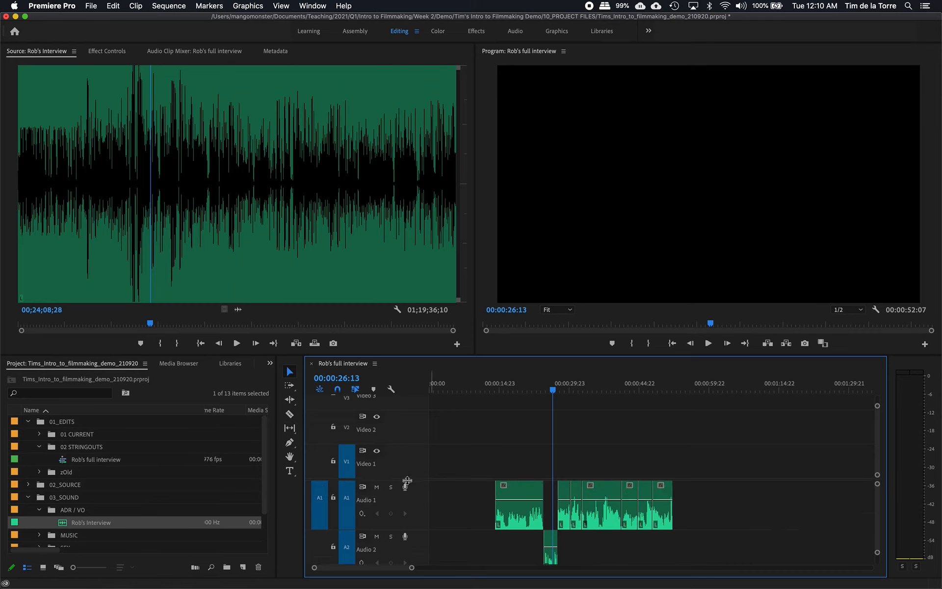
{"action": "left_click_drag", "start_coordinate": [407, 477], "coordinate": [413, 439]}
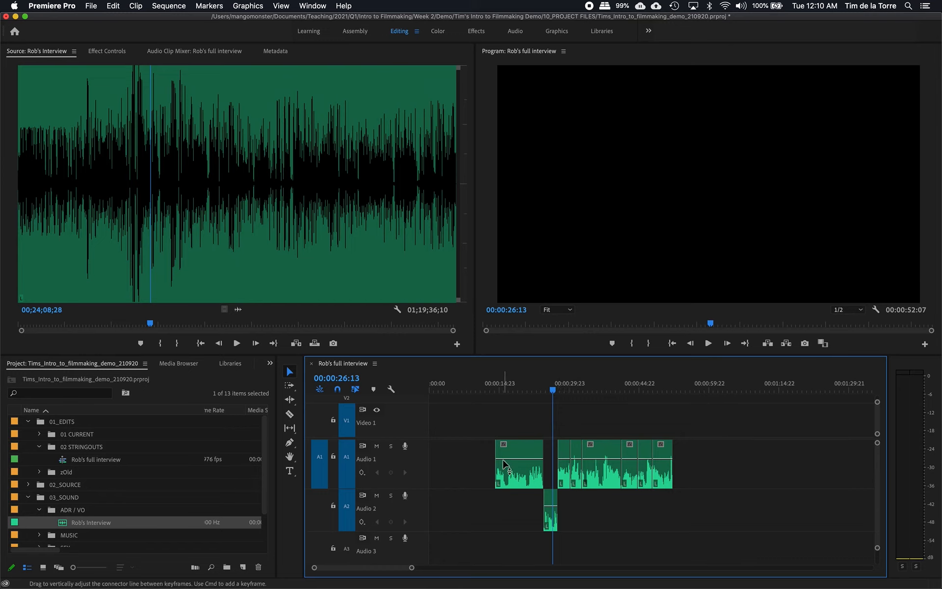
- Move the clips at 00:00:35:19 and 00:00:46:12 from audio track A1 down to A2
{"action": "left_click", "coordinate": [597, 388]}
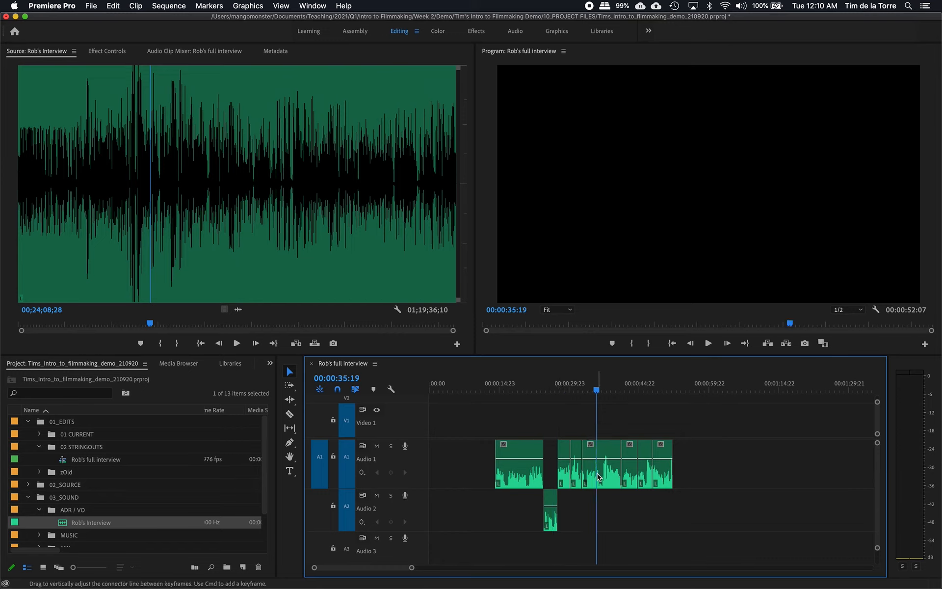
{"action": "left_click_drag", "start_coordinate": [603, 483], "coordinate": [601, 521]}
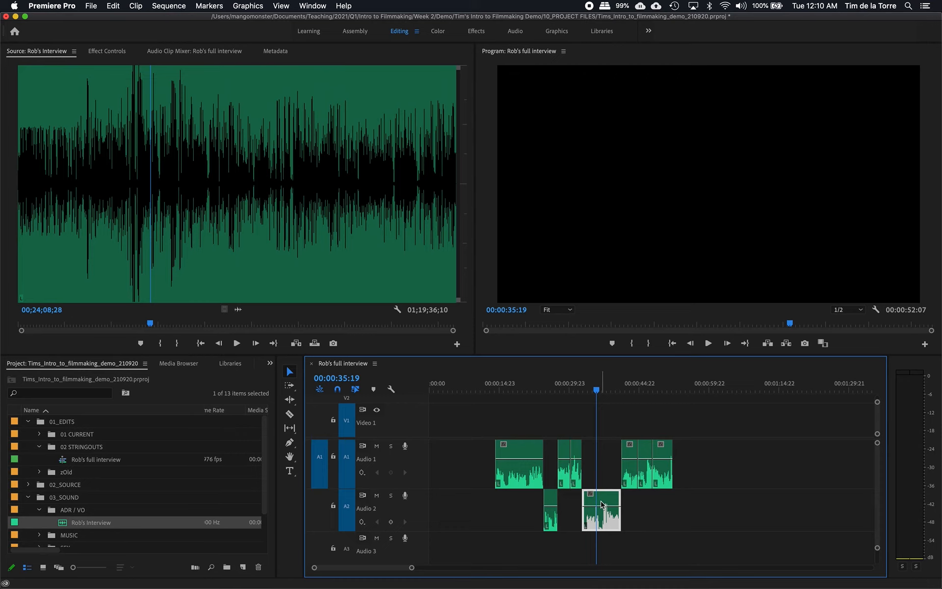
{"action": "left_click", "coordinate": [646, 388]}
{"action": "left_click_drag", "start_coordinate": [648, 482], "coordinate": [648, 507]}
{"action": "left_click", "coordinate": [681, 508]}
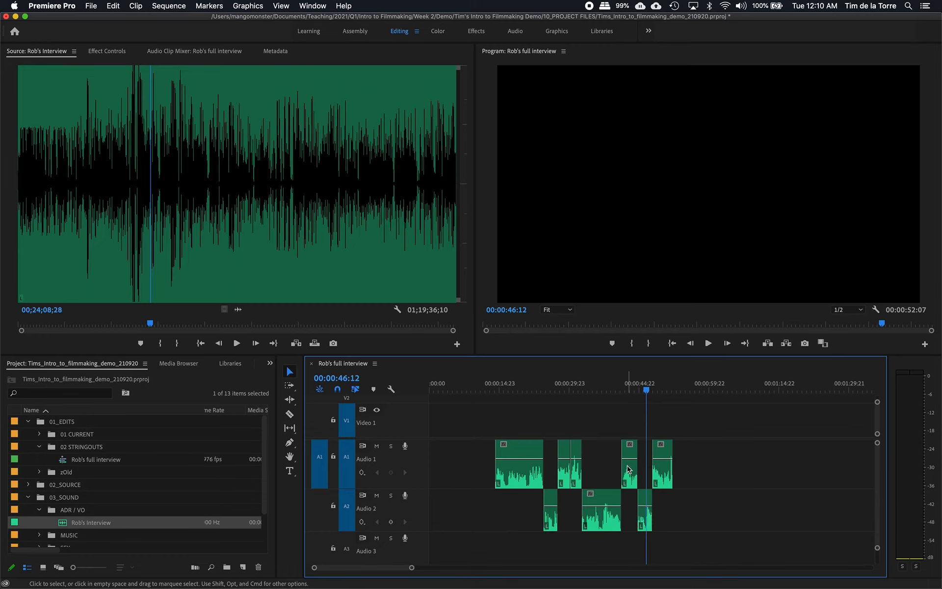
- Move the clip at 00:00:46:12 from audio track A2 down to A3 and leave it selected
{"action": "key", "text": "="}
{"action": "scroll", "coordinate": [625, 465], "scroll_direction": "up", "scroll_amount": 6}
{"action": "scroll", "coordinate": [624, 465], "scroll_direction": "down", "scroll_amount": 2}
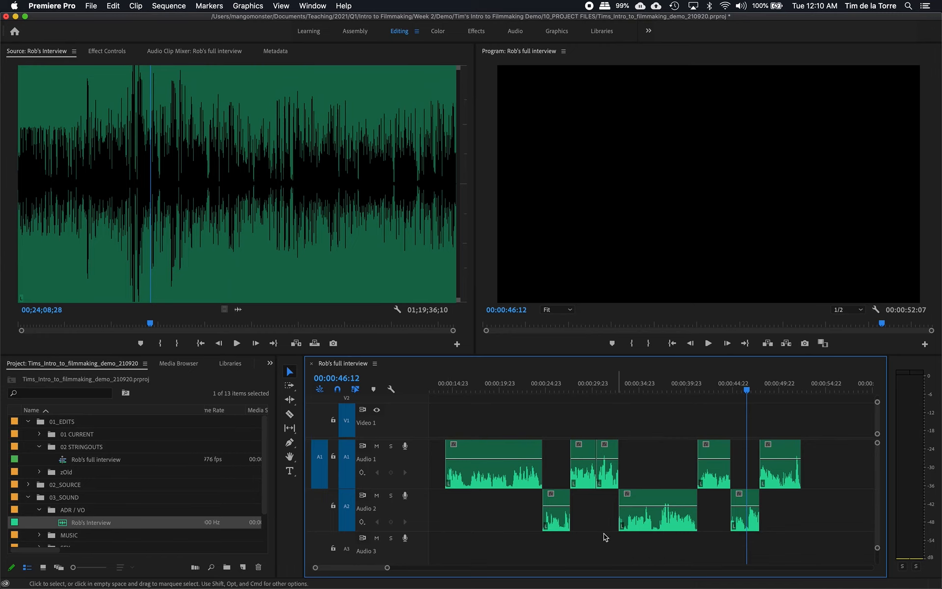
{"action": "left_click", "coordinate": [746, 522]}
{"action": "left_click_drag", "start_coordinate": [746, 544], "coordinate": [747, 547]}
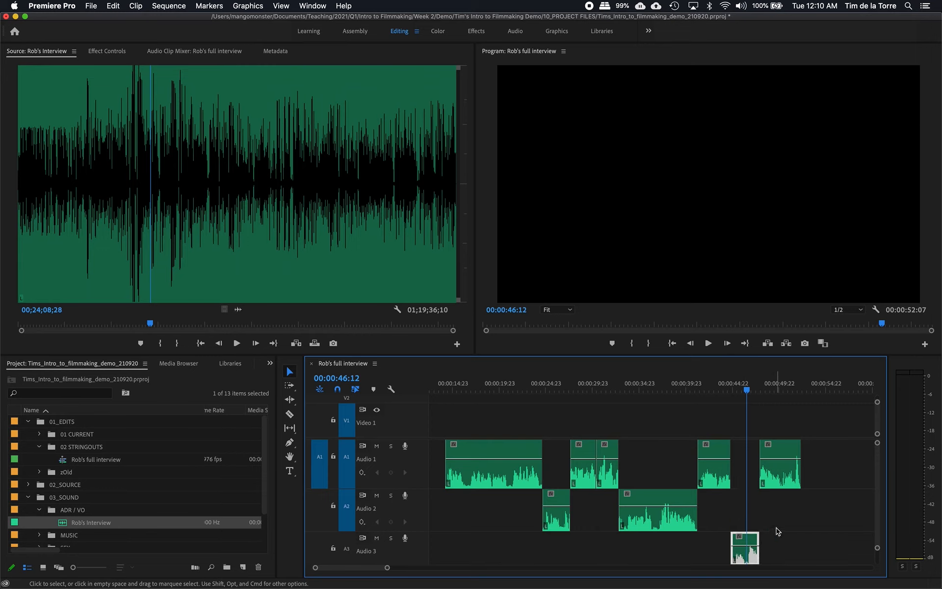
{"action": "left_click", "coordinate": [778, 531]}
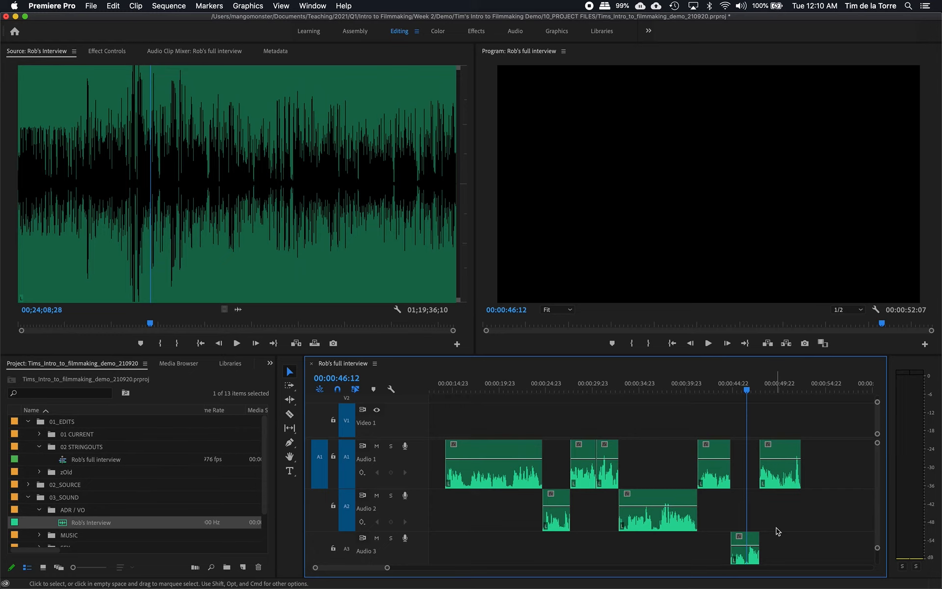
{"action": "left_click", "coordinate": [749, 542]}
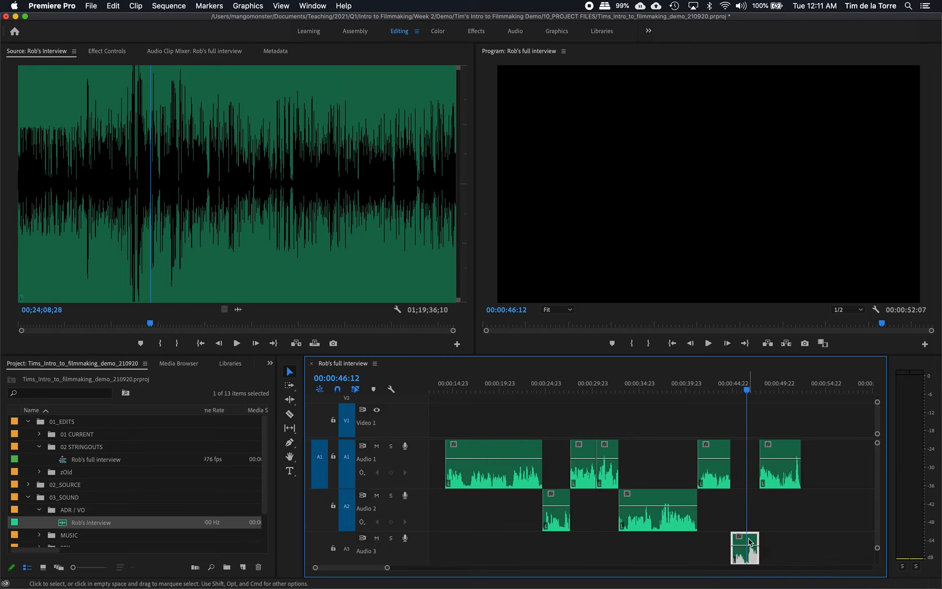
- Trim three clips on audio track A1: the ends of the first and third clips and the start of the fourth
{"action": "left_click", "coordinate": [744, 512]}
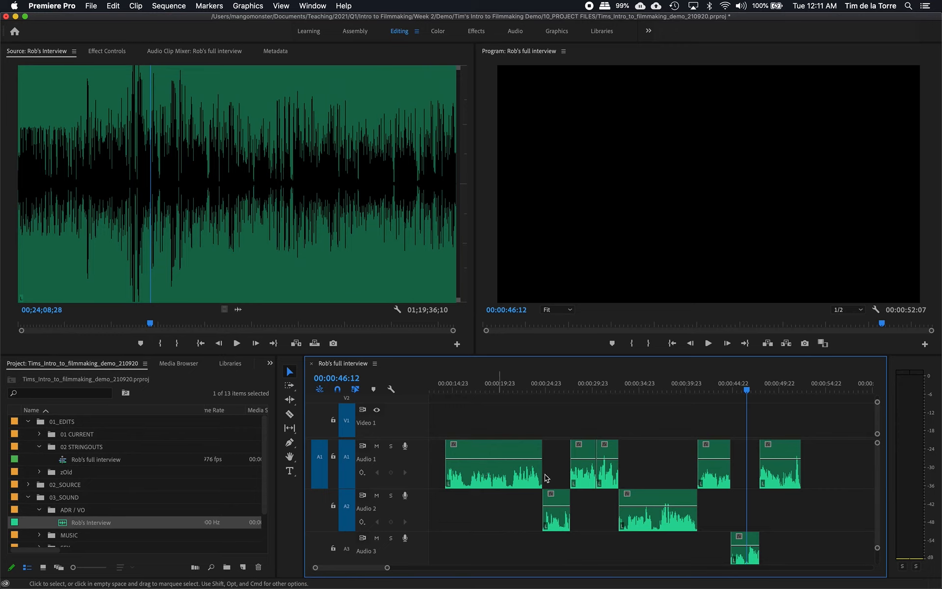
{"action": "left_click_drag", "start_coordinate": [692, 472], "coordinate": [696, 472]}
{"action": "left_click_drag", "start_coordinate": [619, 469], "coordinate": [613, 468]}
{"action": "left_click_drag", "start_coordinate": [542, 465], "coordinate": [536, 465]}
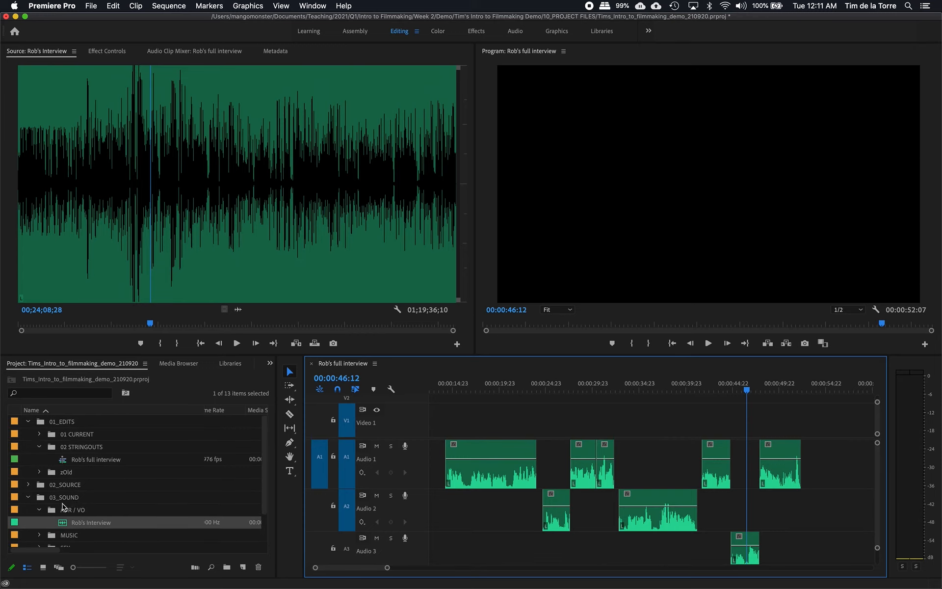
- Duplicate the Rob's full interview sequence in the 02 STRINGOUTS bin
{"action": "left_click", "coordinate": [69, 461]}
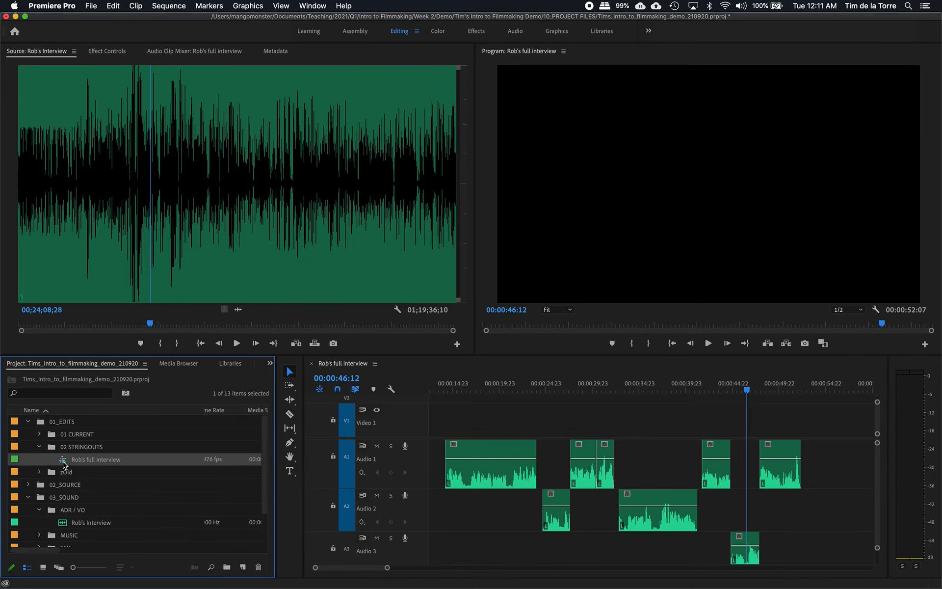
{"action": "right_click", "coordinate": [64, 464]}
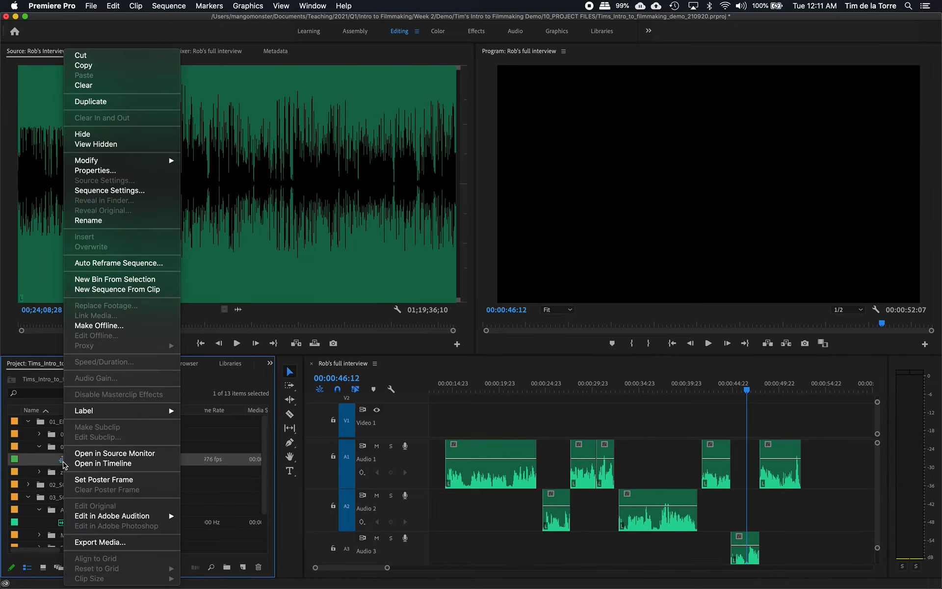
{"action": "left_click", "coordinate": [101, 99]}
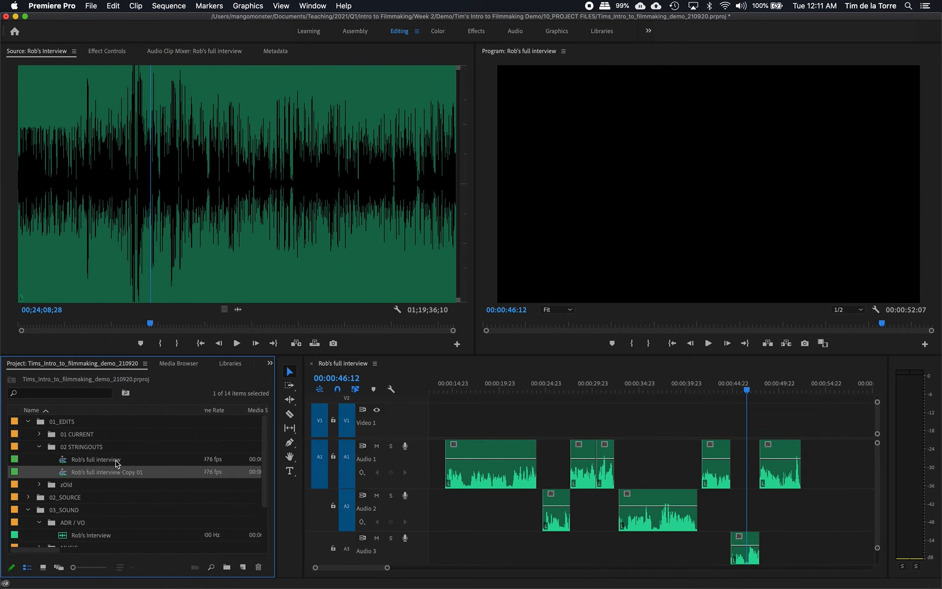
- Rename the duplicated sequence Rob's full interview 02 and open it as the only sequence in the timeline
{"action": "left_click", "coordinate": [124, 470]}
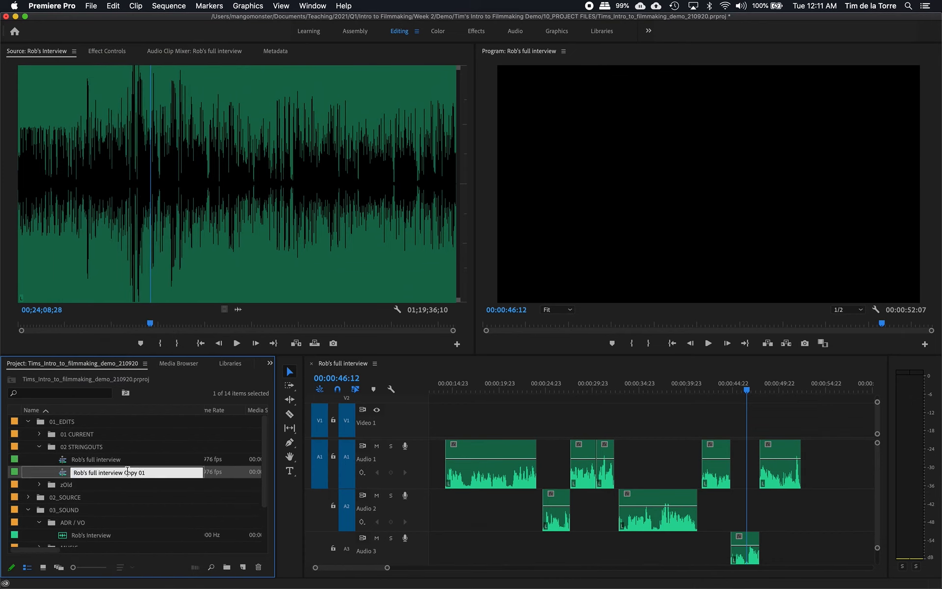
{"action": "left_click_drag", "start_coordinate": [125, 471], "coordinate": [171, 471]}
{"action": "type", "text": "03"}
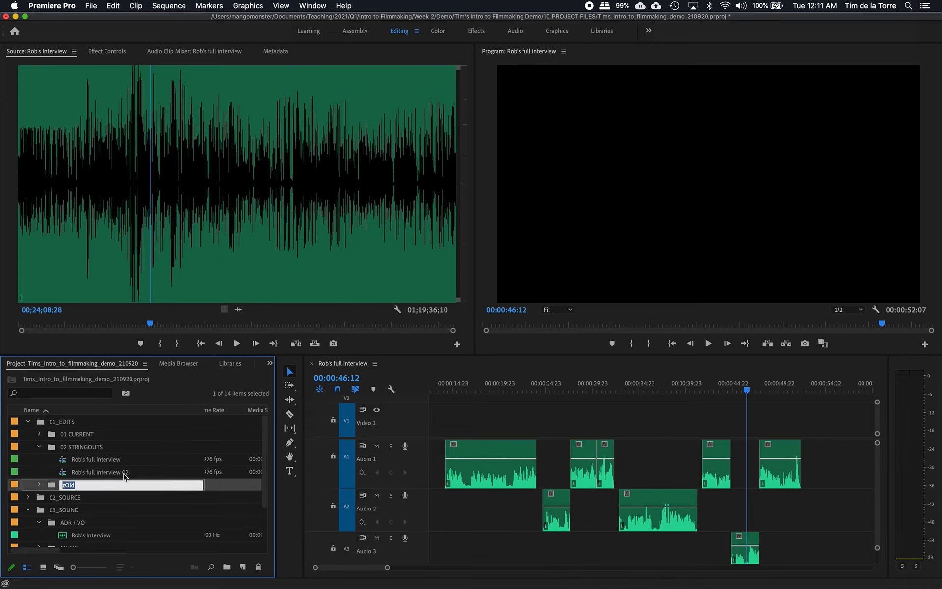
{"action": "key", "text": "Return"}
{"action": "double_click", "coordinate": [108, 474]}
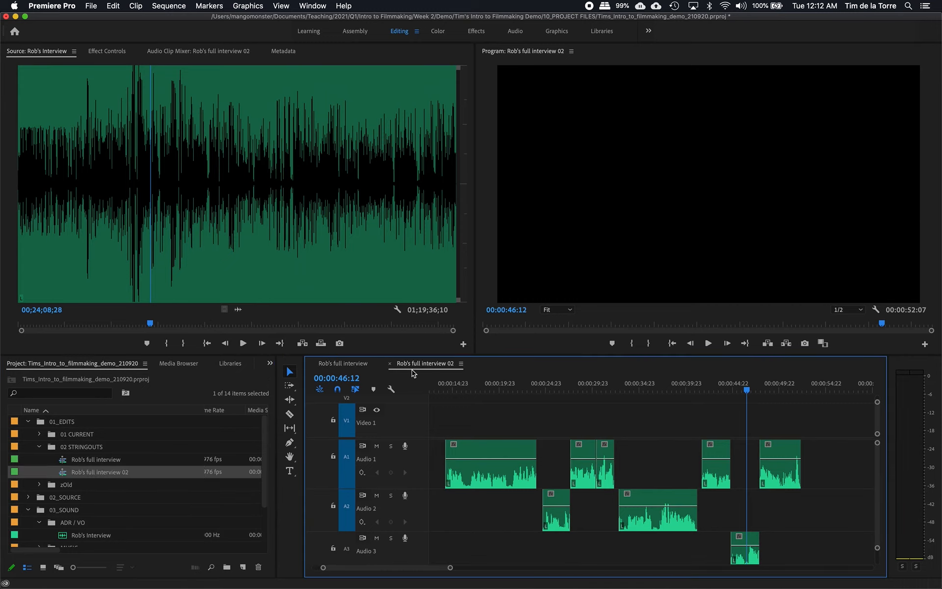
{"action": "left_click", "coordinate": [311, 363]}
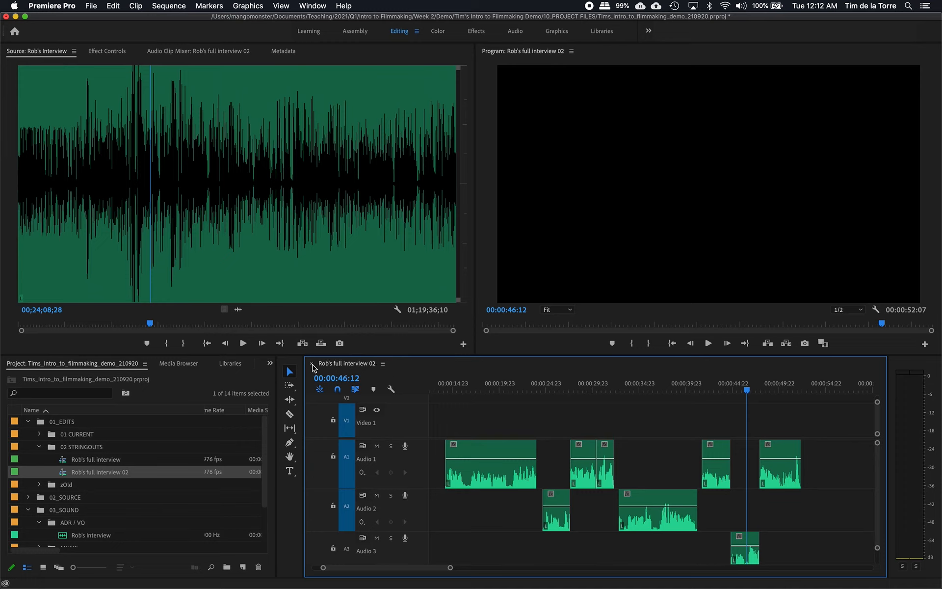
- Try to move the original Rob's full interview sequence into the zOld bin
{"action": "left_click", "coordinate": [84, 461]}
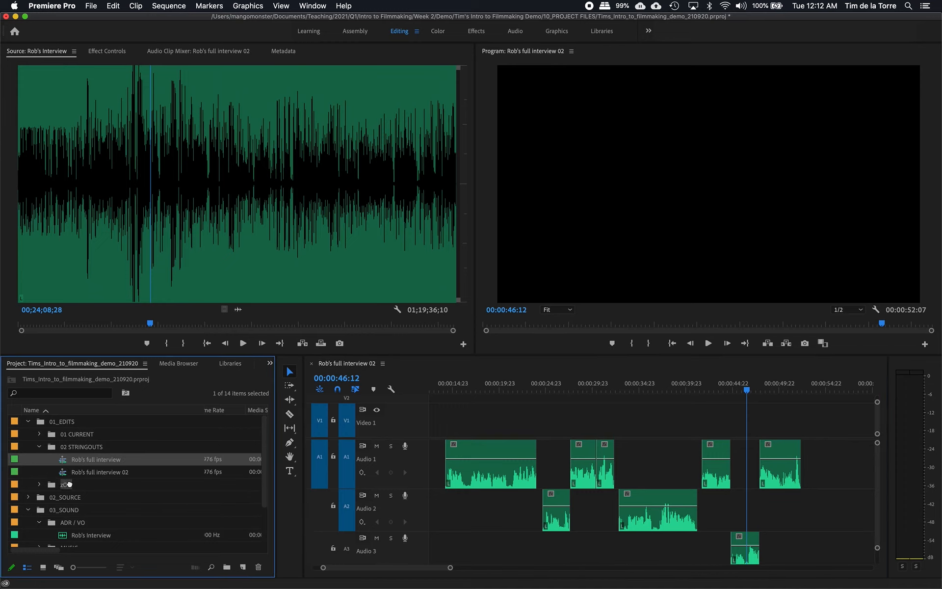
{"action": "key", "text": "Delete"}
{"action": "key", "text": "super+z"}
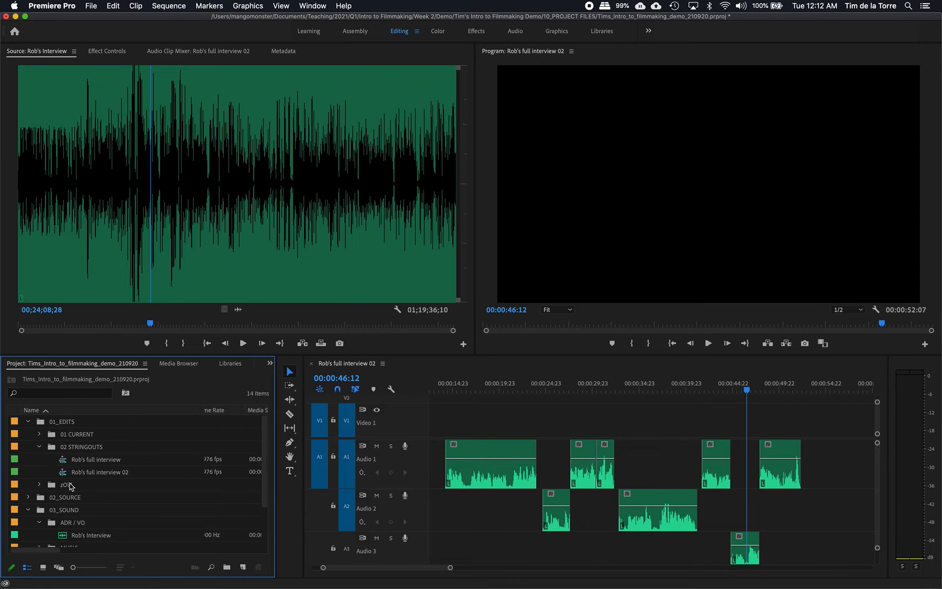
{"action": "left_click", "coordinate": [93, 461]}
{"action": "left_click", "coordinate": [97, 472]}
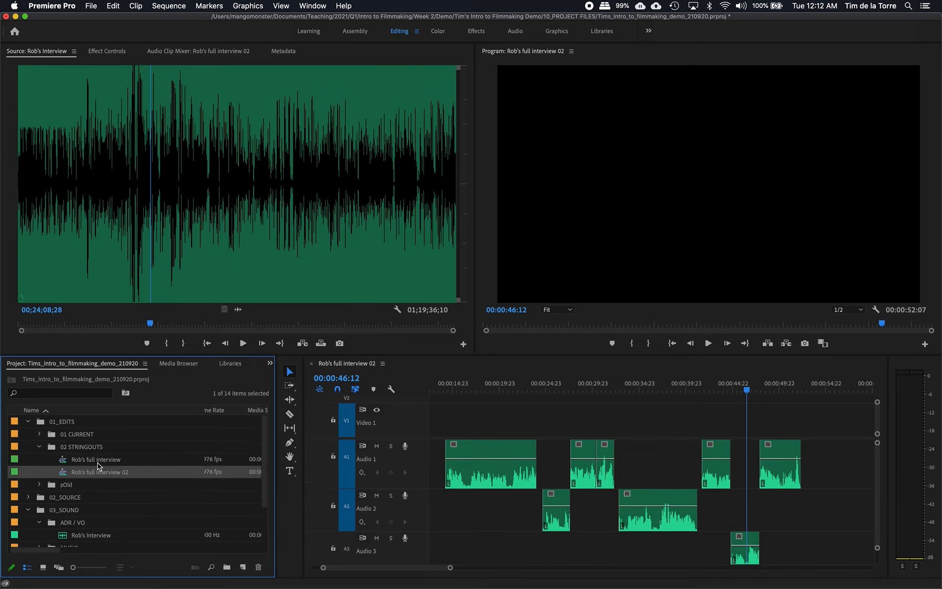
{"action": "left_click", "coordinate": [98, 461]}
{"action": "left_click", "coordinate": [101, 471]}
{"action": "left_click", "coordinate": [102, 462]}
{"action": "left_click", "coordinate": [105, 470]}
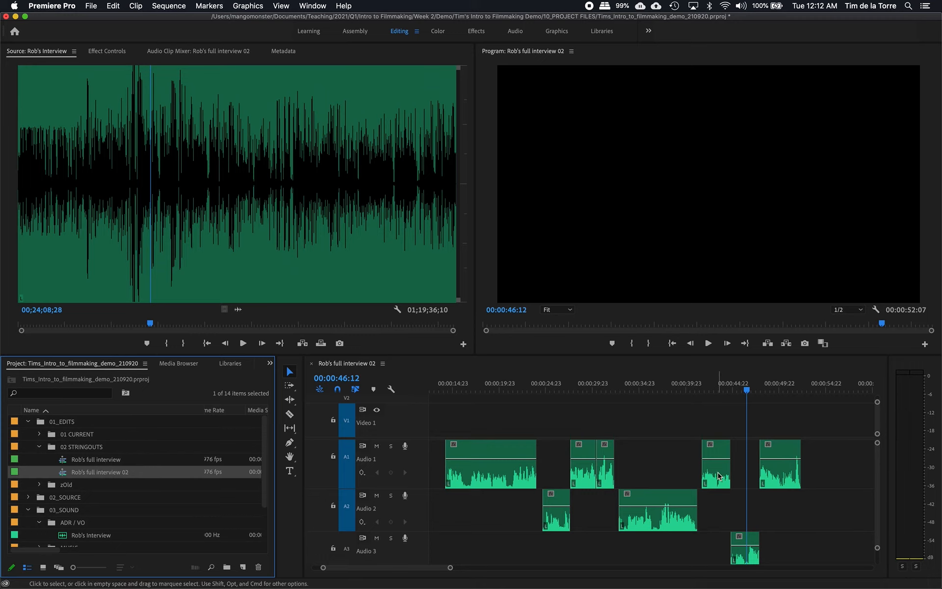
- Select all the clips on audio track A1 with a marquee around them
{"action": "left_click_drag", "start_coordinate": [828, 460], "coordinate": [469, 474]}
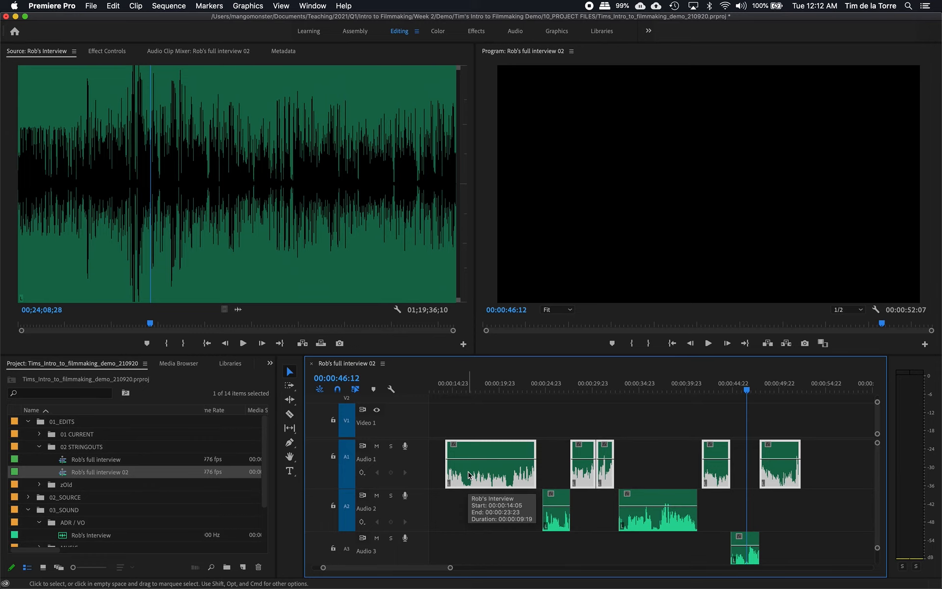
{"action": "left_click", "coordinate": [823, 459]}
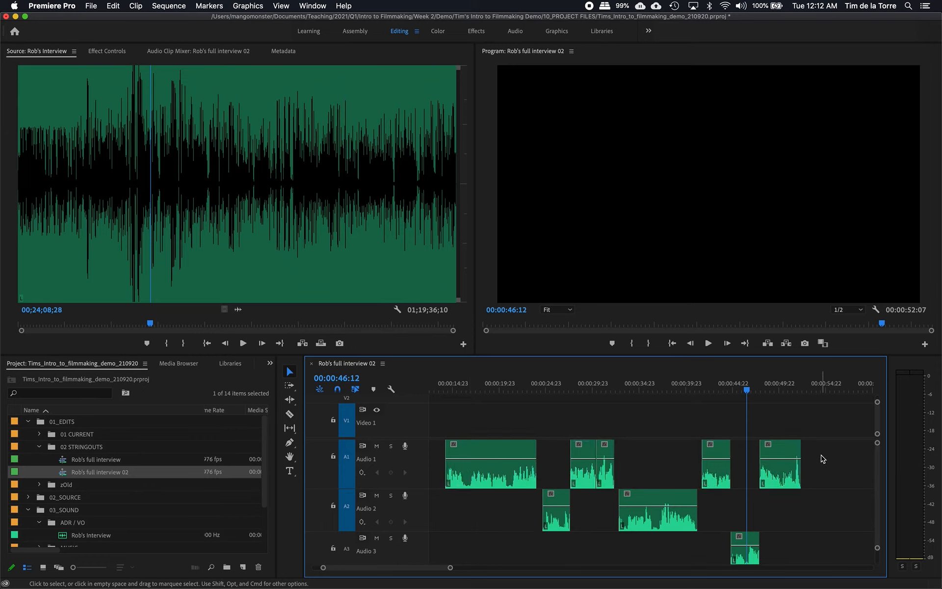
{"action": "left_click_drag", "start_coordinate": [816, 456], "coordinate": [425, 449]}
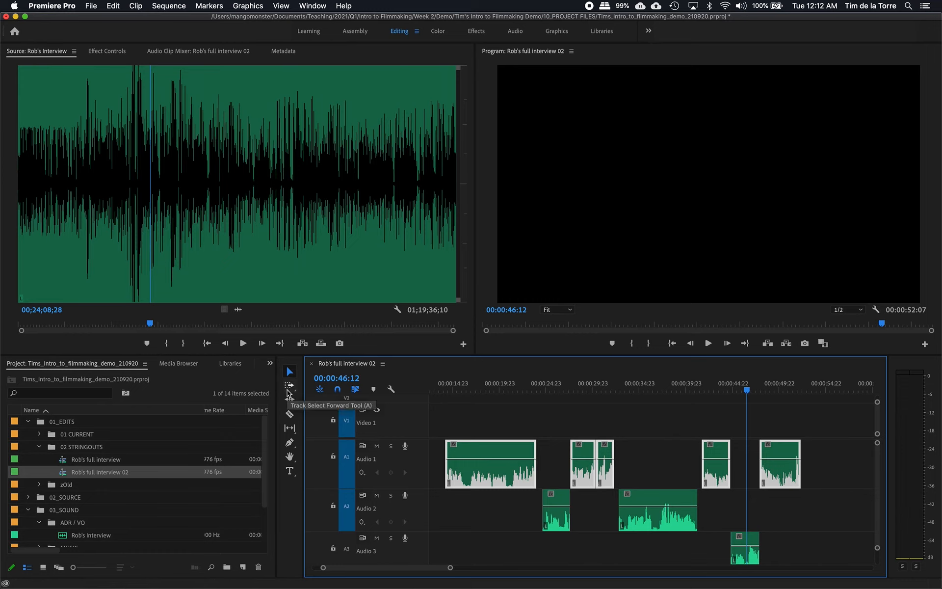
- Try the Track Select Forward tool on all tracks together and on audio tracks A2 and A1 individually
{"action": "left_click", "coordinate": [289, 386]}
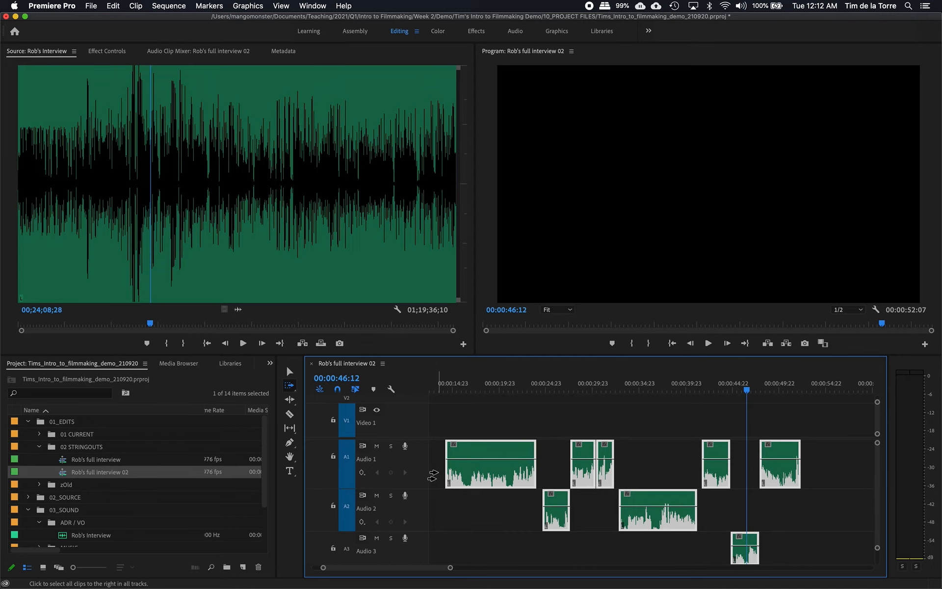
{"action": "key", "text": "shift"}
{"action": "key", "text": "shift"}
{"action": "key", "text": "shift"}
{"action": "key", "text": "shift"}
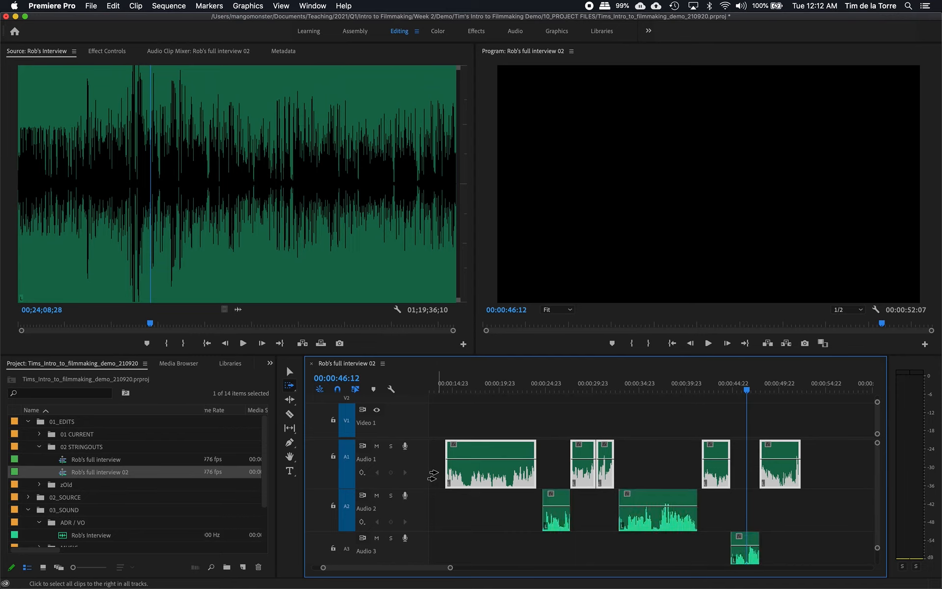
{"action": "left_click", "coordinate": [498, 515], "text": "shift"}
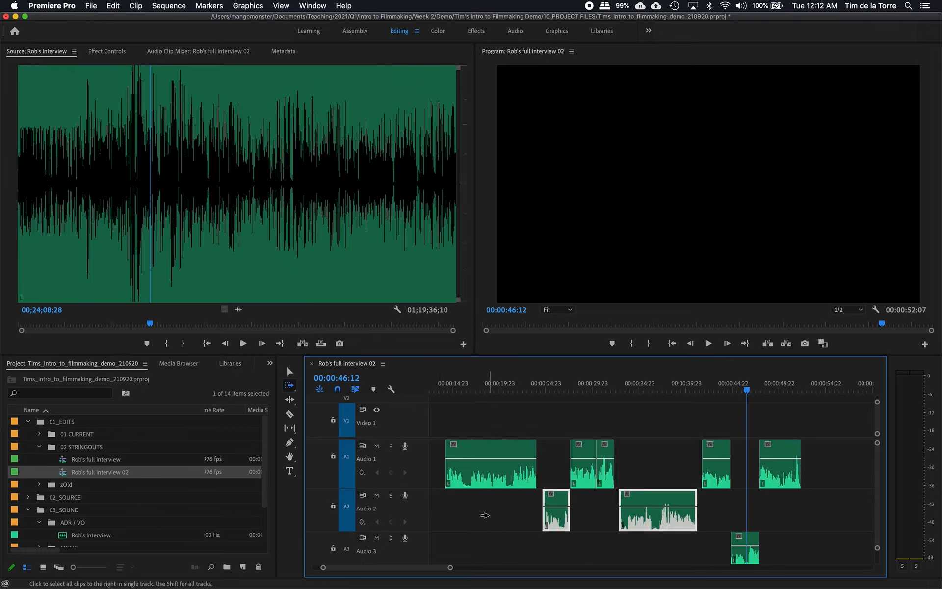
{"action": "left_click", "coordinate": [435, 469]}
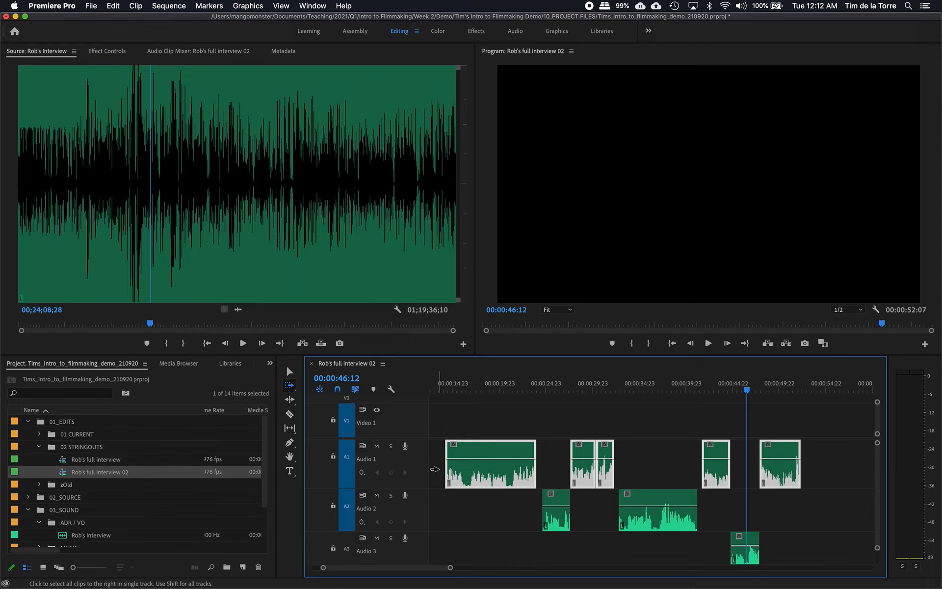
{"action": "left_click", "coordinate": [433, 471], "text": "shift"}
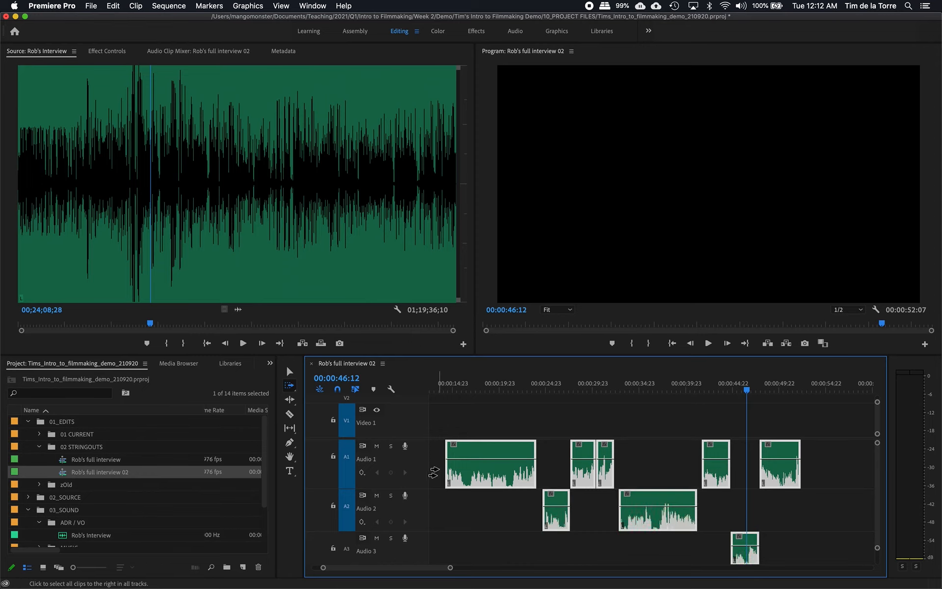
{"action": "left_click", "coordinate": [434, 469]}
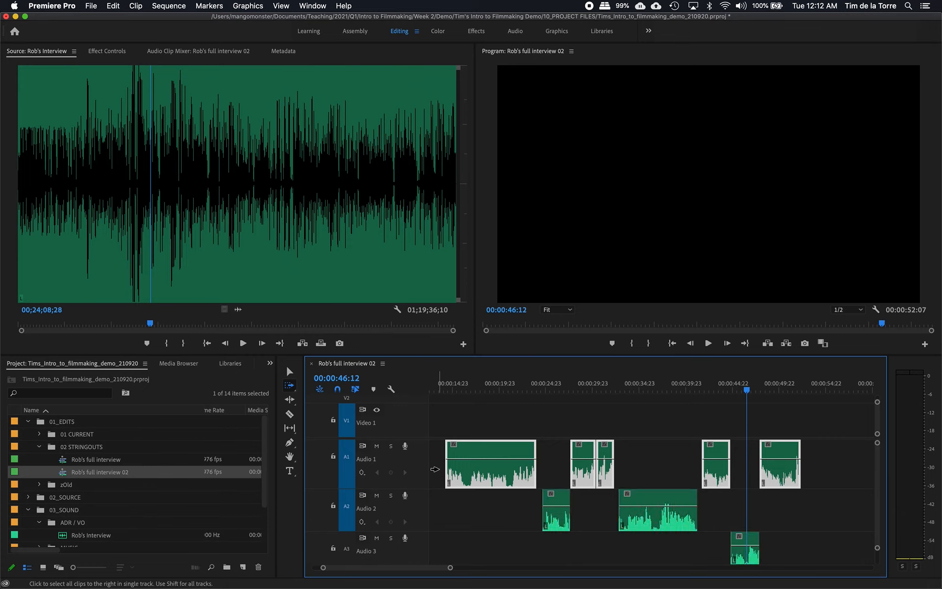
{"action": "key", "text": "shift"}
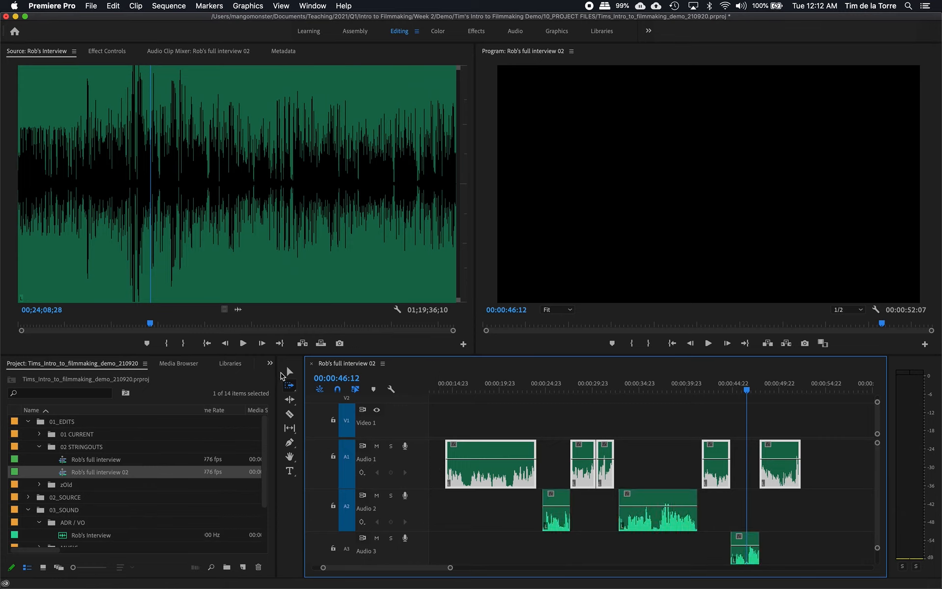
- Delete all the clips on audio track A1 with the Selection tool, keeping the clips on A2 and A3
{"action": "left_click", "coordinate": [289, 371]}
{"action": "left_click_drag", "start_coordinate": [433, 483], "coordinate": [810, 464]}
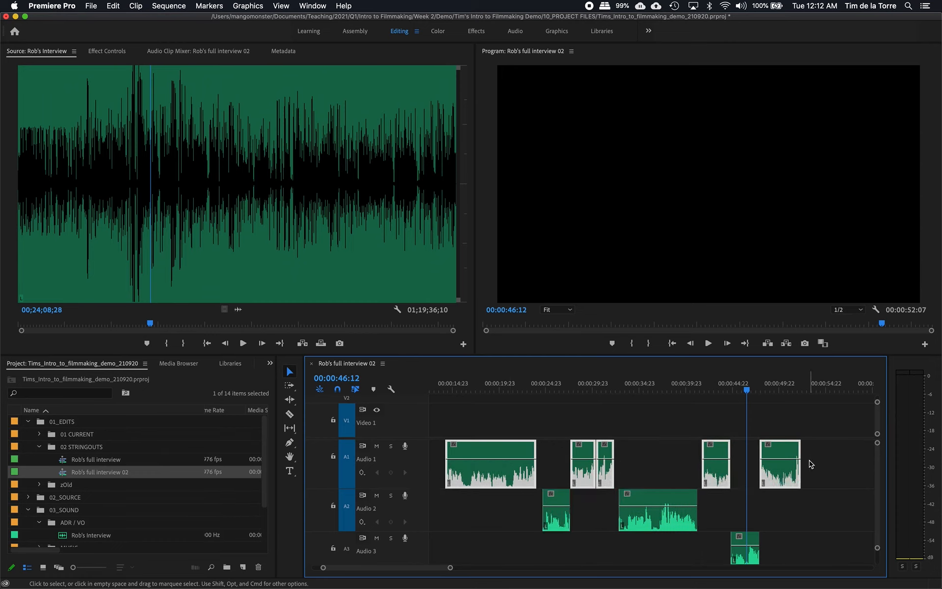
{"action": "key", "text": "Delete"}
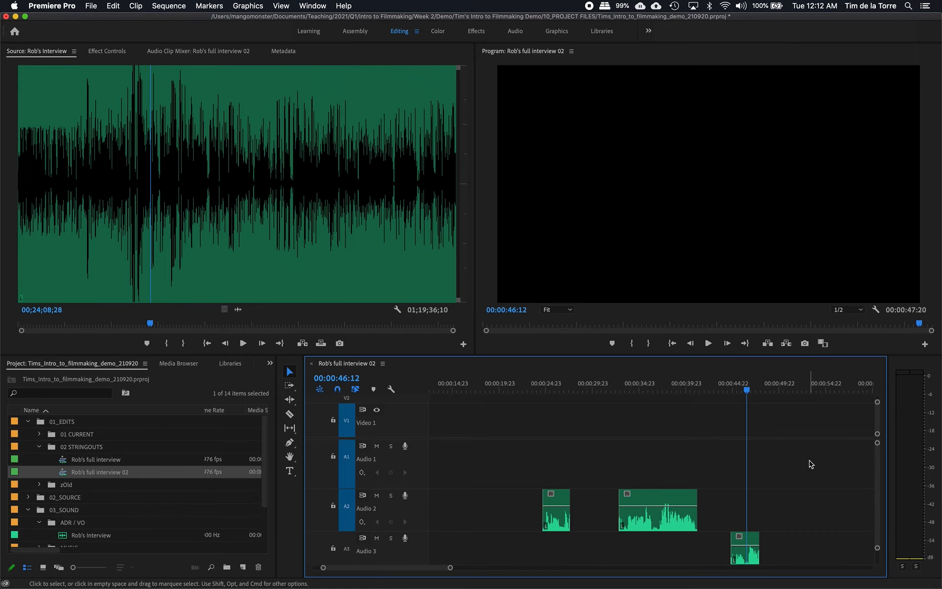
- Minimize all timeline tracks and open the Tim's Demo_220920 sequence from the 01 CURRENT bin
{"action": "key", "text": "minus"}
{"action": "key", "text": "shift+minus"}
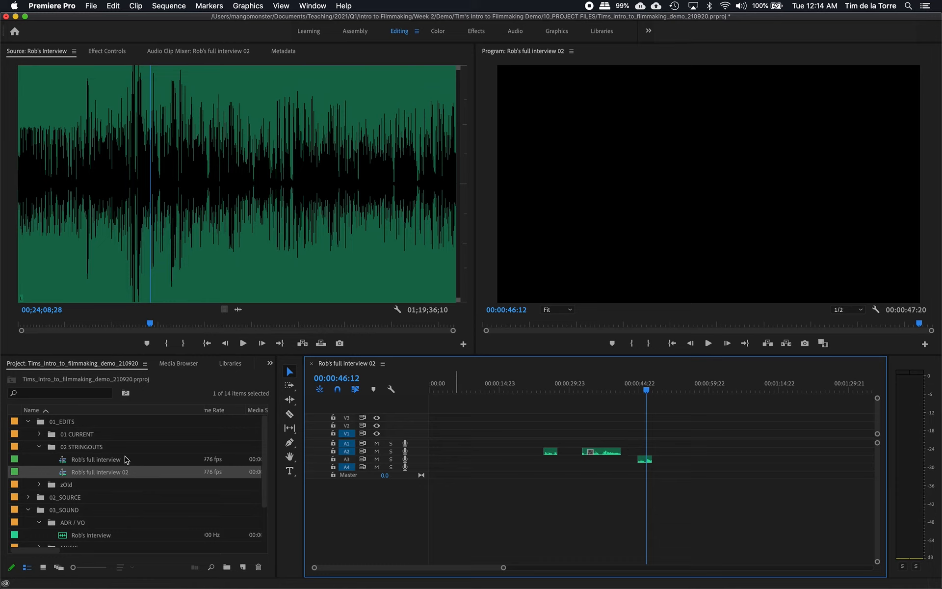
{"action": "left_click_drag", "start_coordinate": [690, 436], "coordinate": [510, 471]}
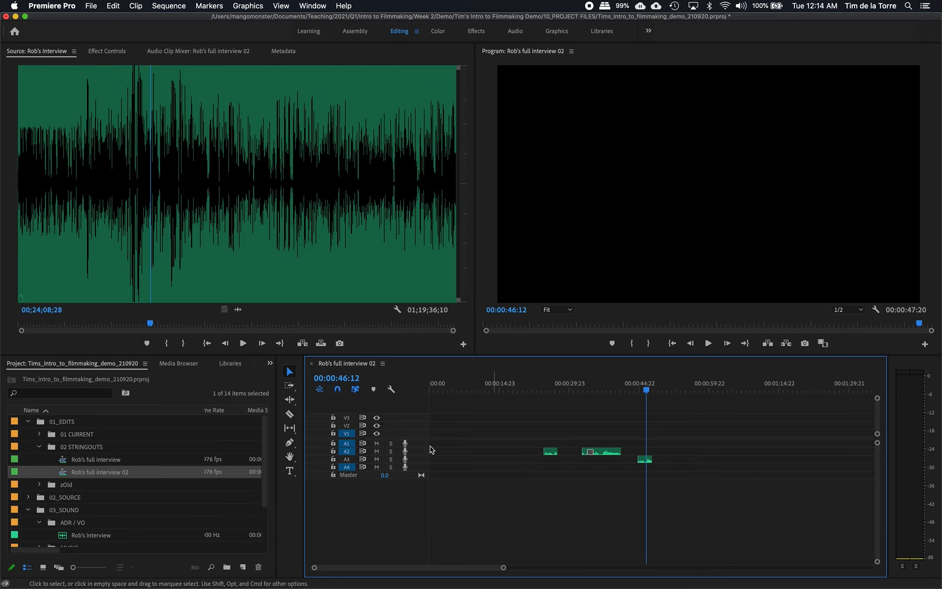
{"action": "left_click", "coordinate": [40, 434]}
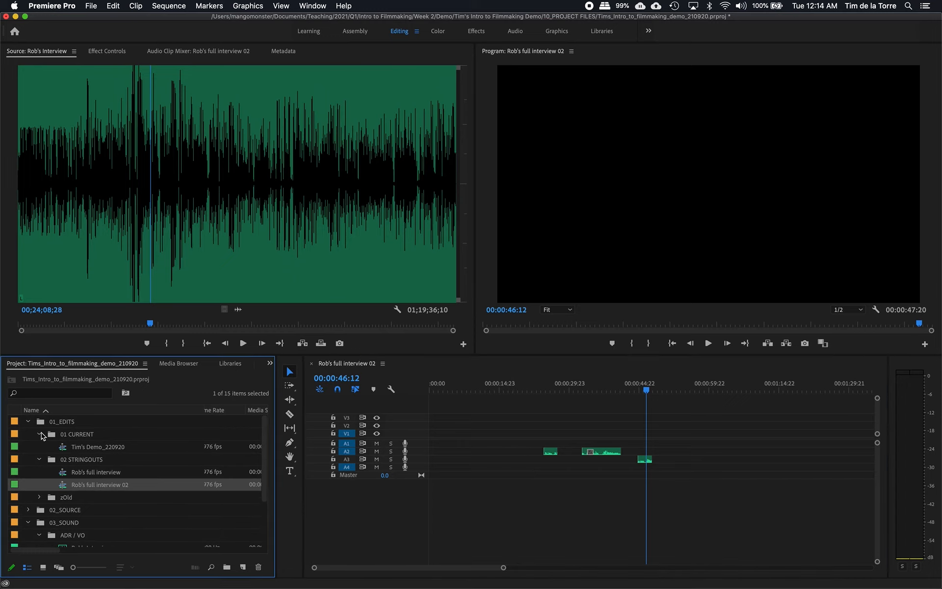
{"action": "double_click", "coordinate": [65, 448]}
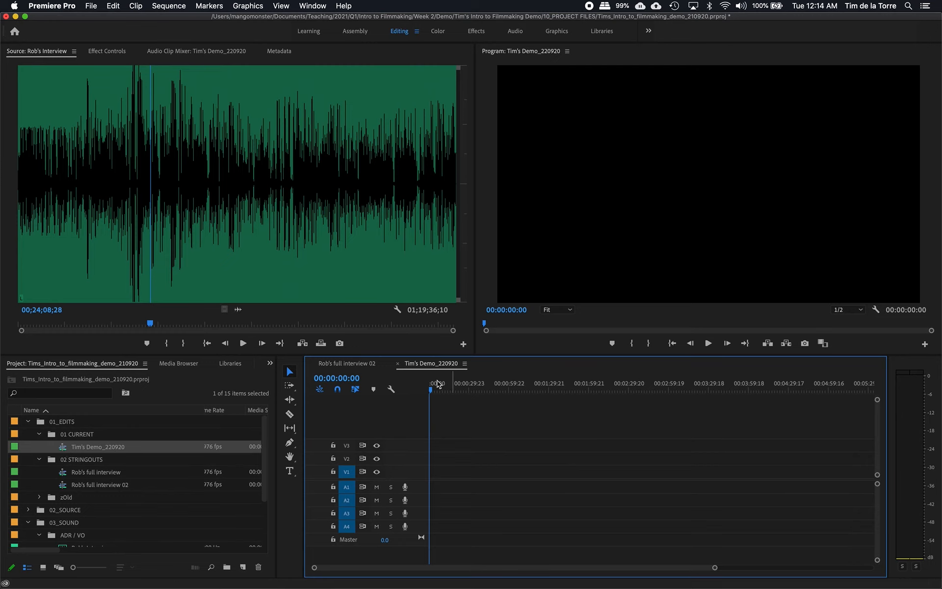
- Copy the three remaining audio clips from the Rob's full interview 02 sequence
{"action": "left_click", "coordinate": [357, 367]}
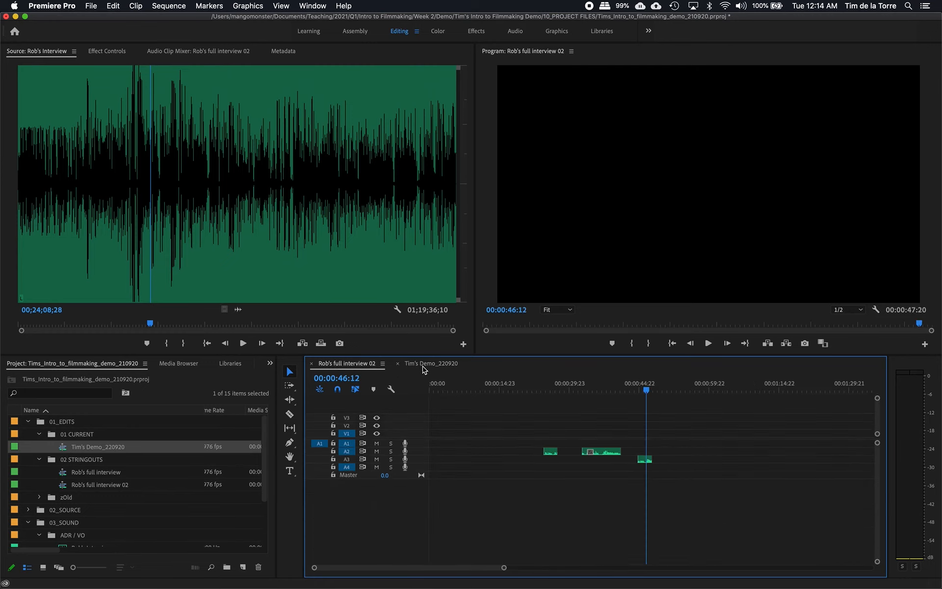
{"action": "left_click", "coordinate": [422, 368]}
{"action": "left_click", "coordinate": [363, 365]}
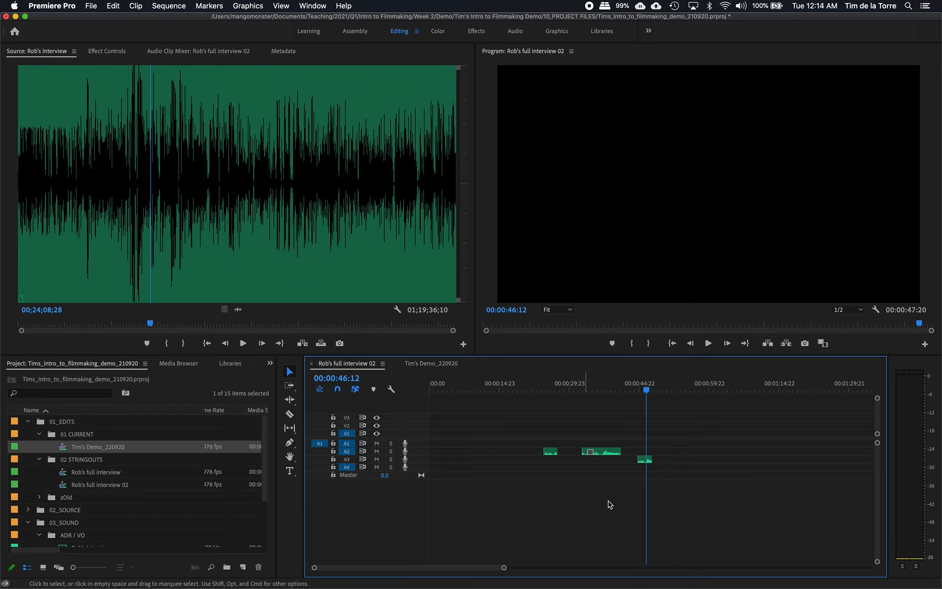
{"action": "left_click_drag", "start_coordinate": [672, 501], "coordinate": [525, 436]}
{"action": "right_click", "coordinate": [550, 454]}
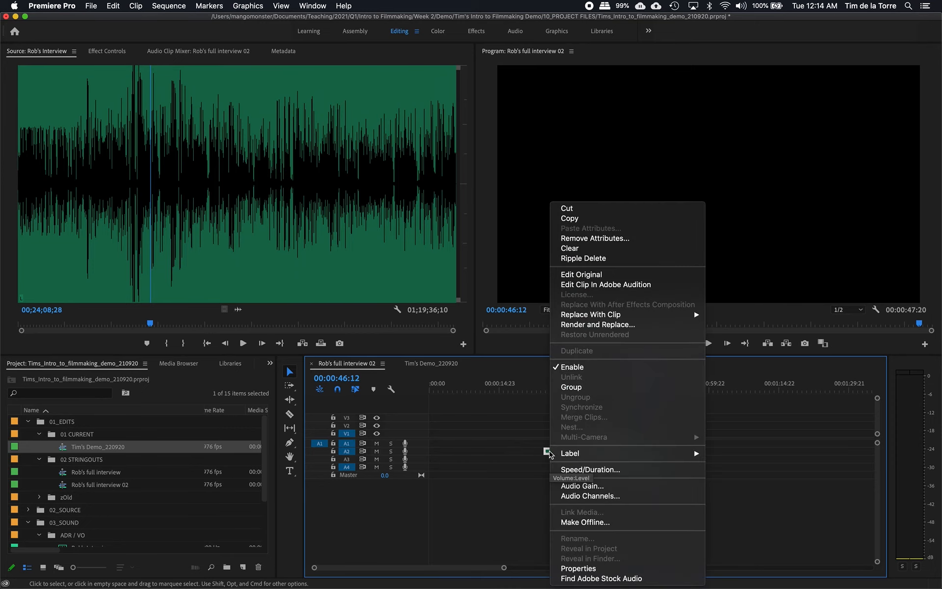
{"action": "left_click", "coordinate": [595, 218]}
- Paste the copied audio clips into the Tim's Demo_220920 sequence at 00:00:00:00
{"action": "left_click", "coordinate": [417, 365]}
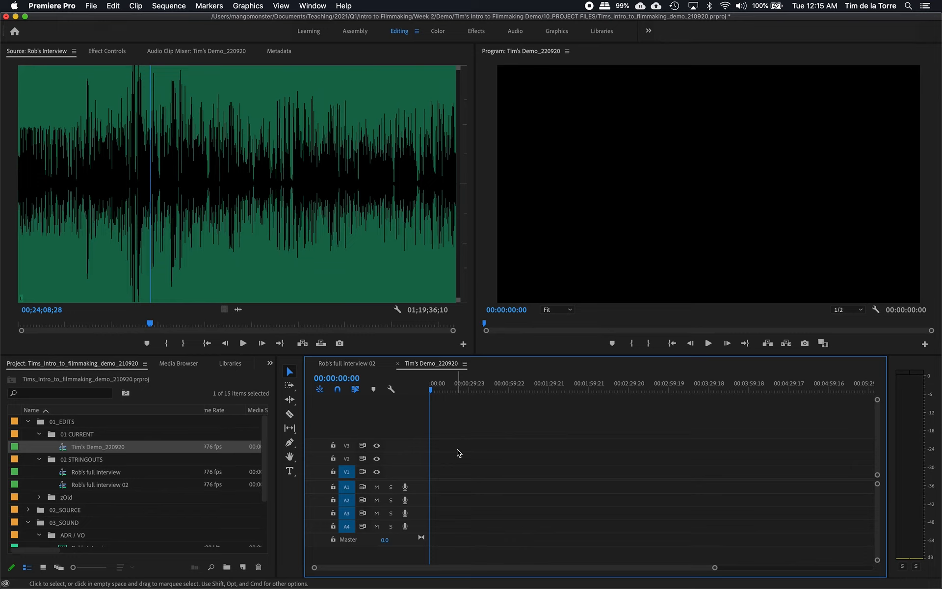
{"action": "mouse_move", "coordinate": [447, 387]}
{"action": "left_mouse_down"}
{"action": "mouse_move", "coordinate": [458, 388]}
{"action": "mouse_move", "coordinate": [437, 388]}
{"action": "left_mouse_up"}
{"action": "left_click_drag", "start_coordinate": [439, 390], "coordinate": [431, 390]}
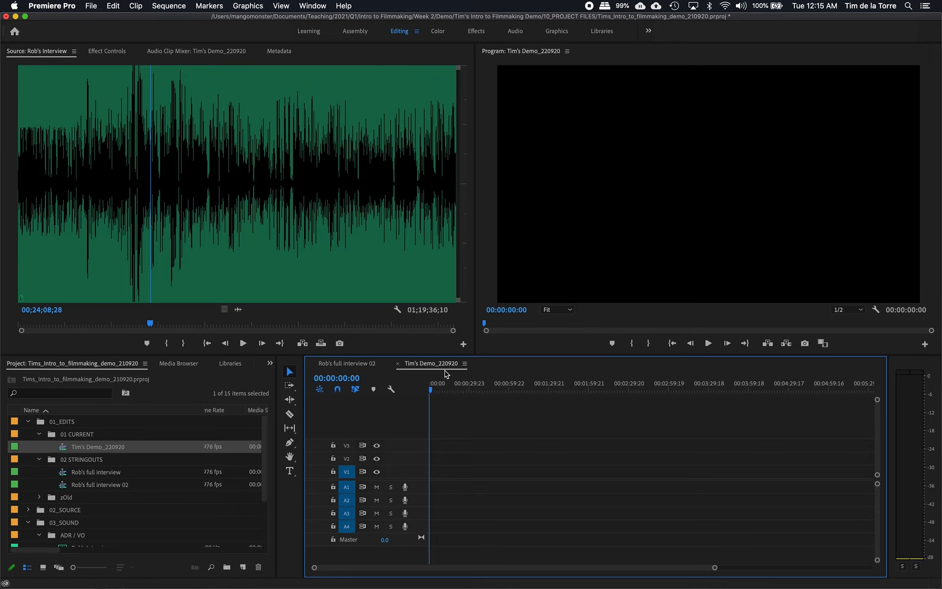
{"action": "left_click", "coordinate": [120, 5]}
{"action": "left_click", "coordinate": [122, 4]}
{"action": "key", "text": "super+v"}
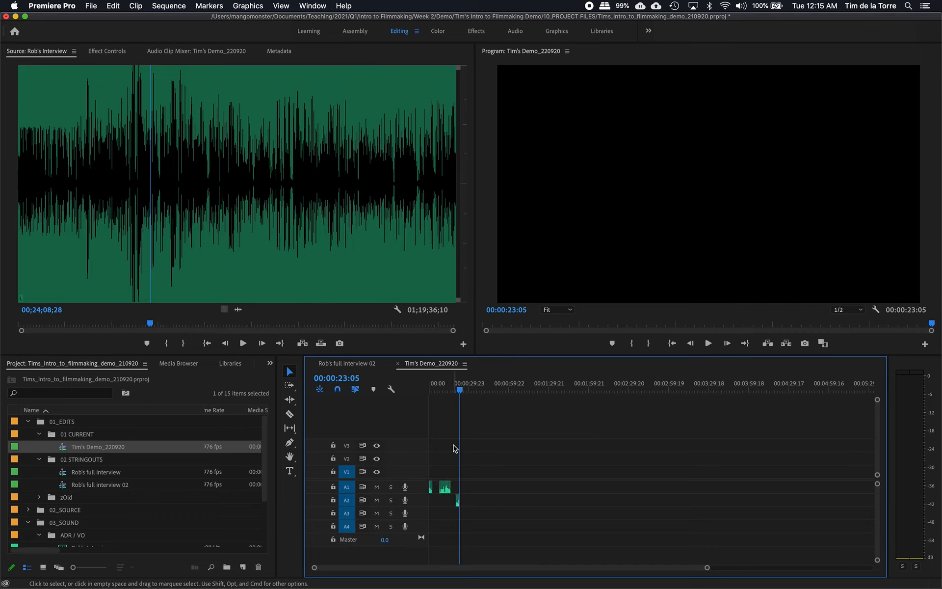
- Close the gap between the first two audio clips on A1 in the Tim's Demo_220920 sequence with a ripple delete
{"action": "left_click", "coordinate": [347, 363]}
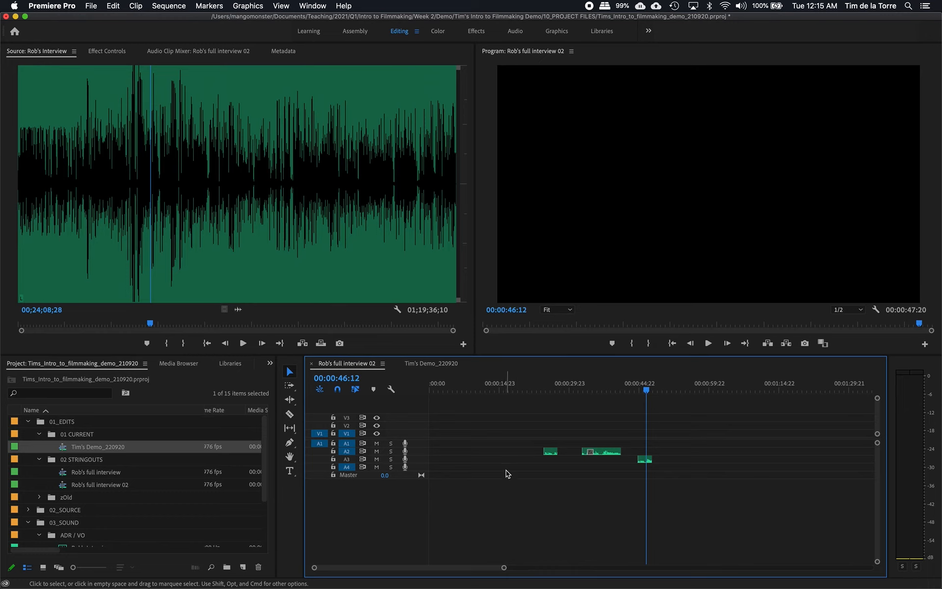
{"action": "left_click", "coordinate": [431, 363]}
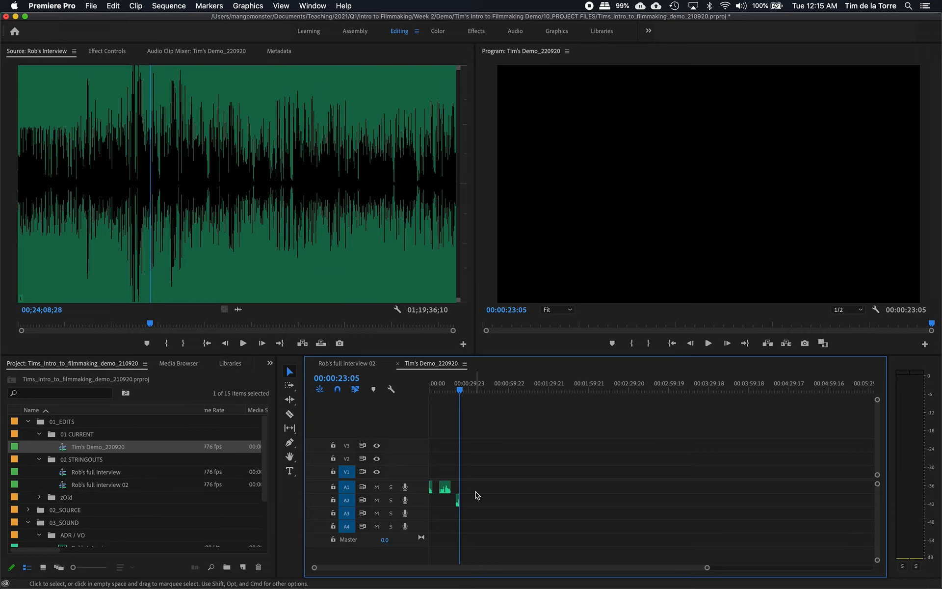
{"action": "mouse_move", "coordinate": [476, 491]}
{"action": "left_mouse_down"}
{"action": "mouse_move", "coordinate": [429, 500]}
{"action": "mouse_move", "coordinate": [462, 498]}
{"action": "left_mouse_up"}
{"action": "key", "text": "="}
{"action": "key", "text": "="}
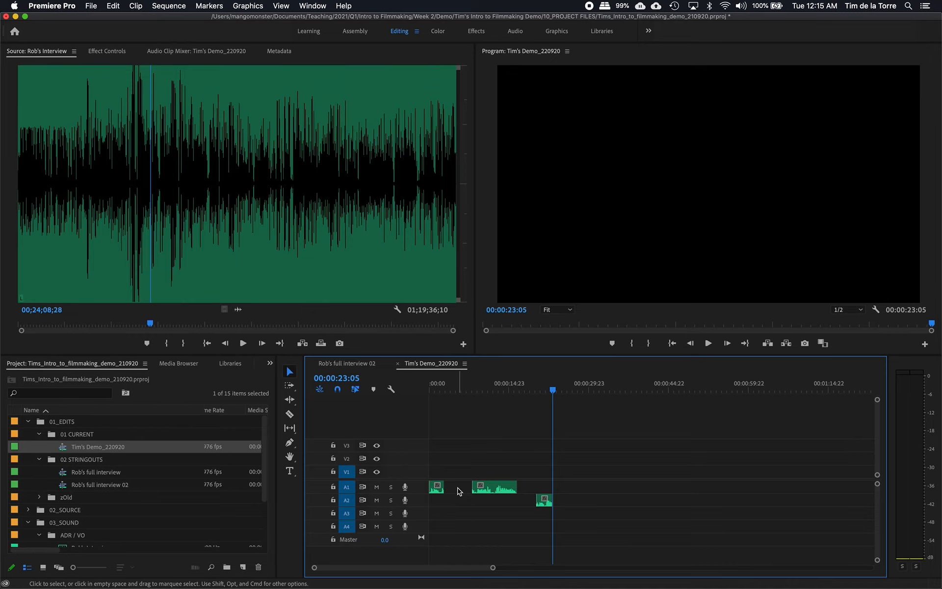
{"action": "left_click", "coordinate": [458, 491]}
{"action": "key", "text": "Delete"}
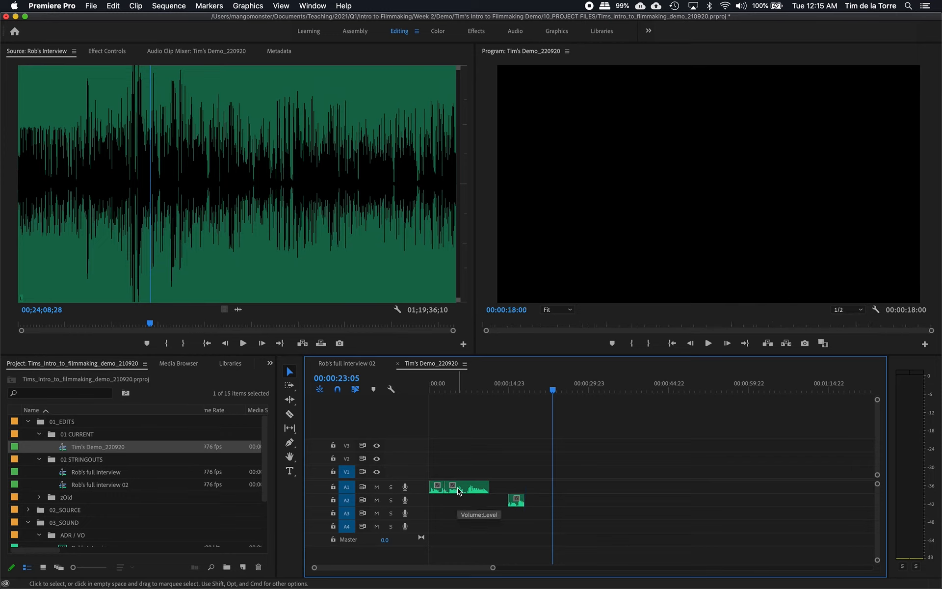
- Try to ripple-delete the gap before the A2 clip, and move that clip to start where the A1 audio ends
{"action": "left_click", "coordinate": [484, 507]}
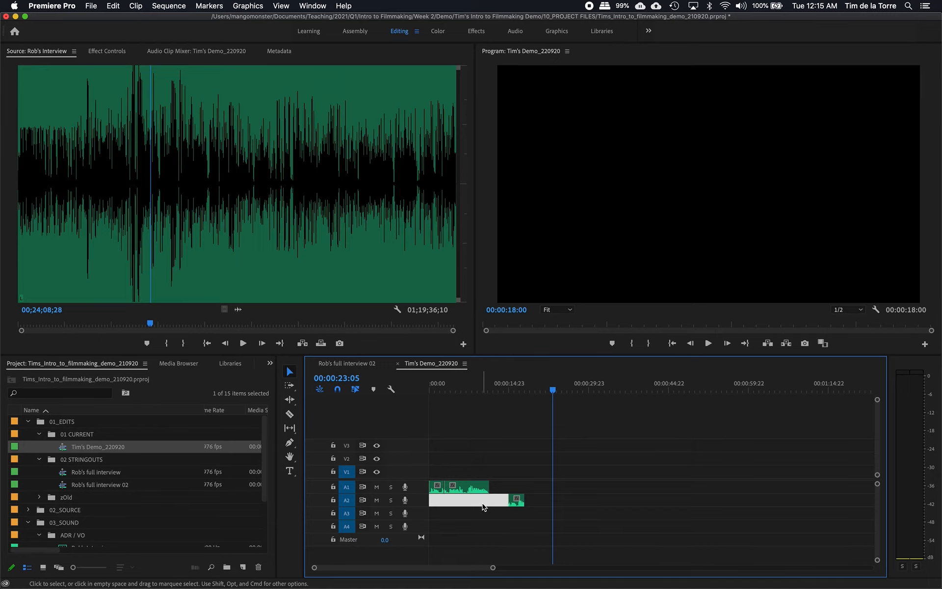
{"action": "key", "text": "Delete"}
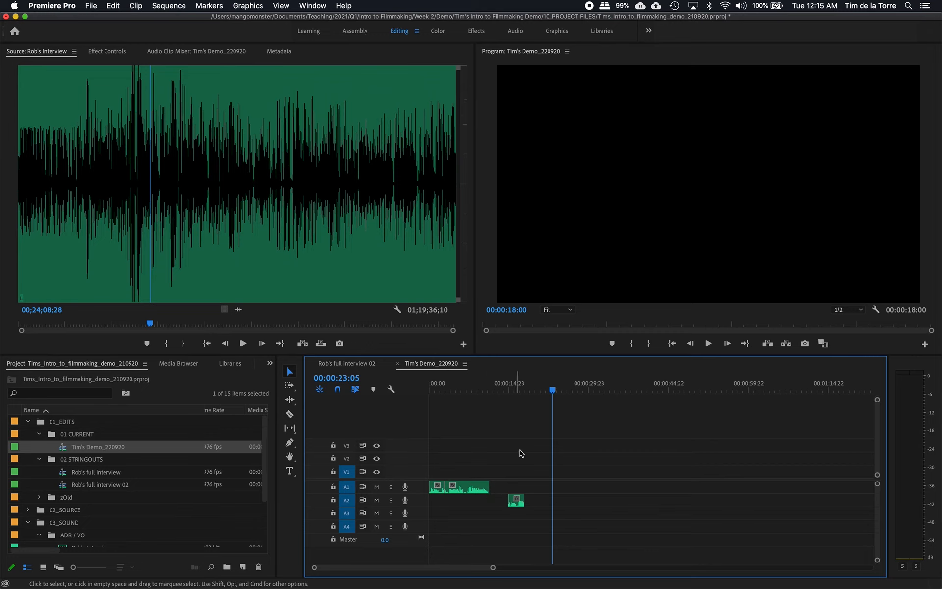
{"action": "mouse_move", "coordinate": [515, 500]}
{"action": "left_mouse_down"}
{"action": "mouse_move", "coordinate": [496, 503]}
{"action": "mouse_move", "coordinate": [505, 507]}
{"action": "left_mouse_up"}
{"action": "mouse_move", "coordinate": [498, 505]}
{"action": "left_mouse_down"}
{"action": "mouse_move", "coordinate": [490, 504]}
{"action": "mouse_move", "coordinate": [507, 501]}
{"action": "mouse_move", "coordinate": [498, 505]}
{"action": "left_mouse_up"}
{"action": "key", "text": "="}
{"action": "key", "text": "="}
{"action": "key", "text": "="}
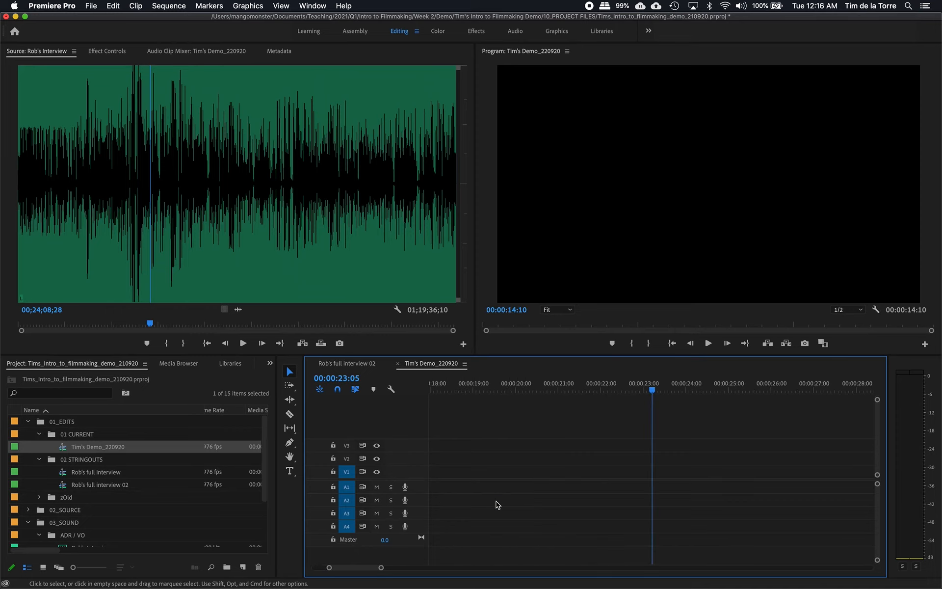
{"action": "scroll", "coordinate": [498, 505], "scroll_direction": "left", "scroll_amount": 10}
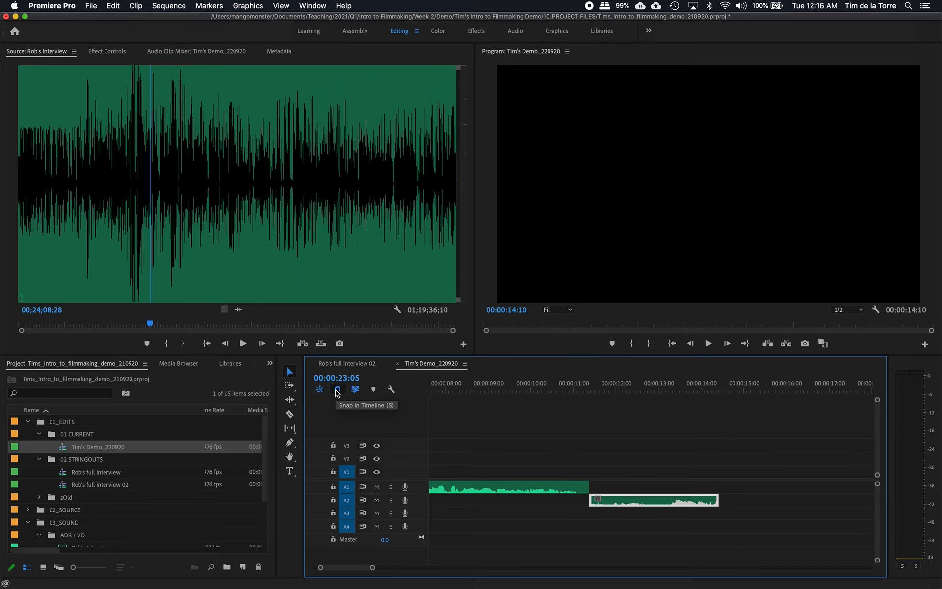
- Turn timeline snapping off to shift the A2 clip slightly, and with snapping on again align it to the end of the A1 audio
{"action": "left_click", "coordinate": [337, 389]}
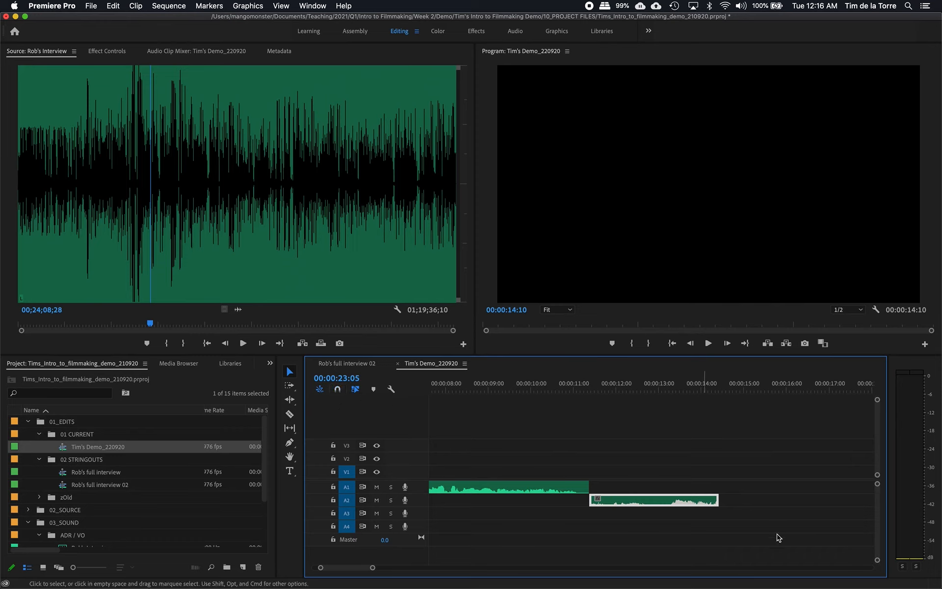
{"action": "mouse_move", "coordinate": [685, 501]}
{"action": "left_mouse_down"}
{"action": "mouse_move", "coordinate": [660, 501]}
{"action": "mouse_move", "coordinate": [705, 500]}
{"action": "mouse_move", "coordinate": [653, 500]}
{"action": "mouse_move", "coordinate": [678, 501]}
{"action": "left_mouse_up"}
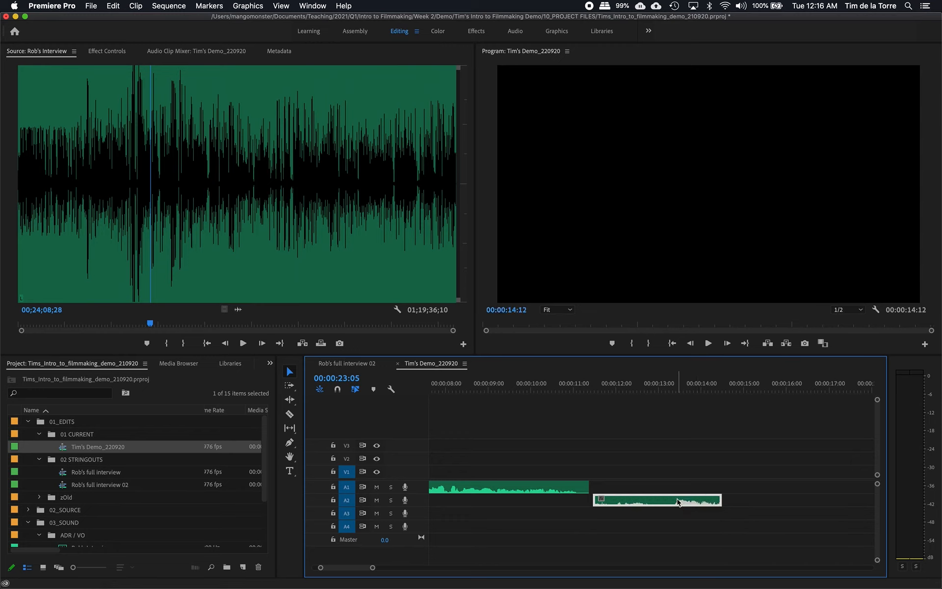
{"action": "mouse_move", "coordinate": [611, 502]}
{"action": "left_mouse_down"}
{"action": "mouse_move", "coordinate": [589, 504]}
{"action": "mouse_move", "coordinate": [610, 504]}
{"action": "left_mouse_up"}
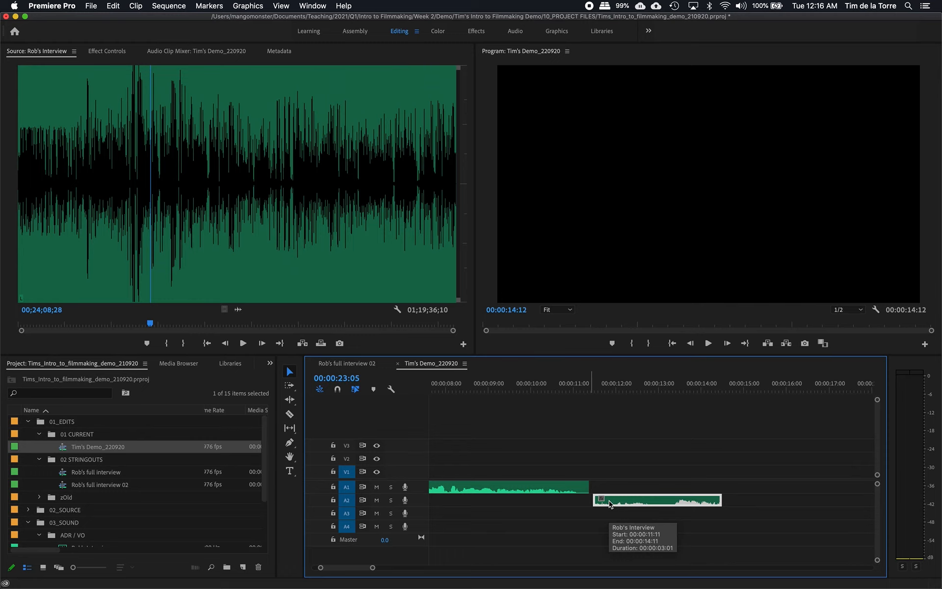
{"action": "mouse_move", "coordinate": [610, 504]}
{"action": "left_mouse_down"}
{"action": "mouse_move", "coordinate": [583, 504]}
{"action": "mouse_move", "coordinate": [613, 505]}
{"action": "left_mouse_up"}
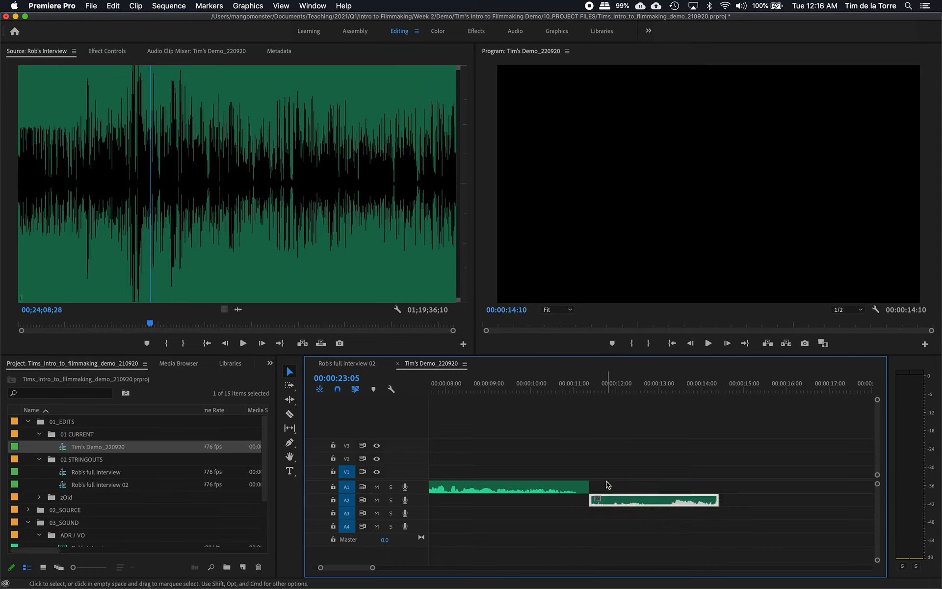
- Place seven copies of the A2 clip back to back on A1, starting at 00:00:17:04
{"action": "key", "text": "minus"}
{"action": "key", "text": "minus"}
{"action": "key", "text": "minus"}
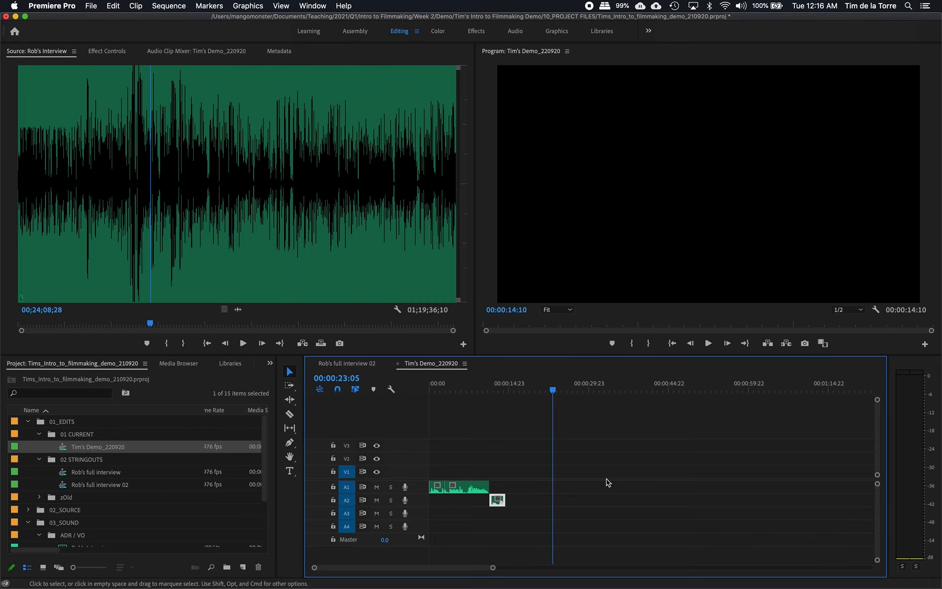
{"action": "left_click", "coordinate": [521, 389]}
{"action": "mouse_move", "coordinate": [499, 501]}
{"action": "left_mouse_down"}
{"action": "mouse_move", "coordinate": [500, 527]}
{"action": "mouse_move", "coordinate": [502, 506]}
{"action": "mouse_move", "coordinate": [520, 505]}
{"action": "mouse_move", "coordinate": [500, 505]}
{"action": "left_mouse_up"}
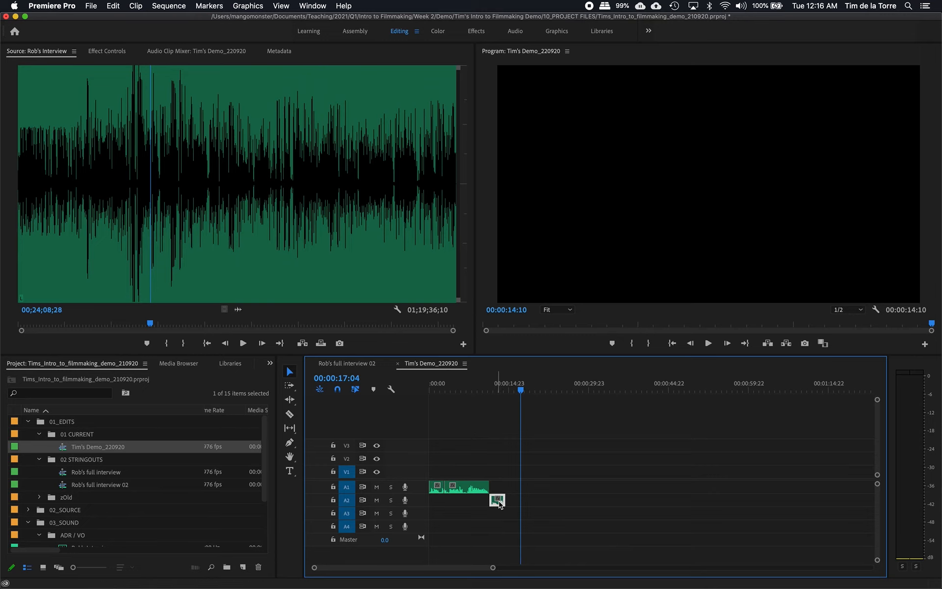
{"action": "key", "text": "period"}
{"action": "key", "text": "period"}
{"action": "key", "text": "period"}
{"action": "key", "text": "period"}
{"action": "key", "text": "period"}
{"action": "key", "text": "period"}
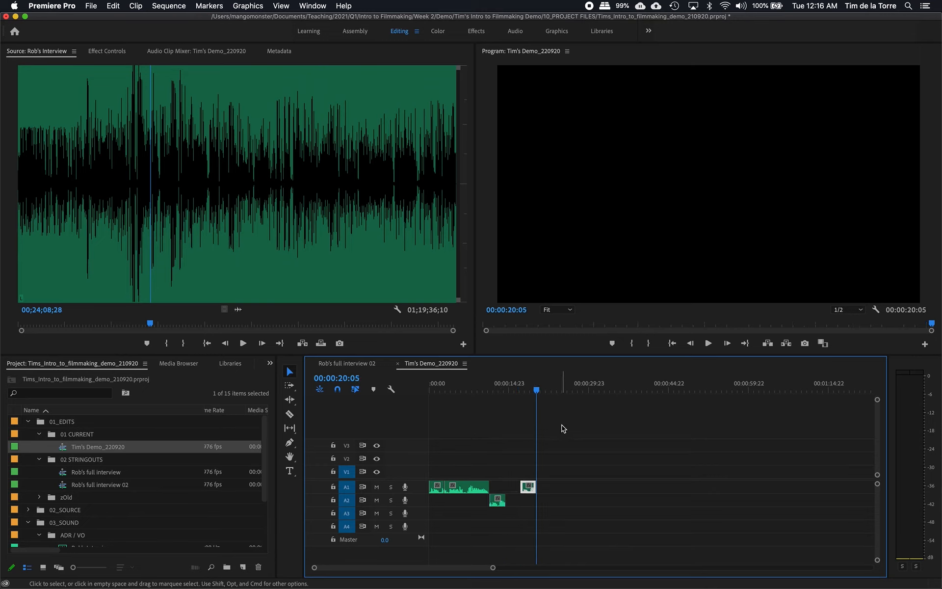
{"action": "key", "text": "period"}
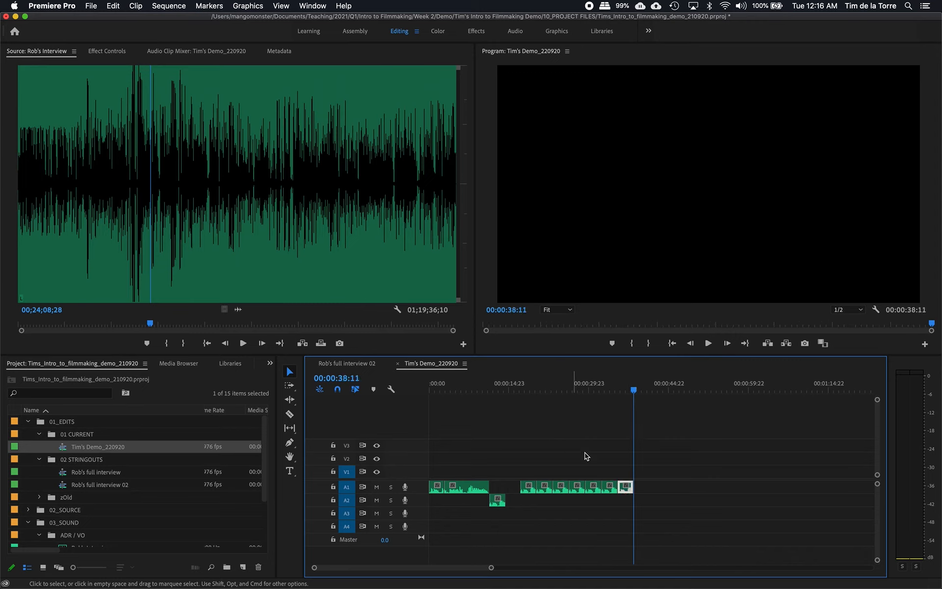
- Delete the seven copied clips from A1, keeping the original three interview clips
{"action": "left_click_drag", "start_coordinate": [655, 508], "coordinate": [527, 493]}
{"action": "key", "text": "super+x"}
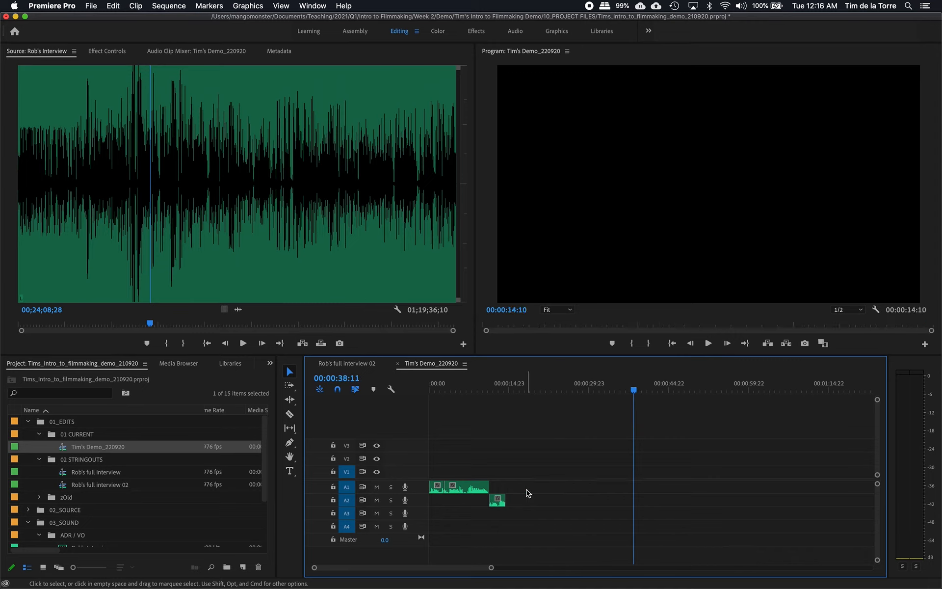
{"action": "left_click", "coordinate": [352, 363]}
{"action": "left_click", "coordinate": [413, 366]}
{"action": "key", "text": "minus"}
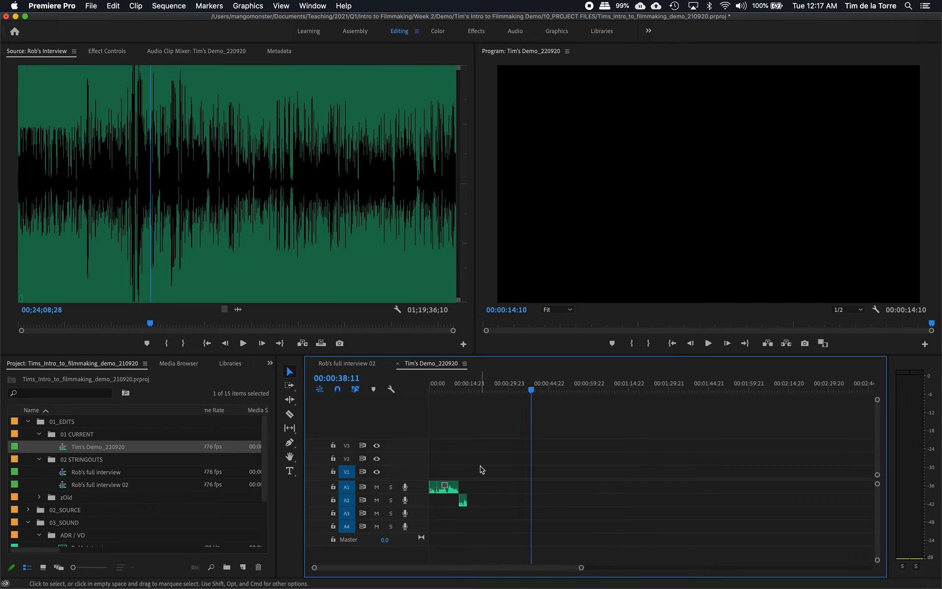
- Open Rob's Interview from the ADR / VO bin as the source and mark In at 00;31;24;05 and Out at 00;34;10;08
{"action": "left_click", "coordinate": [343, 364]}
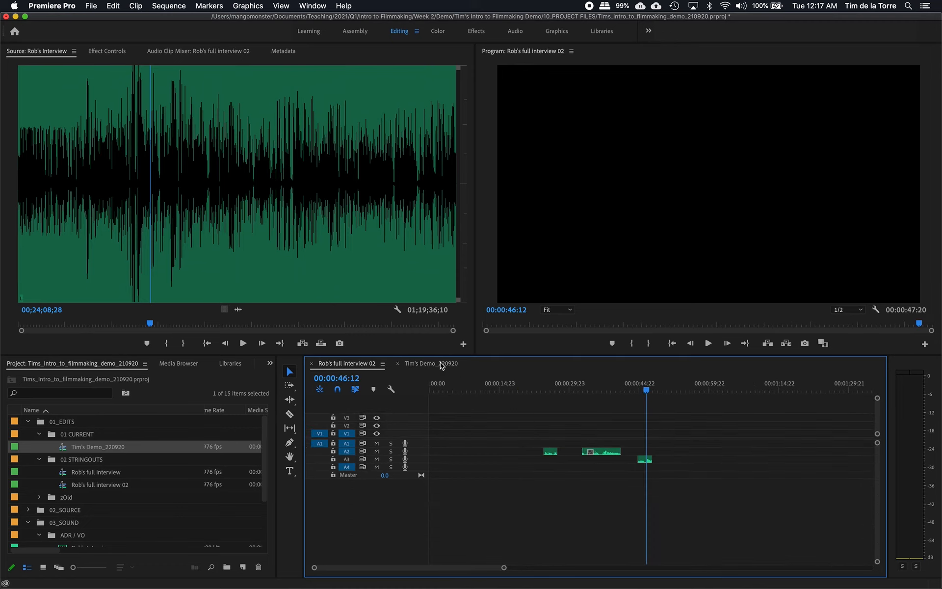
{"action": "scroll", "coordinate": [63, 510], "scroll_direction": "down", "scroll_amount": 2}
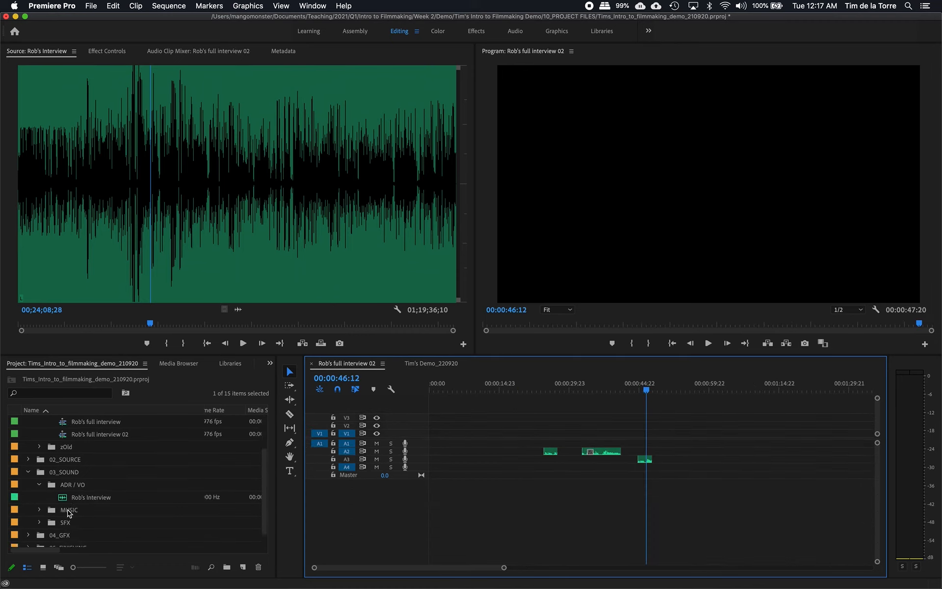
{"action": "double_click", "coordinate": [60, 497]}
{"action": "left_click", "coordinate": [191, 253]}
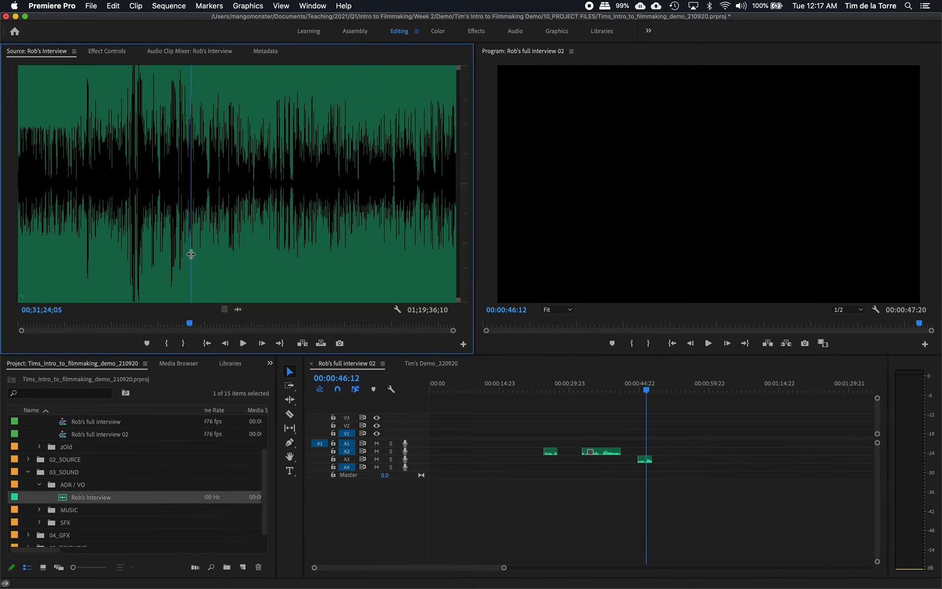
{"action": "key", "text": "i"}
{"action": "left_click", "coordinate": [206, 257]}
{"action": "key", "text": "o"}
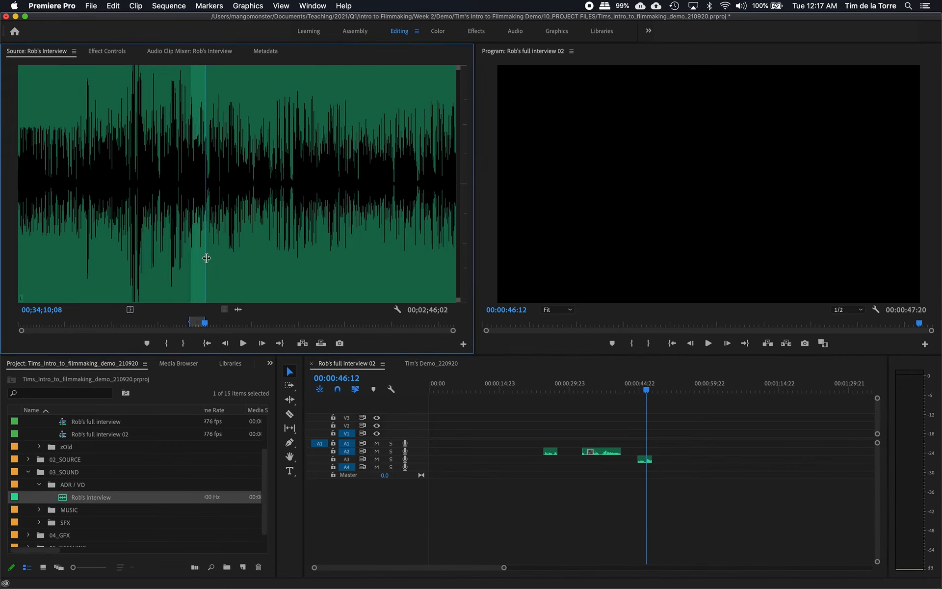
- Add the marked interview audio to A2 of Tim's Demo_220920 after the existing clips and cut it into six pieces
{"action": "left_click", "coordinate": [419, 363]}
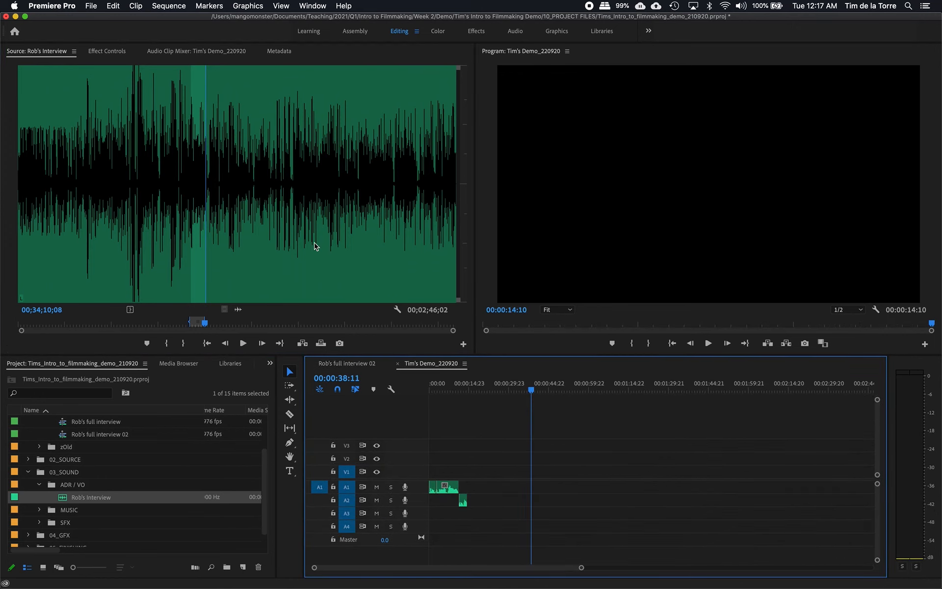
{"action": "left_click_drag", "start_coordinate": [238, 309], "coordinate": [480, 499]}
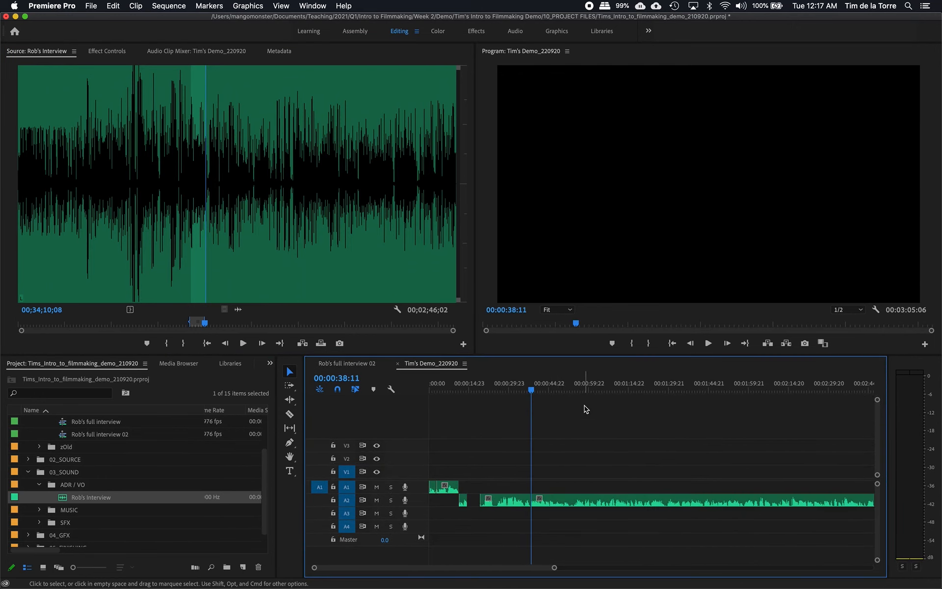
{"action": "left_click", "coordinate": [597, 389]}
{"action": "left_click", "coordinate": [726, 389]}
{"action": "left_click", "coordinate": [798, 390]}
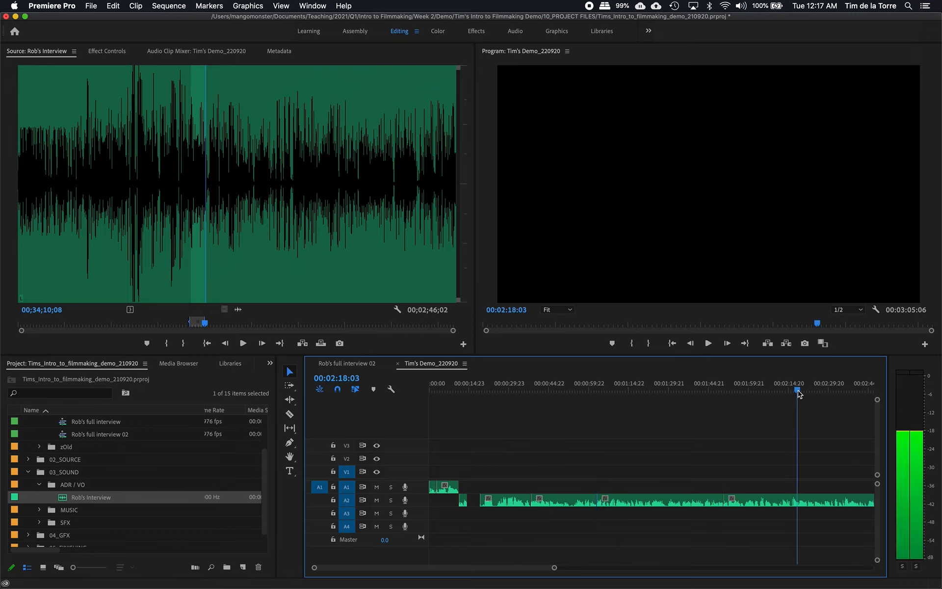
{"action": "left_click", "coordinate": [845, 389]}
{"action": "left_click", "coordinate": [801, 390]}
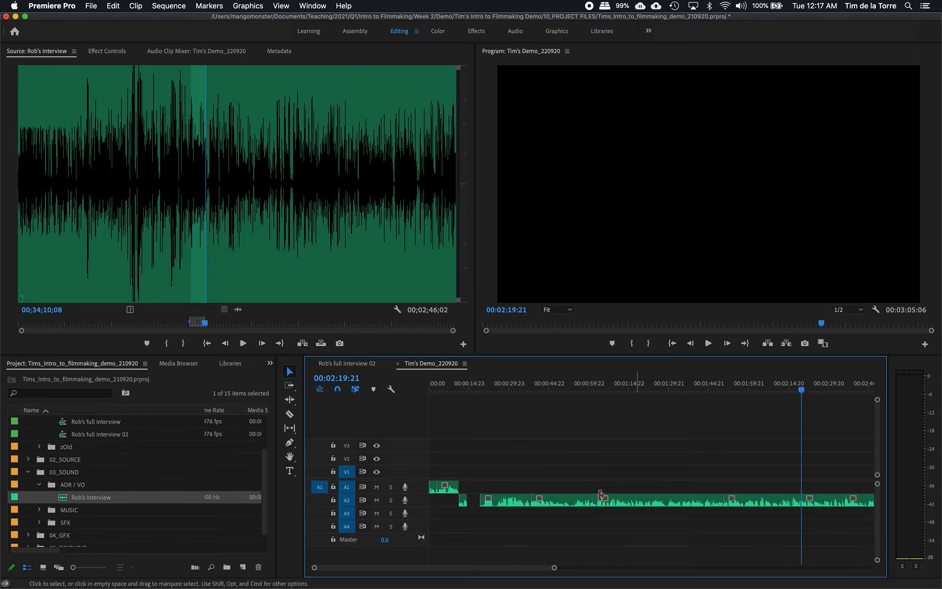
- Move the first, third and last pieces of the newly cut interview audio from A2 up to A1
{"action": "left_click_drag", "start_coordinate": [507, 500], "coordinate": [507, 487]}
{"action": "left_click_drag", "start_coordinate": [630, 500], "coordinate": [630, 492]}
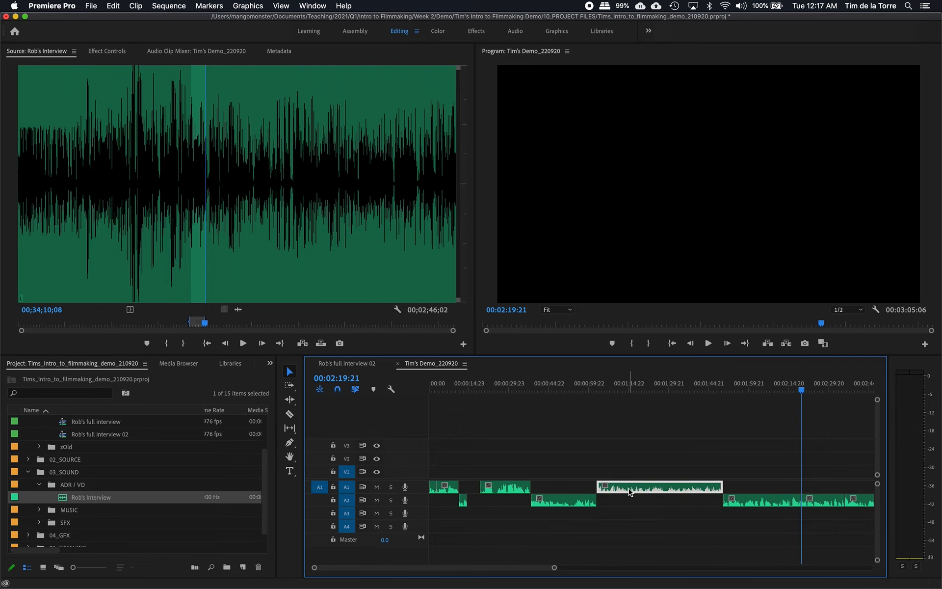
{"action": "left_click_drag", "start_coordinate": [858, 501], "coordinate": [858, 488]}
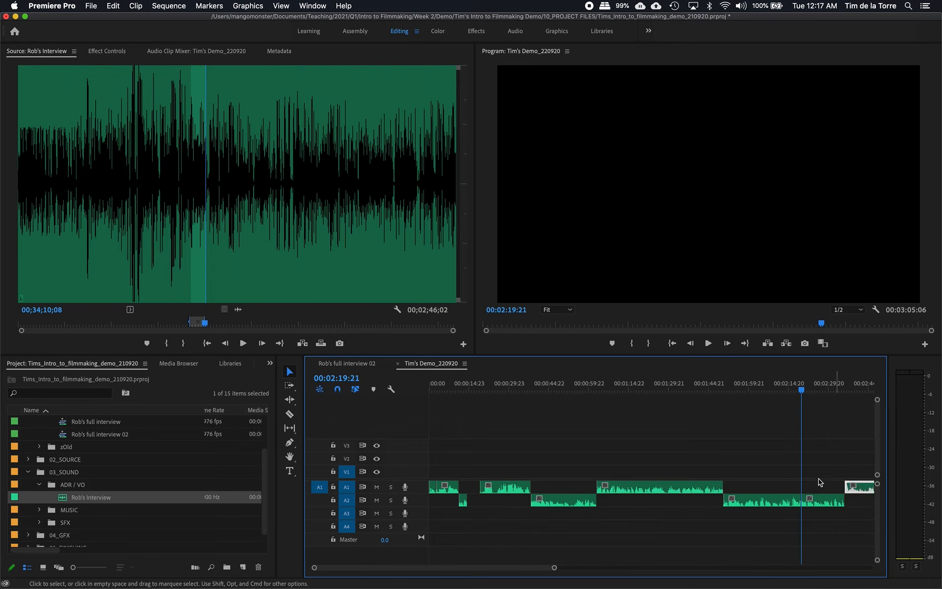
{"action": "key", "text": "minus"}
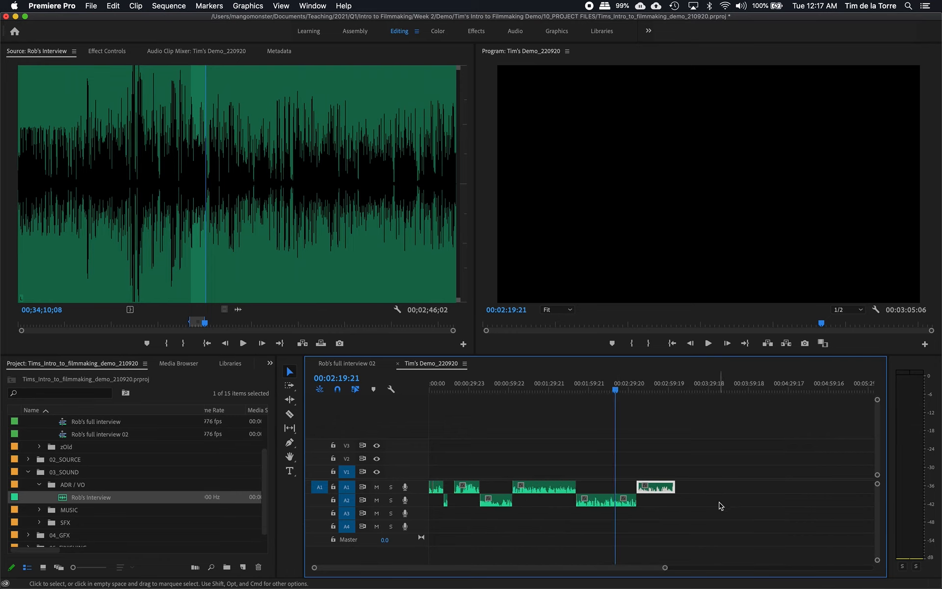
{"action": "left_click", "coordinate": [530, 528]}
- Play part of the first newly cut interview piece on A1 from about 00:00:30:00
{"action": "key", "text": "equal"}
{"action": "key", "text": "equal"}
{"action": "key", "text": "equal"}
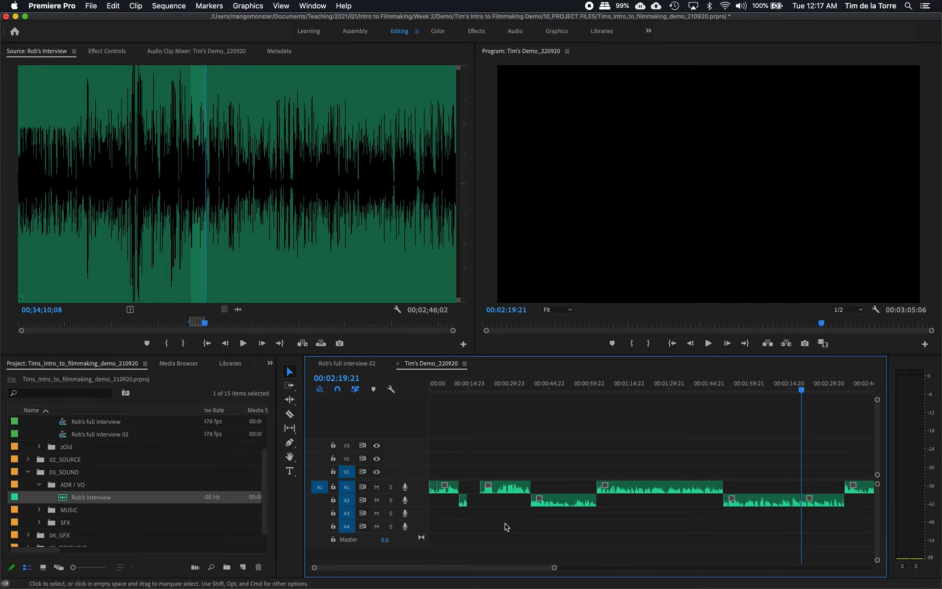
{"action": "key", "text": "minus"}
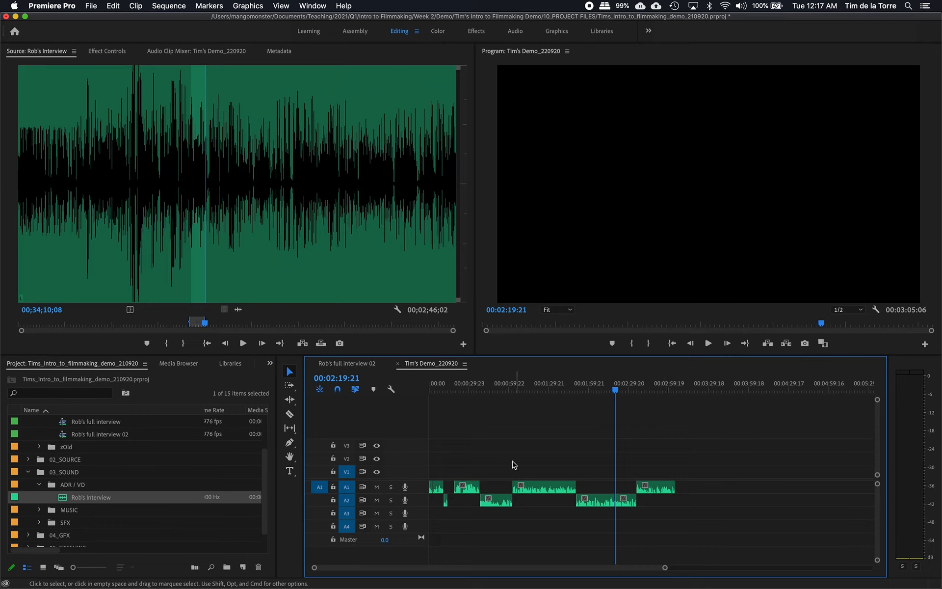
{"action": "left_click", "coordinate": [470, 388]}
{"action": "key", "text": "space"}
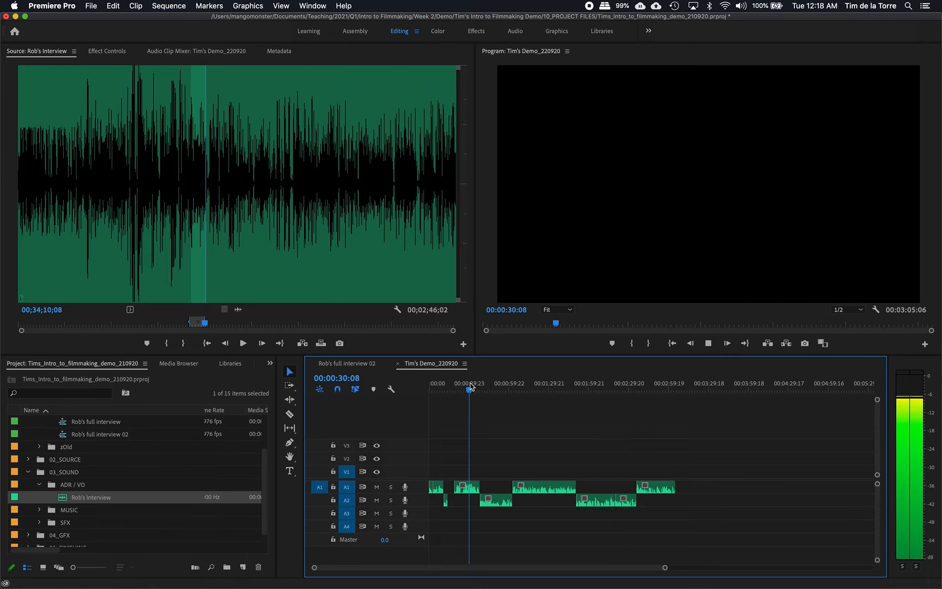
{"action": "key", "text": "space"}
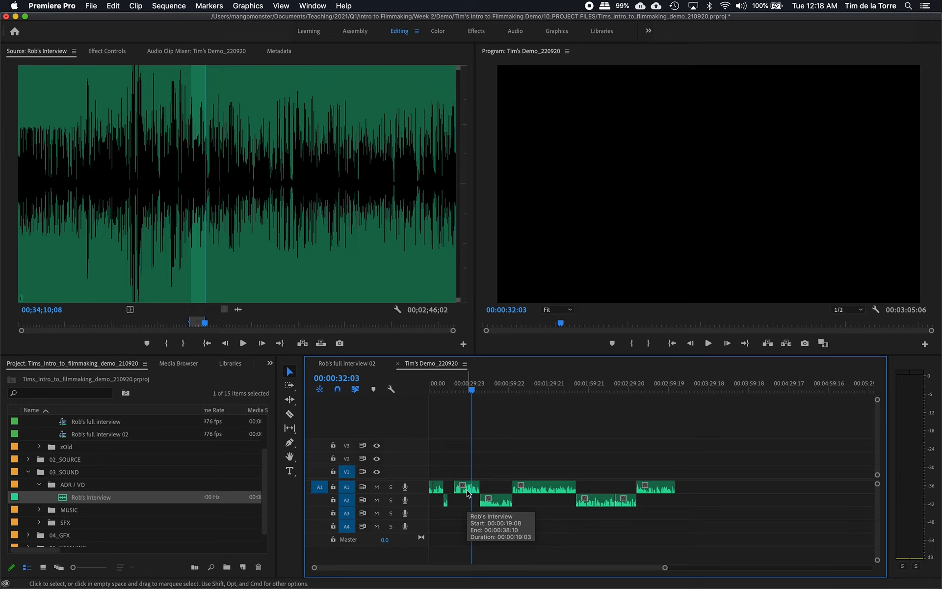
- Move the first newly cut interview piece along A1 to well beyond the end of all the other clips
{"action": "left_click", "coordinate": [468, 494]}
{"action": "left_click_drag", "start_coordinate": [468, 493], "coordinate": [847, 491]}
{"action": "key", "text": "minus"}
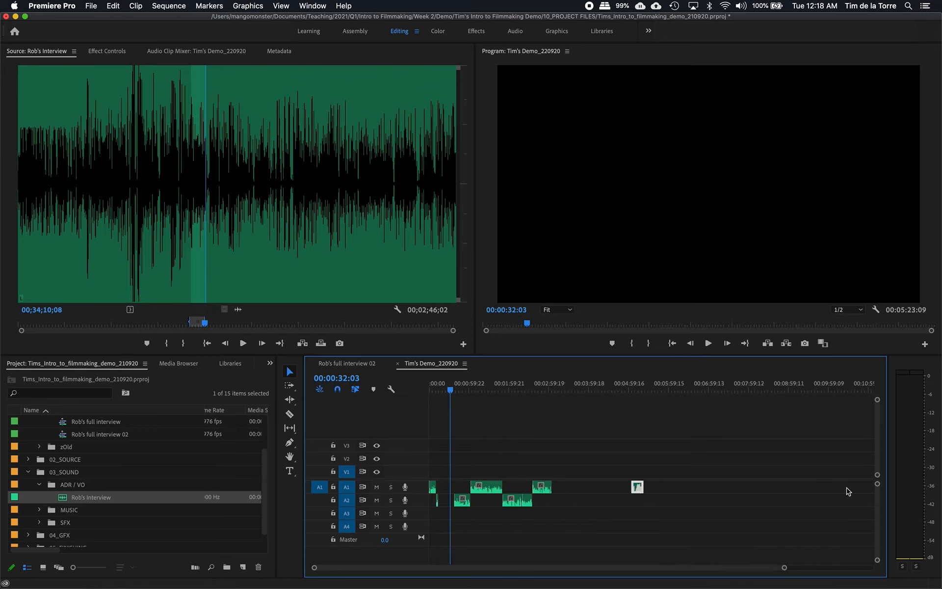
{"action": "left_click_drag", "start_coordinate": [636, 488], "coordinate": [780, 489]}
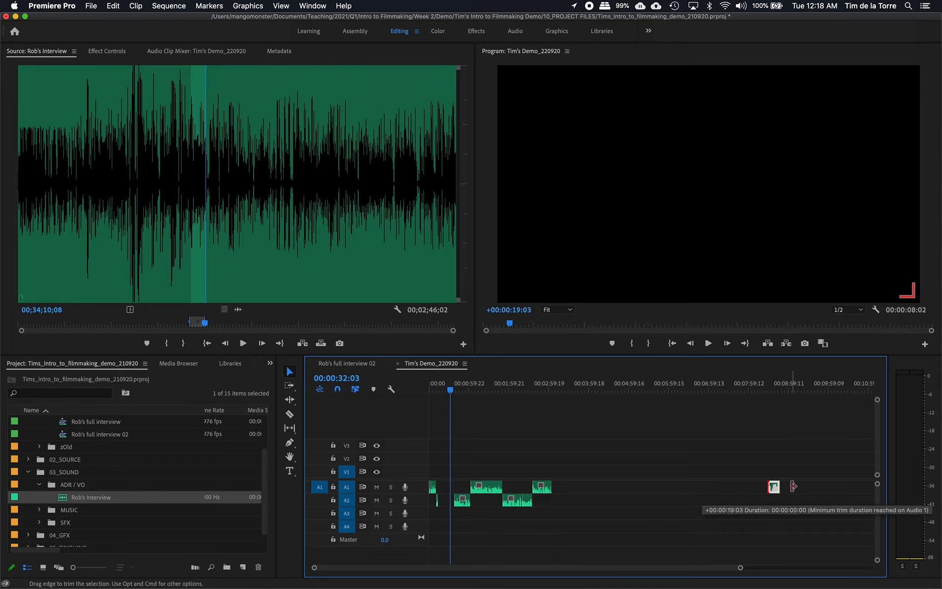
- Shift the set-aside A1 interview piece slightly later and move the second newly cut piece along A2 to sit just before it
{"action": "key", "text": "Delete"}
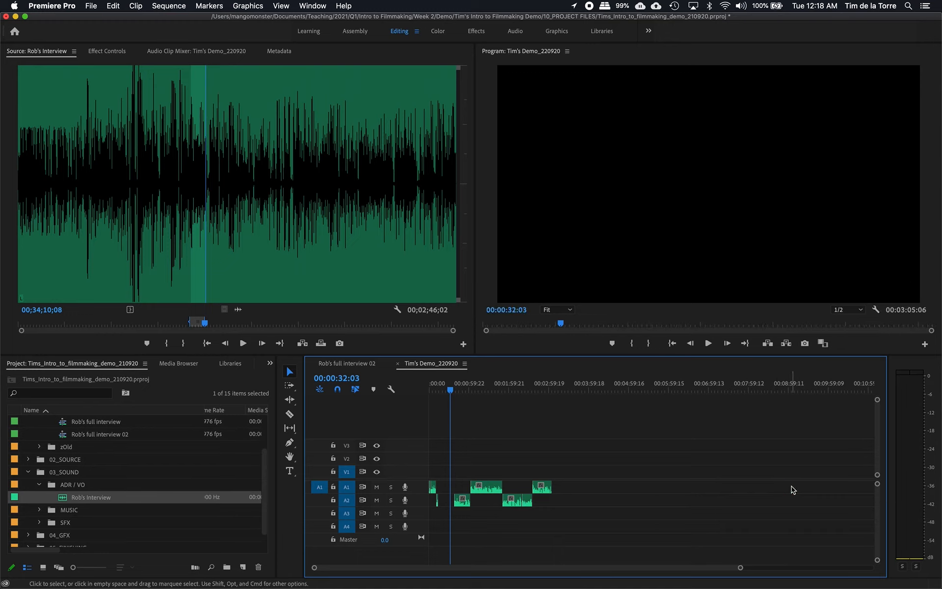
{"action": "key", "text": "super+z"}
{"action": "left_click_drag", "start_coordinate": [772, 490], "coordinate": [779, 490]}
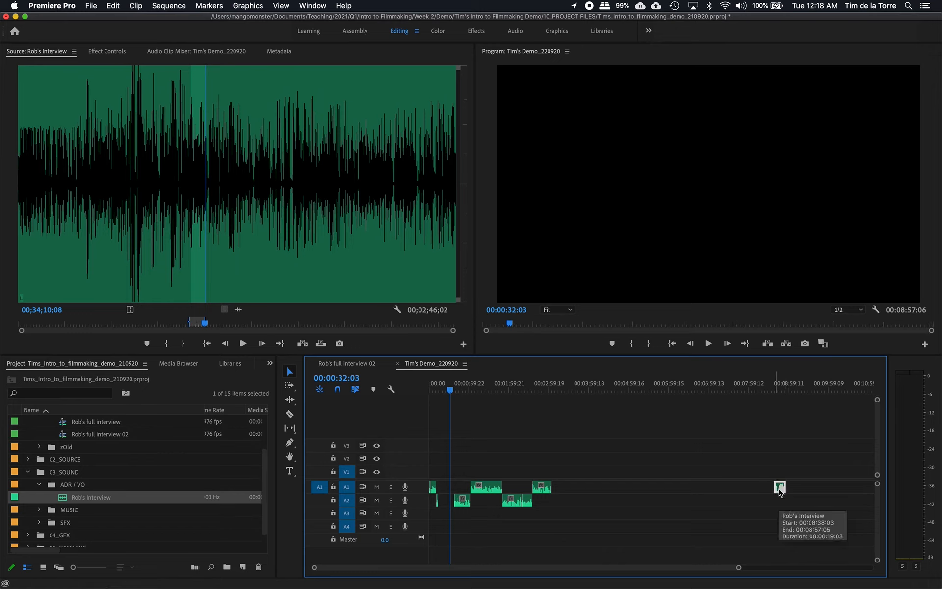
{"action": "left_click_drag", "start_coordinate": [461, 500], "coordinate": [766, 503]}
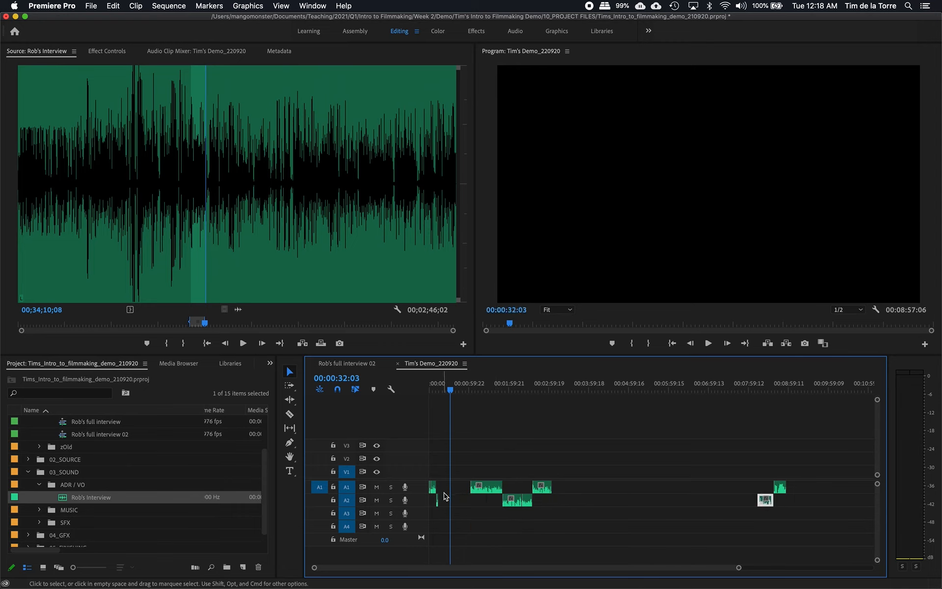
- Move the remaining newly cut interview pieces on A1 and A2 together about a minute and a half later
{"action": "left_click_drag", "start_coordinate": [445, 490], "coordinate": [603, 489]}
{"action": "left_click", "coordinate": [481, 504]}
{"action": "left_click", "coordinate": [591, 470]}
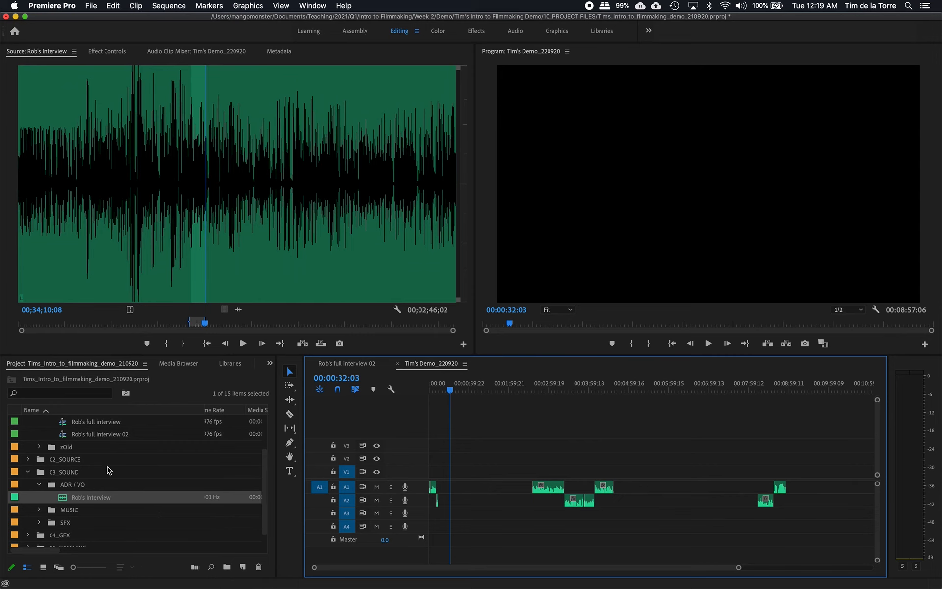
- Duplicate the Tim's Demo_220920 sequence in the 01 CURRENT bin and rename the copy Tim's Demo_2_220920
{"action": "scroll", "coordinate": [108, 466], "scroll_direction": "up", "scroll_amount": 3}
{"action": "right_click", "coordinate": [81, 450]}
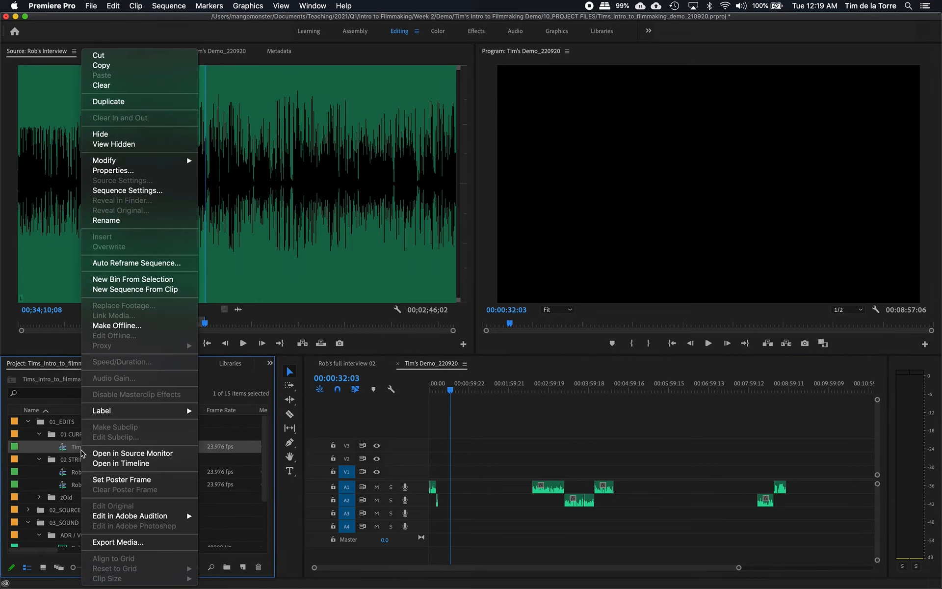
{"action": "left_click", "coordinate": [113, 101]}
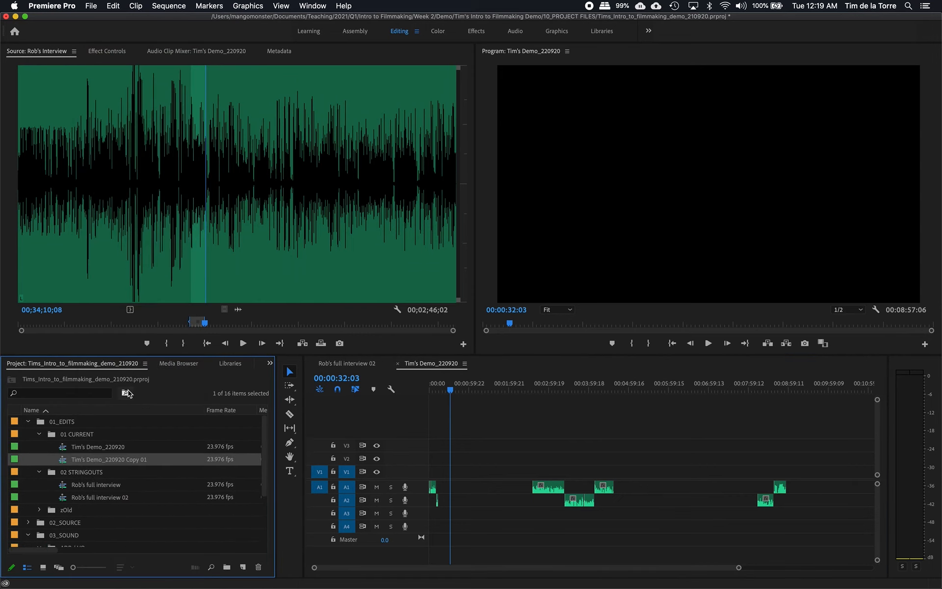
{"action": "left_click", "coordinate": [107, 460]}
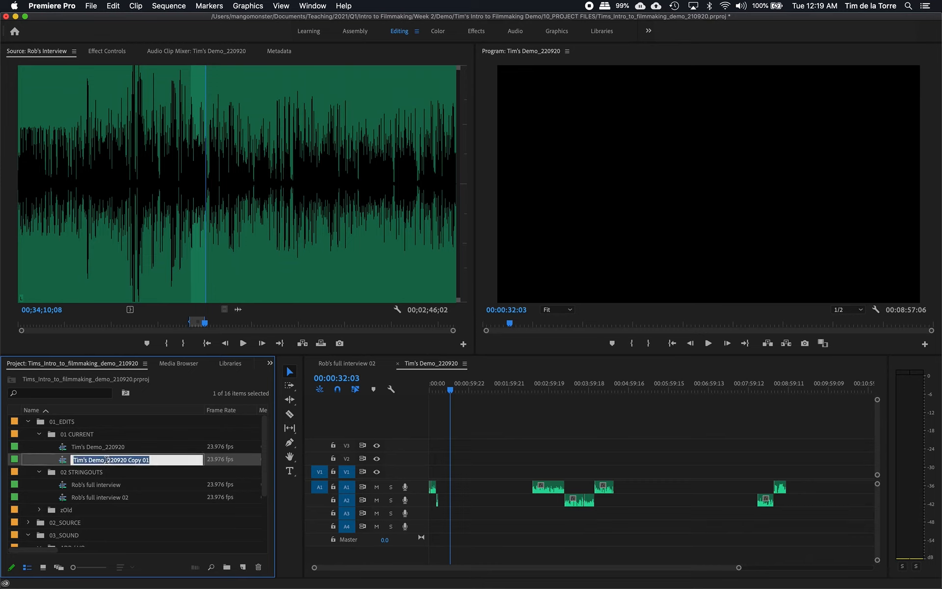
{"action": "left_click", "coordinate": [147, 459]}
{"action": "left_click", "coordinate": [128, 461], "text": "shift"}
{"action": "key", "text": "BackSpace"}
{"action": "type", "text": "2_2"}
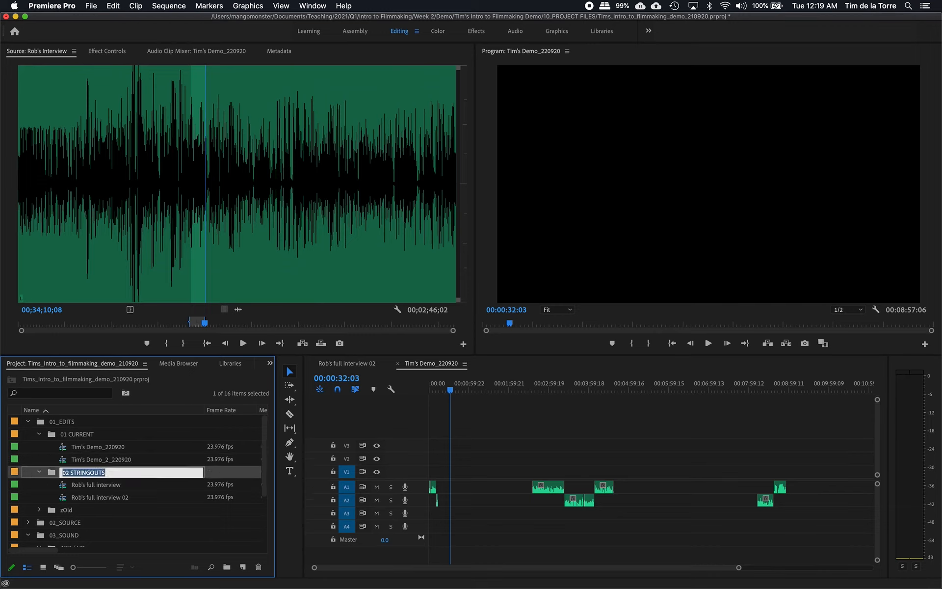
{"action": "key", "text": "Return"}
- Move the original Tim's Demo_220920 sequence into the zOld bin, and open only Tim's Demo_2_220920 in the timeline
{"action": "left_click_drag", "start_coordinate": [81, 447], "coordinate": [69, 511]}
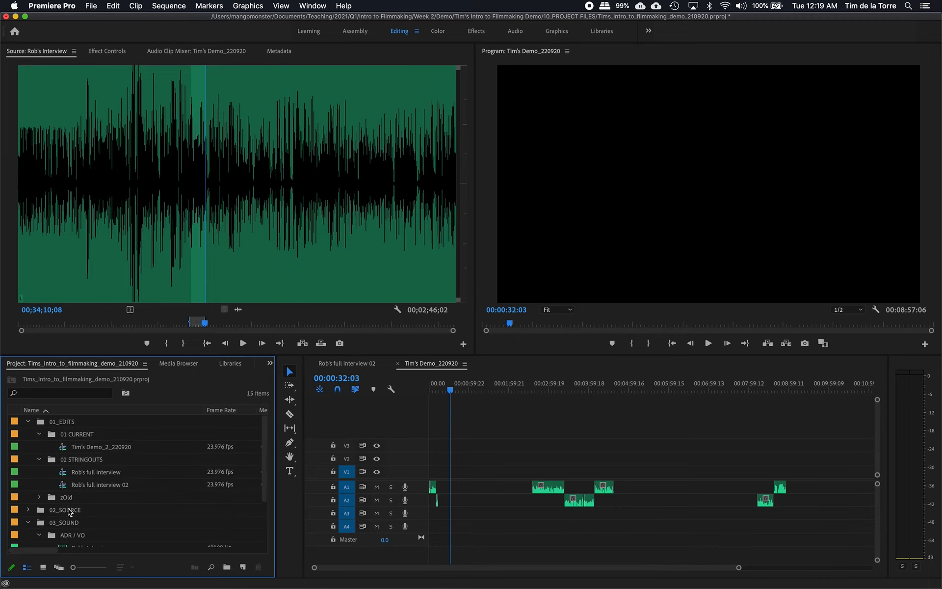
{"action": "double_click", "coordinate": [83, 448]}
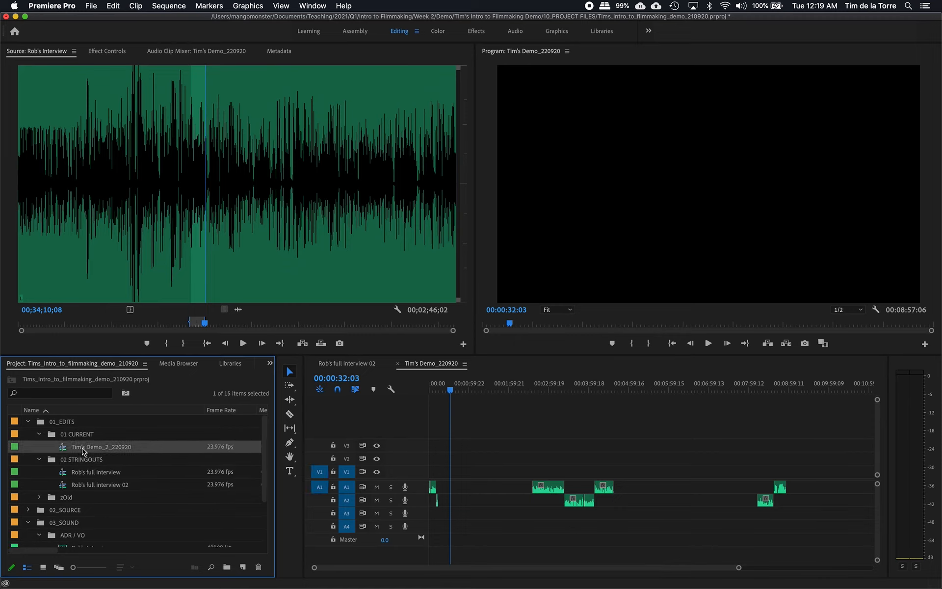
{"action": "left_click", "coordinate": [398, 363]}
{"action": "left_click", "coordinate": [312, 364]}
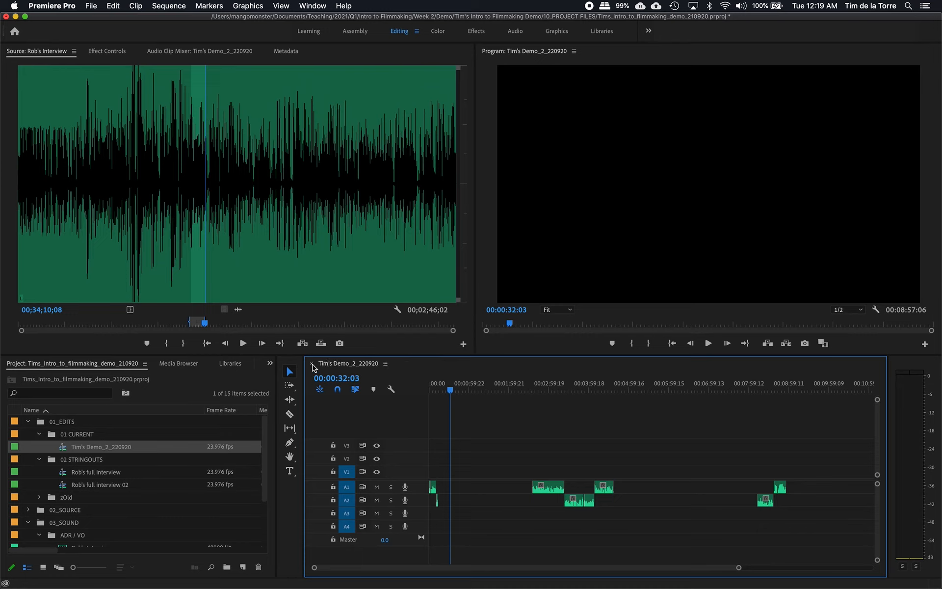
- Delete the two opening clips on A1 and move the short A2 clip up to the start of A1
{"action": "left_click_drag", "start_coordinate": [447, 390], "coordinate": [434, 391]}
{"action": "key", "text": "equal"}
{"action": "key", "text": "equal"}
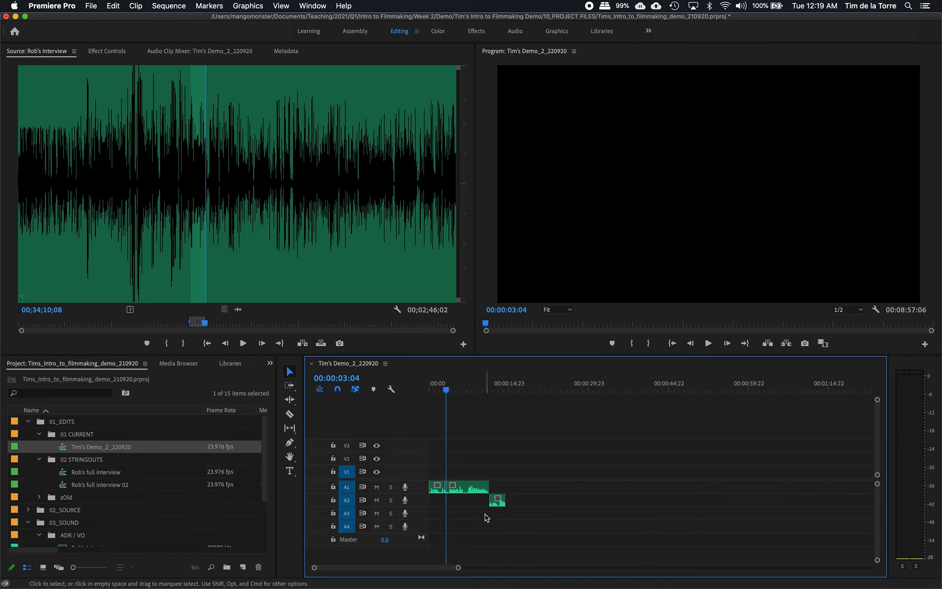
{"action": "left_click", "coordinate": [497, 501]}
{"action": "left_click", "coordinate": [452, 488]}
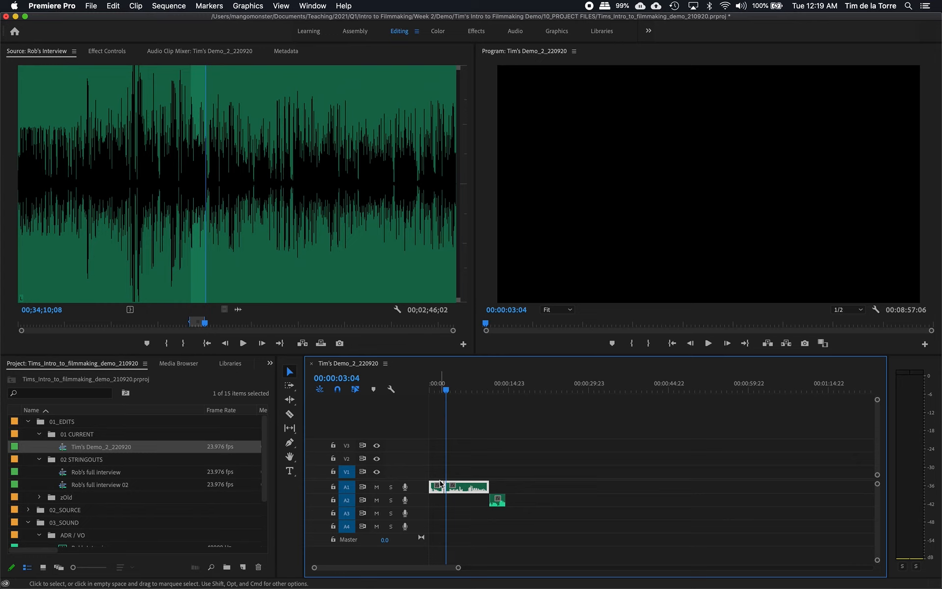
{"action": "key", "text": "Delete"}
{"action": "left_click_drag", "start_coordinate": [497, 501], "coordinate": [439, 493]}
{"action": "key", "text": "minus"}
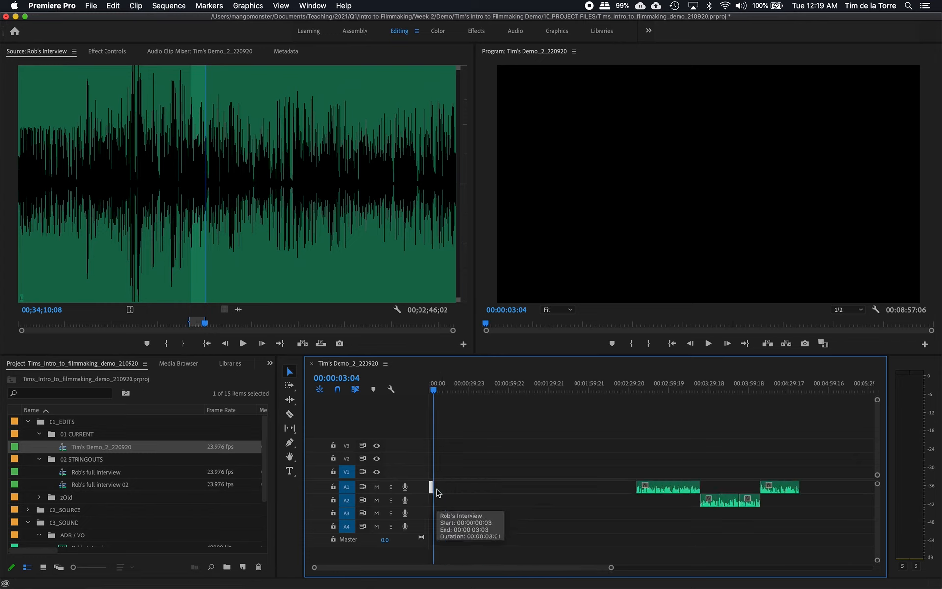
- Delete the two adjacent interview clips on A2 that lie between the two later A1 clips
{"action": "left_click", "coordinate": [646, 390]}
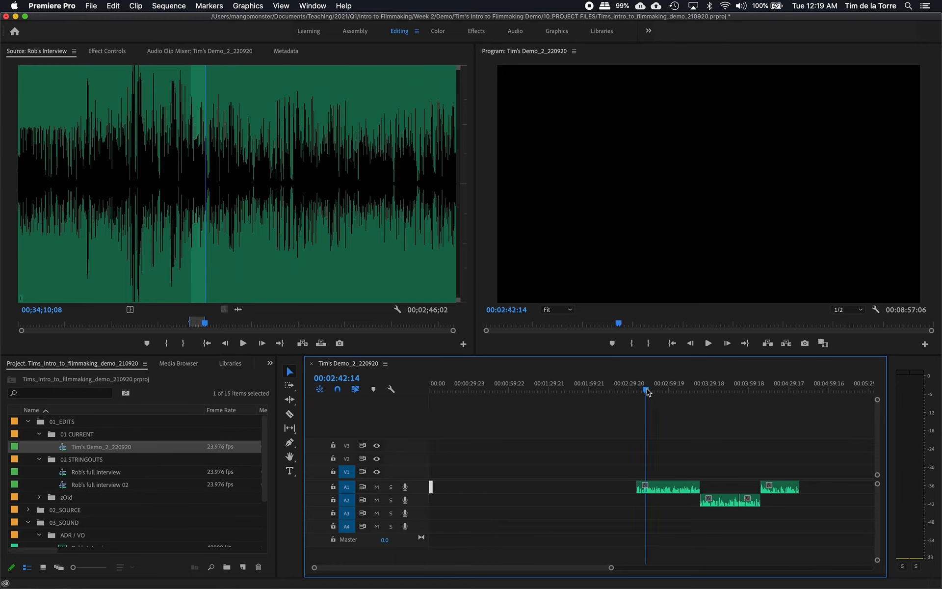
{"action": "left_click", "coordinate": [722, 496]}
{"action": "left_click", "coordinate": [747, 500], "text": "shift"}
{"action": "key", "text": "Delete"}
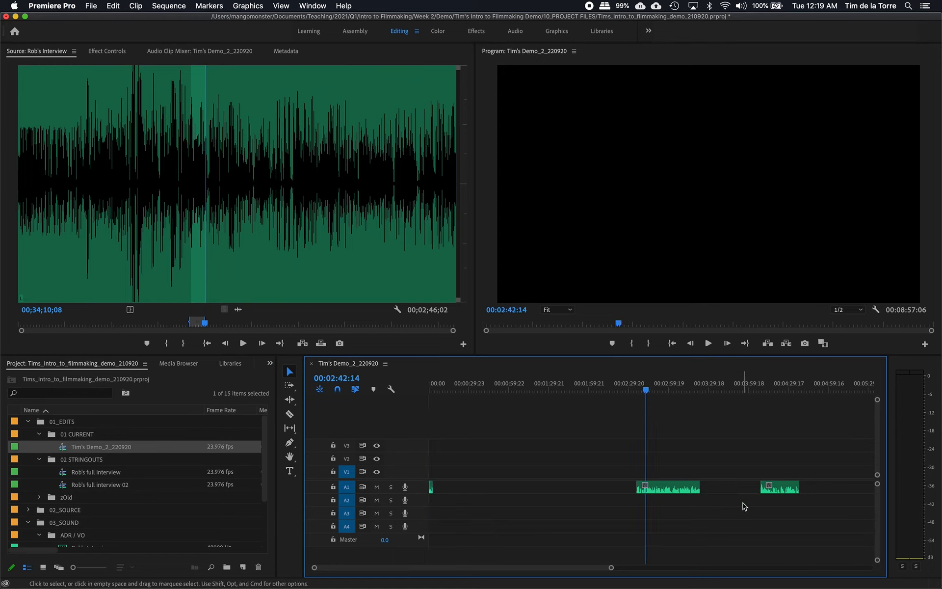
- Move the long A1 interview clip directly after the opening clip and trim about 7 seconds off its end
{"action": "left_click_drag", "start_coordinate": [665, 495], "coordinate": [465, 489]}
{"action": "left_click", "coordinate": [459, 389]}
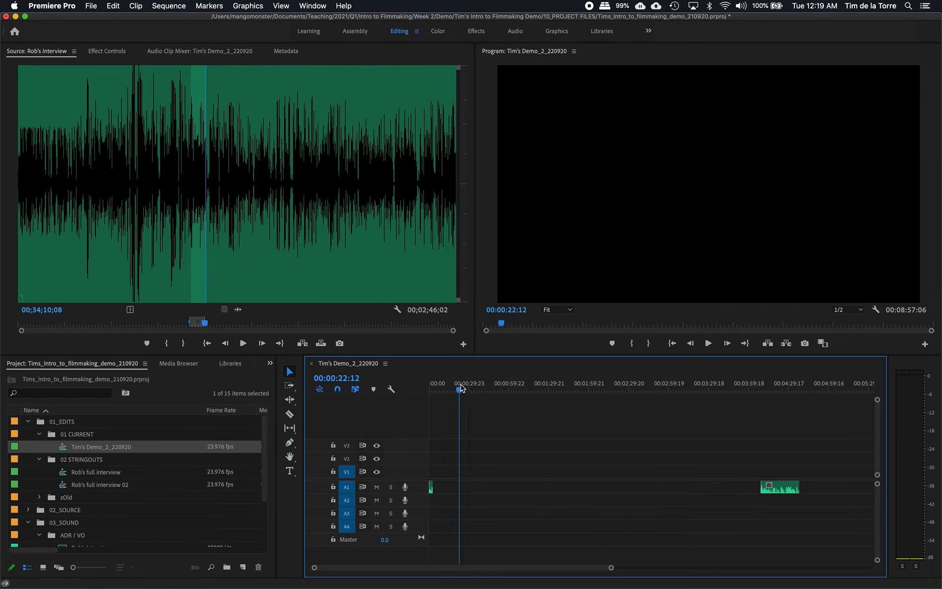
{"action": "key", "text": "="}
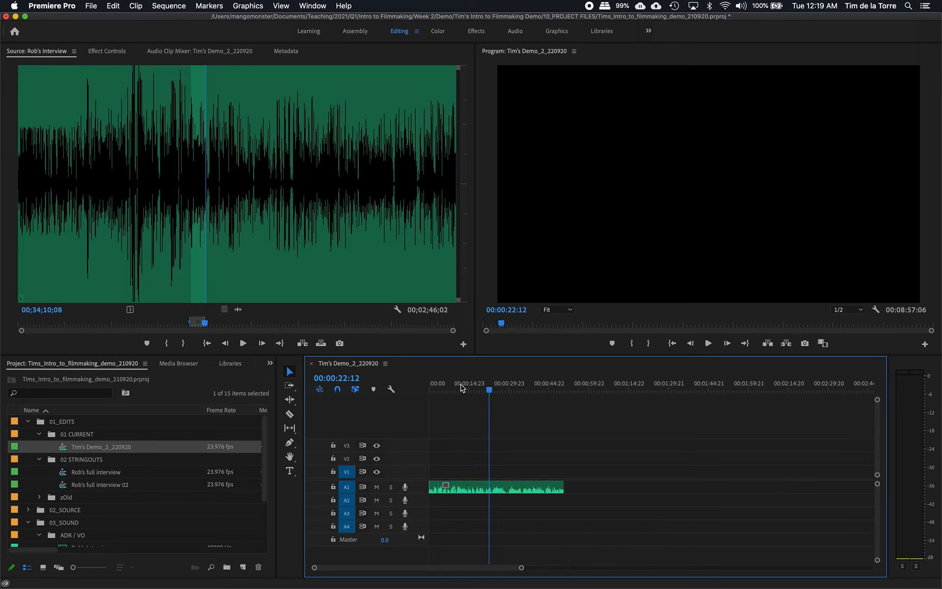
{"action": "key", "text": "="}
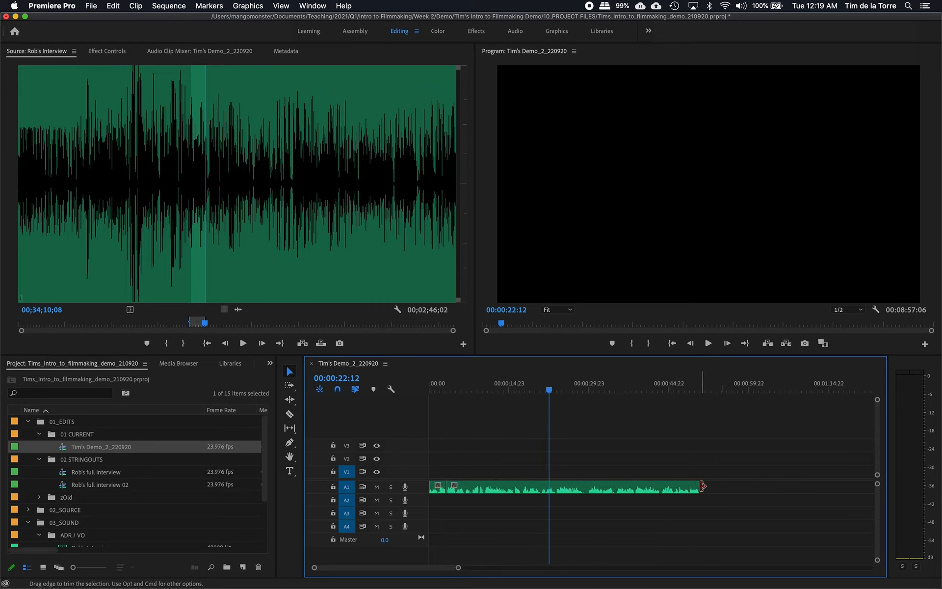
{"action": "left_click_drag", "start_coordinate": [699, 486], "coordinate": [665, 484]}
- Move the A1 interview clip at about 00:04:10:00 directly against the end of the trimmed clip
{"action": "key", "text": "minus"}
{"action": "key", "text": "minus"}
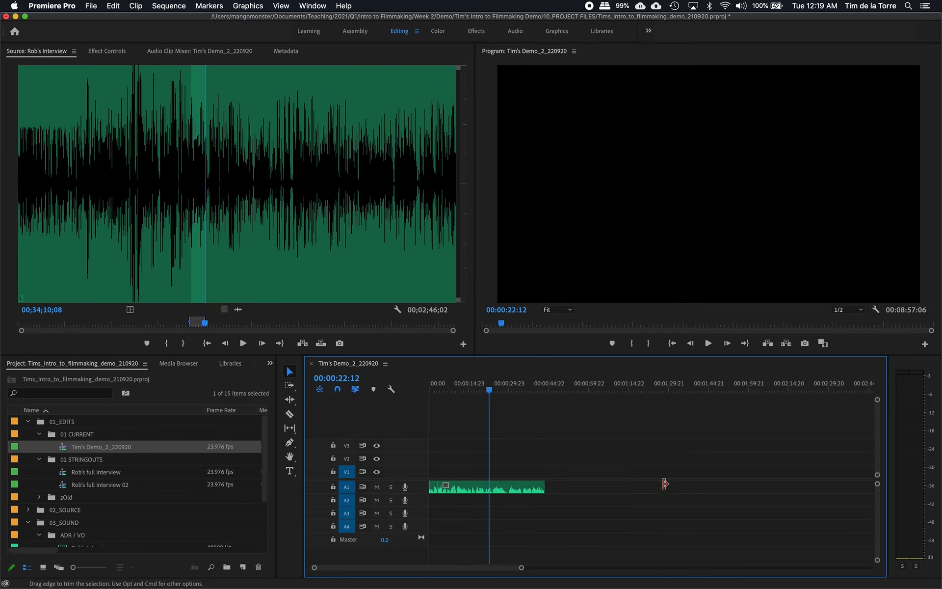
{"action": "key", "text": "minus"}
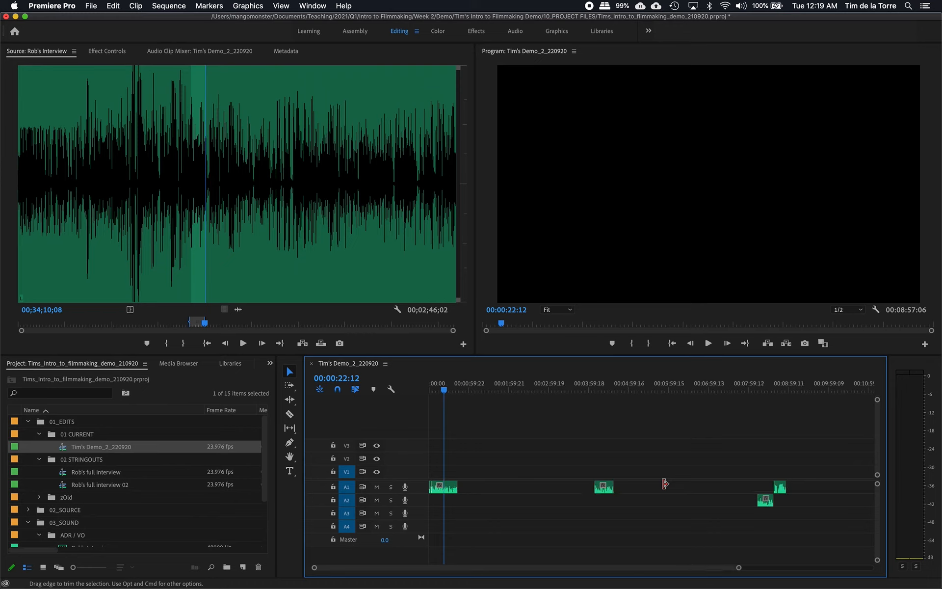
{"action": "left_click", "coordinate": [608, 491]}
{"action": "left_click_drag", "start_coordinate": [609, 495], "coordinate": [475, 490]}
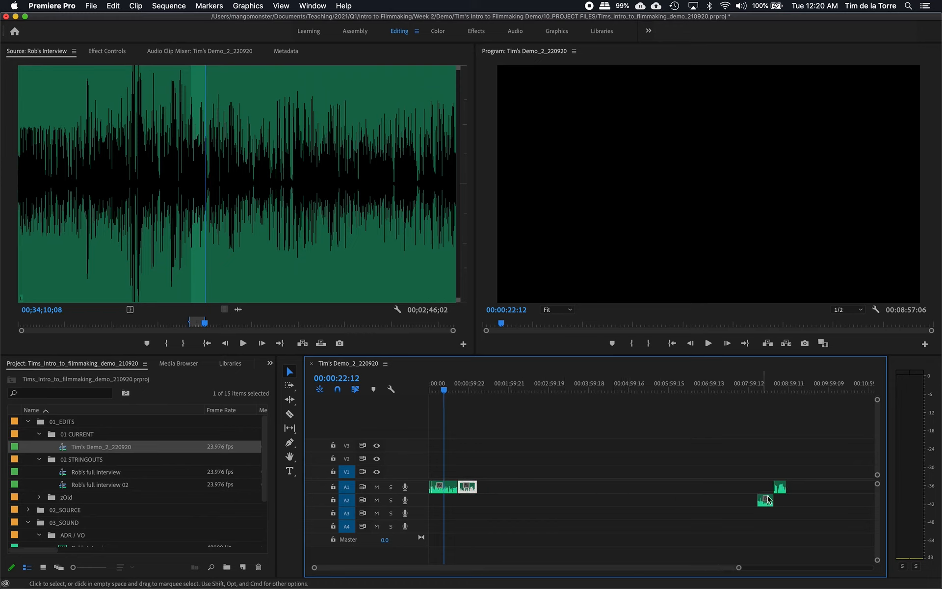
- Delete the set-aside A2 piece and move the set-aside A1 piece directly after the other A1 clips
{"action": "left_click", "coordinate": [780, 487]}
{"action": "left_click", "coordinate": [767, 503]}
{"action": "key", "text": "Delete"}
{"action": "left_click_drag", "start_coordinate": [780, 487], "coordinate": [488, 491]}
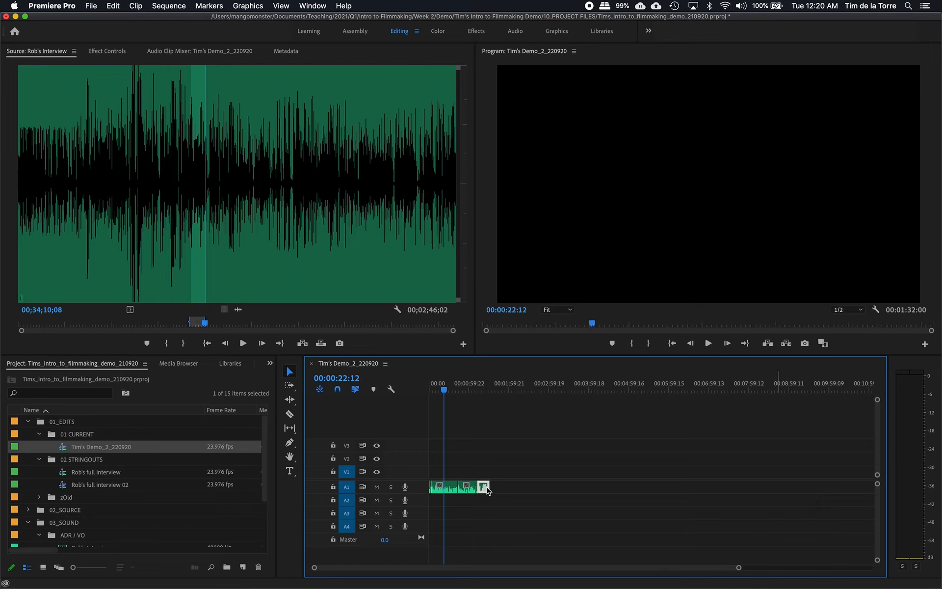
{"action": "key", "text": "="}
{"action": "key", "text": "="}
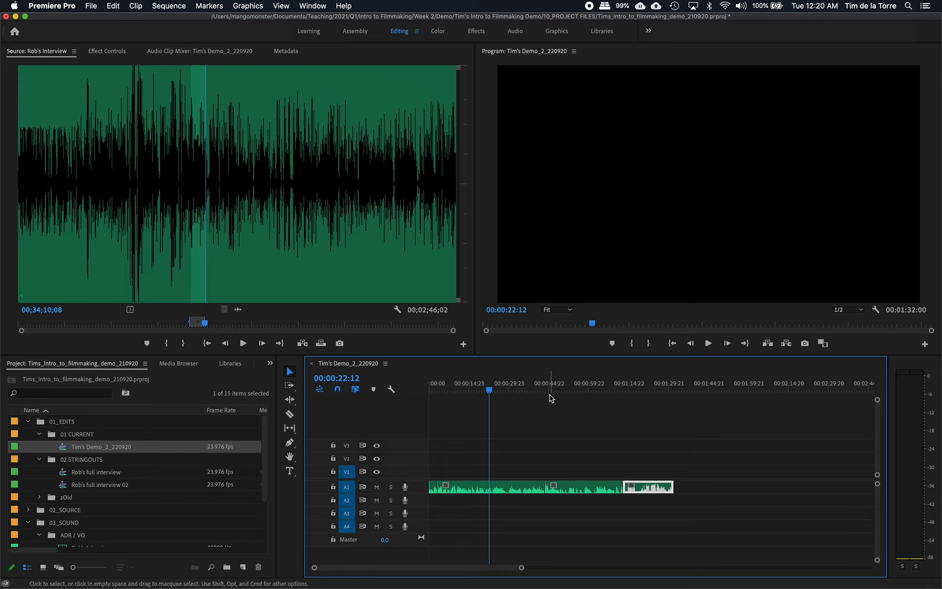
{"action": "mouse_move", "coordinate": [698, 587]}
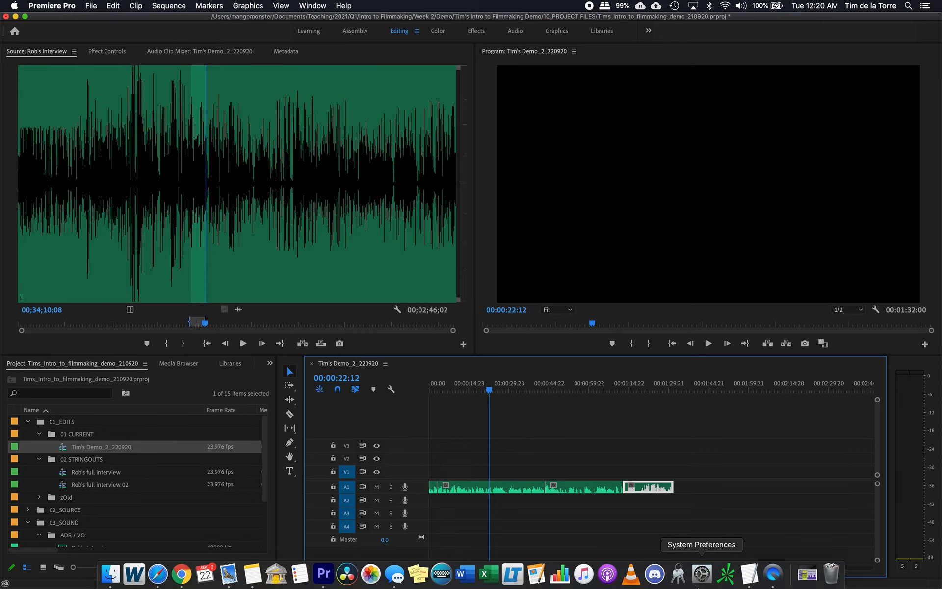
{"action": "key", "text": "minus"}
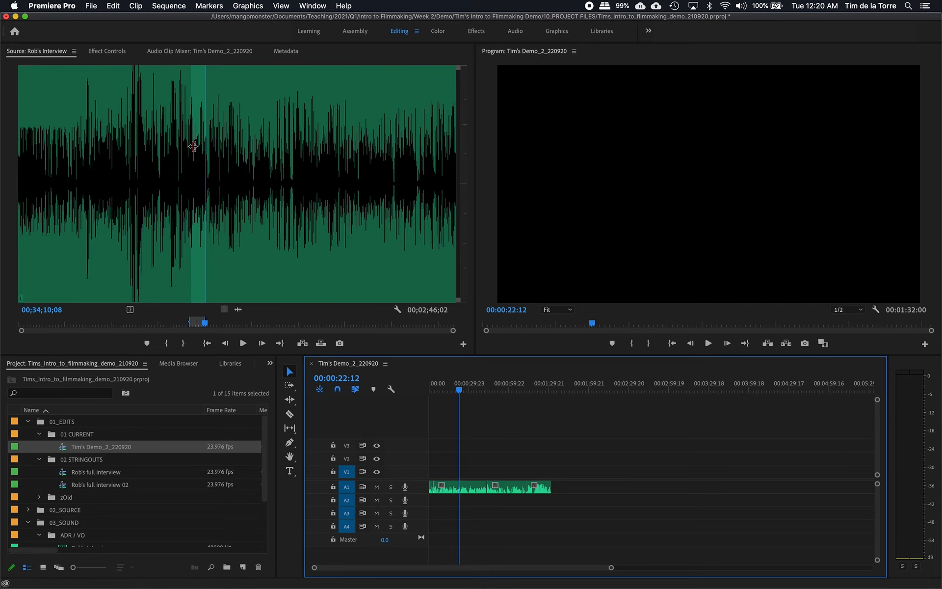
{"action": "left_click", "coordinate": [96, 9]}
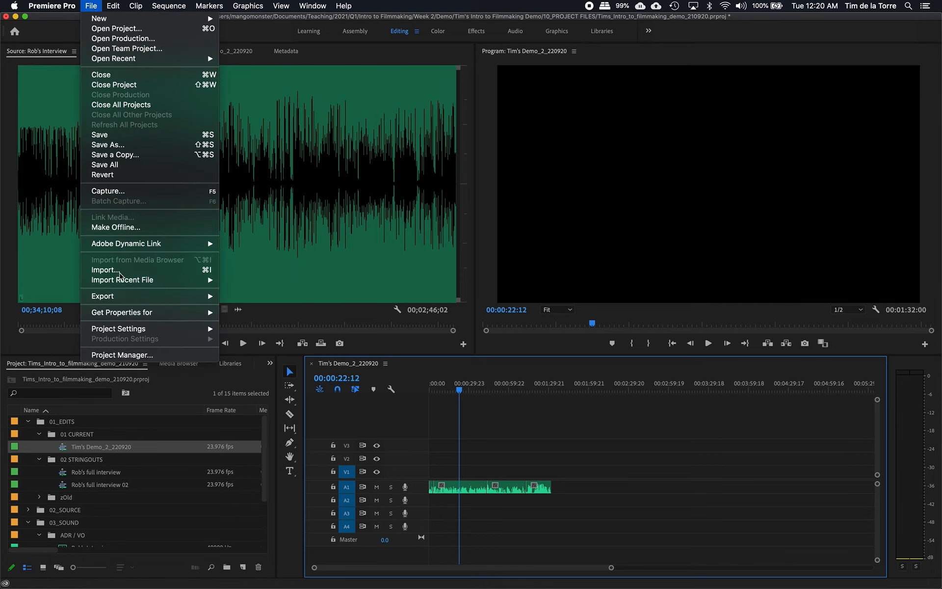
{"action": "mouse_move", "coordinate": [131, 298]}
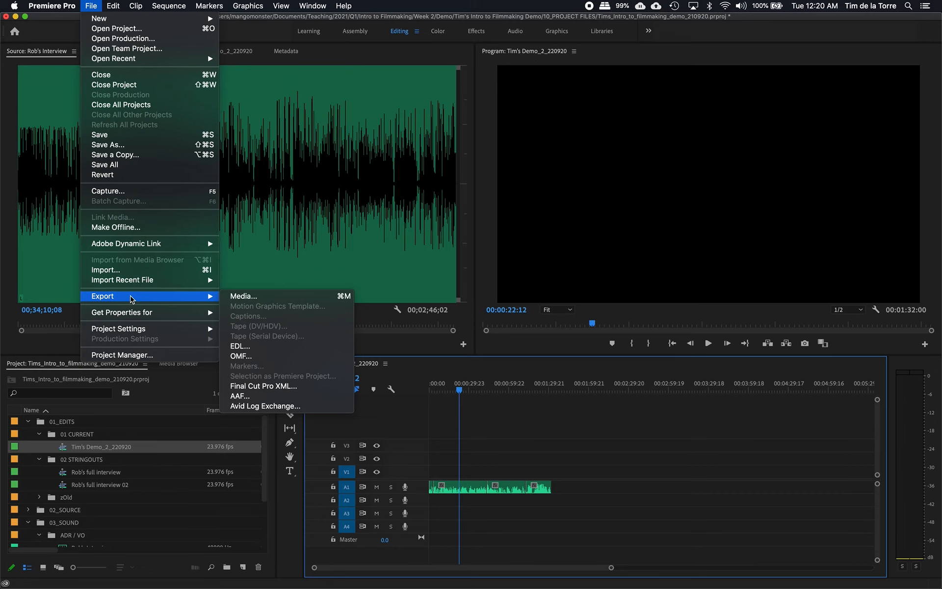
{"action": "left_click", "coordinate": [479, 418]}
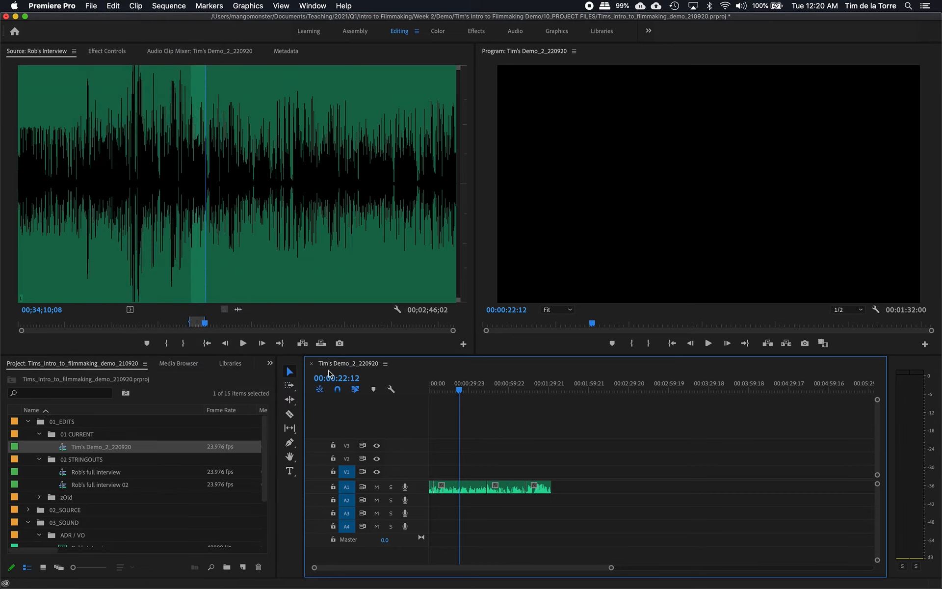
{"action": "key", "text": "space"}
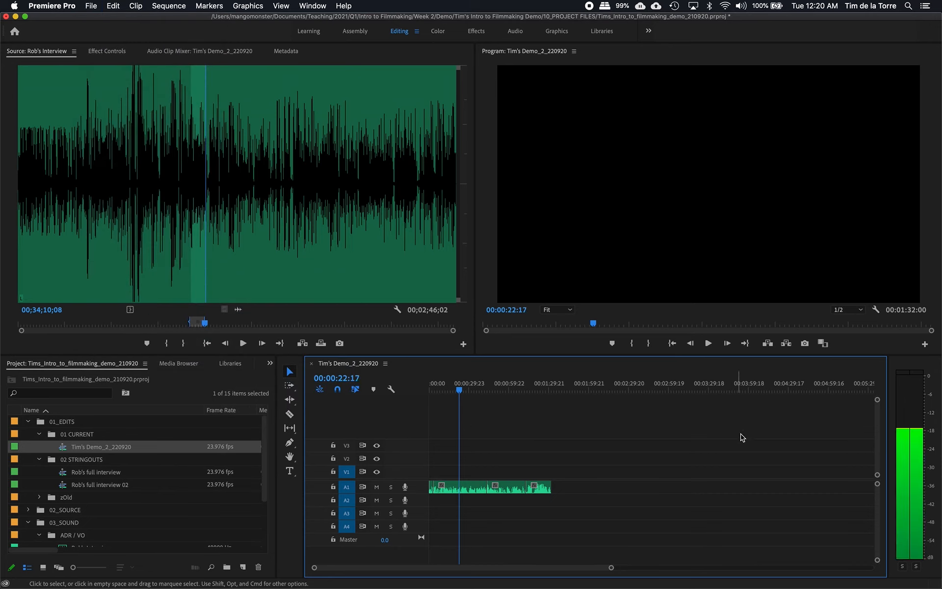
- Start a media export of Tim's Demo_2_220920 with the format set to AIFF
{"action": "left_click", "coordinate": [92, 5]}
{"action": "mouse_move", "coordinate": [156, 296]}
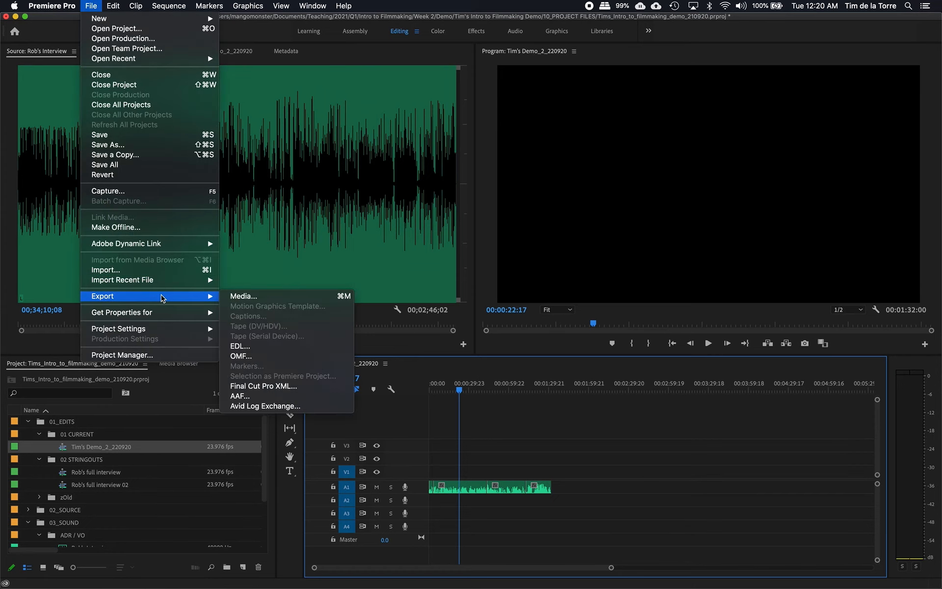
{"action": "left_click", "coordinate": [261, 295]}
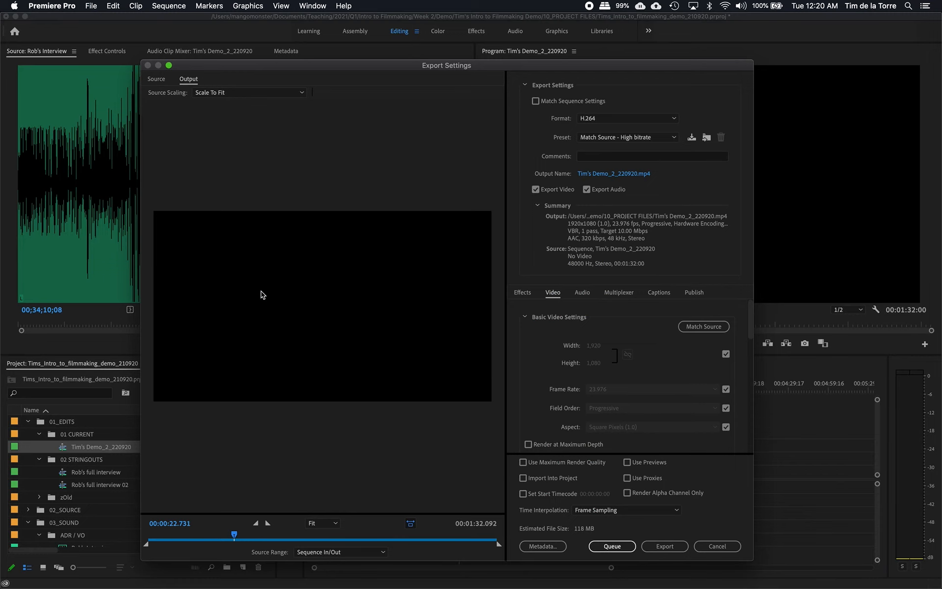
{"action": "left_click", "coordinate": [592, 121]}
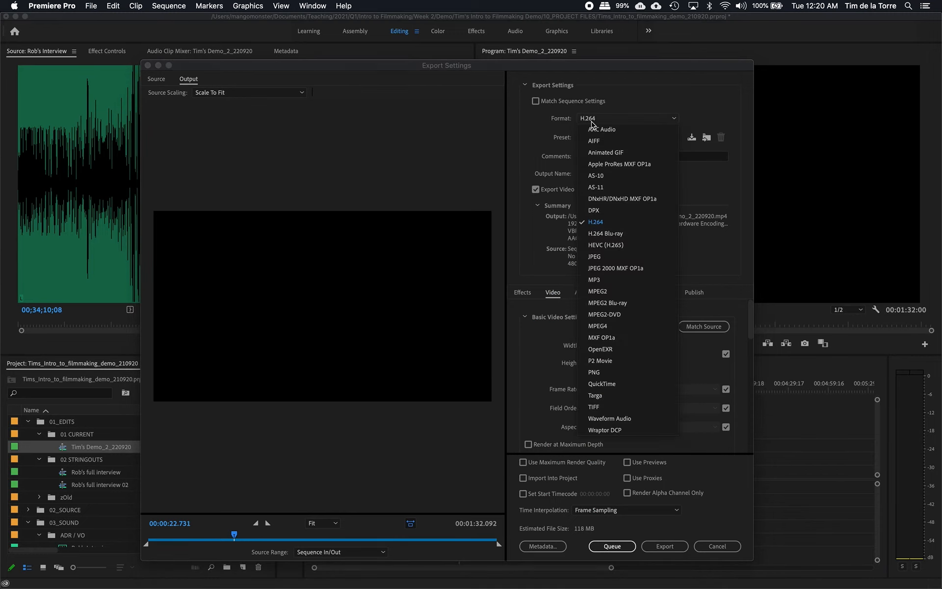
{"action": "left_click", "coordinate": [593, 143]}
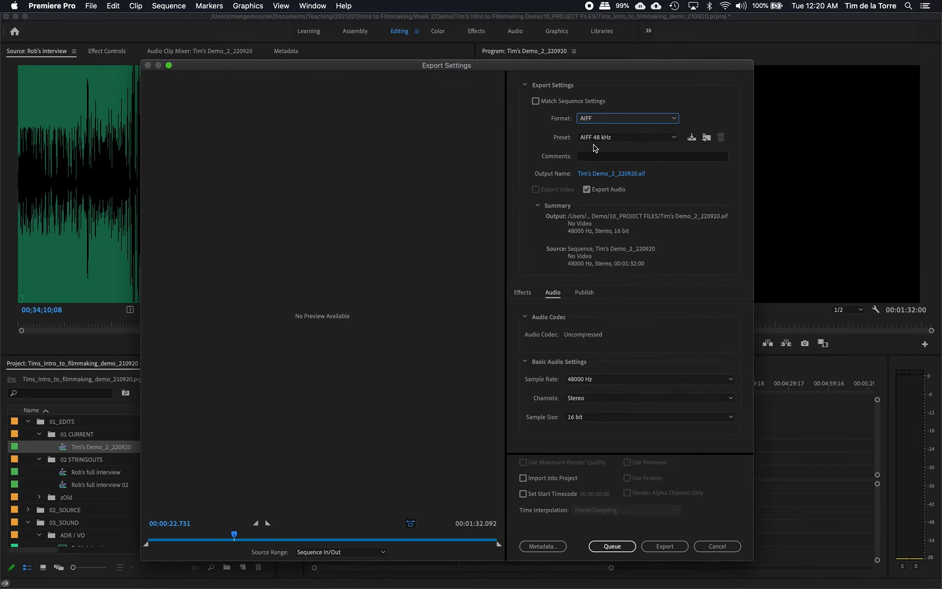
- Save the output file into the EXPORTS folder under its existing name and export the audio
{"action": "left_click", "coordinate": [592, 174]}
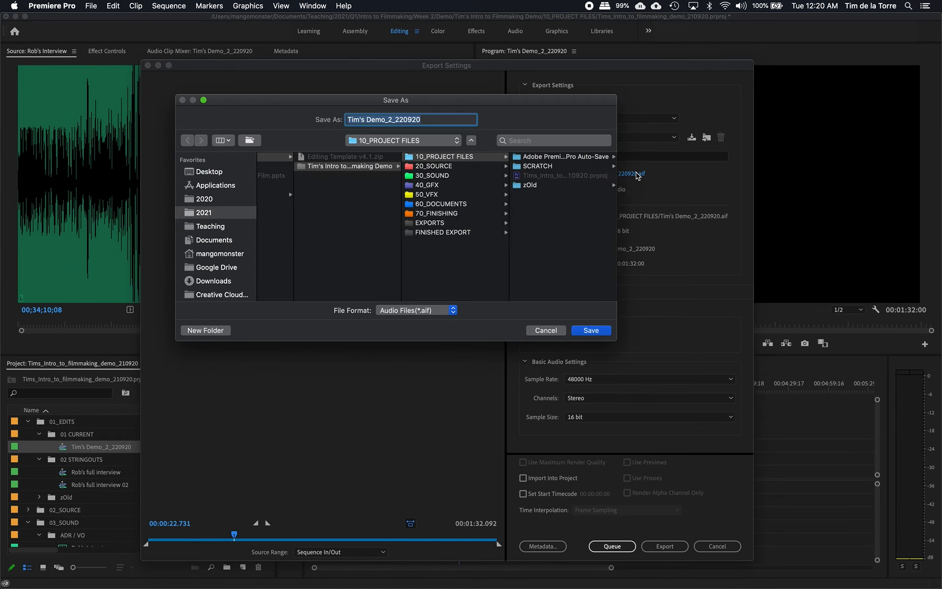
{"action": "left_click", "coordinate": [432, 224]}
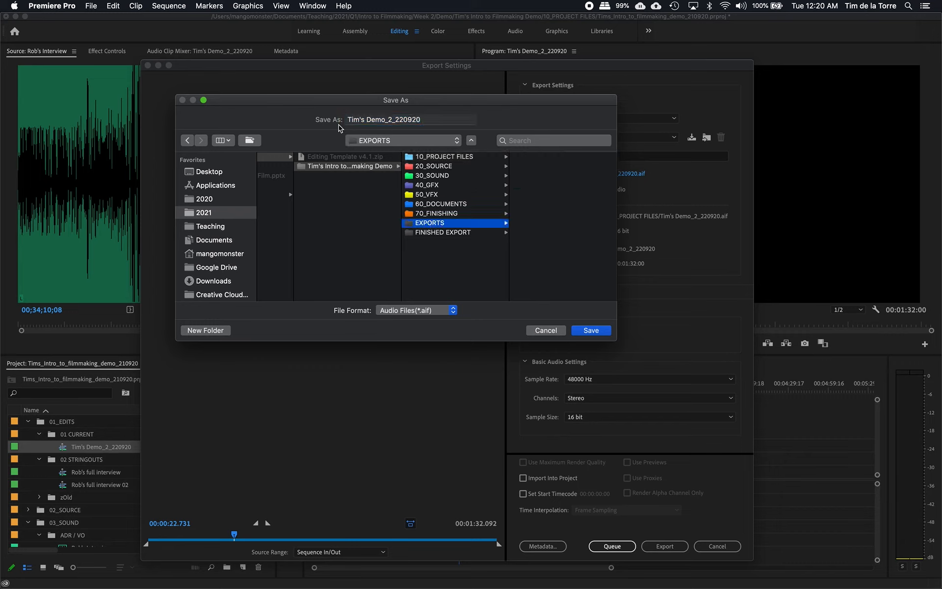
{"action": "left_click", "coordinate": [595, 331]}
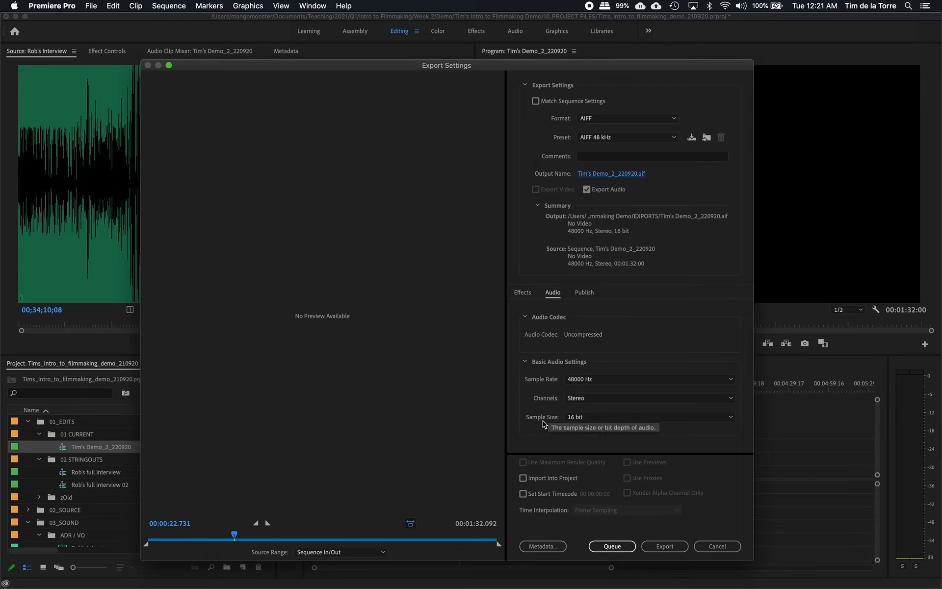
{"action": "left_click", "coordinate": [663, 544]}
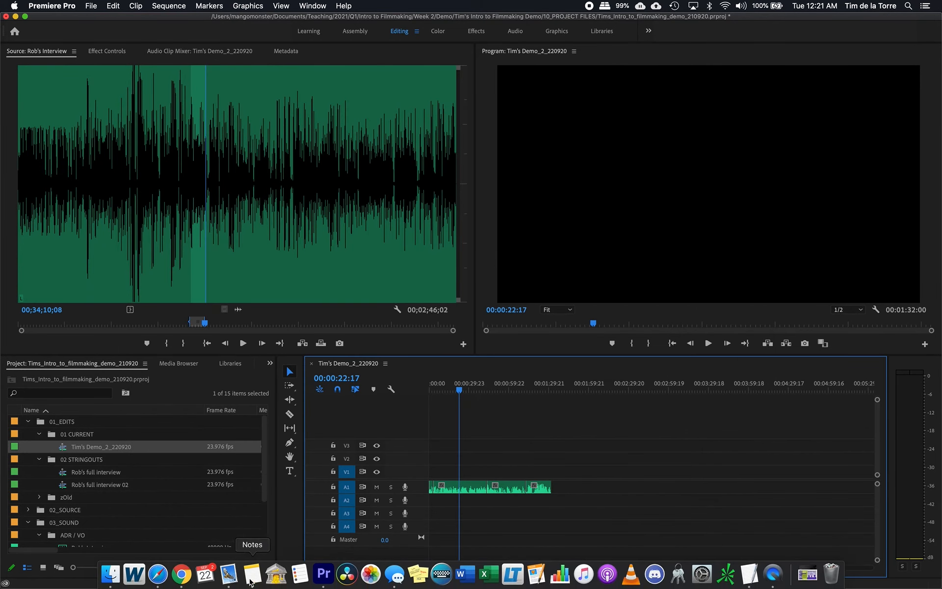
- Switch to Finder and open the EXPORTS folder inside Tim's Intro to Filmmaking Demo
{"action": "left_click", "coordinate": [110, 574]}
{"action": "left_click", "coordinate": [448, 332]}
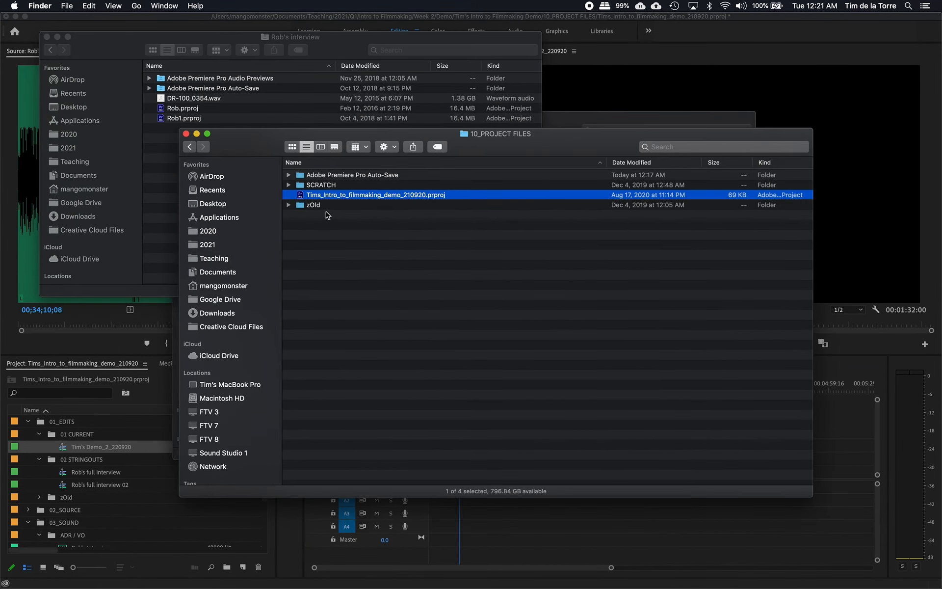
{"action": "left_click", "coordinate": [189, 147]}
{"action": "left_click", "coordinate": [327, 265]}
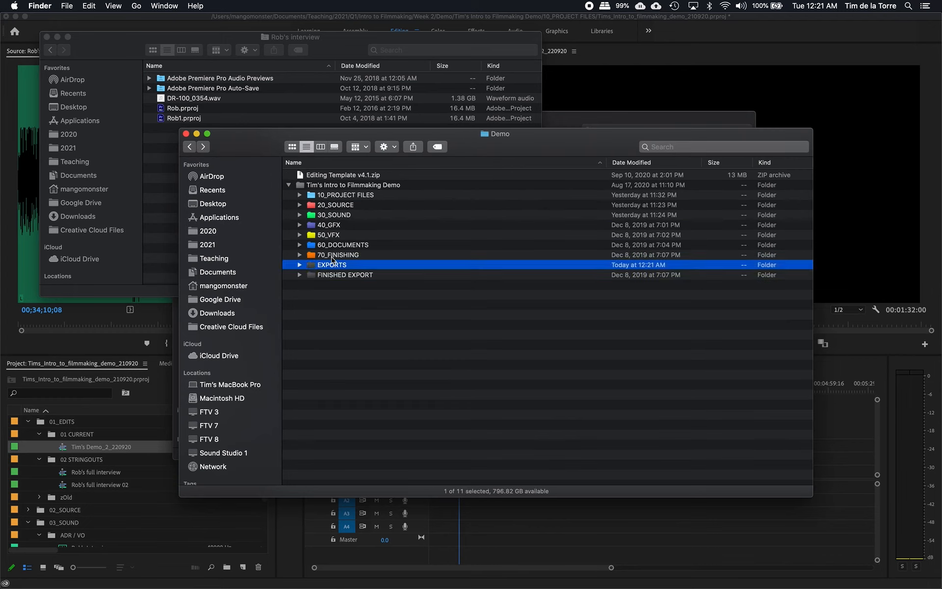
{"action": "left_click", "coordinate": [327, 189]}
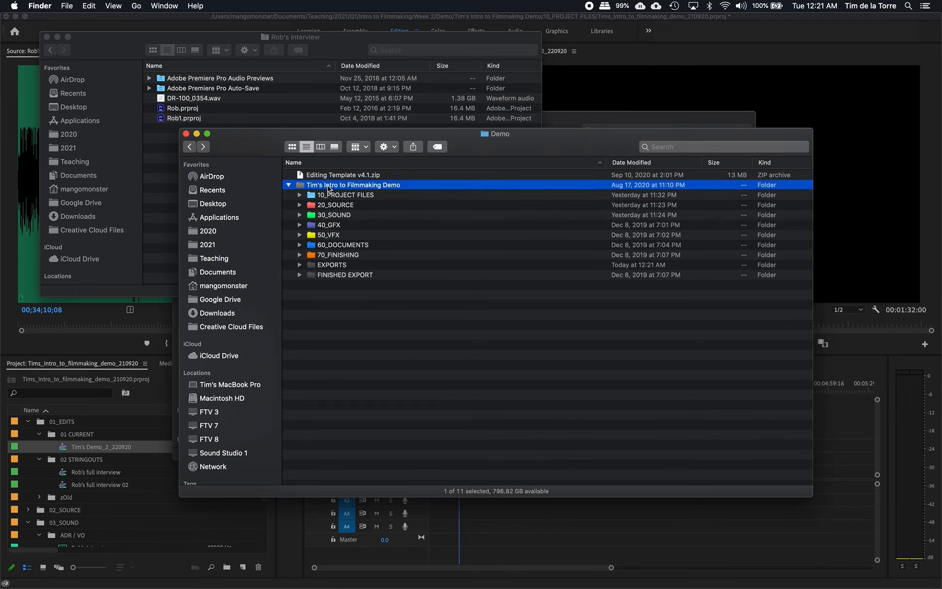
{"action": "double_click", "coordinate": [337, 267]}
- Preview the exported Tim's Demo_2_220920.aif, skip ahead in its playback, and close the preview
{"action": "left_click", "coordinate": [346, 177]}
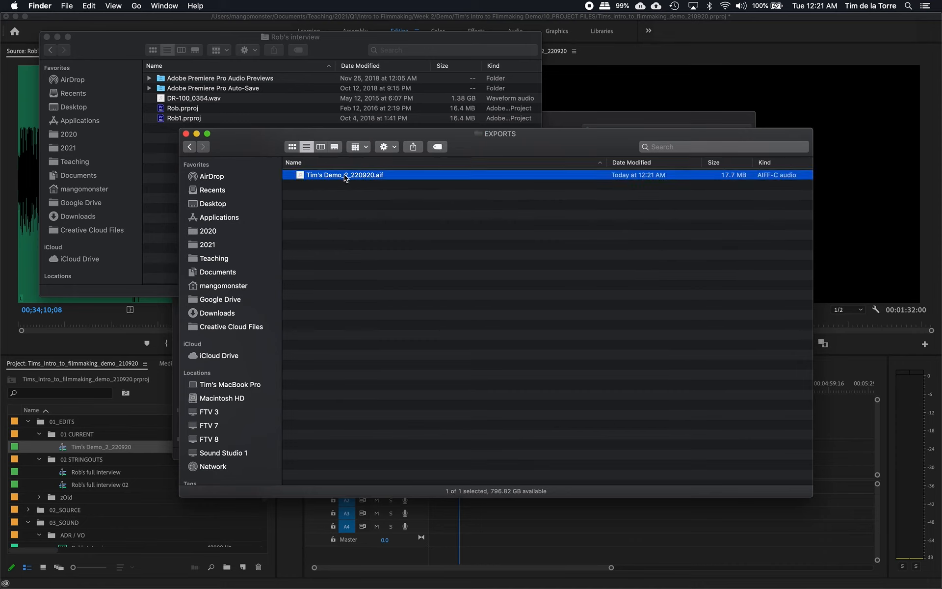
{"action": "key", "text": "space"}
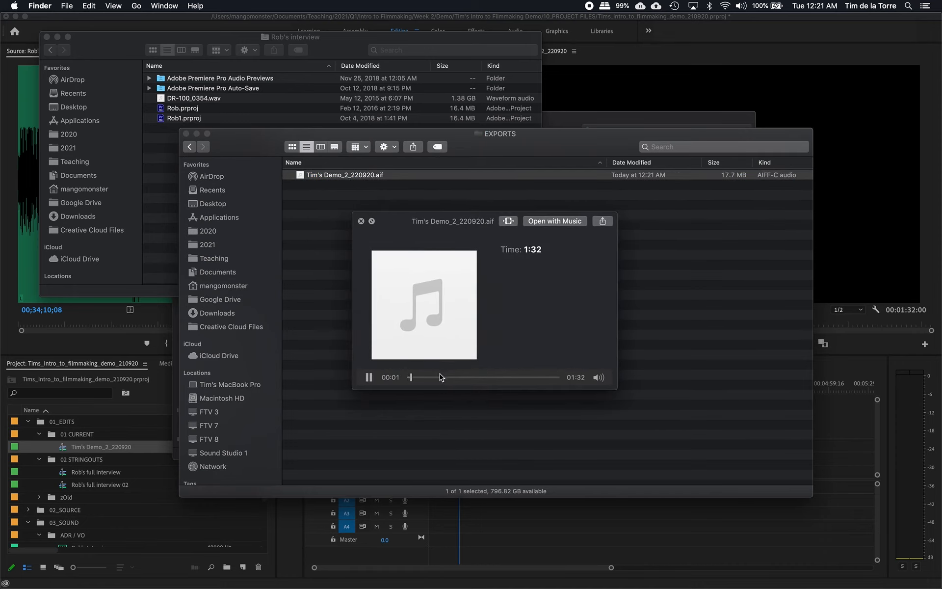
{"action": "left_click_drag", "start_coordinate": [440, 376], "coordinate": [522, 375]}
{"action": "key", "text": "space"}
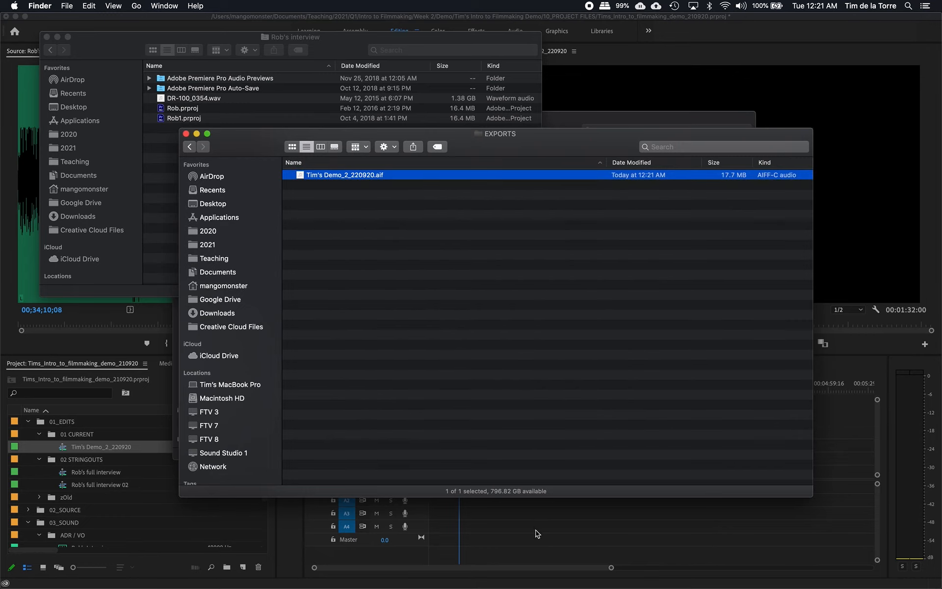
{"action": "mouse_move", "coordinate": [345, 177]}
{"action": "left_mouse_down"}
{"action": "mouse_move", "coordinate": [346, 202]}
{"action": "mouse_move", "coordinate": [339, 176]}
{"action": "left_mouse_up"}
- Return to Premiere Pro and go through the individual interview clips on A1 in the Tim's Demo_2_220920 timeline
{"action": "left_click", "coordinate": [523, 542]}
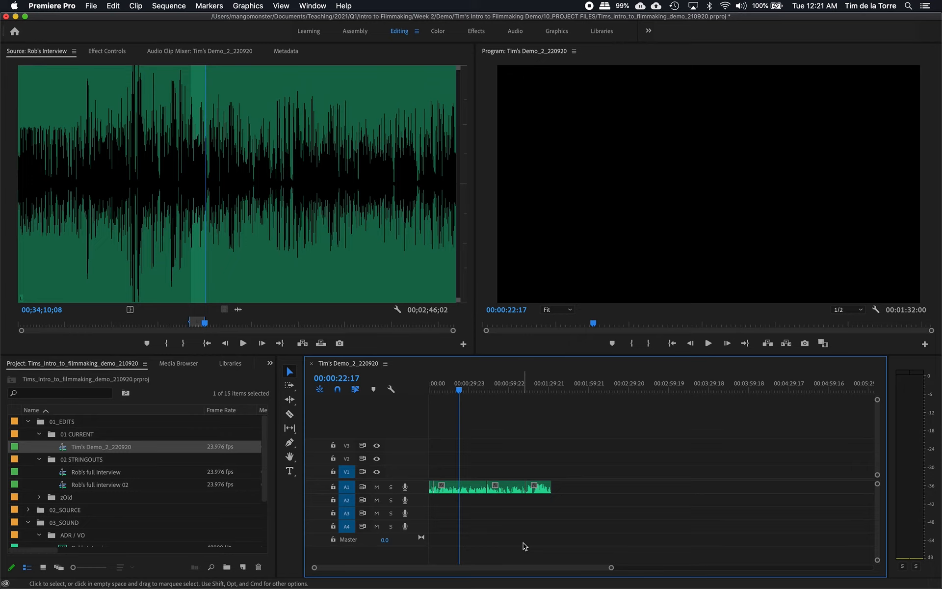
{"action": "mouse_move", "coordinate": [584, 584]}
{"action": "key", "text": "="}
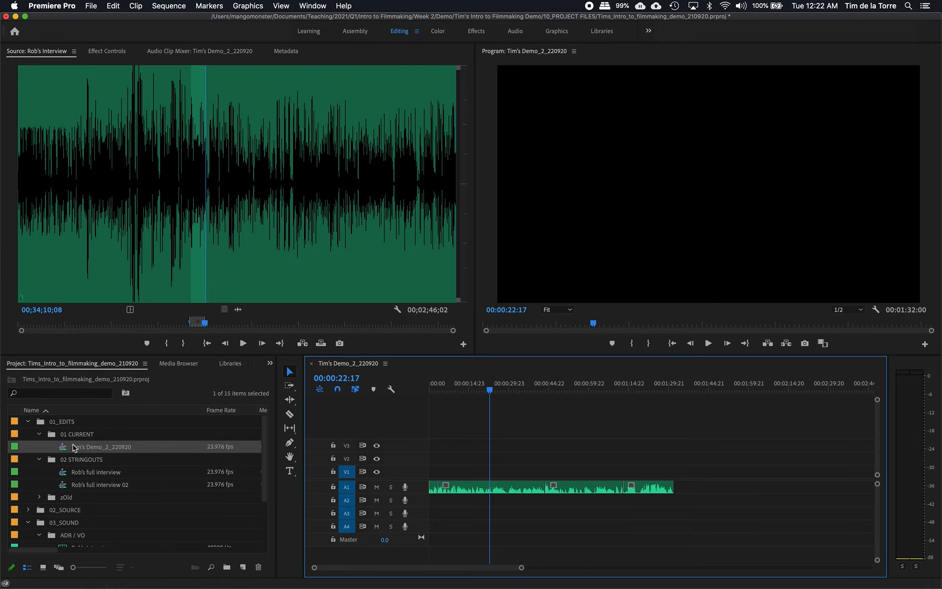
{"action": "left_click", "coordinate": [658, 489]}
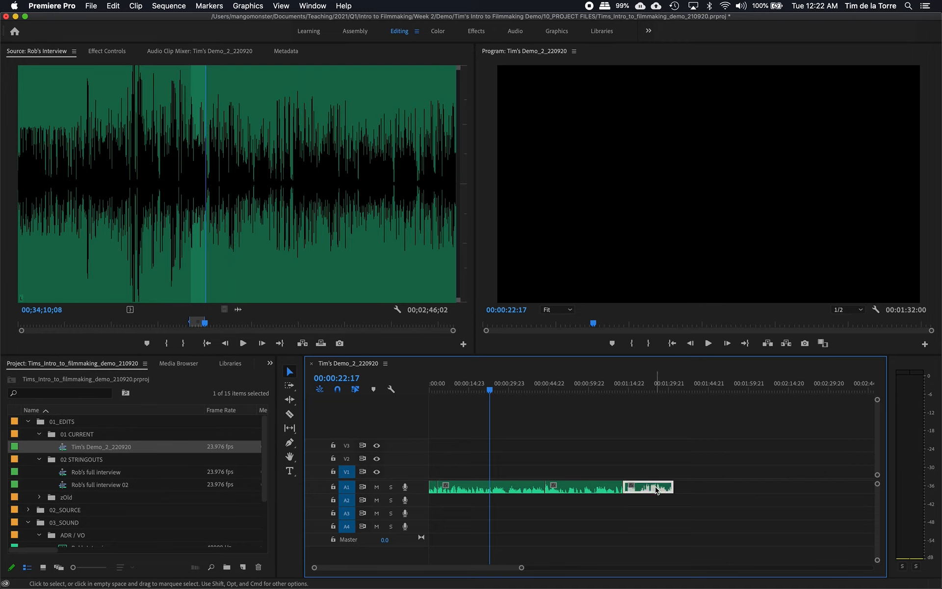
{"action": "left_click", "coordinate": [585, 492]}
{"action": "left_click", "coordinate": [486, 492]}
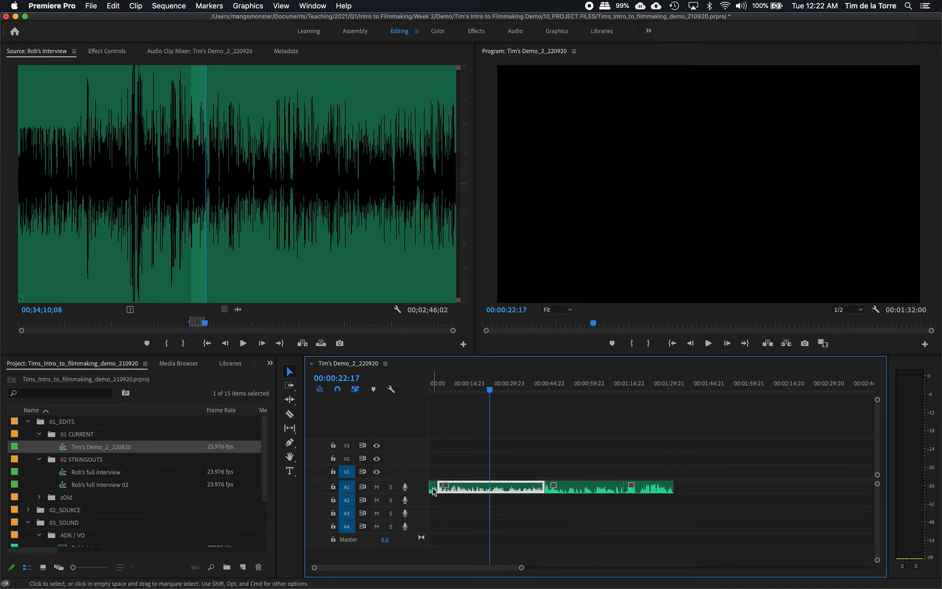
{"action": "left_click", "coordinate": [434, 489]}
{"action": "left_click", "coordinate": [468, 488]}
{"action": "left_click", "coordinate": [569, 492]}
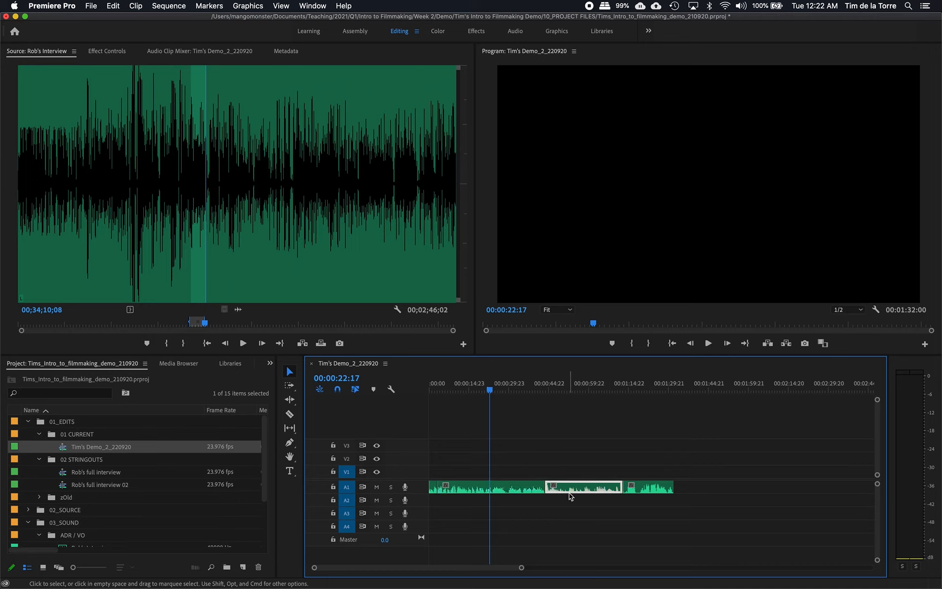
{"action": "left_click", "coordinate": [650, 489]}
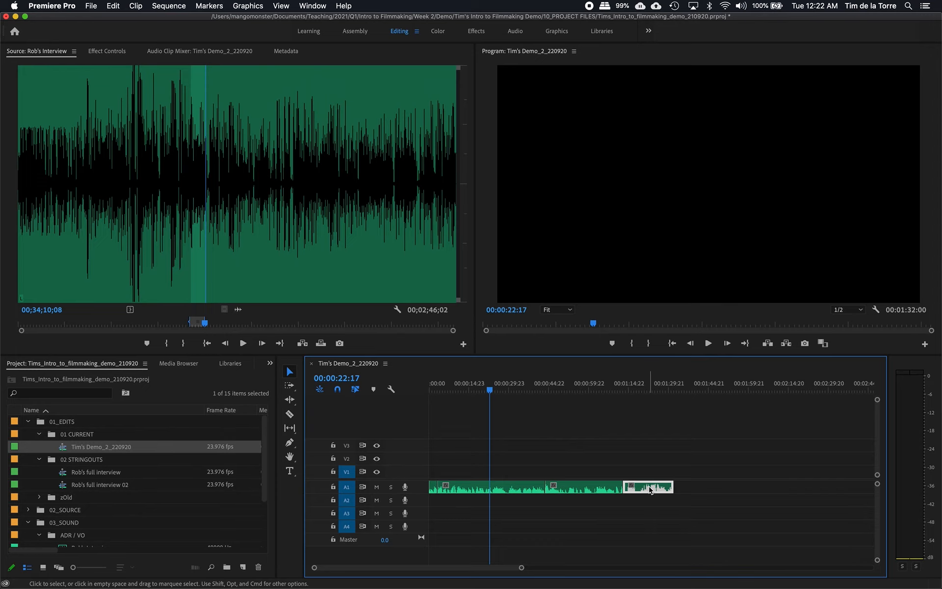
- Try moving the last A1 clip about 7 seconds over the end of the preceding clip, and undo the overlap
{"action": "left_click", "coordinate": [619, 387]}
{"action": "key", "text": "="}
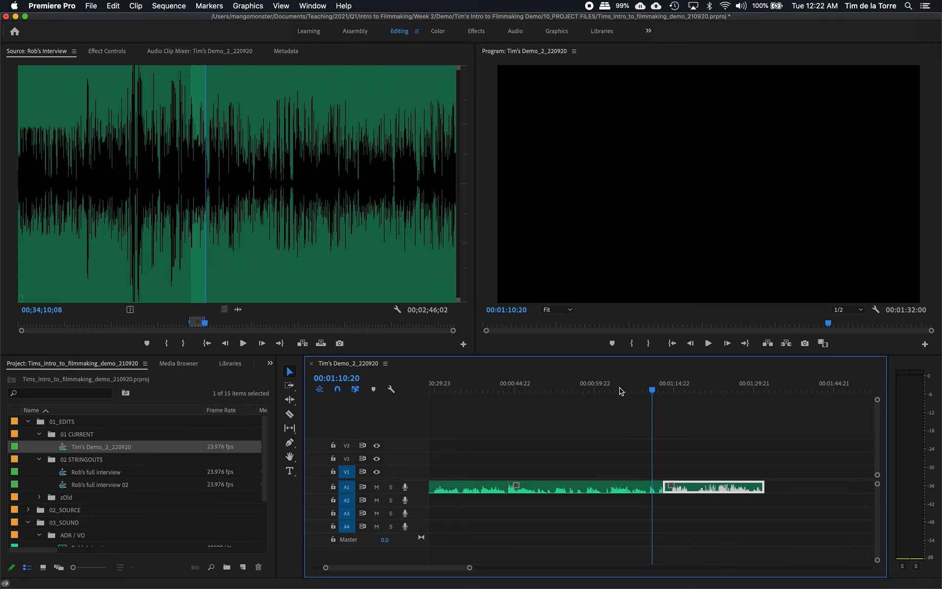
{"action": "mouse_move", "coordinate": [705, 488]}
{"action": "left_mouse_down"}
{"action": "mouse_move", "coordinate": [754, 488]}
{"action": "mouse_move", "coordinate": [755, 504]}
{"action": "mouse_move", "coordinate": [738, 504]}
{"action": "mouse_move", "coordinate": [754, 492]}
{"action": "mouse_move", "coordinate": [711, 490]}
{"action": "left_mouse_up"}
{"action": "left_click_drag", "start_coordinate": [701, 489], "coordinate": [670, 487]}
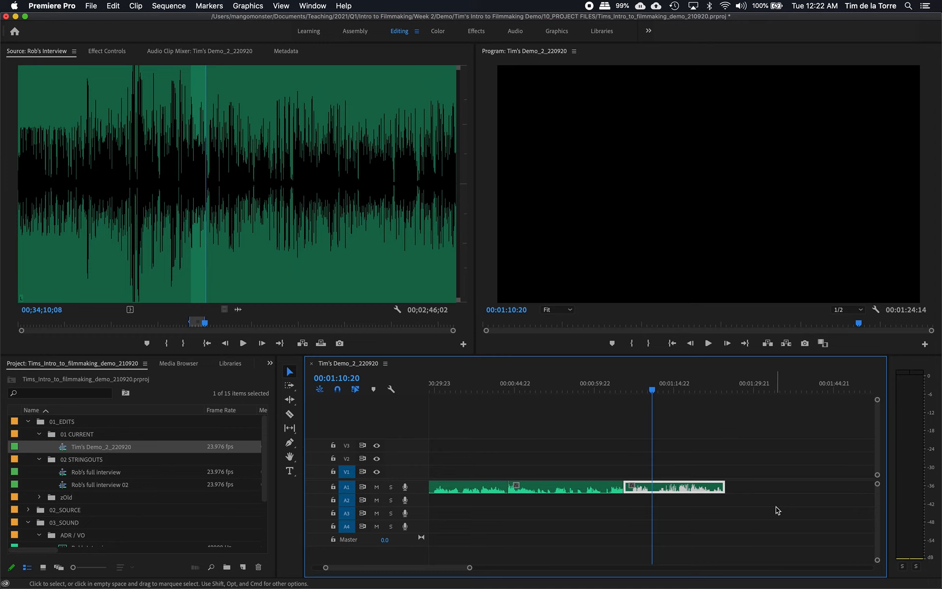
{"action": "left_click", "coordinate": [608, 492]}
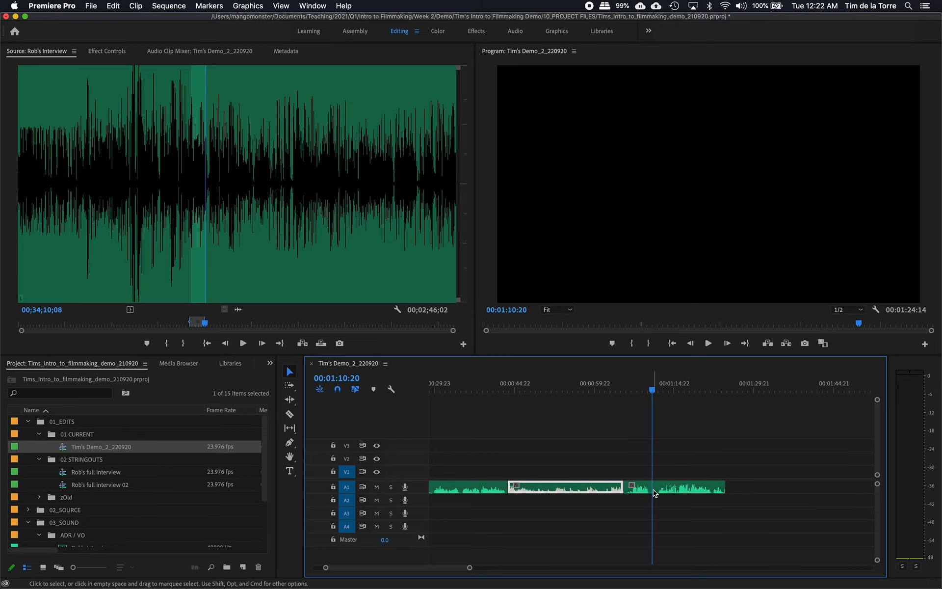
{"action": "key", "text": "super+z"}
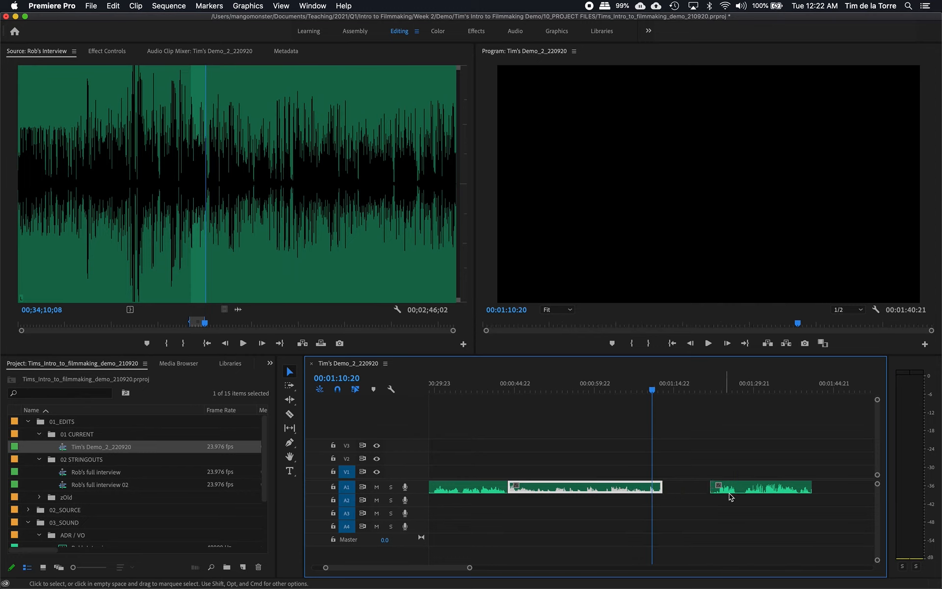
- Try placing the last A1 clip about 9 seconds over the preceding clip's original end, play across the cut, and undo the move
{"action": "left_click_drag", "start_coordinate": [745, 493], "coordinate": [650, 491]}
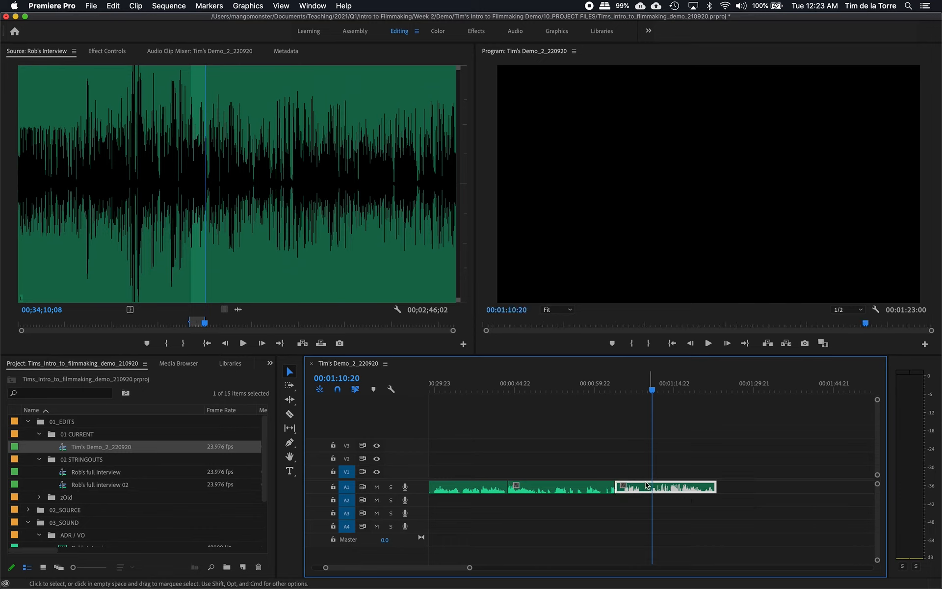
{"action": "left_click", "coordinate": [602, 388]}
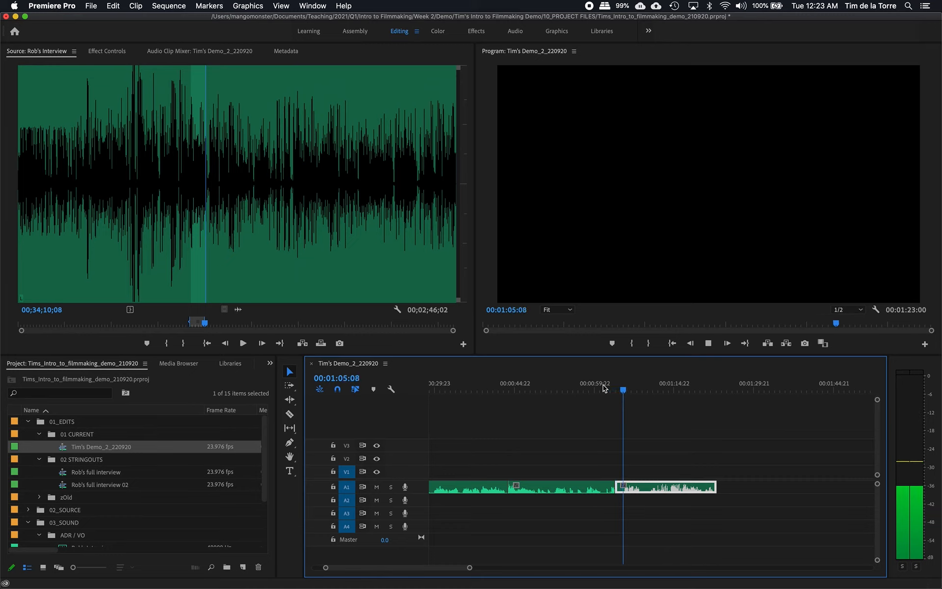
{"action": "key", "text": "space"}
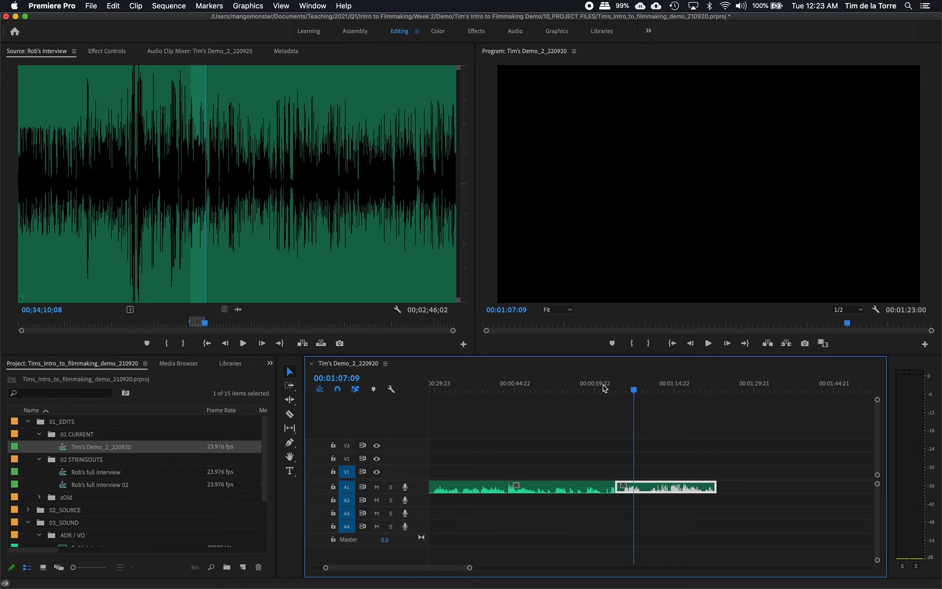
{"action": "key", "text": "super+z"}
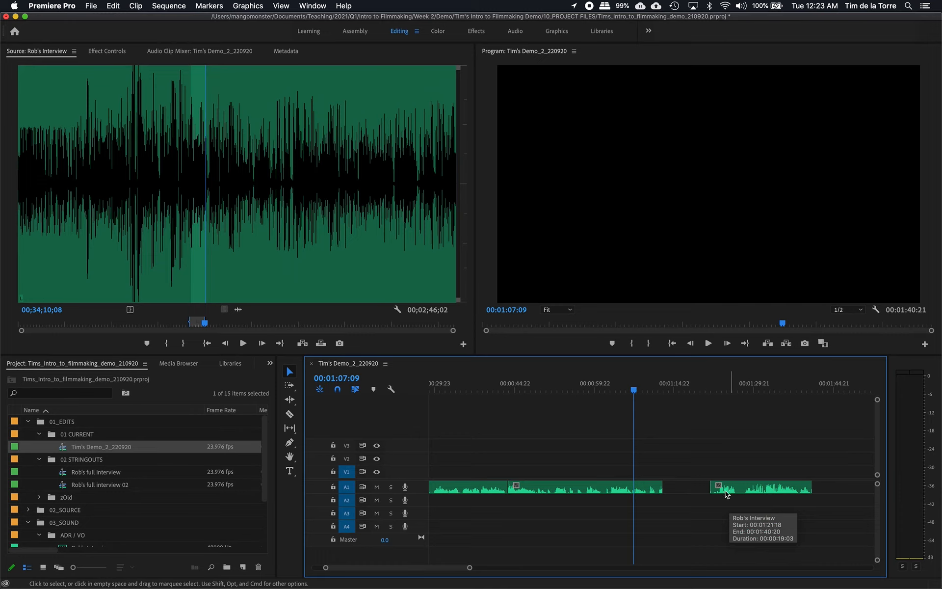
- Extend the end of the second-to-last A1 clip to 00:01:17:00 and place the last clip directly after it
{"action": "mouse_move", "coordinate": [730, 492]}
{"action": "left_mouse_down"}
{"action": "mouse_move", "coordinate": [650, 488]}
{"action": "mouse_move", "coordinate": [731, 485]}
{"action": "left_mouse_up"}
{"action": "left_click_drag", "start_coordinate": [634, 488], "coordinate": [714, 486]}
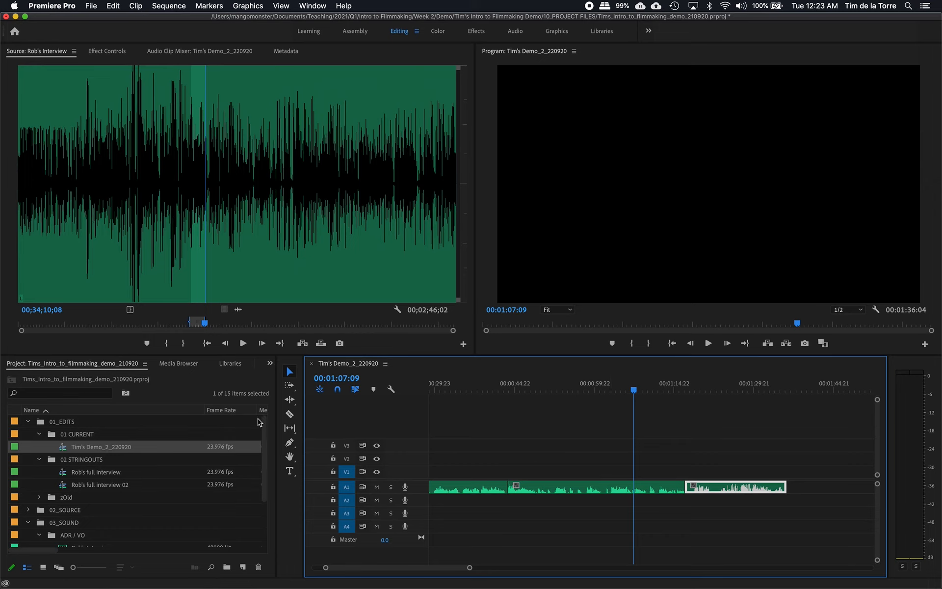
- Examine the clips around 00:00:31:05 in the Rob's full interview stringout, and return to the second-to-last A1 clip in Tim's Demo_2_220920
{"action": "left_click", "coordinate": [90, 473]}
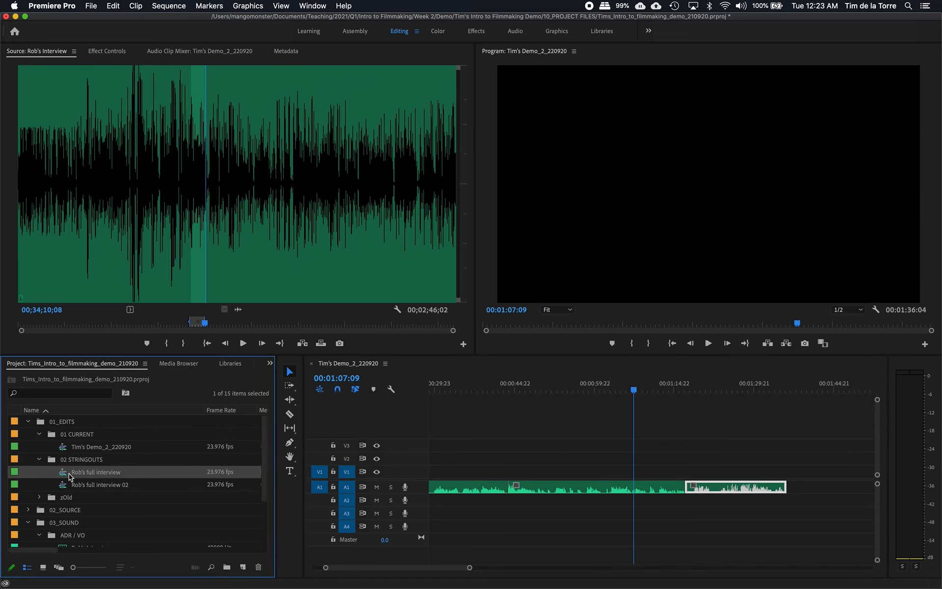
{"action": "double_click", "coordinate": [68, 474]}
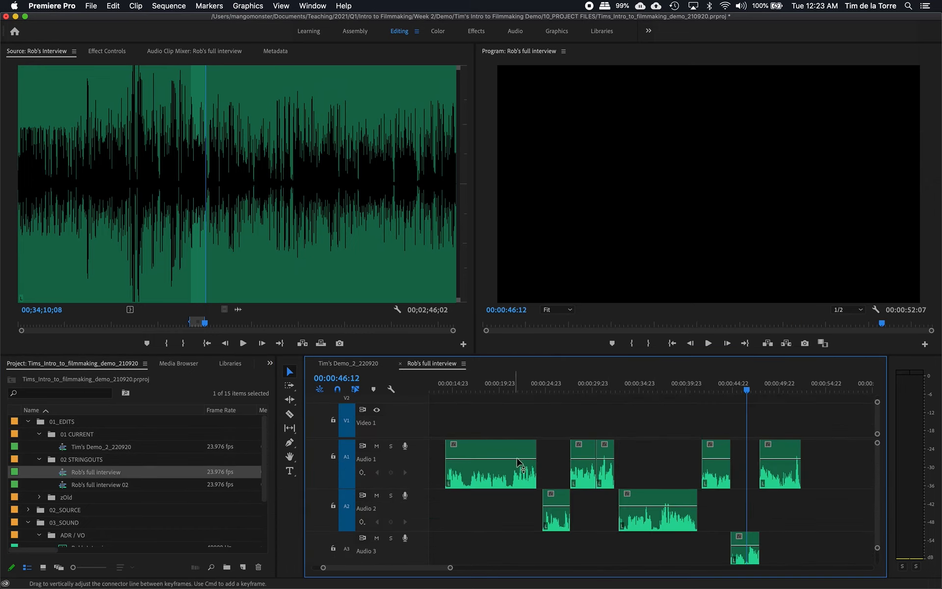
{"action": "left_click_drag", "start_coordinate": [679, 392], "coordinate": [604, 388]}
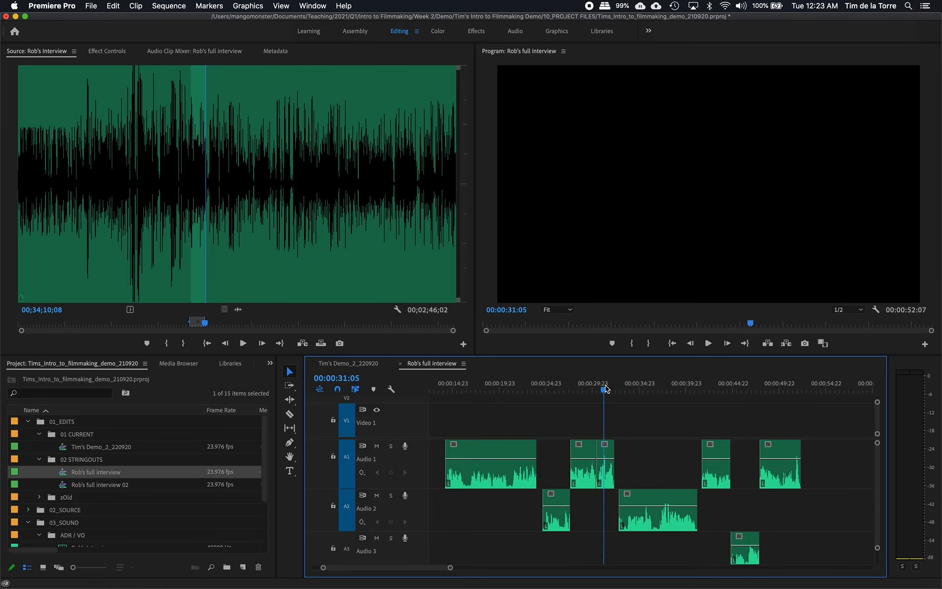
{"action": "left_click", "coordinate": [609, 447]}
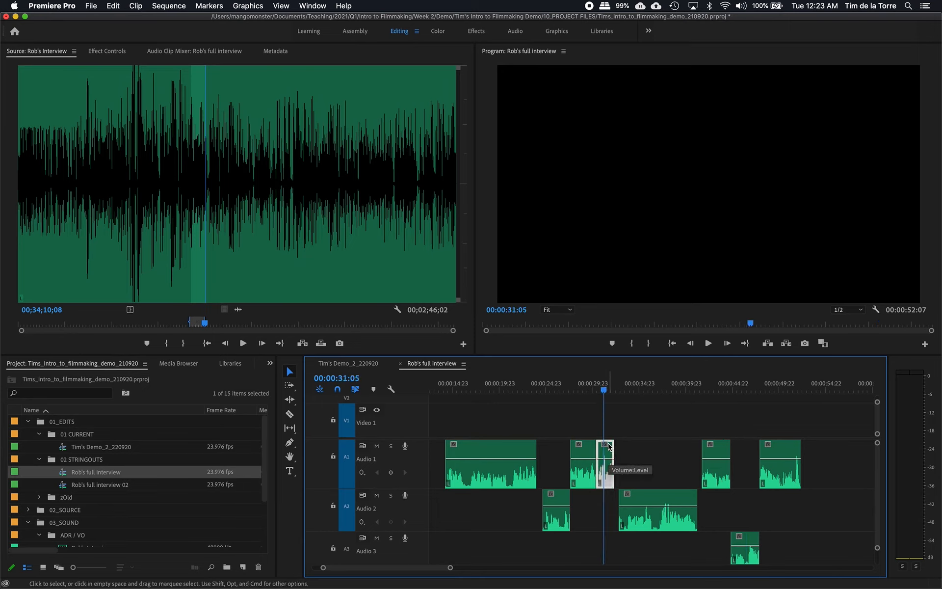
{"action": "left_click", "coordinate": [349, 363]}
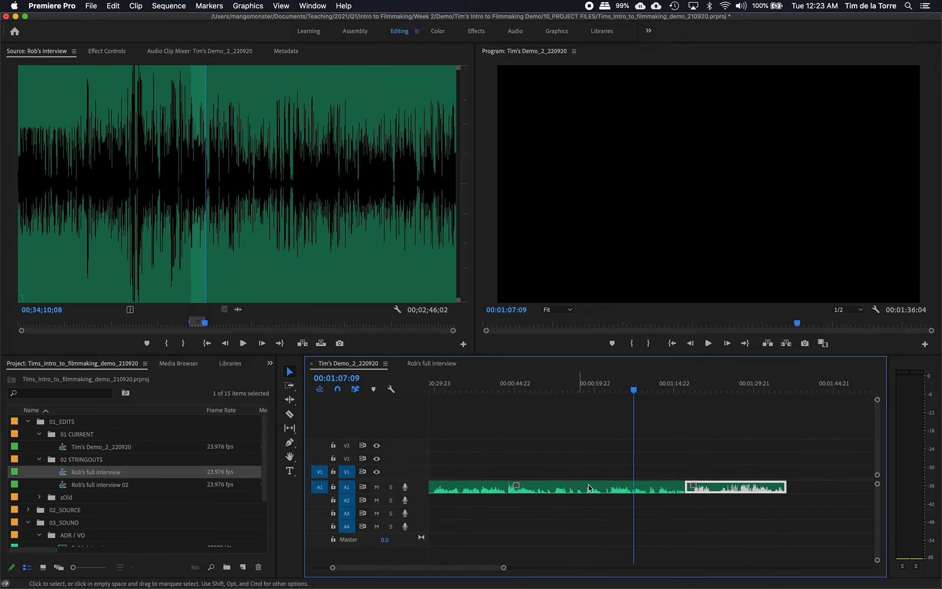
{"action": "left_click", "coordinate": [639, 490]}
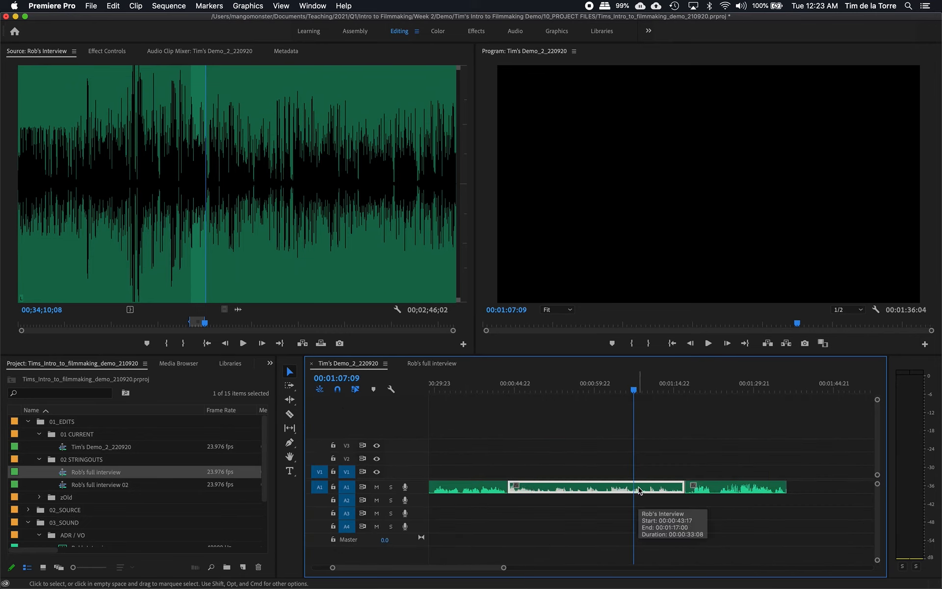
- Delete the second-to-last A1 clip and place the playhead at the start of the resulting gap, at 00:00:43:17
{"action": "key", "text": "Delete"}
{"action": "left_click_drag", "start_coordinate": [524, 387], "coordinate": [510, 388]}
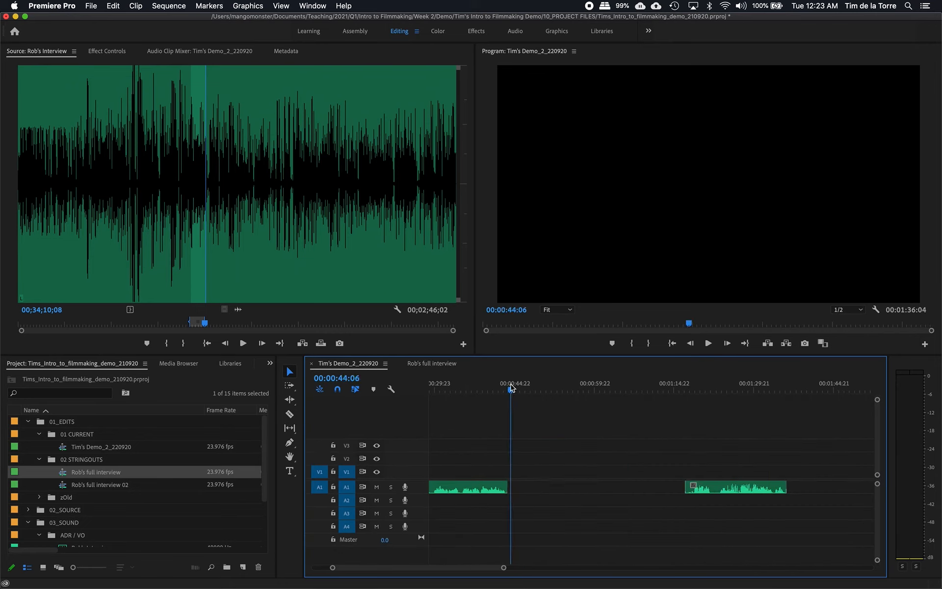
{"action": "key", "text": "Up"}
{"action": "scroll", "coordinate": [510, 388], "scroll_direction": "left", "scroll_amount": 5}
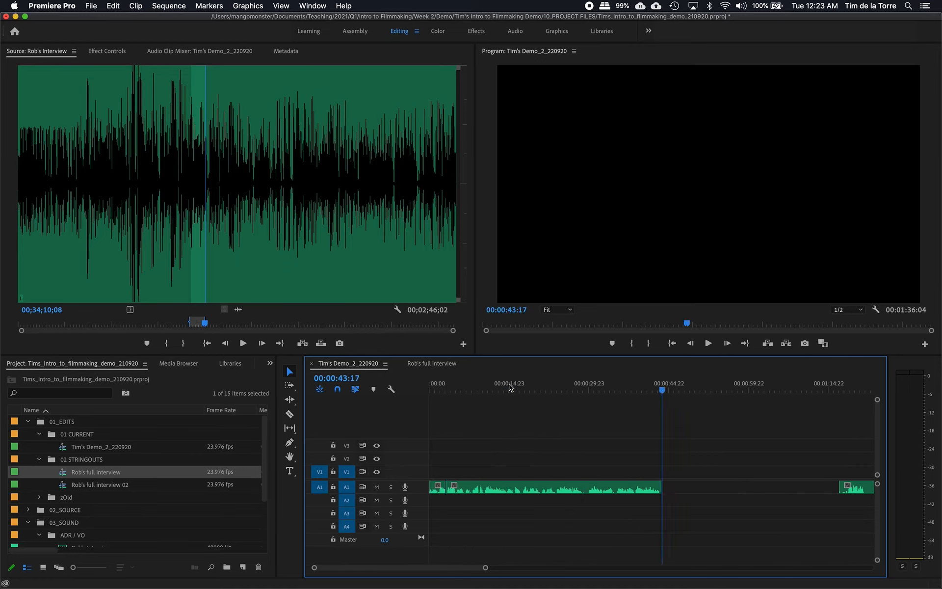
- Try placing a two-second clip on A1 at 00:00:43:17, and undo it
{"action": "key", "text": "super+shift+d"}
{"action": "key", "text": "Down"}
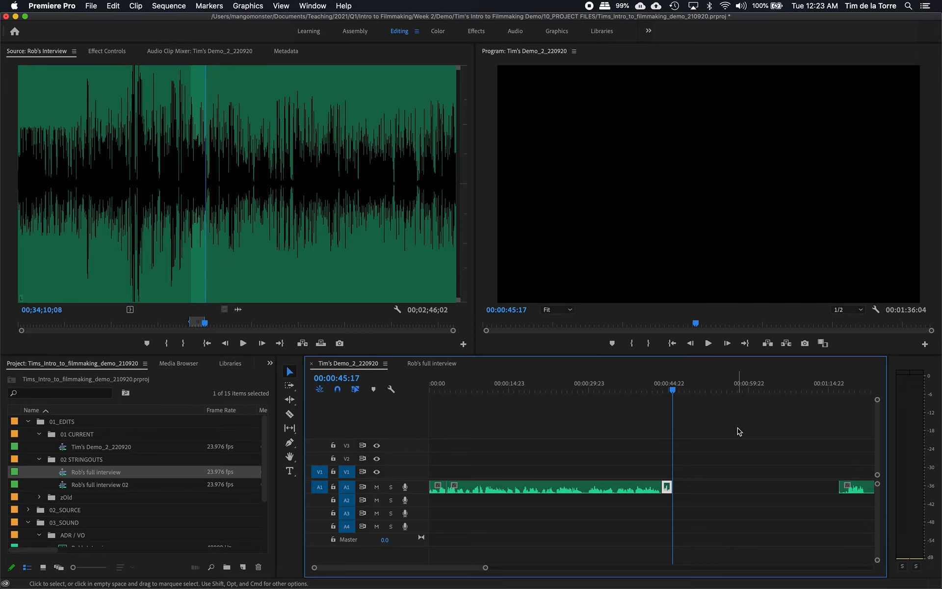
{"action": "key", "text": "super+z"}
- Advance the playhead frame by frame to 00:00:45:20 and play in reverse into the end of the long A1 clip
{"action": "key", "text": "="}
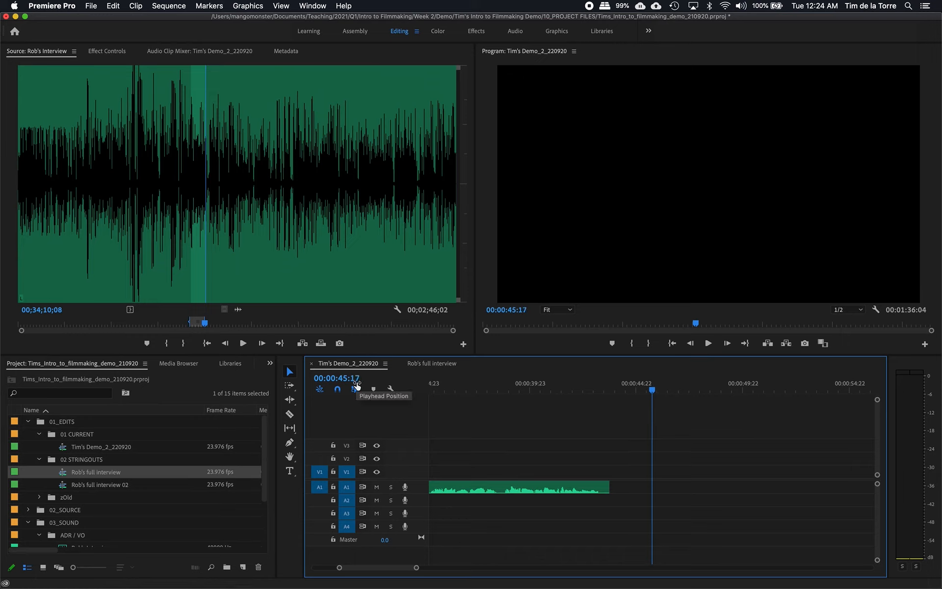
{"action": "key", "text": "Right"}
{"action": "key", "text": "Right"}
{"action": "key", "text": "Right"}
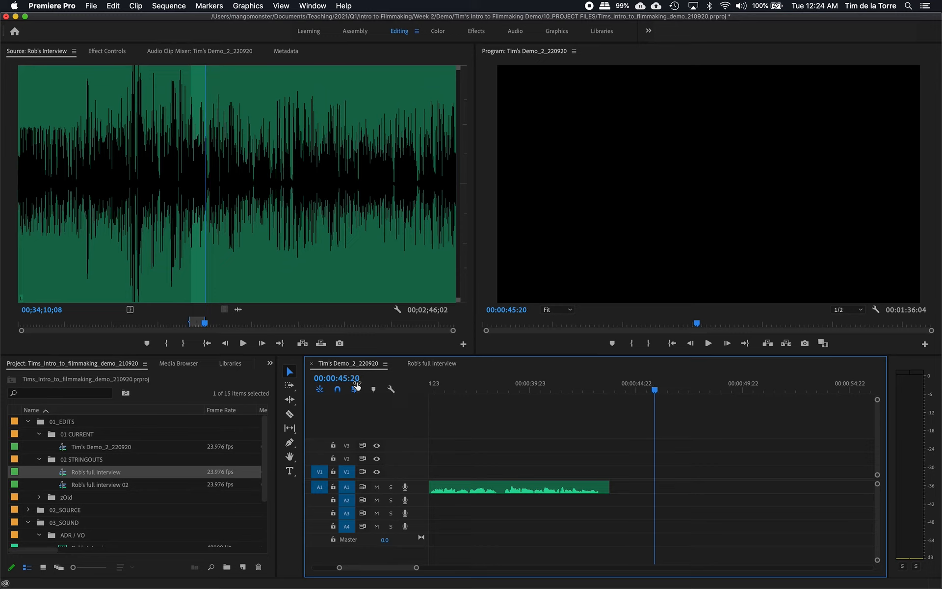
{"action": "key", "text": "j"}
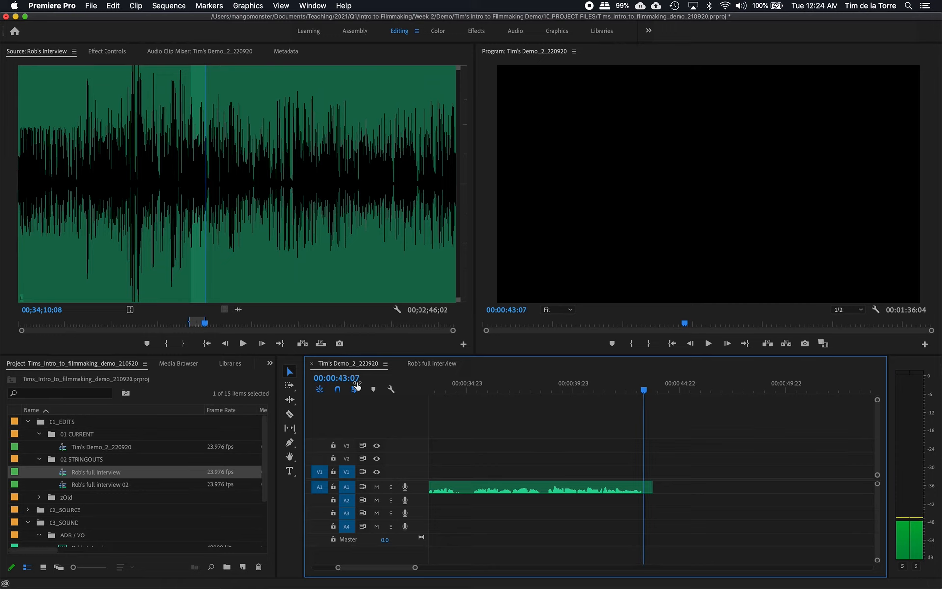
{"action": "key", "text": "k"}
{"action": "key", "text": "minus"}
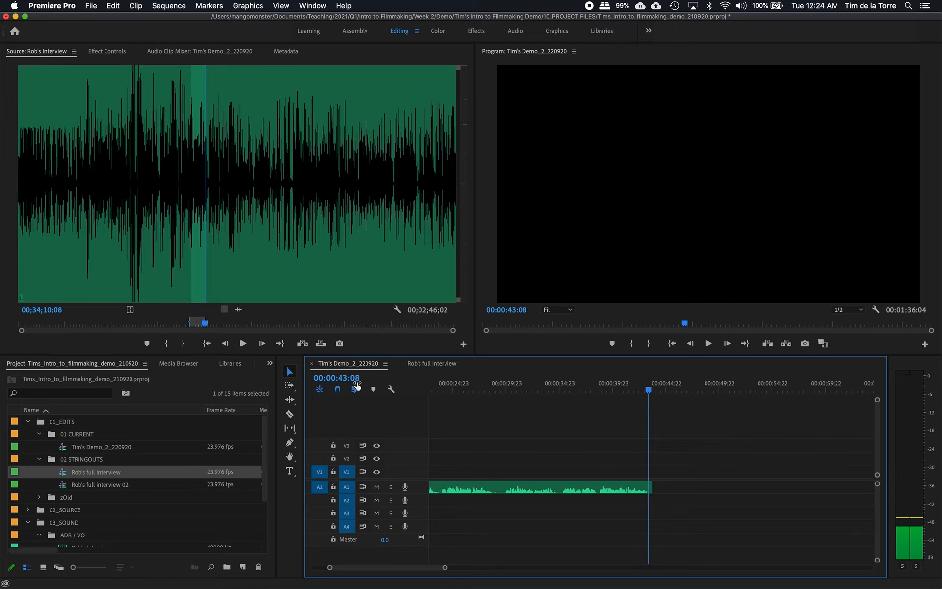
- Jump back and forth between the edit points on A1, ending at the start of the first clip
{"action": "key", "text": "minus"}
{"action": "key", "text": "Up"}
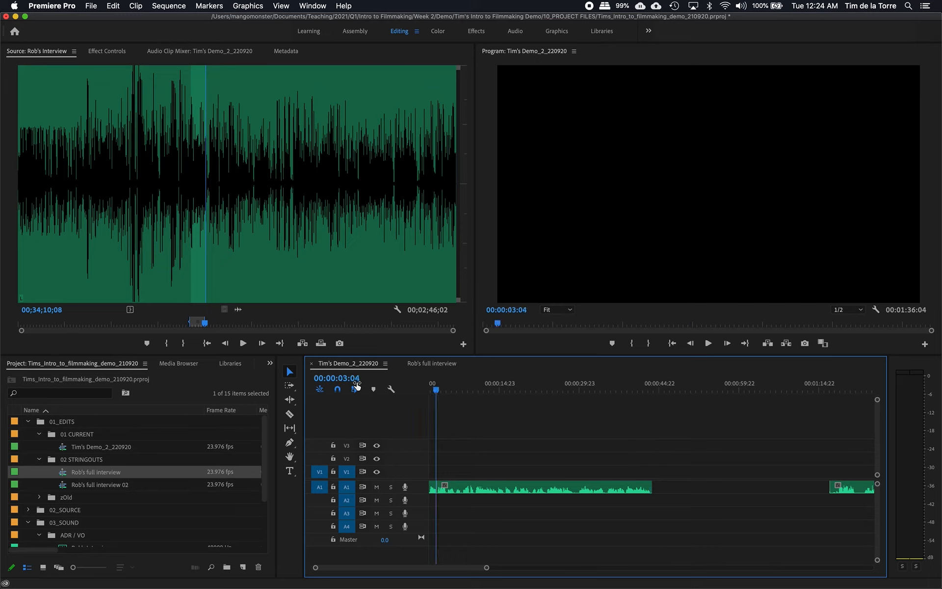
{"action": "key", "text": "Down"}
{"action": "key", "text": "Up"}
{"action": "key", "text": "Down"}
{"action": "key", "text": "Up"}
{"action": "key", "text": "Down"}
{"action": "key", "text": "Up"}
{"action": "key", "text": "Down"}
{"action": "key", "text": "Up"}
{"action": "key", "text": "Up"}
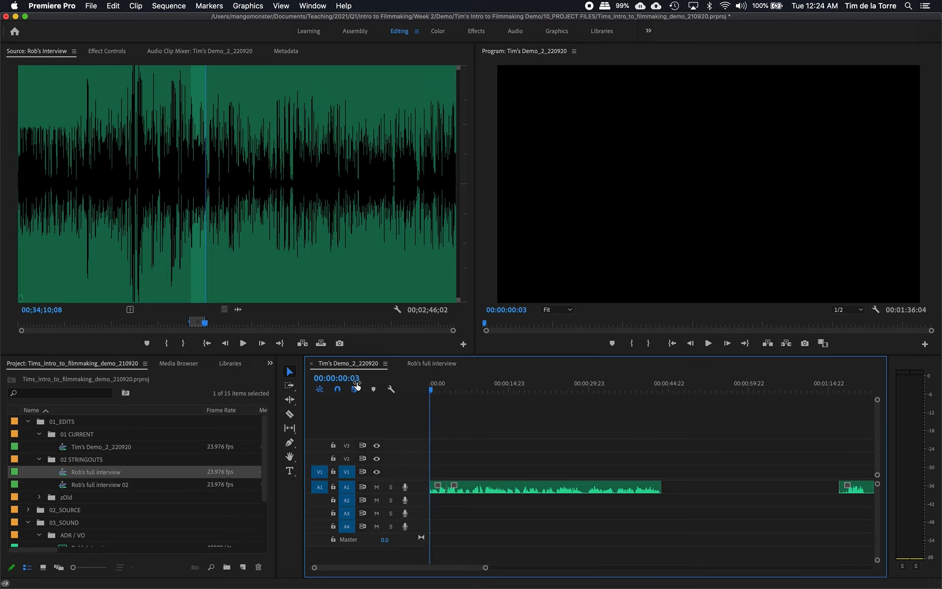
{"action": "key", "text": "Down"}
{"action": "key", "text": "Down"}
{"action": "key", "text": "Down"}
{"action": "key", "text": "Down"}
{"action": "key", "text": "Up"}
{"action": "key", "text": "Up"}
{"action": "key", "text": "Up"}
{"action": "key", "text": "Up"}
- Turn off track targeting for A1, A2 and A3, and turn it back on for all three
{"action": "left_click", "coordinate": [347, 487]}
{"action": "left_click", "coordinate": [346, 487]}
{"action": "left_click", "coordinate": [347, 501]}
{"action": "left_click", "coordinate": [347, 514]}
{"action": "left_click", "coordinate": [344, 489]}
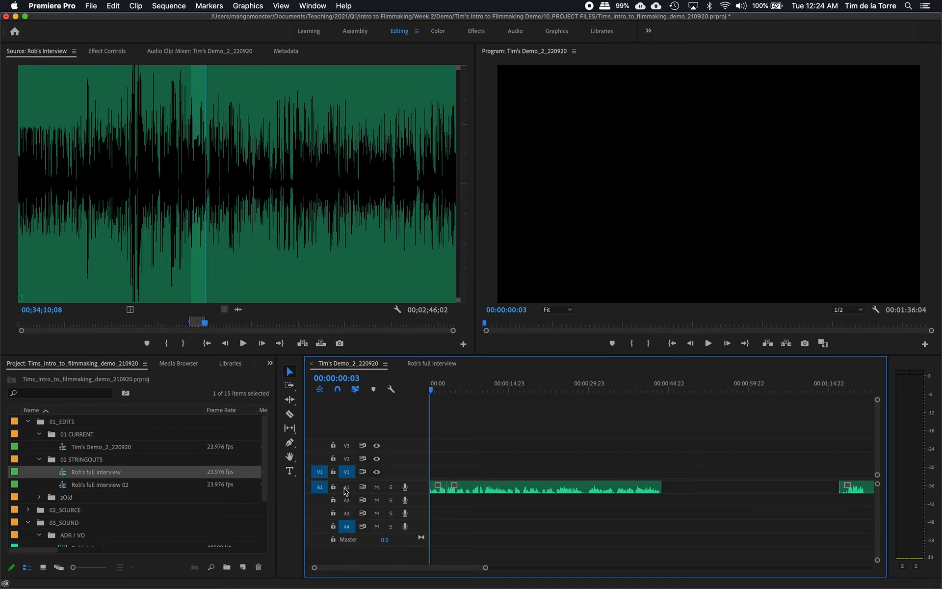
{"action": "left_click", "coordinate": [347, 500]}
{"action": "left_click", "coordinate": [347, 513]}
{"action": "left_click", "coordinate": [346, 487]}
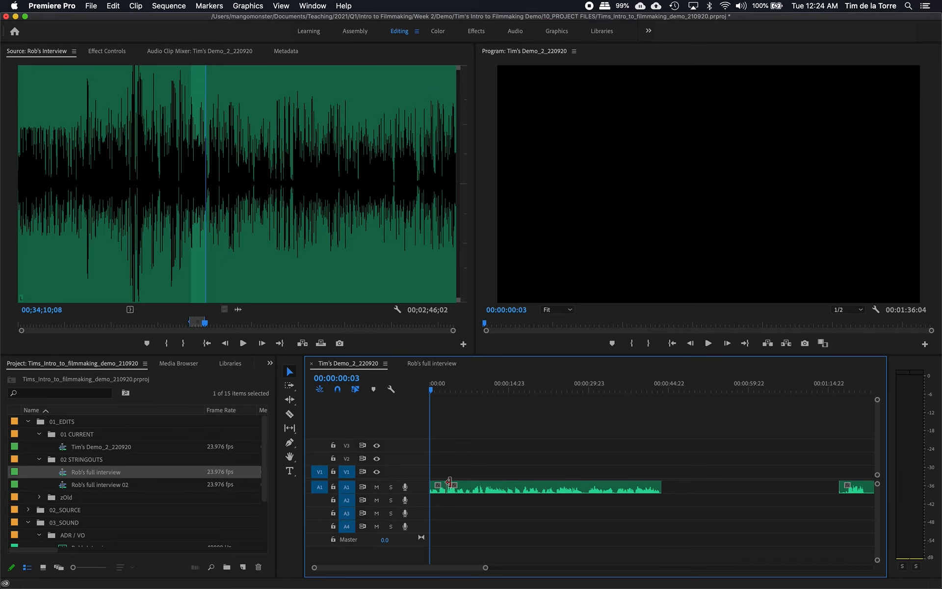
- Move the long clip starting at 00:00:03:04 from A1 to A2, and turn off targeting for A2, A3 and A4
{"action": "left_click_drag", "start_coordinate": [515, 488], "coordinate": [515, 503]}
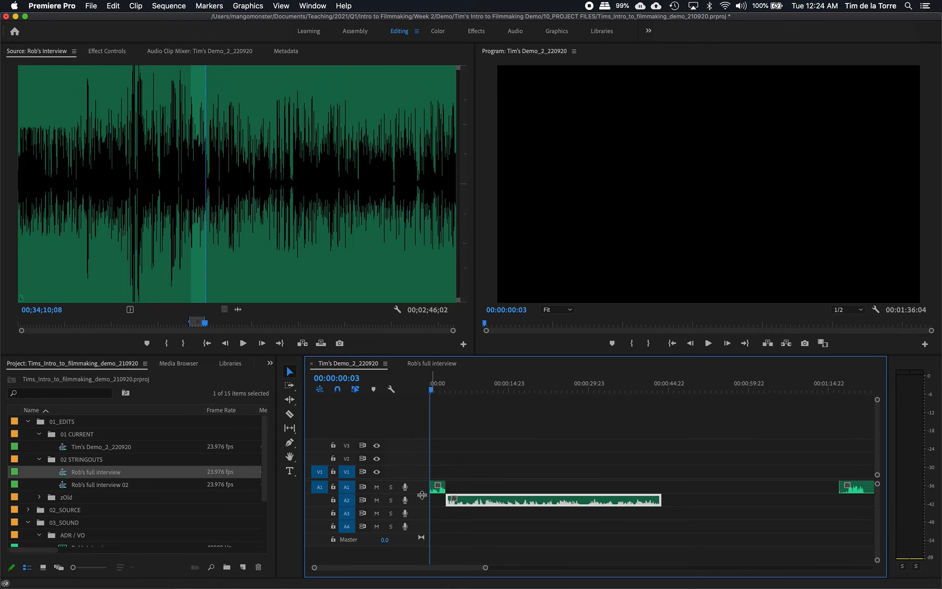
{"action": "left_click", "coordinate": [347, 500]}
{"action": "left_click", "coordinate": [348, 514]}
{"action": "left_click", "coordinate": [349, 529]}
- Jump between edit points with only A1 targeted among the audio tracks, including backward from the A2 clip's end at 00:00:43:17
{"action": "key", "text": "Down"}
{"action": "key", "text": "Down"}
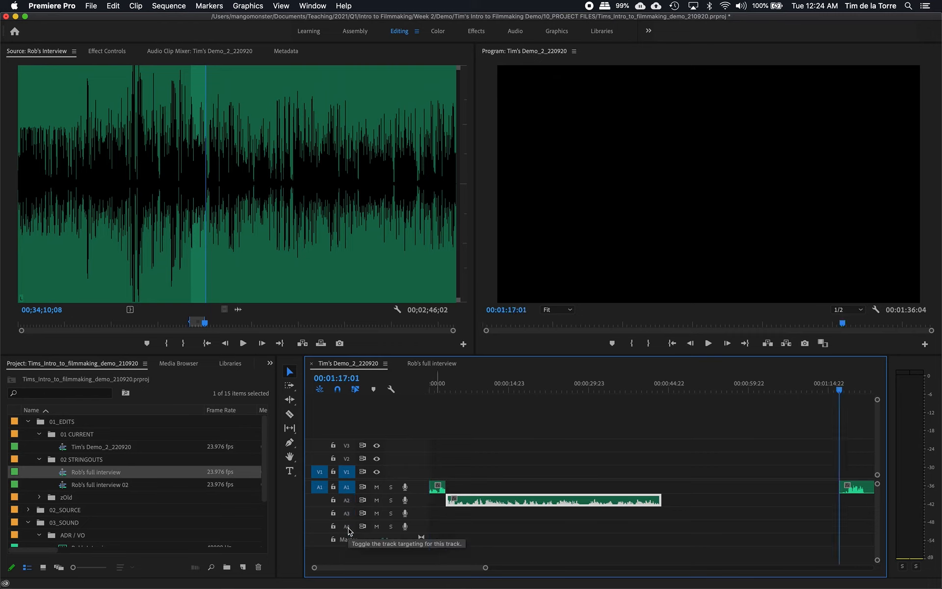
{"action": "key", "text": "Up"}
{"action": "key", "text": "Up"}
{"action": "key", "text": "Down"}
{"action": "key", "text": "Down"}
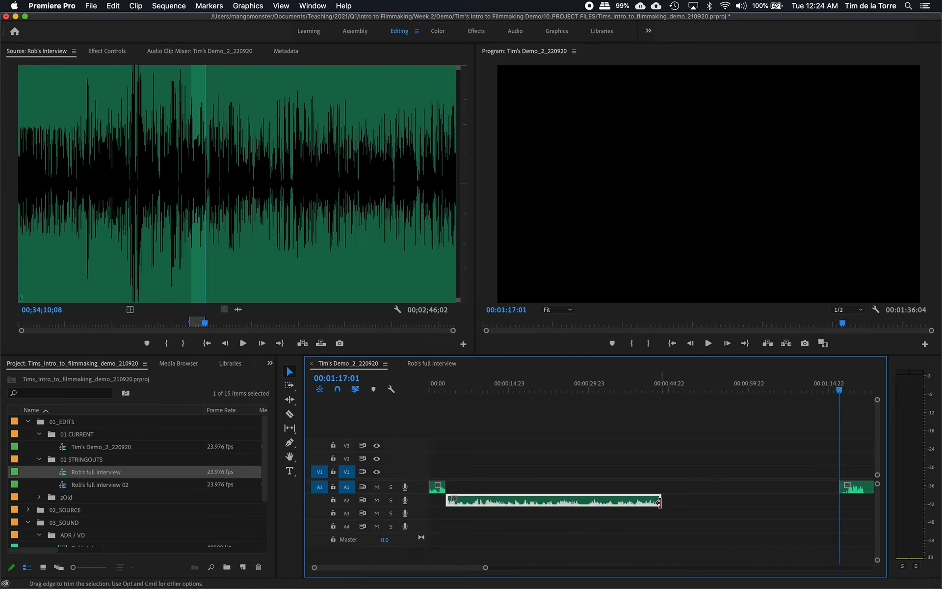
{"action": "left_click", "coordinate": [662, 390]}
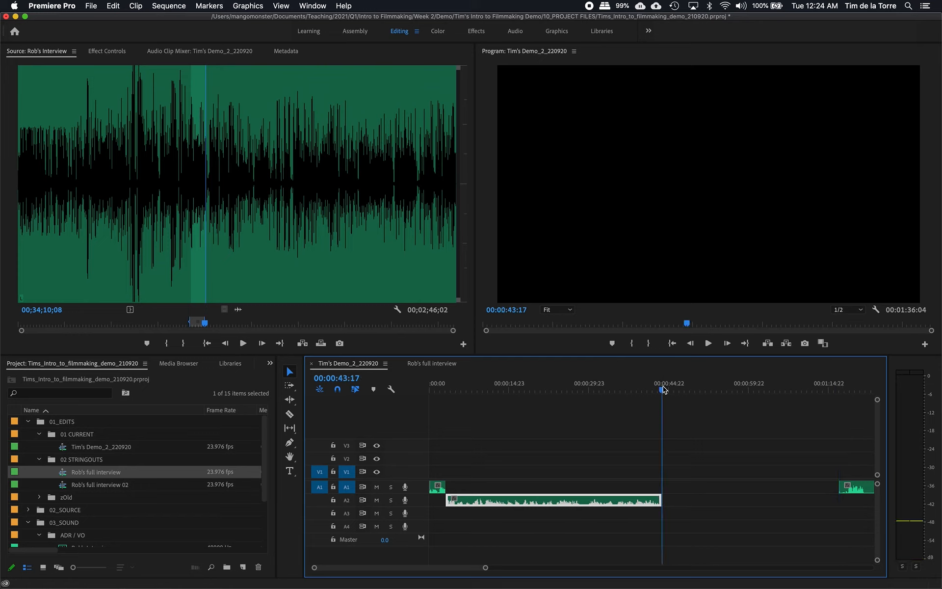
{"action": "key", "text": "Up"}
{"action": "key", "text": "Up"}
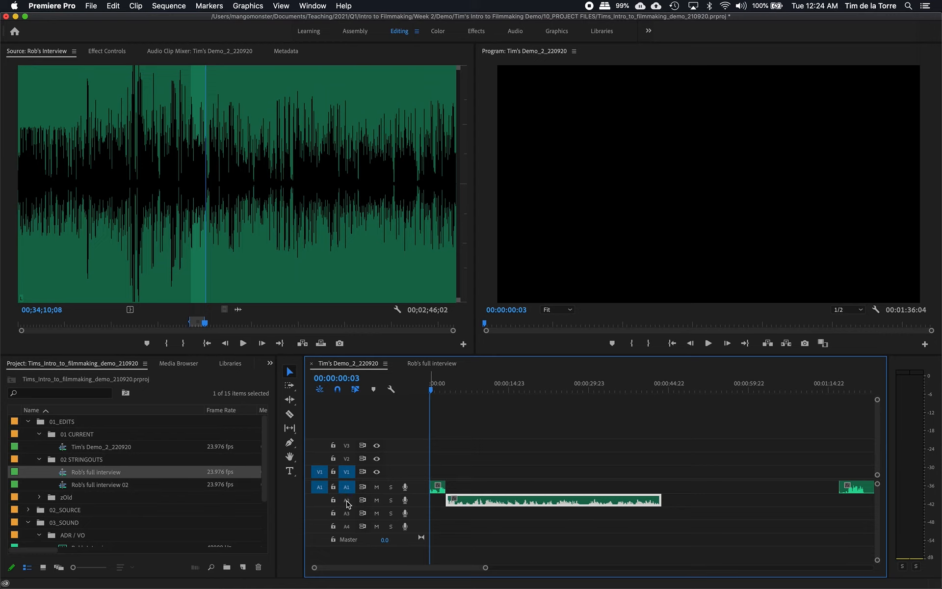
- Turn on targeting for A2 and jump through the edit points of A1 and A2, returning to the sequence start
{"action": "left_click", "coordinate": [347, 500]}
{"action": "key", "text": "Down"}
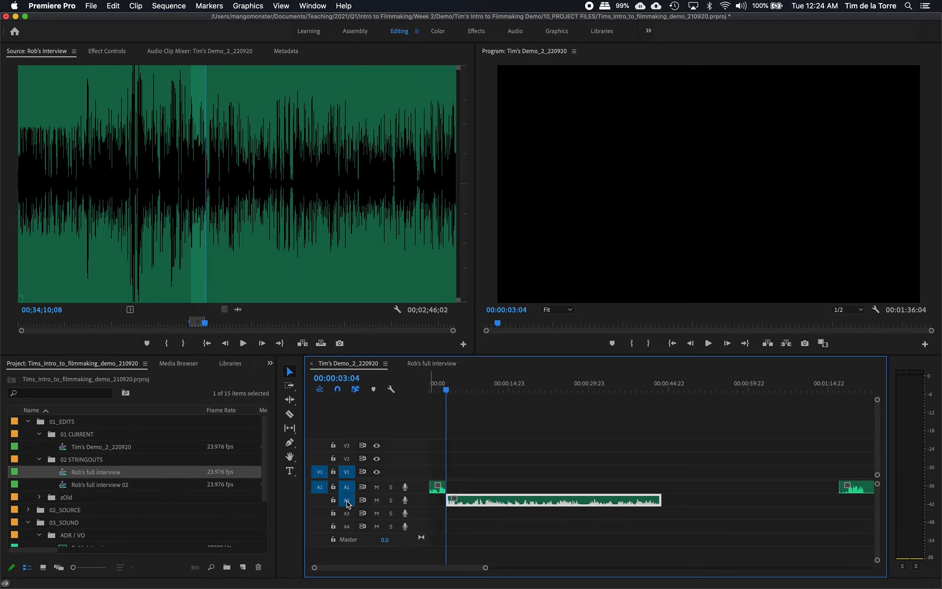
{"action": "key", "text": "Down"}
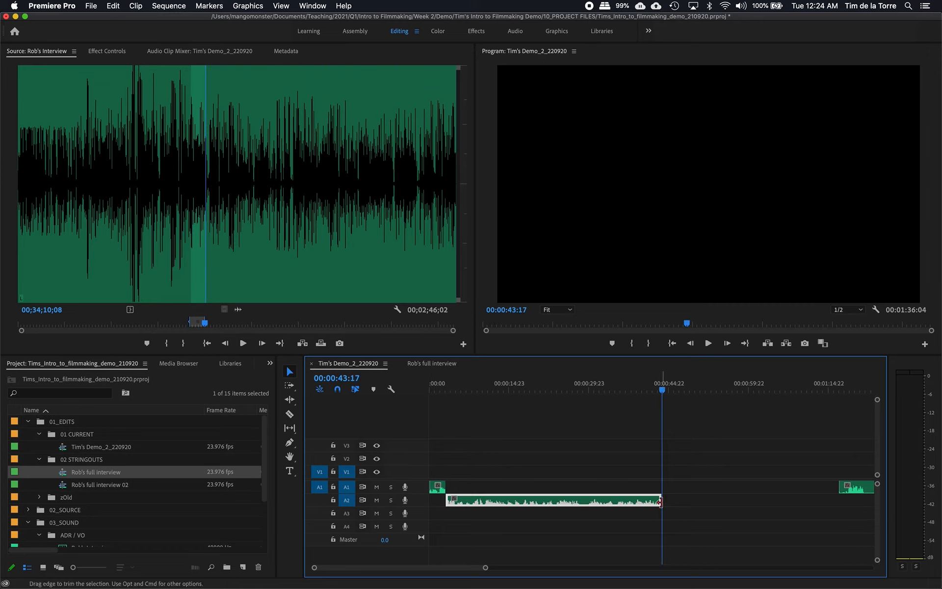
{"action": "key", "text": "Down"}
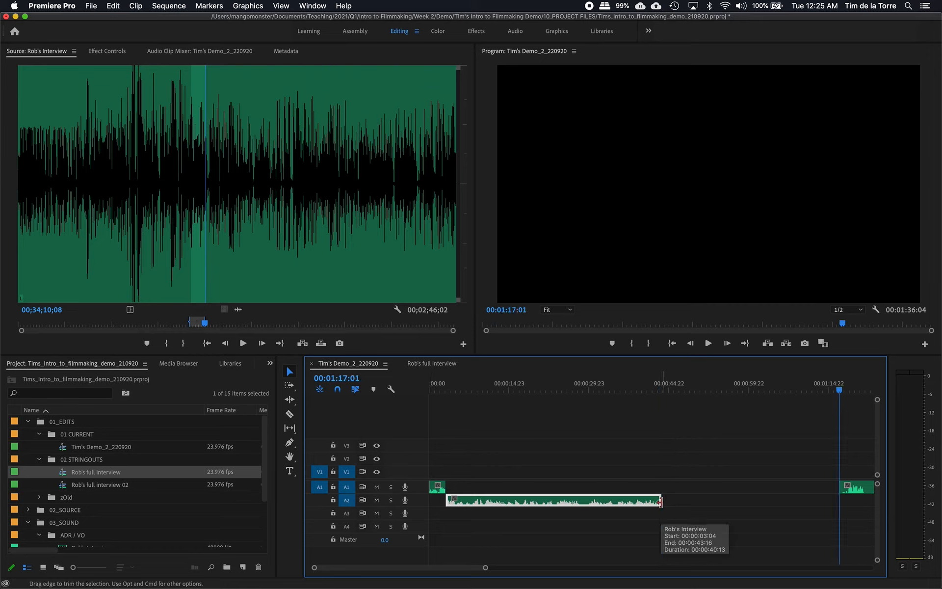
{"action": "key", "text": "Up"}
{"action": "key", "text": "Up"}
{"action": "key", "text": "Up"}
{"action": "key", "text": "Down"}
{"action": "key", "text": "Down"}
{"action": "key", "text": "Down"}
{"action": "key", "text": "Up"}
{"action": "key", "text": "Up"}
{"action": "key", "text": "Up"}
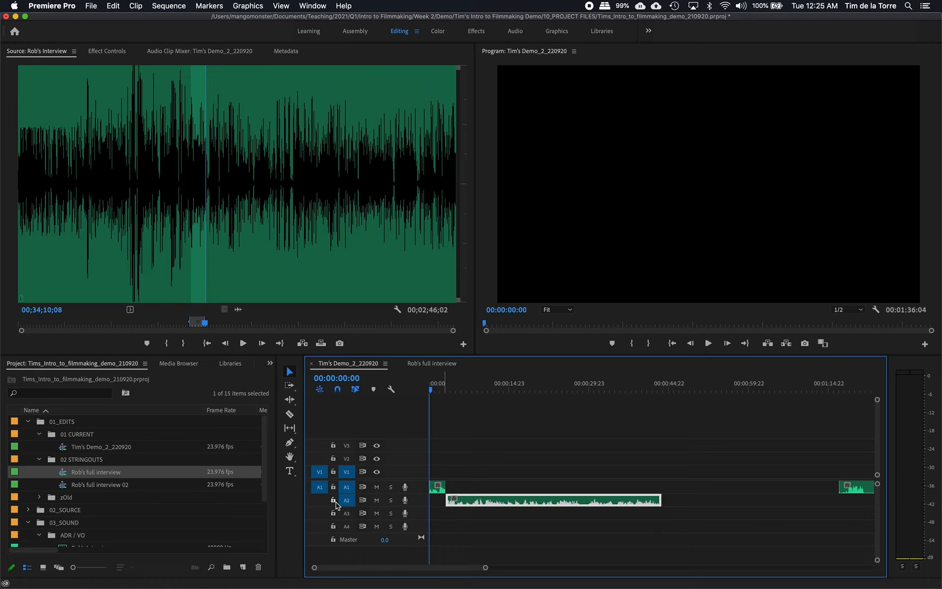
- Scrub to 00:00:30:19, clear the clip selection, and play the A2 clip from 00:00:09:16 with a pause partway
{"action": "left_click_drag", "start_coordinate": [485, 387], "coordinate": [593, 387]}
{"action": "left_click", "coordinate": [535, 428]}
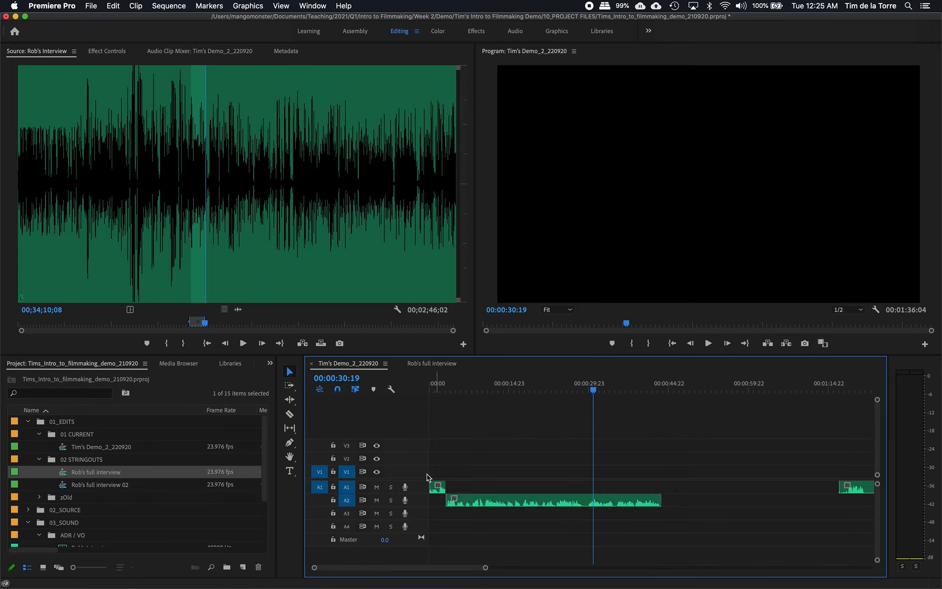
{"action": "left_click", "coordinate": [481, 387]}
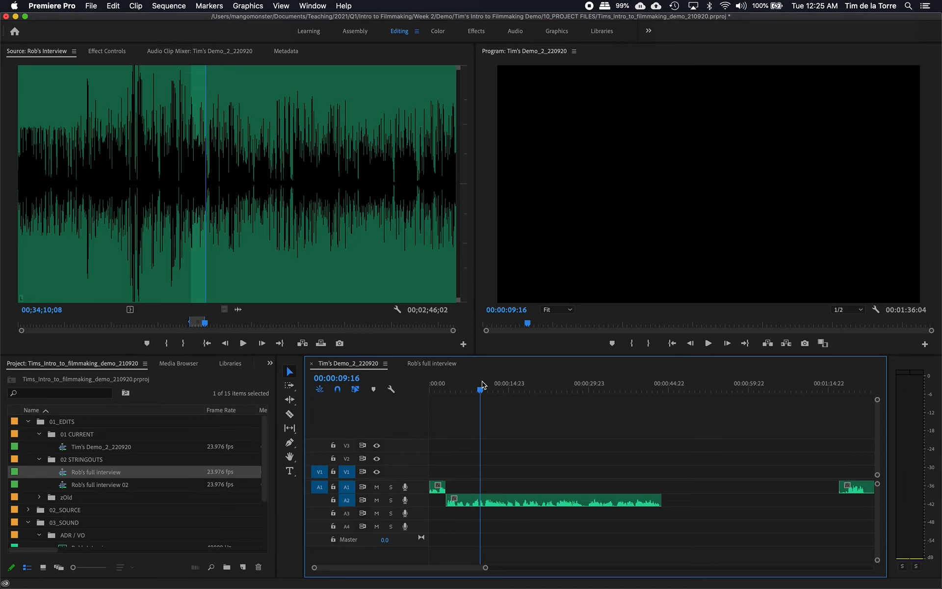
{"action": "key", "text": "space"}
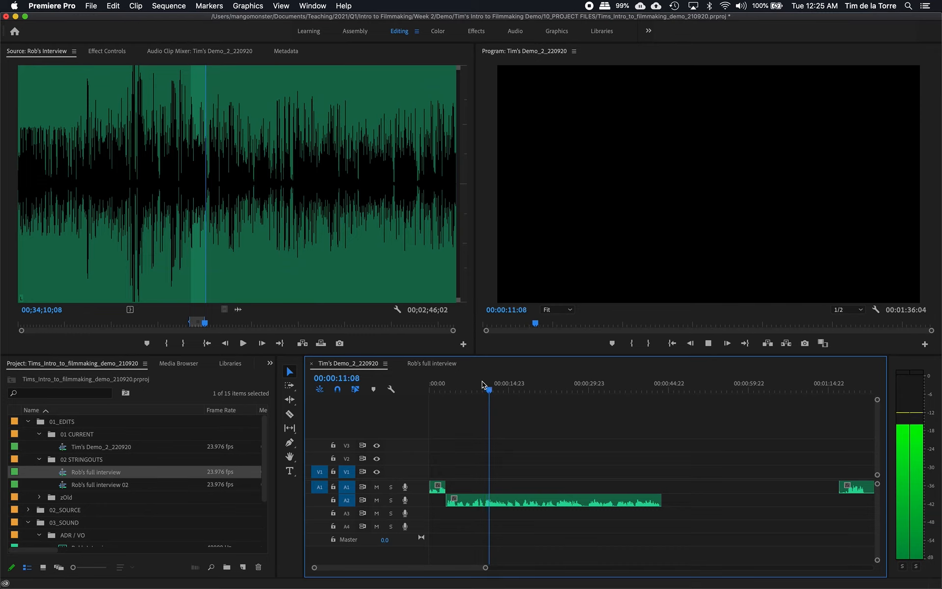
{"action": "key", "text": "space"}
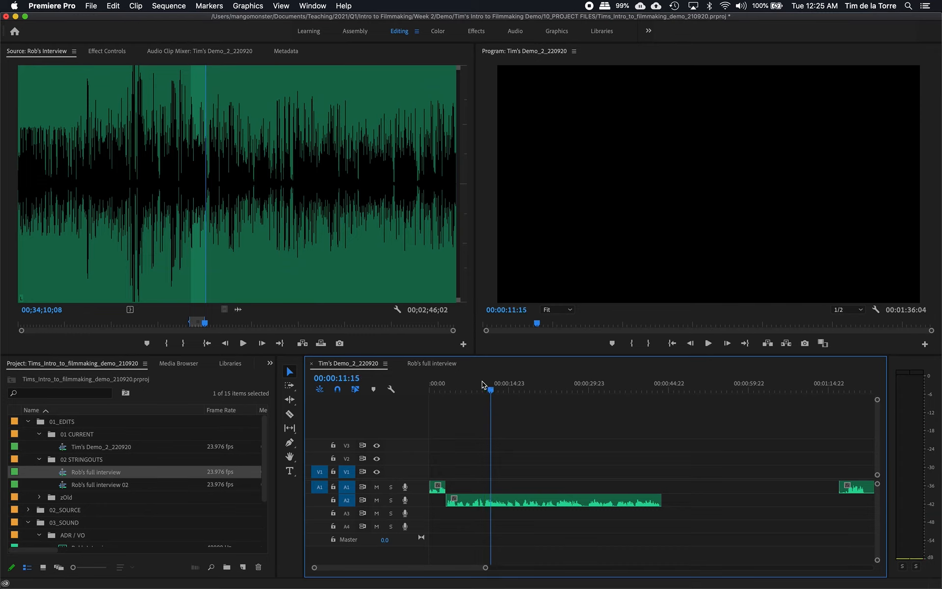
{"action": "key", "text": "space"}
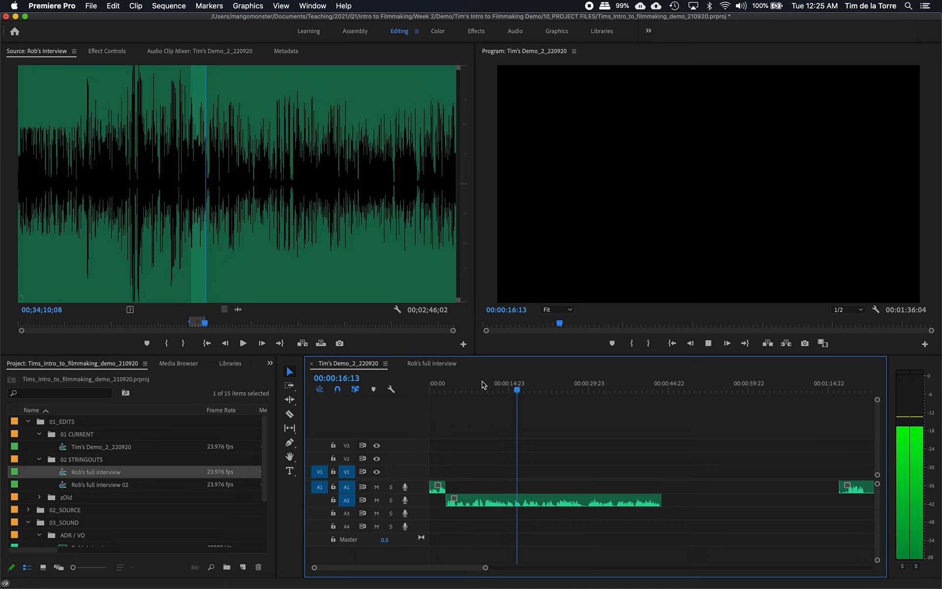
{"action": "key", "text": "space"}
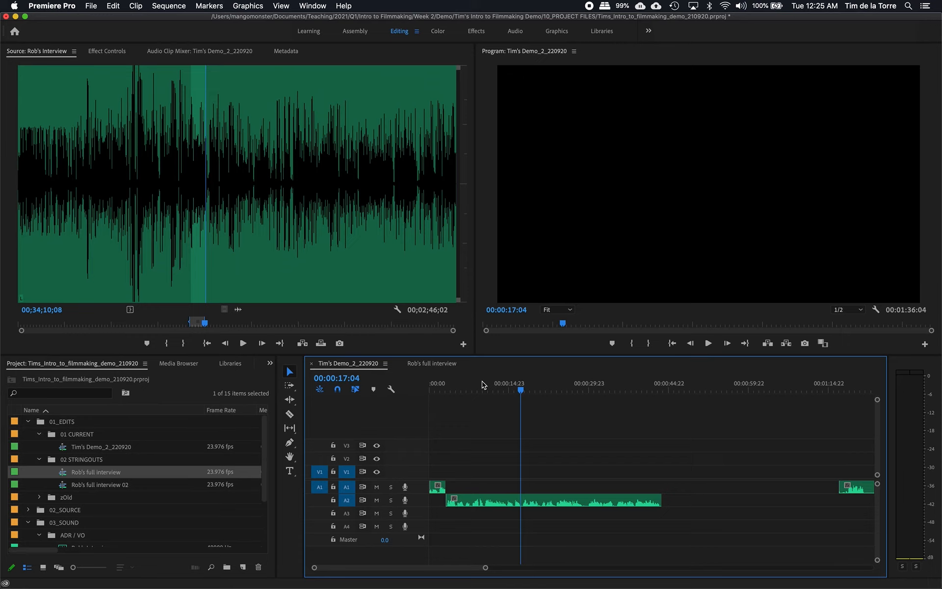
- Play the A2 clip in reverse at increasing speed and stop over the first A1 clip
{"action": "key", "text": "j"}
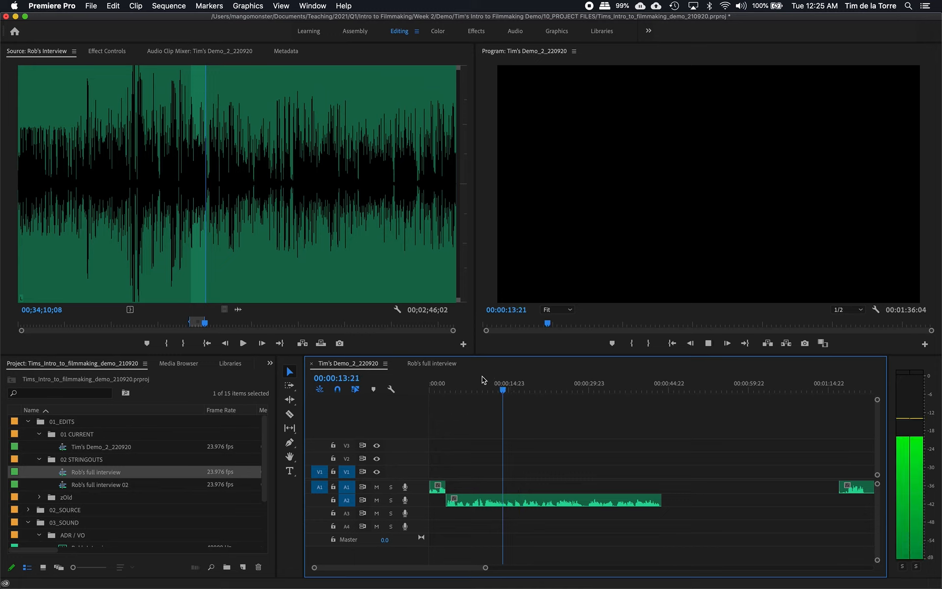
{"action": "key", "text": "j"}
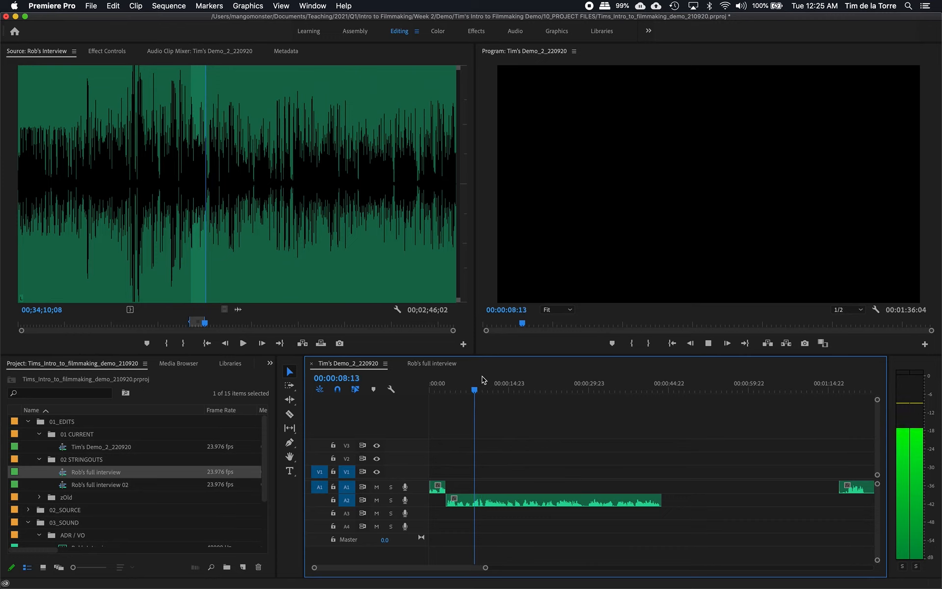
{"action": "key", "text": "j"}
{"action": "key", "text": "k"}
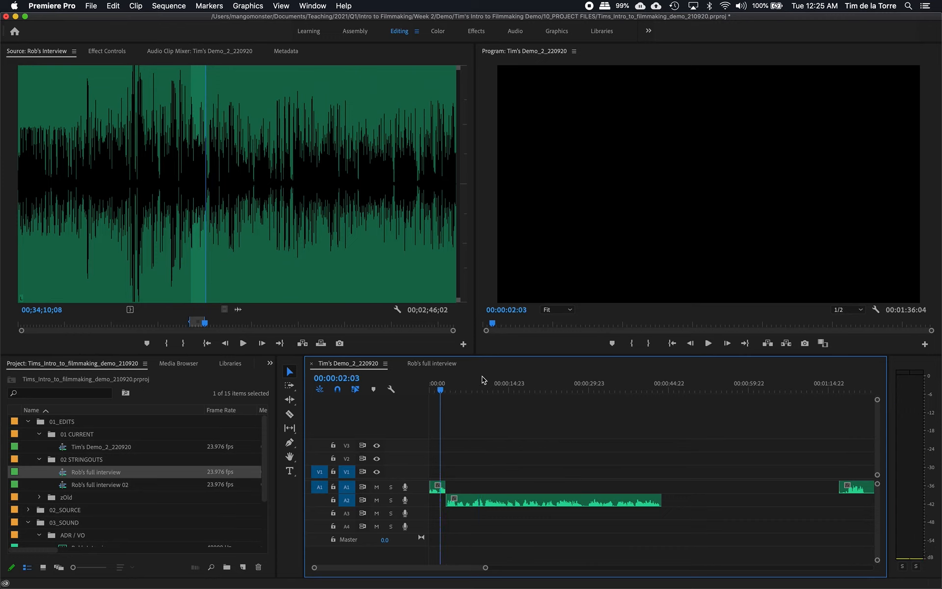
{"action": "key", "text": "k"}
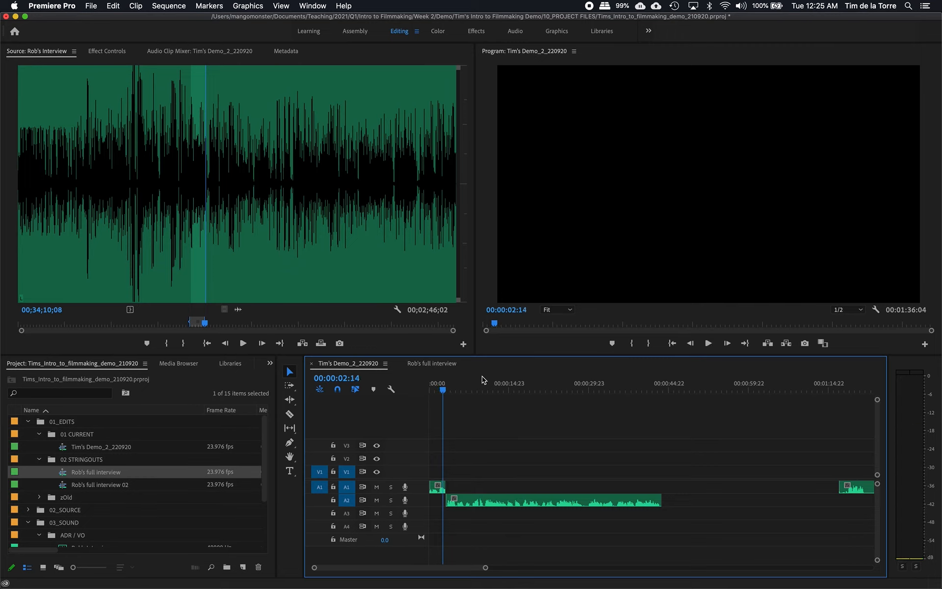
- Go to the A2 clip's start at 00:00:03:04 and shuttle forward and backward through its opening seconds at varying speeds
{"action": "key", "text": "Down"}
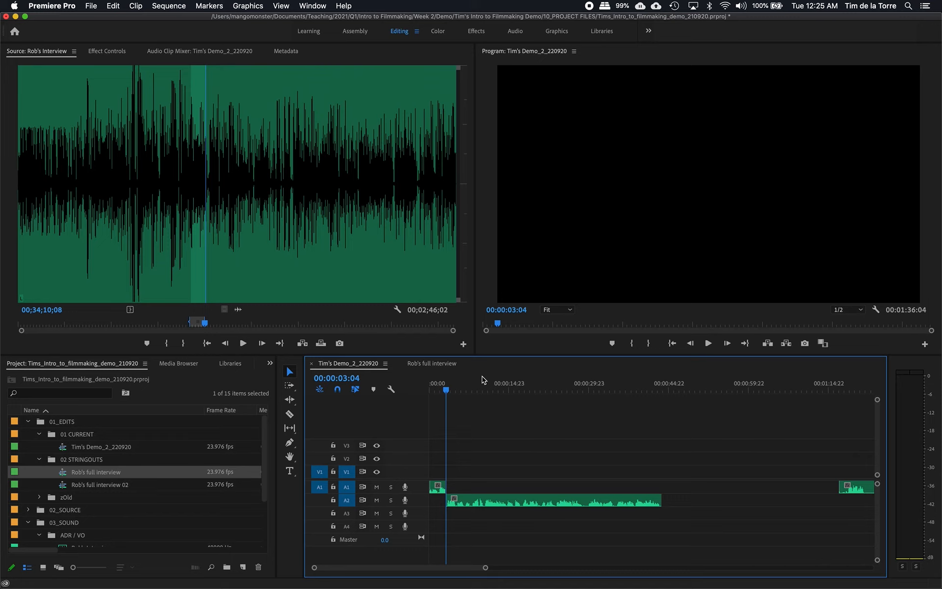
{"action": "key", "text": "l"}
{"action": "key", "text": "l"}
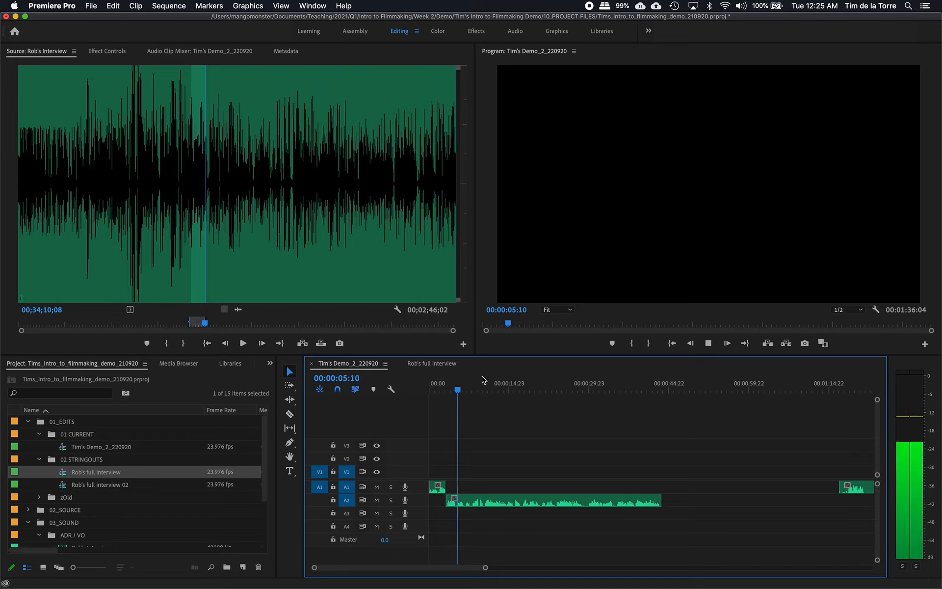
{"action": "key", "text": "j"}
{"action": "key", "text": "j"}
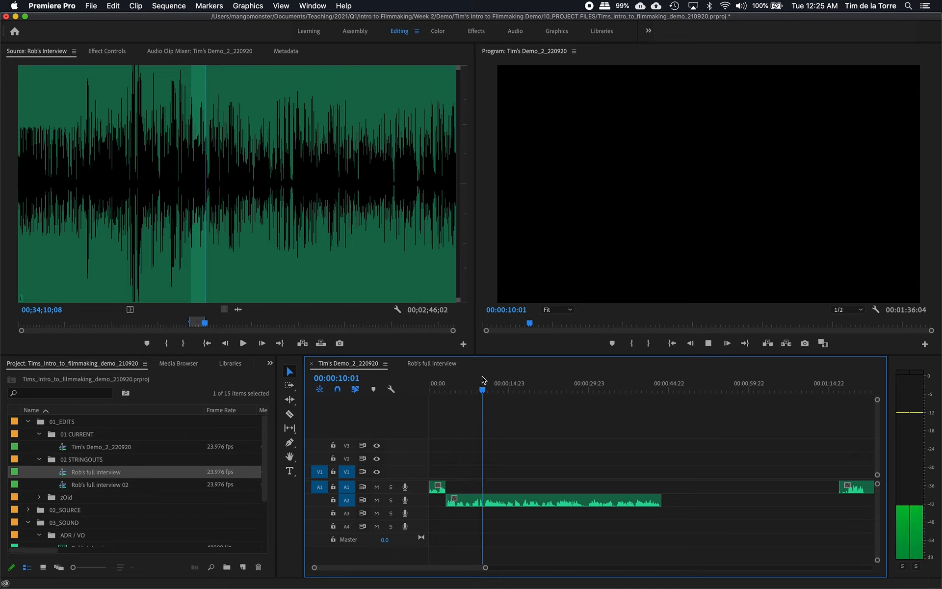
{"action": "key", "text": "k"}
{"action": "key", "text": "l"}
{"action": "key", "text": "l"}
{"action": "key", "text": "l"}
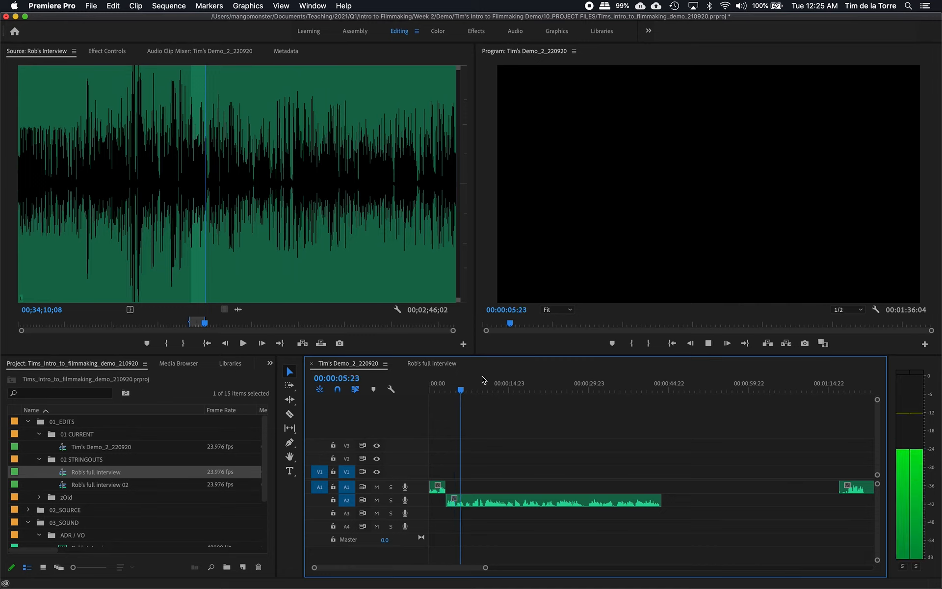
{"action": "key", "text": "k"}
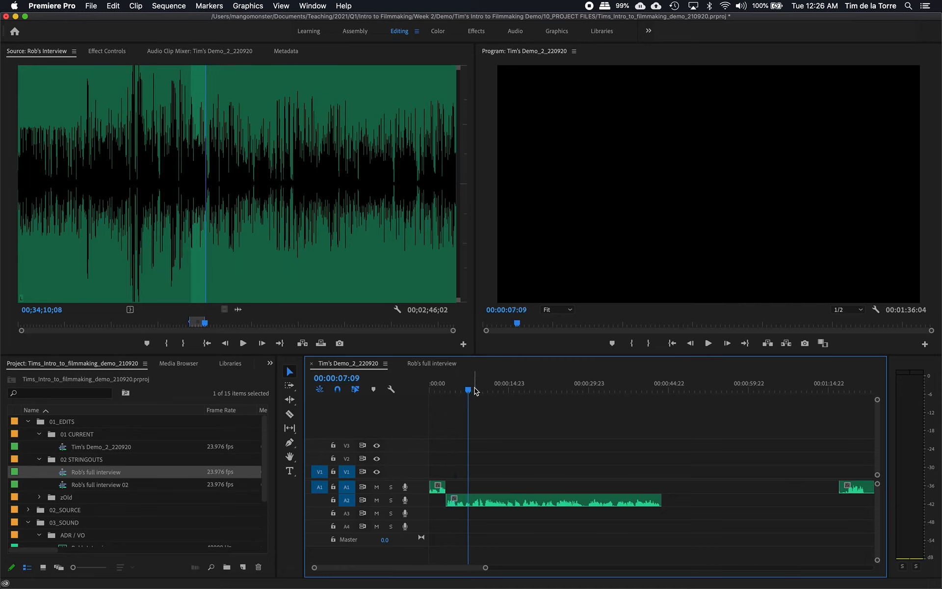
- Play the A2 clip forward to 00:00:10:07, and shuttle back at high speed to 00:00:04:11
{"action": "key", "text": "l"}
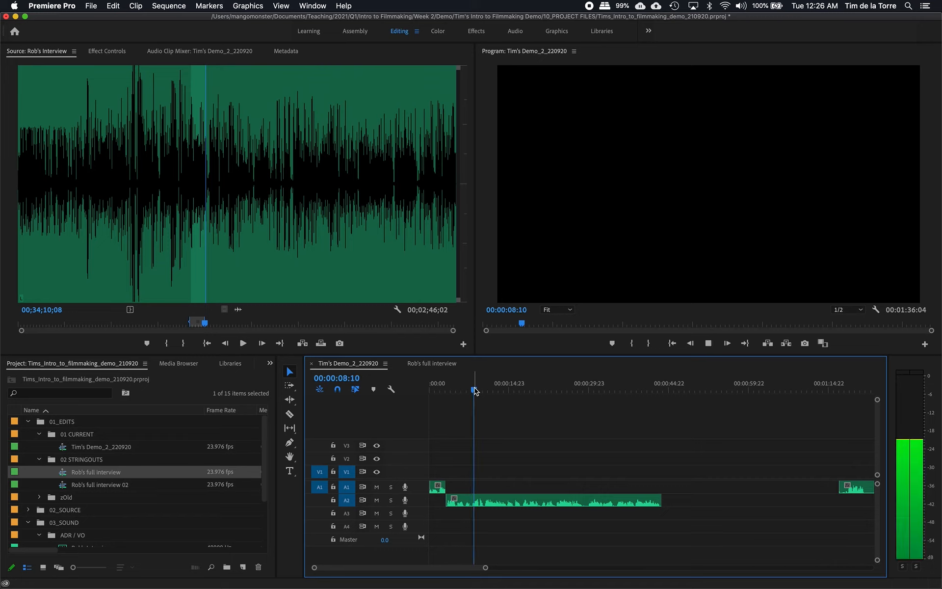
{"action": "key", "text": "space"}
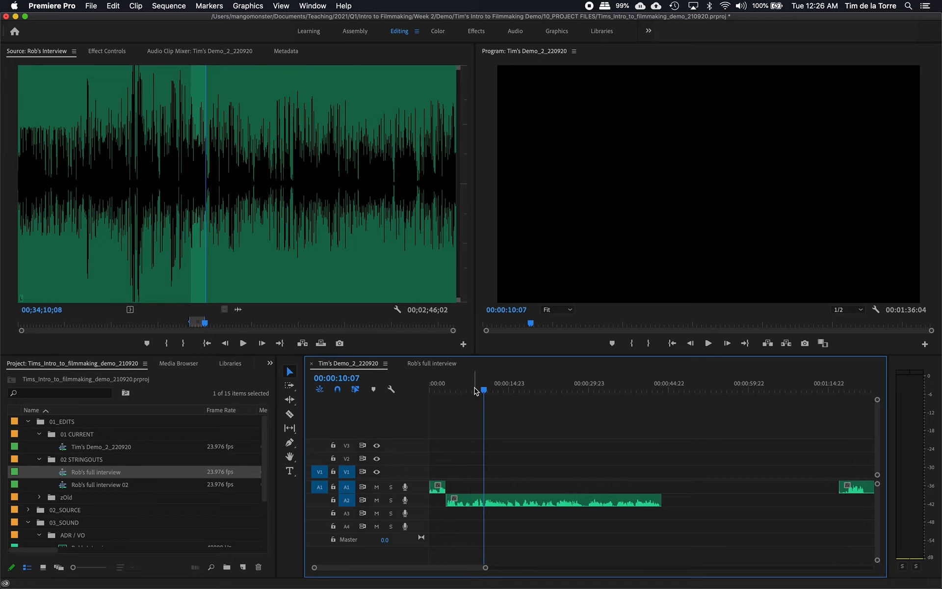
{"action": "key", "text": "j"}
{"action": "key", "text": "j"}
{"action": "key", "text": "j"}
{"action": "key", "text": "j"}
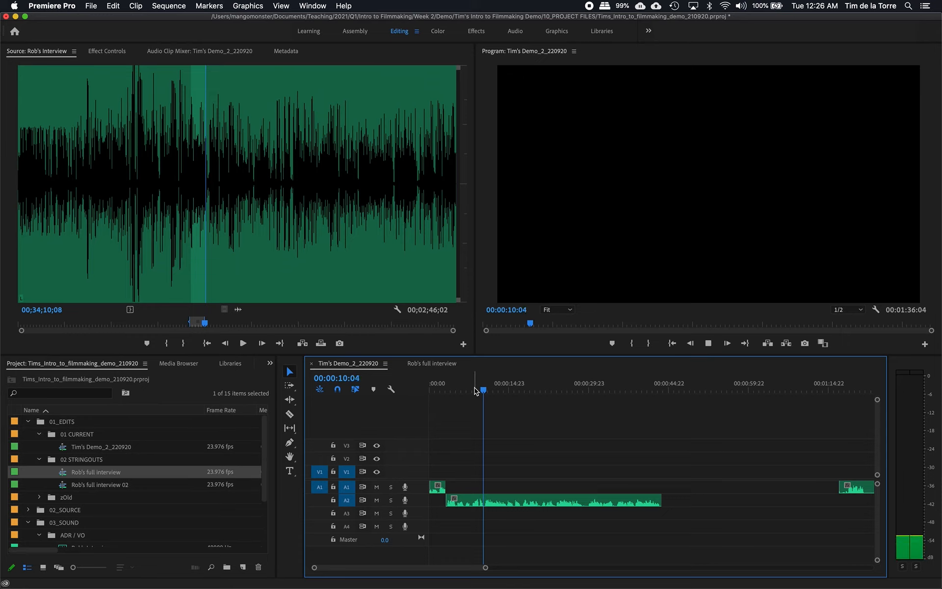
{"action": "key", "text": "k"}
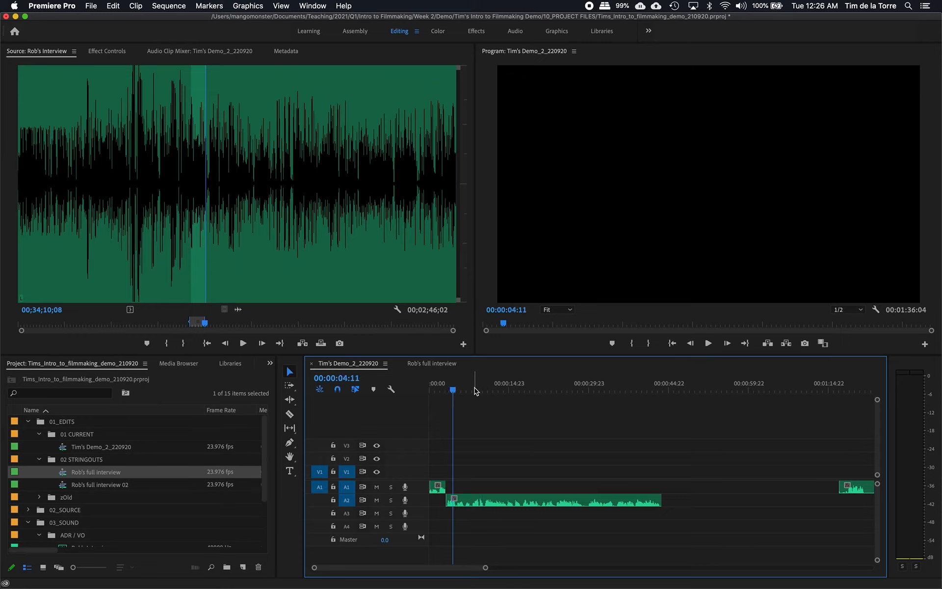
- Shuttle to 00:00:10:09 and split the A2 clip there, playing on from the cut to 00:00:14:10
{"action": "key", "text": "l"}
{"action": "key", "text": "l"}
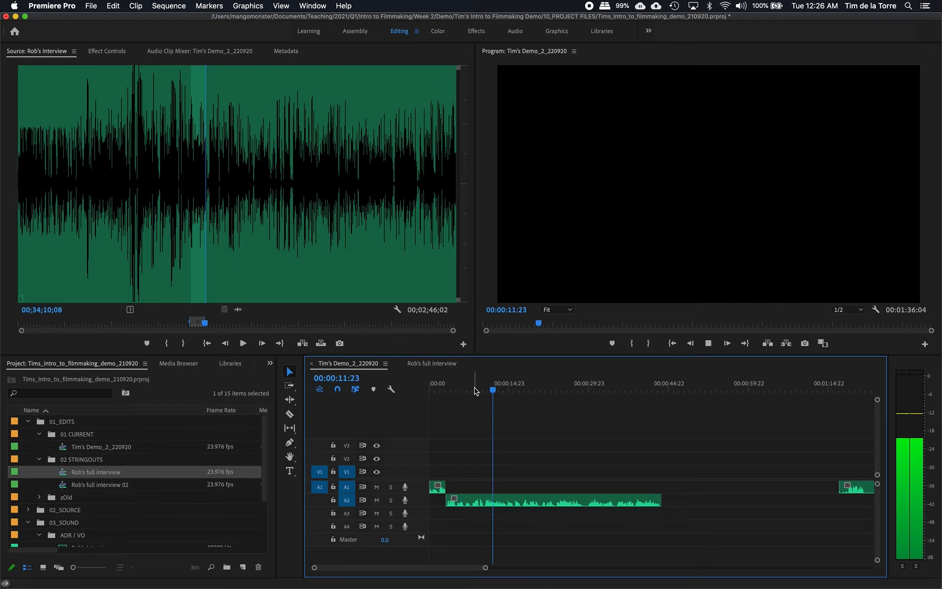
{"action": "key", "text": "k"}
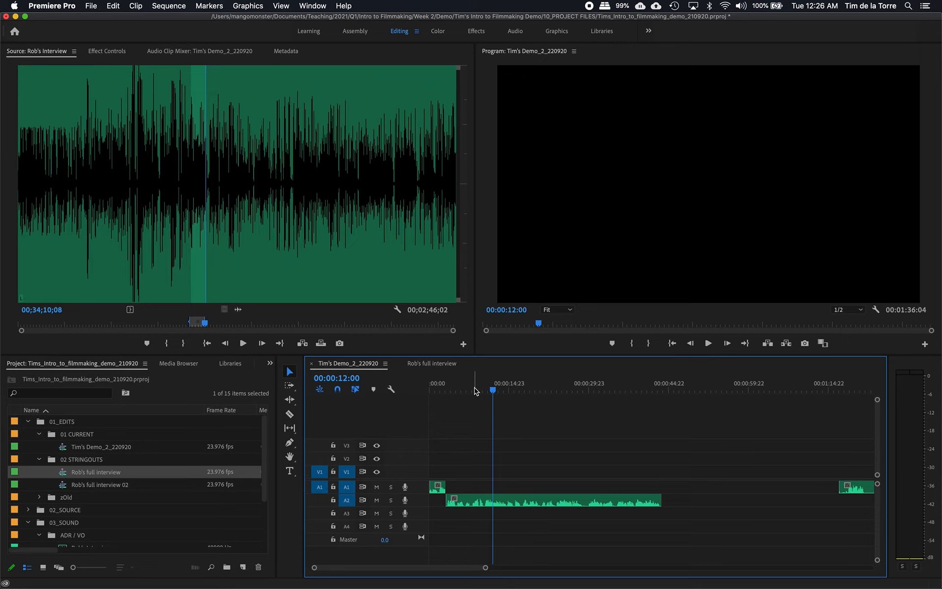
{"action": "key", "text": "j"}
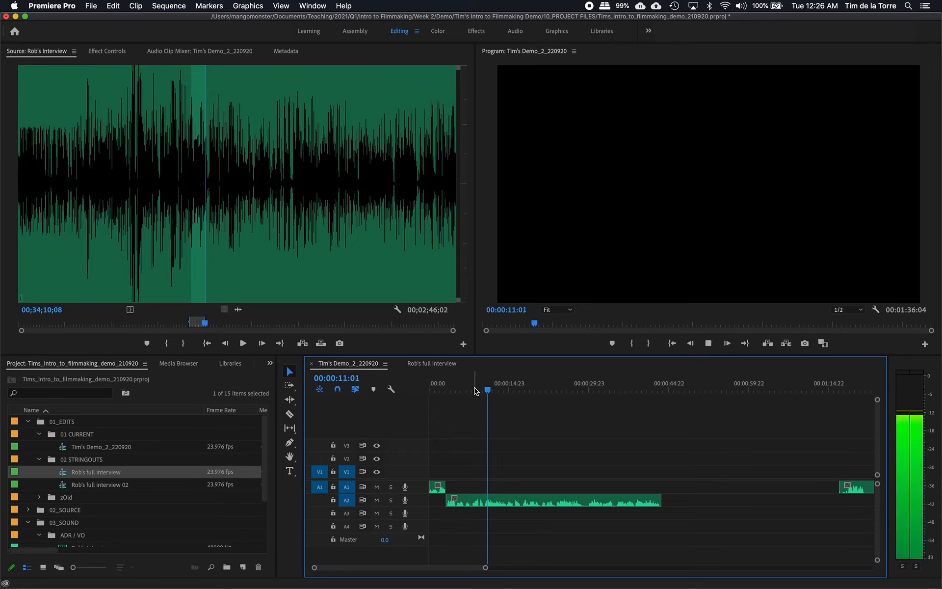
{"action": "key", "text": "k"}
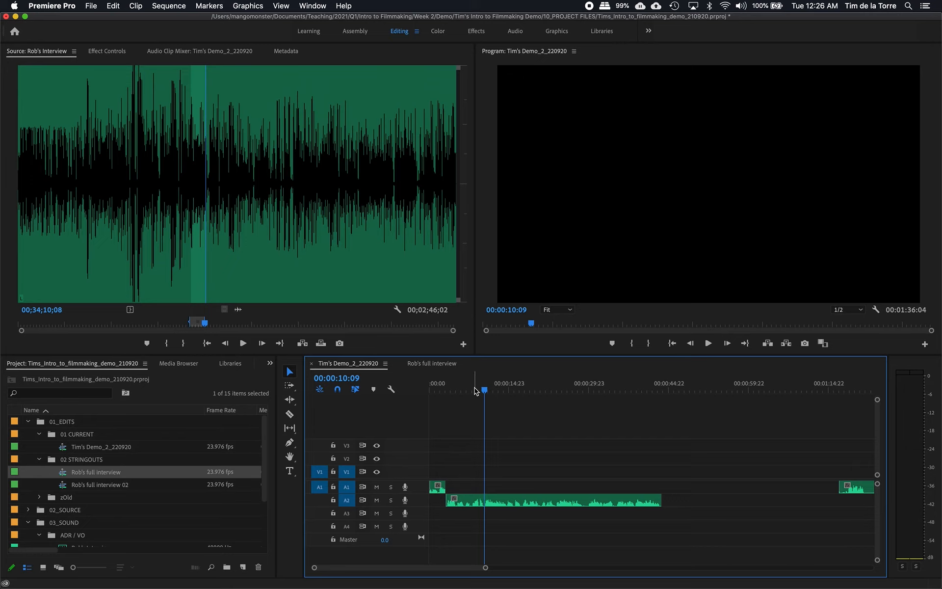
{"action": "key", "text": "super+k"}
{"action": "key", "text": "space"}
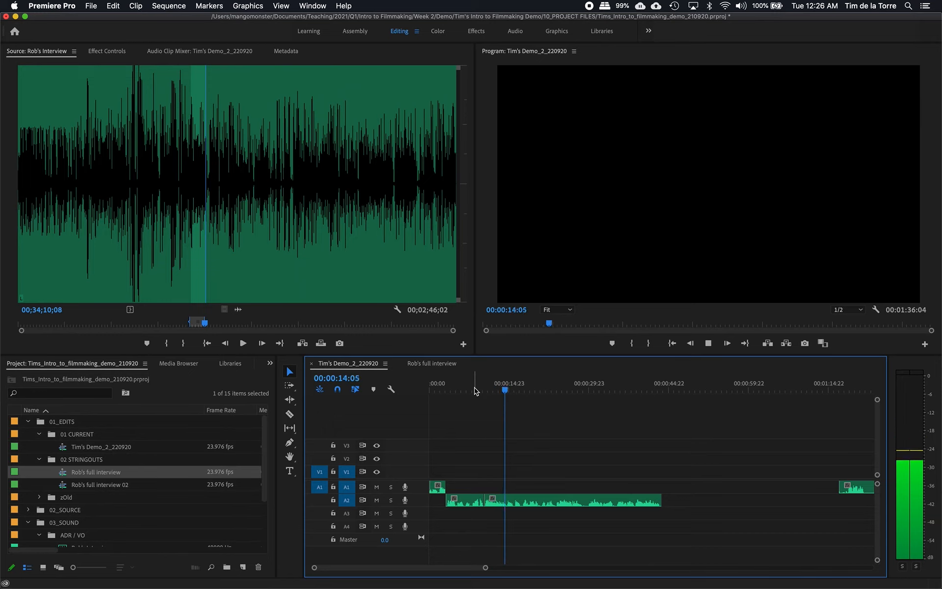
{"action": "key", "text": "space"}
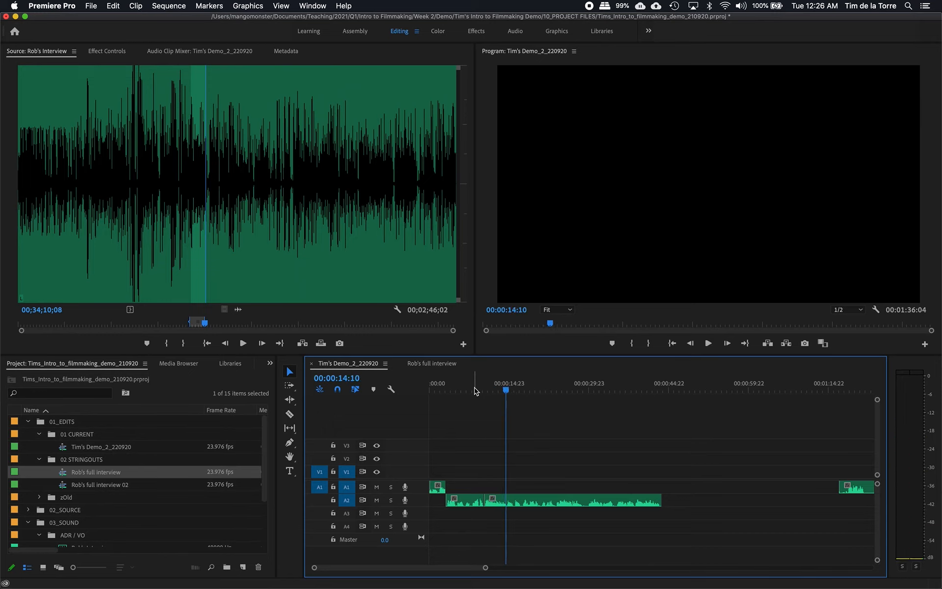